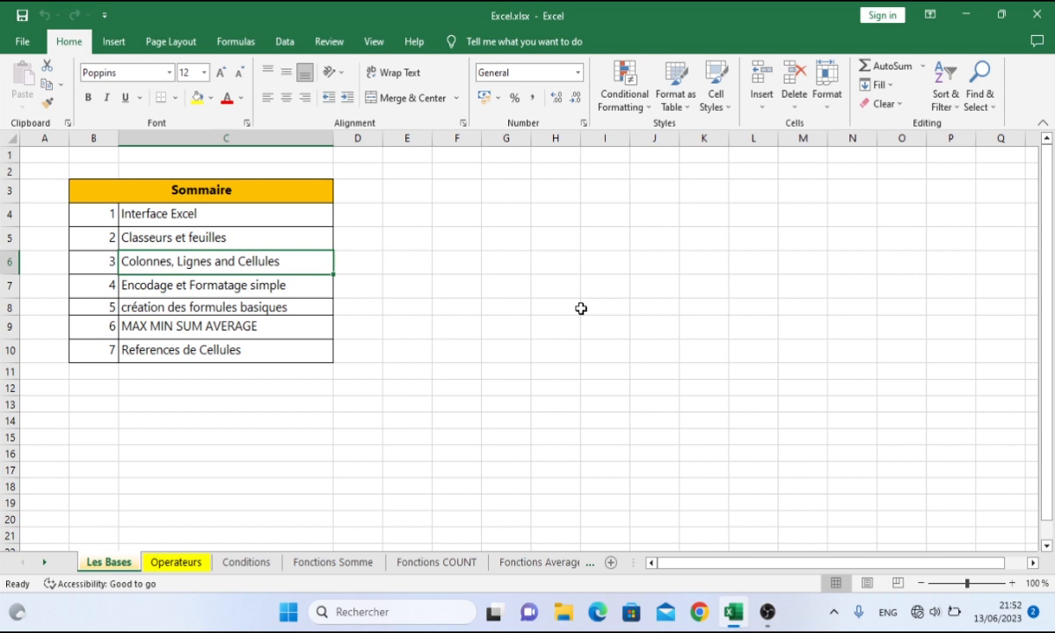
- Launch Excel with the Windows Run command excel and bring up a new blank workbook
key(super+r)
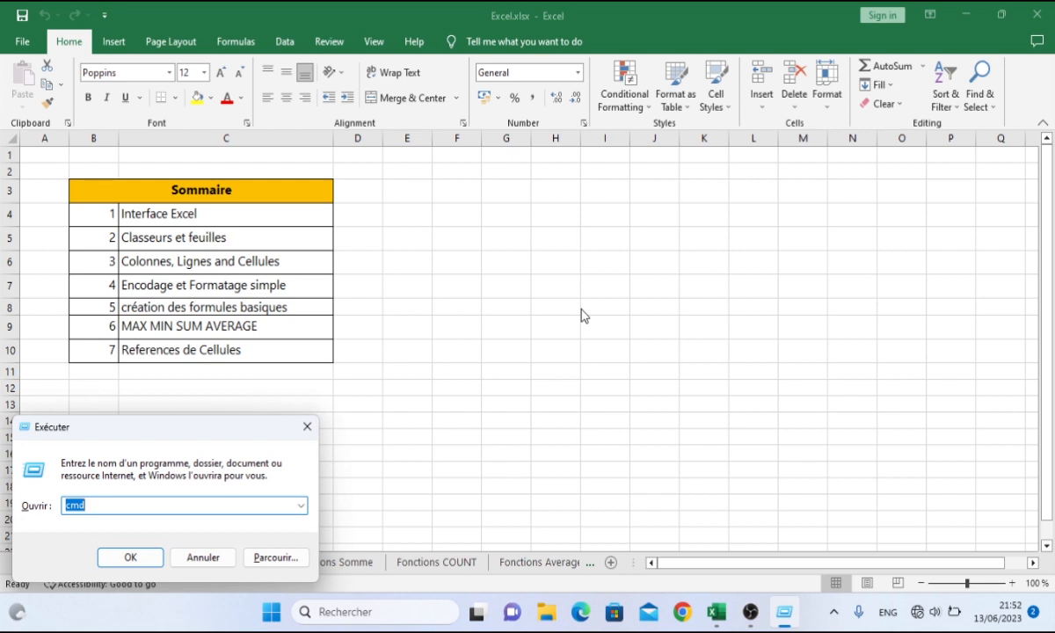
text(e)
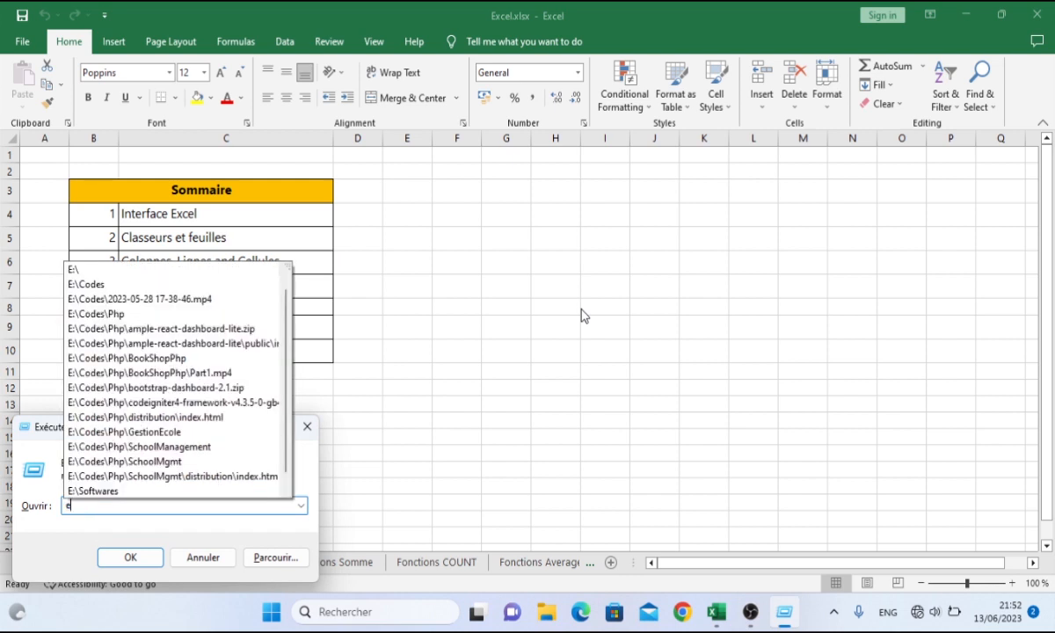
text(xcel)
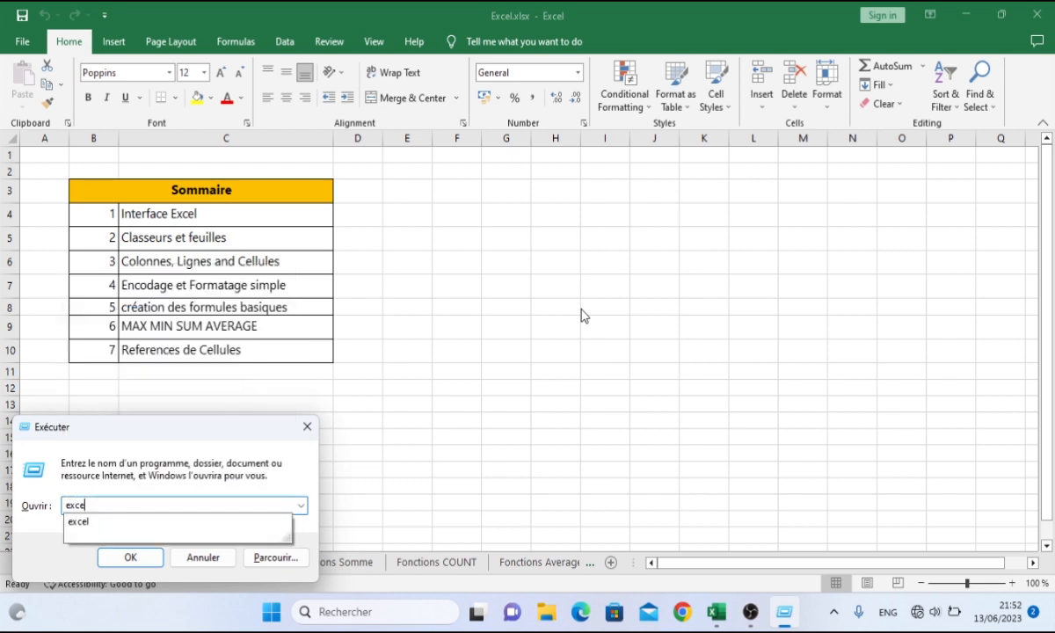
click(123, 557)
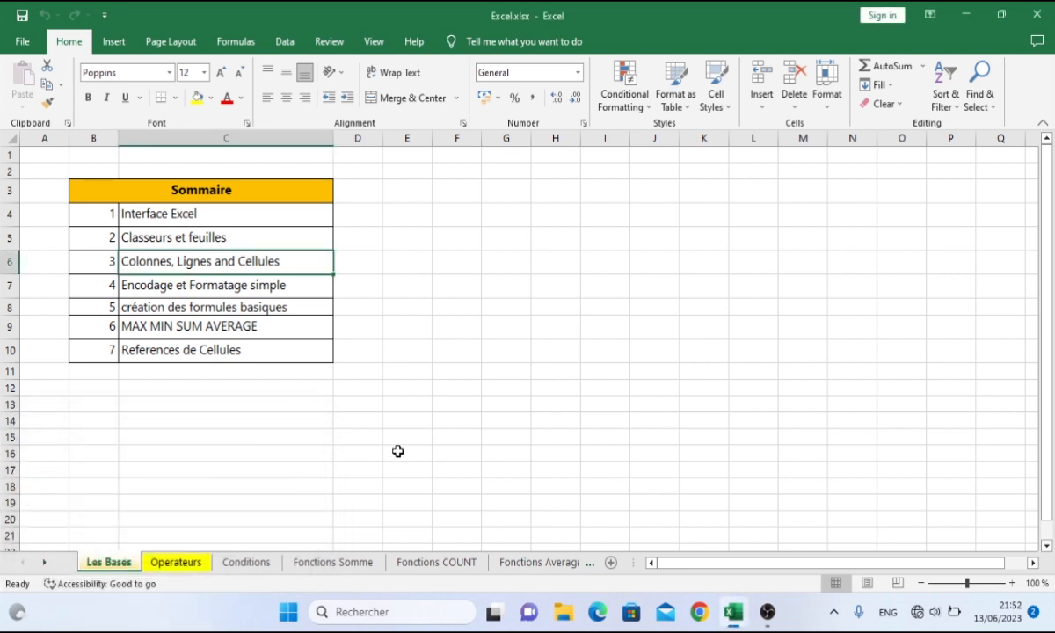
key(ctrl+n)
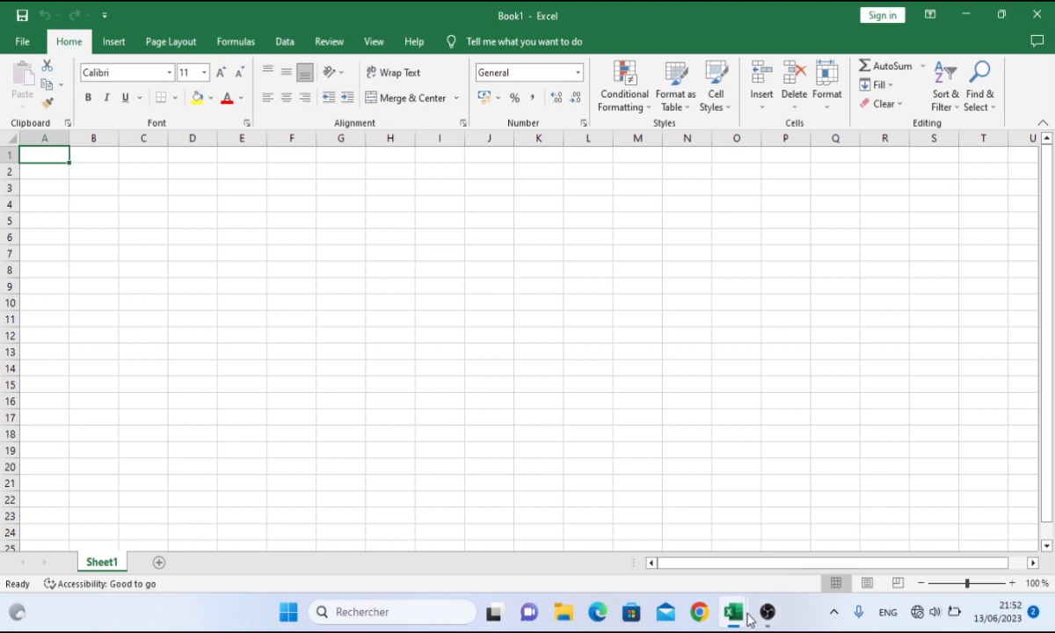
click(133, 270)
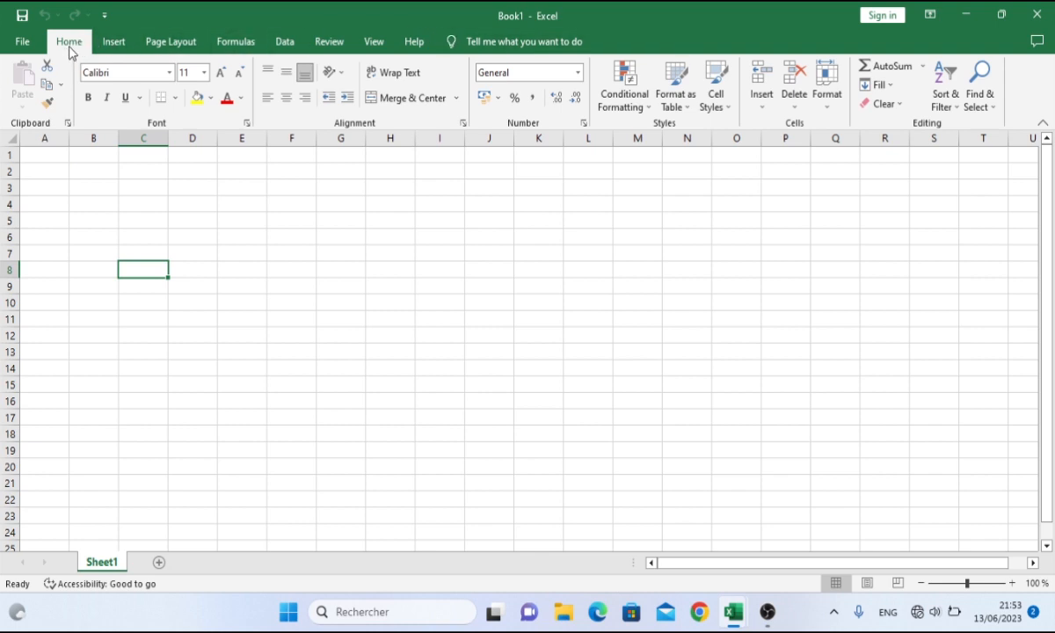
- Examine the file start page of the blank workbook, then close that workbook to return to Excel.xlsx
click(22, 44)
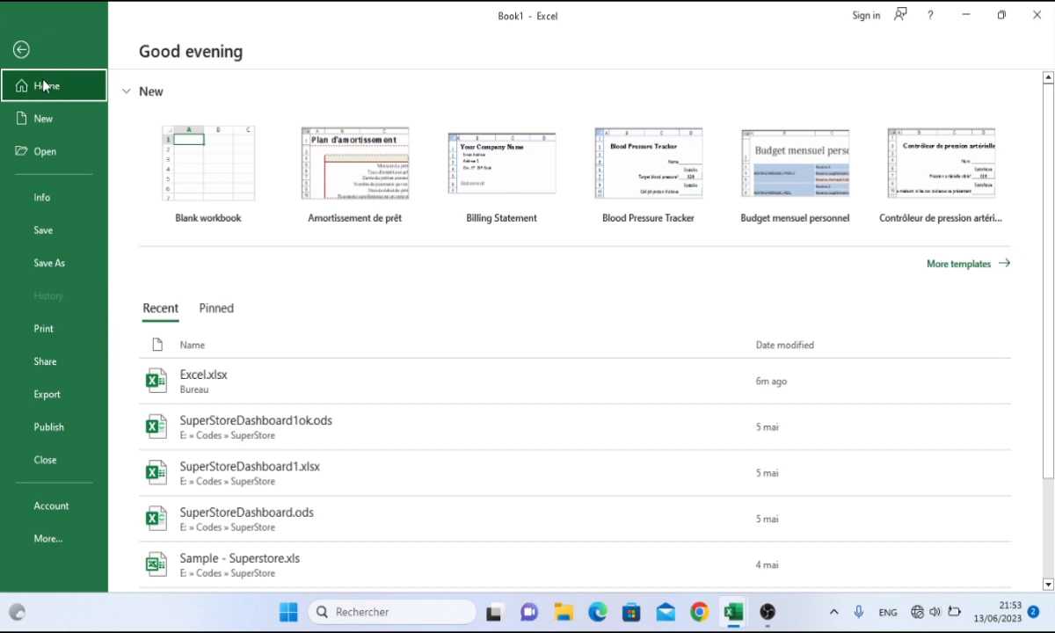
click(19, 47)
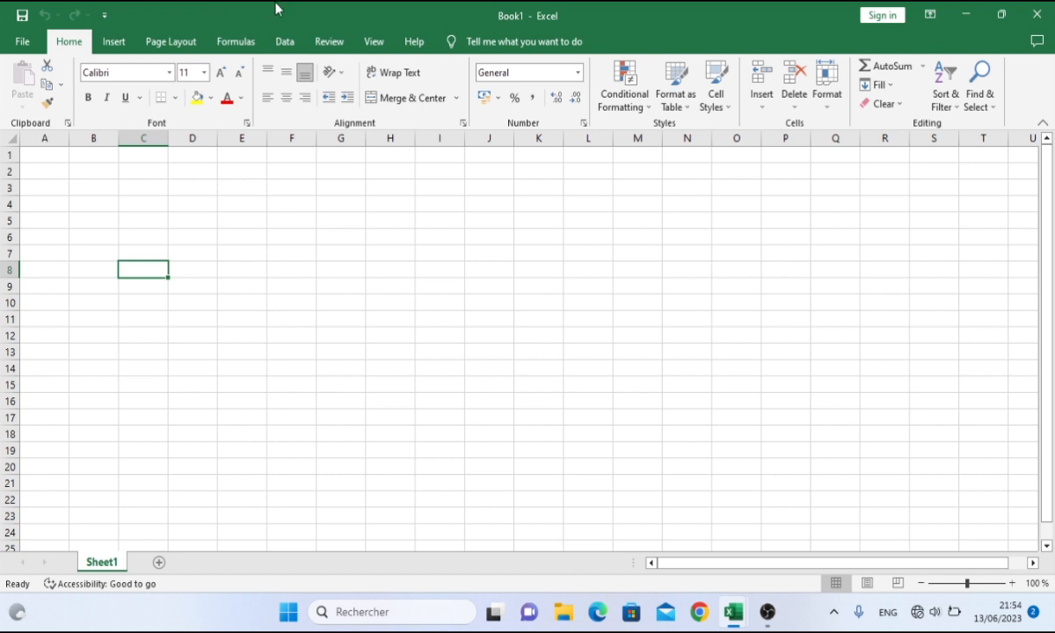
click(1036, 11)
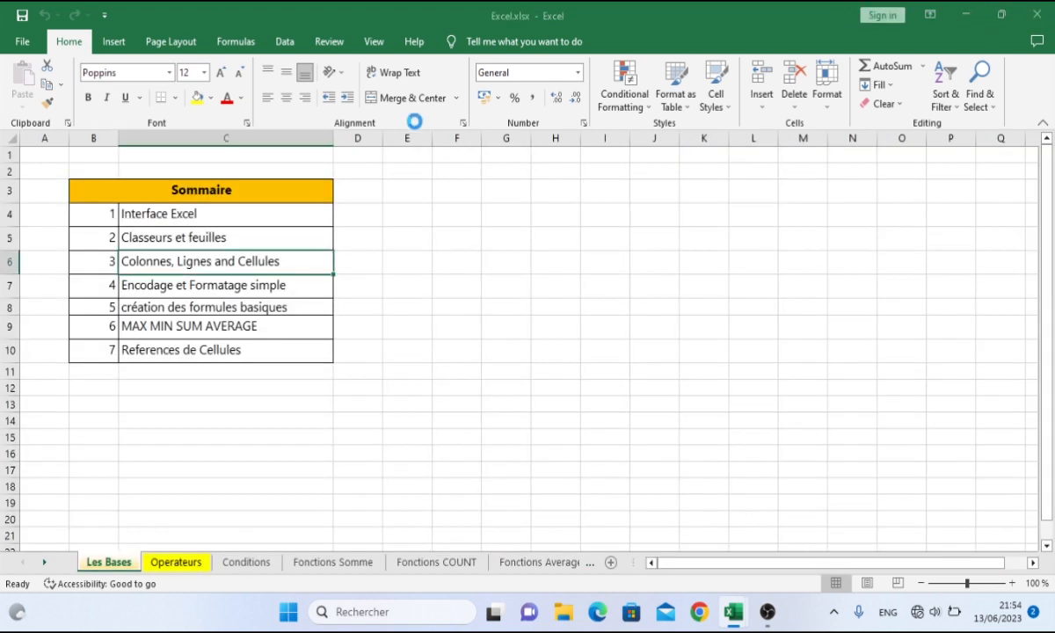
click(394, 262)
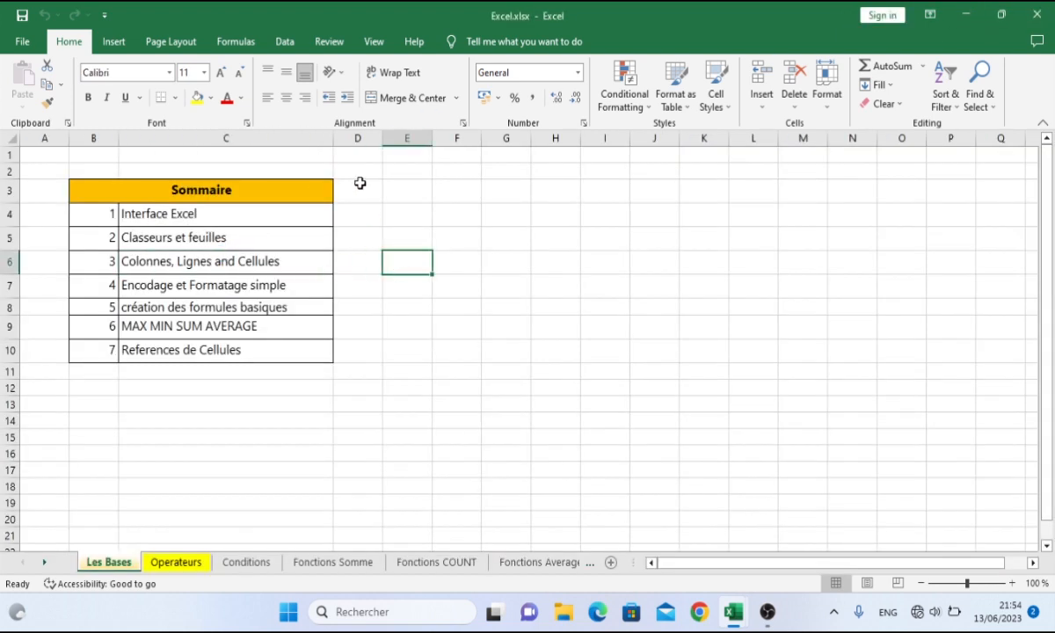
- Look through the Operateurs, Conditions and Fonctions Somme sheets, and come back to the Les Bases sheet
click(207, 237)
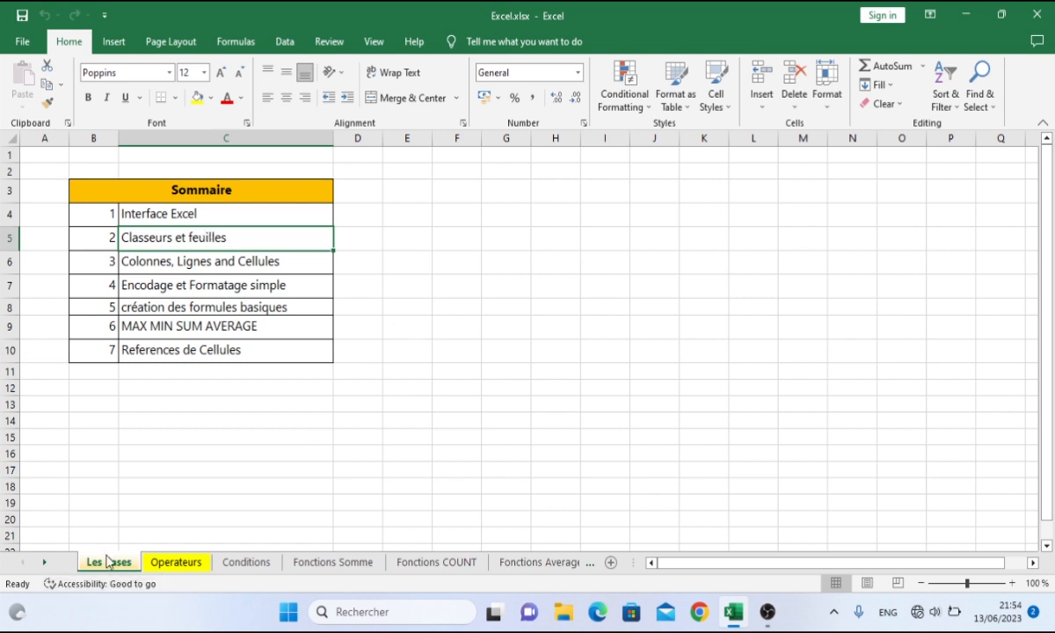
click(159, 564)
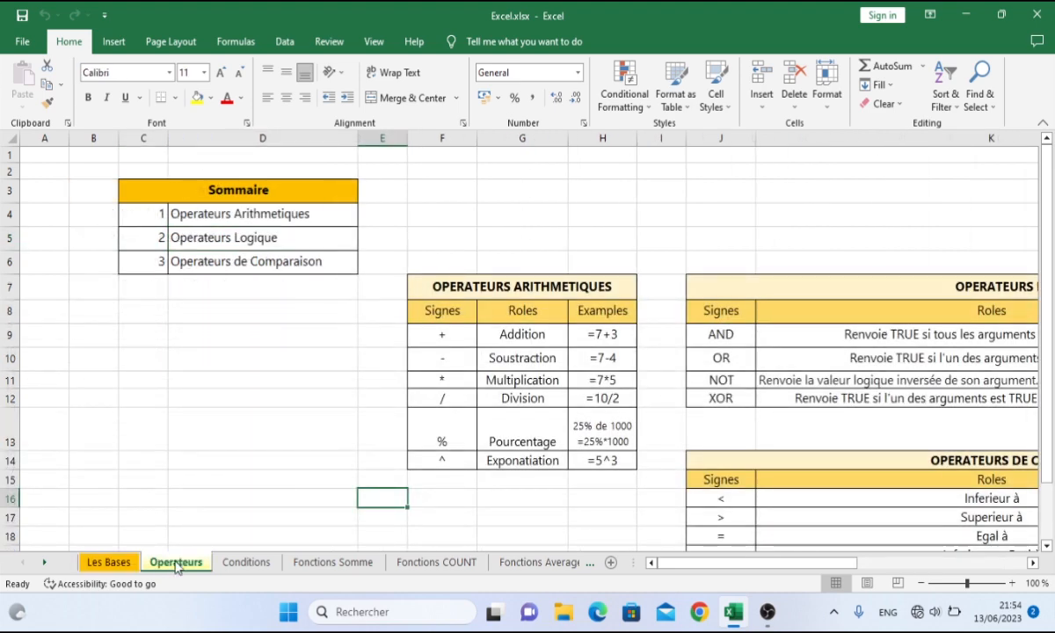
click(236, 564)
click(314, 566)
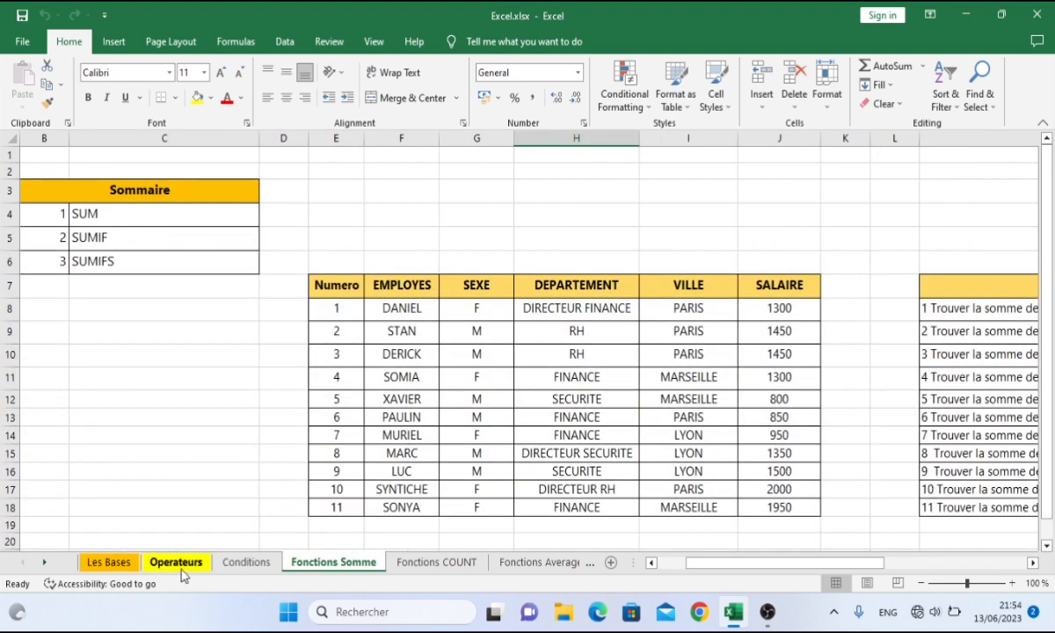
click(125, 565)
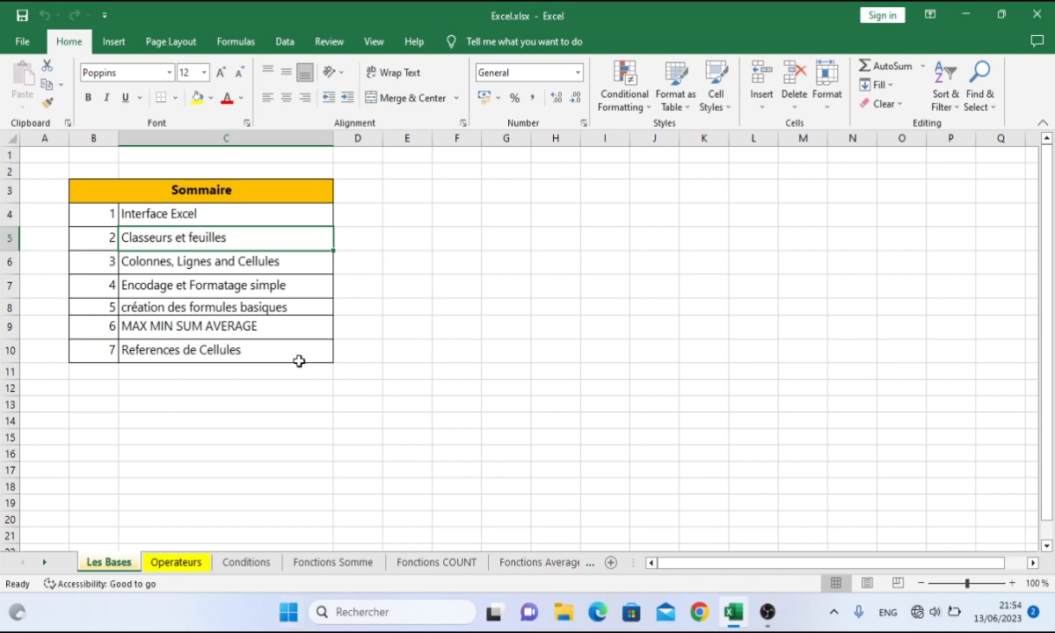
click(172, 563)
click(253, 564)
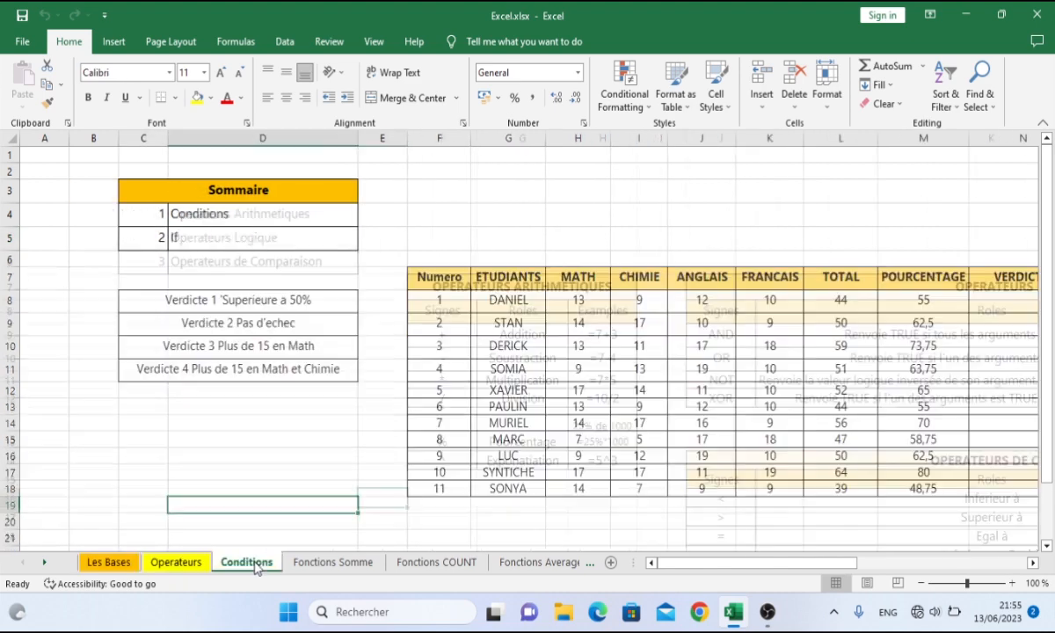
click(339, 563)
click(110, 564)
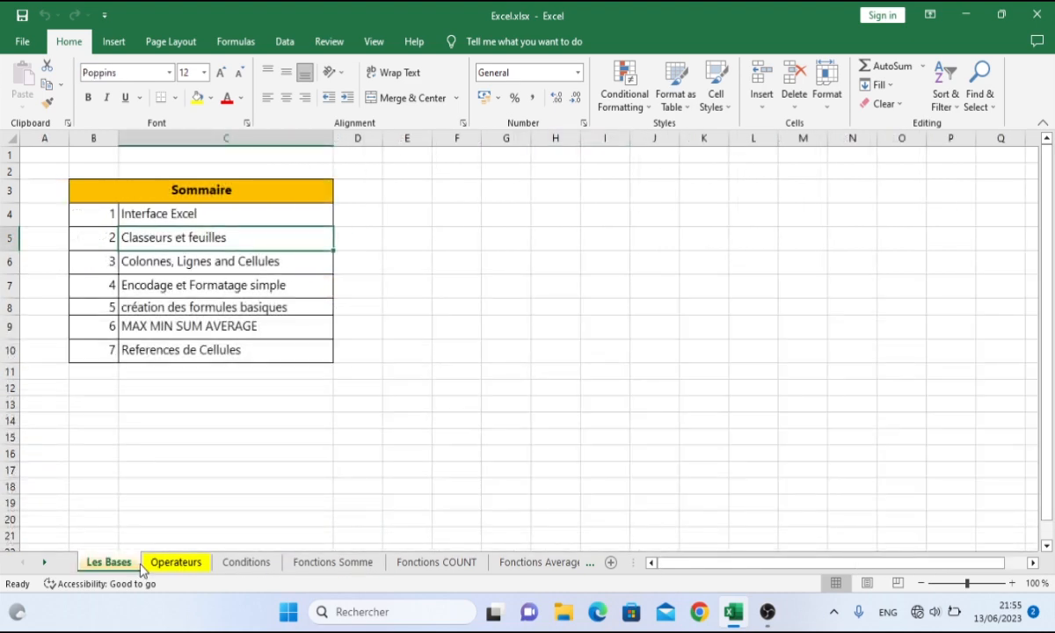
double_click(139, 565)
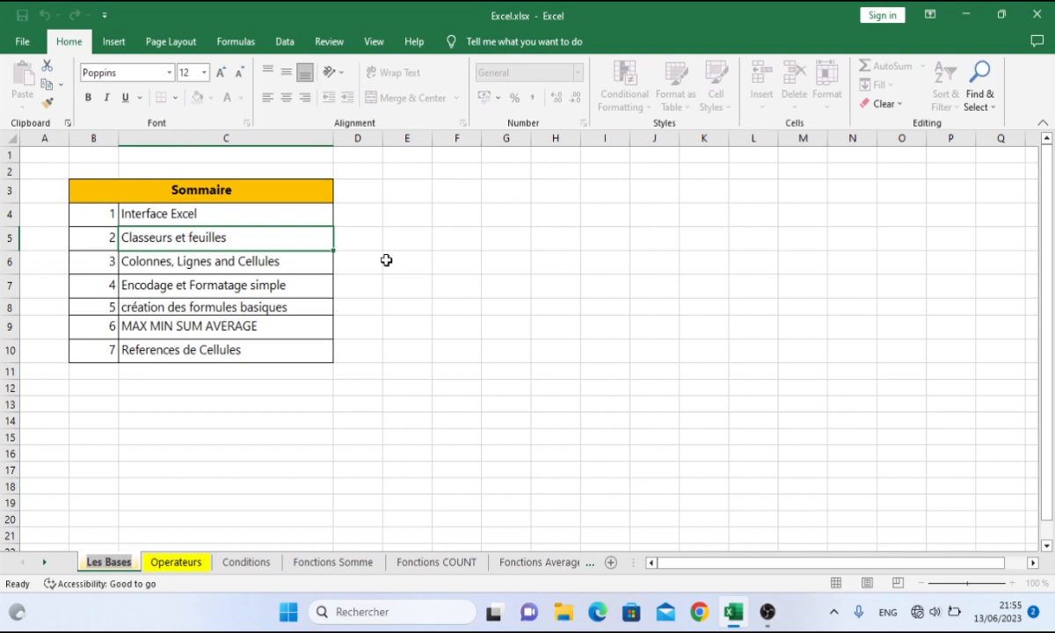
- Select whole columns one at a time from A to F on the Les Bases sheet to show how columns are lettered
click(45, 138)
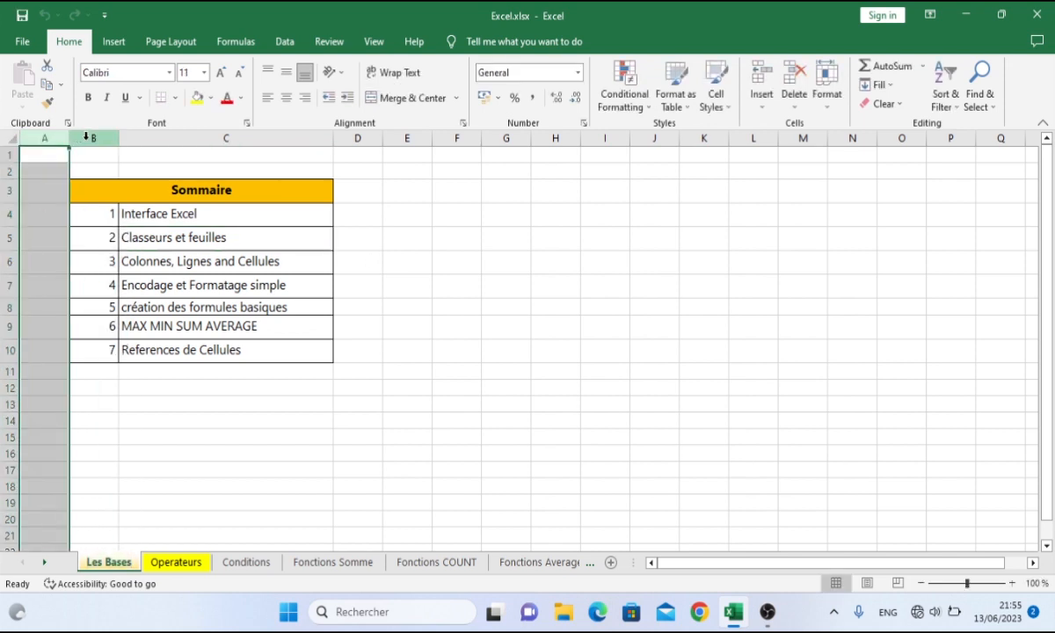
click(88, 138)
click(220, 138)
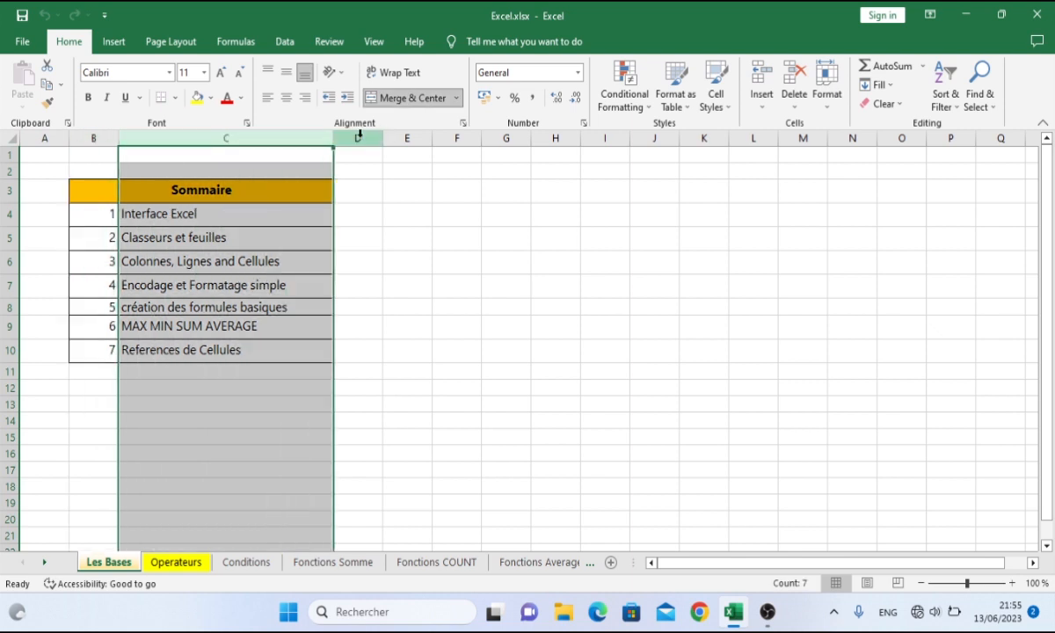
click(358, 136)
click(406, 137)
click(457, 136)
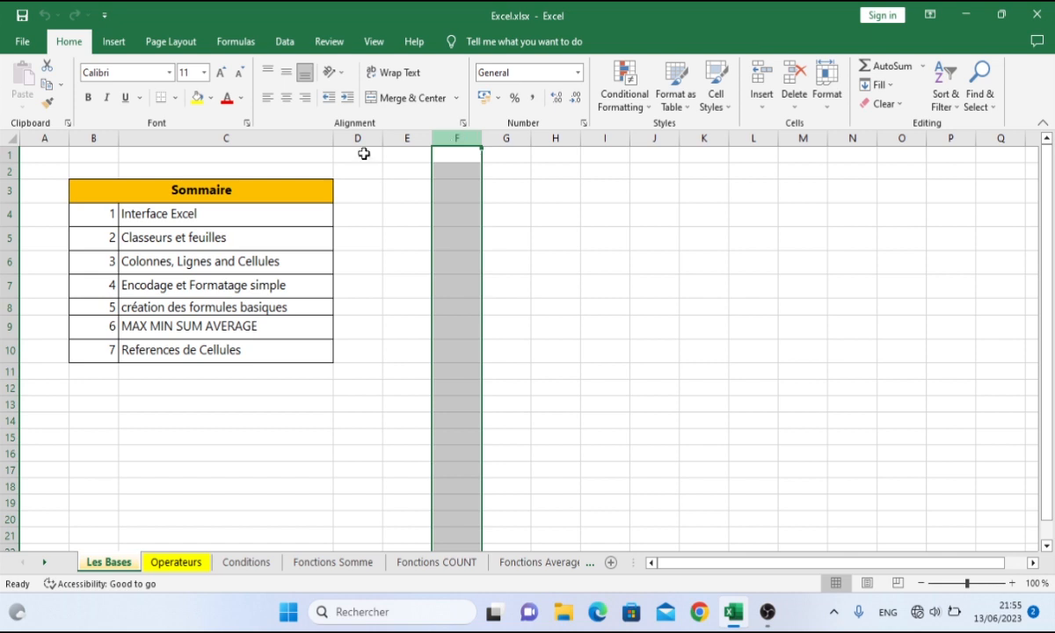
click(46, 136)
click(88, 136)
drag(70, 139, 40, 140)
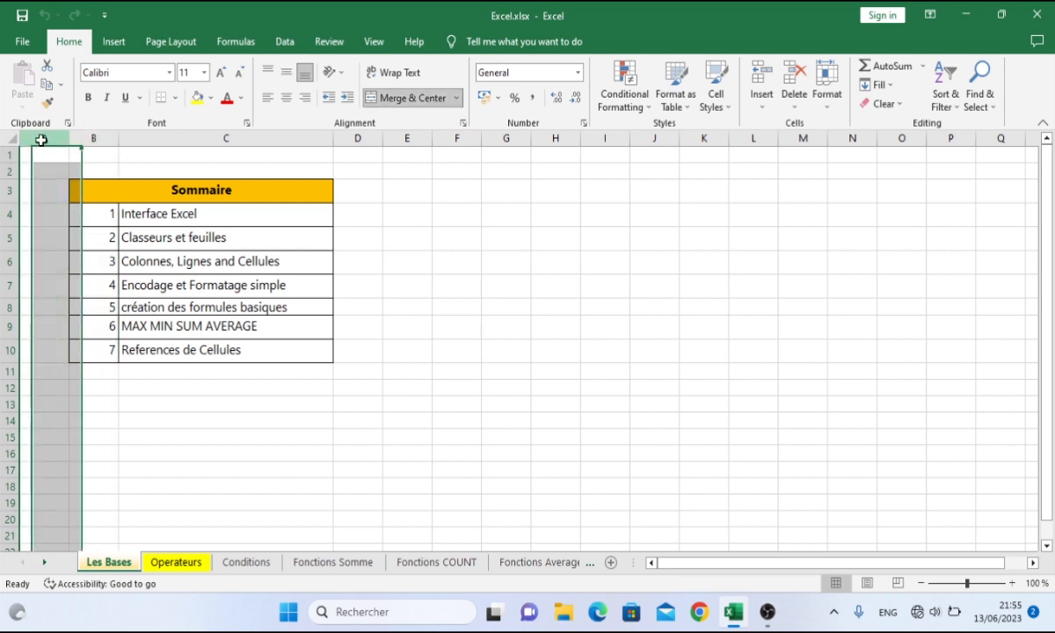
click(98, 136)
click(166, 136)
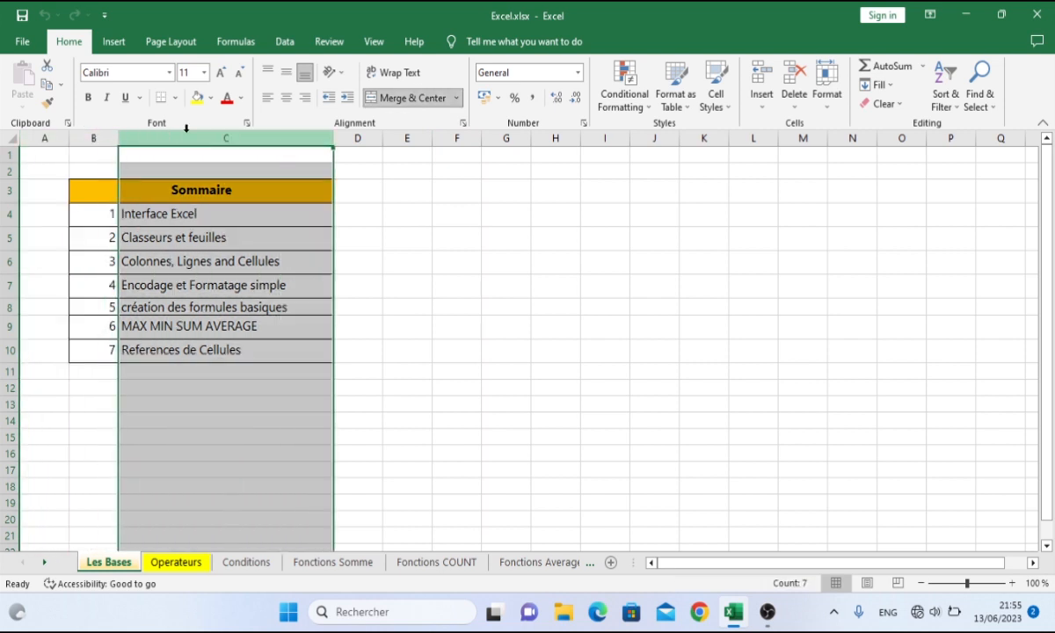
click(343, 138)
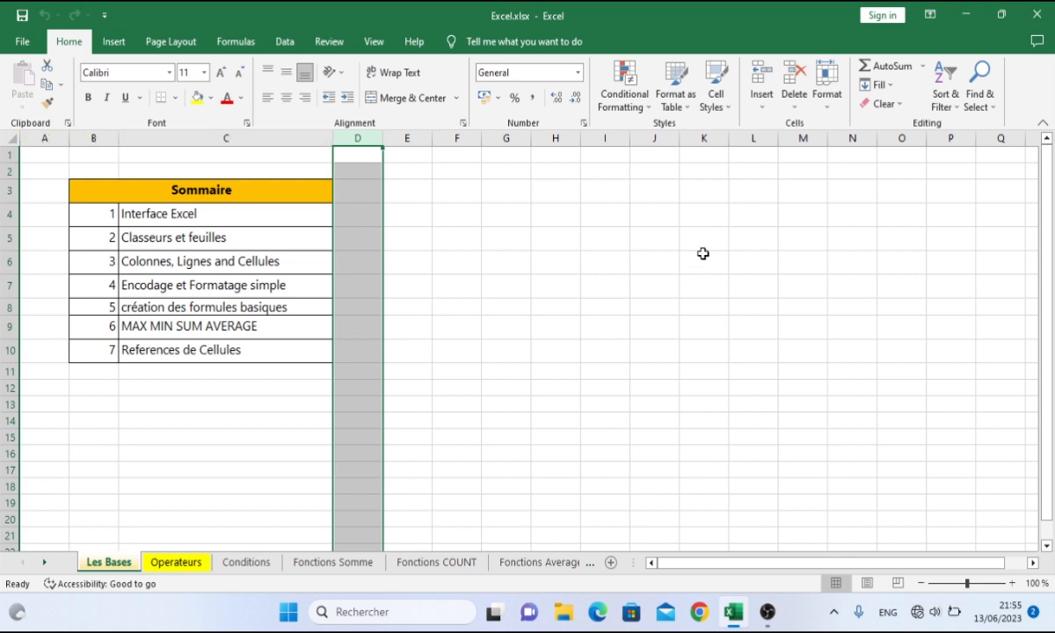
- Select rows 1, 2, 3 and 13 in turn and compare row 13 with column F
click(5, 153)
click(4, 164)
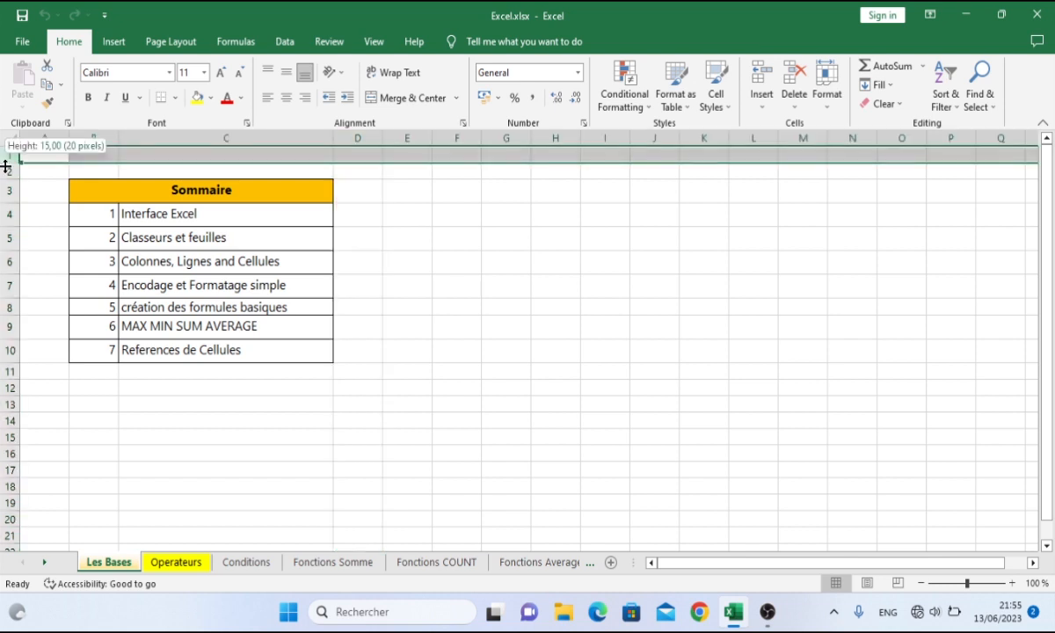
click(5, 173)
click(5, 186)
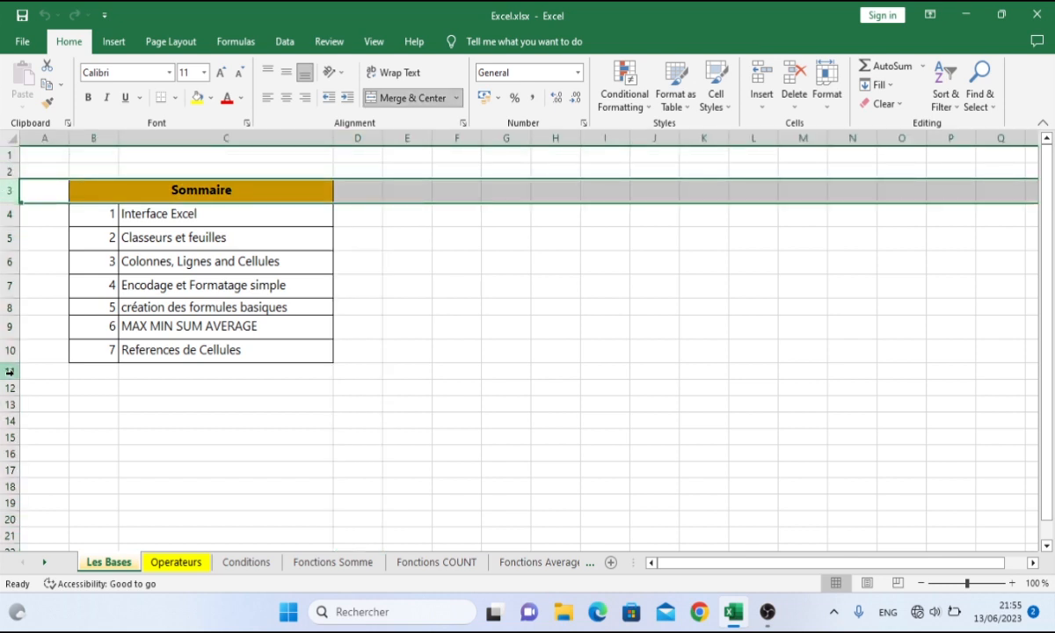
click(5, 403)
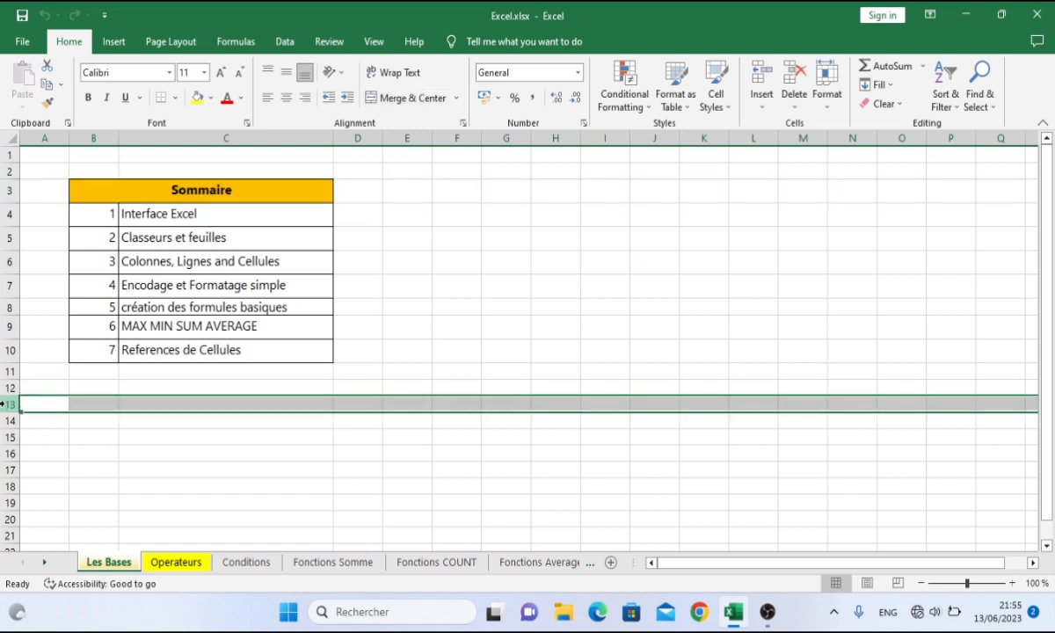
click(463, 133)
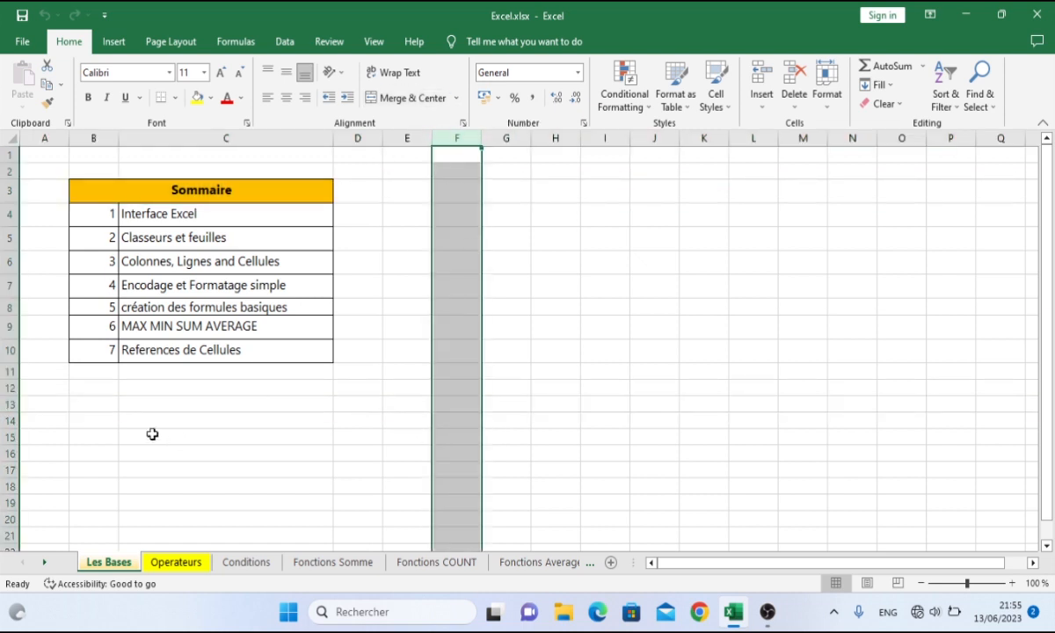
click(6, 403)
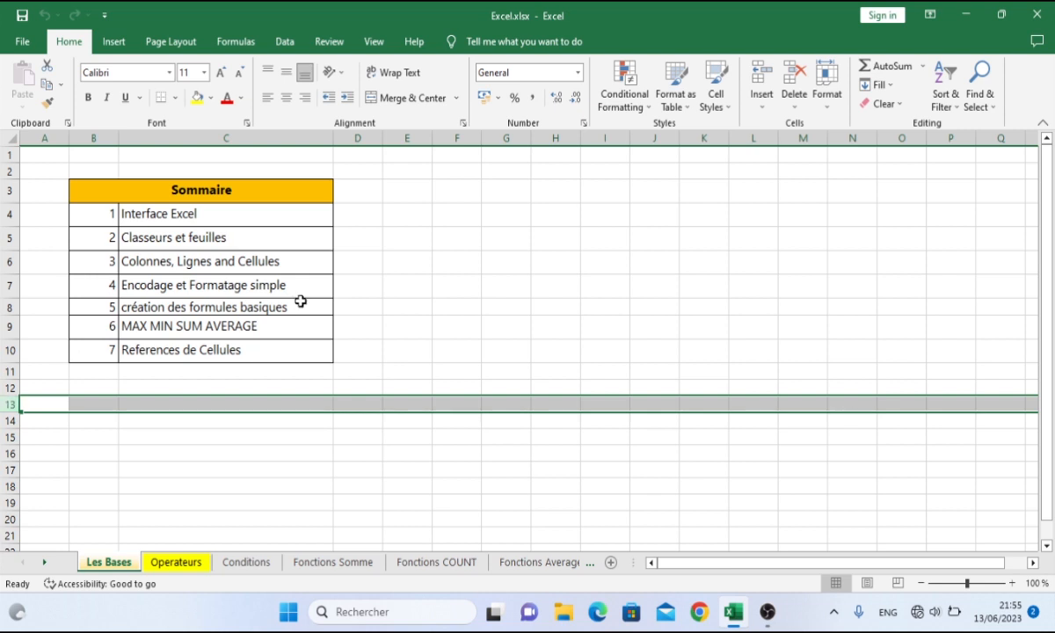
- Fill the whole of column F and the whole of row 15 with yellow
click(453, 142)
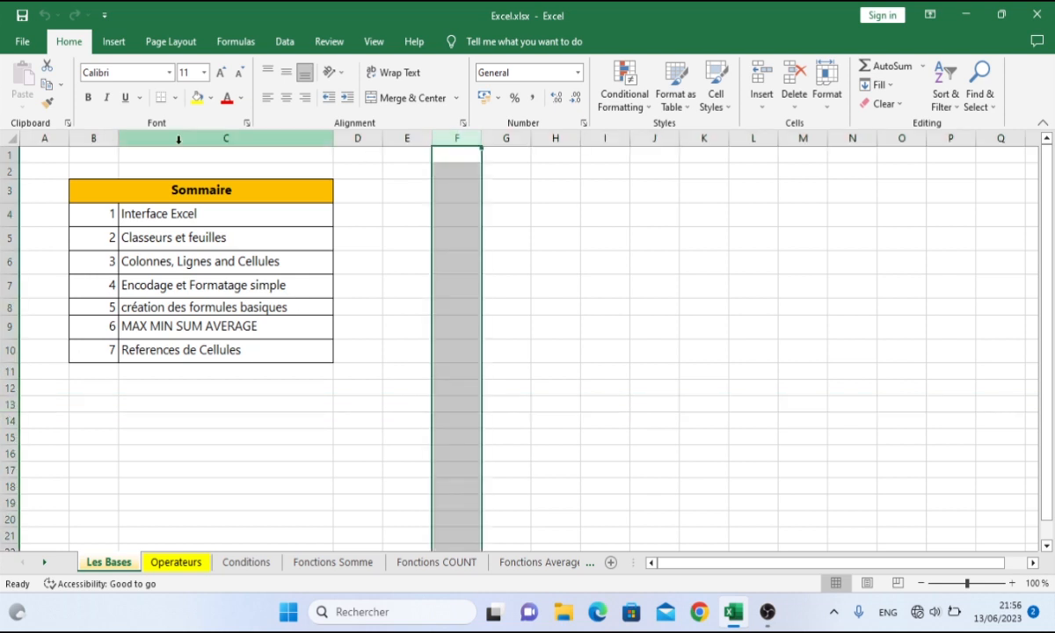
click(197, 100)
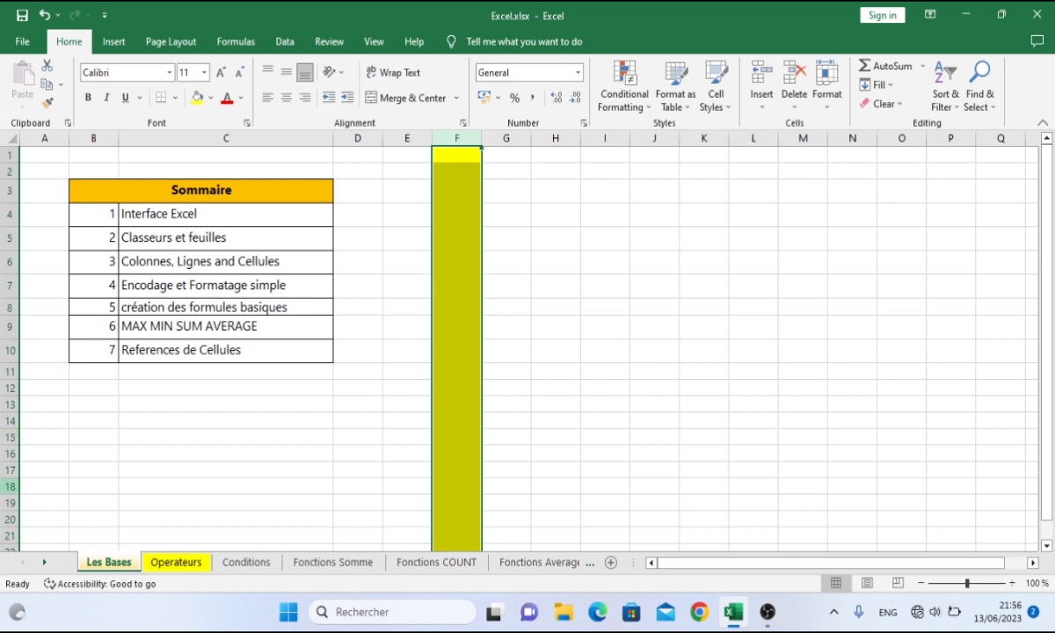
click(7, 437)
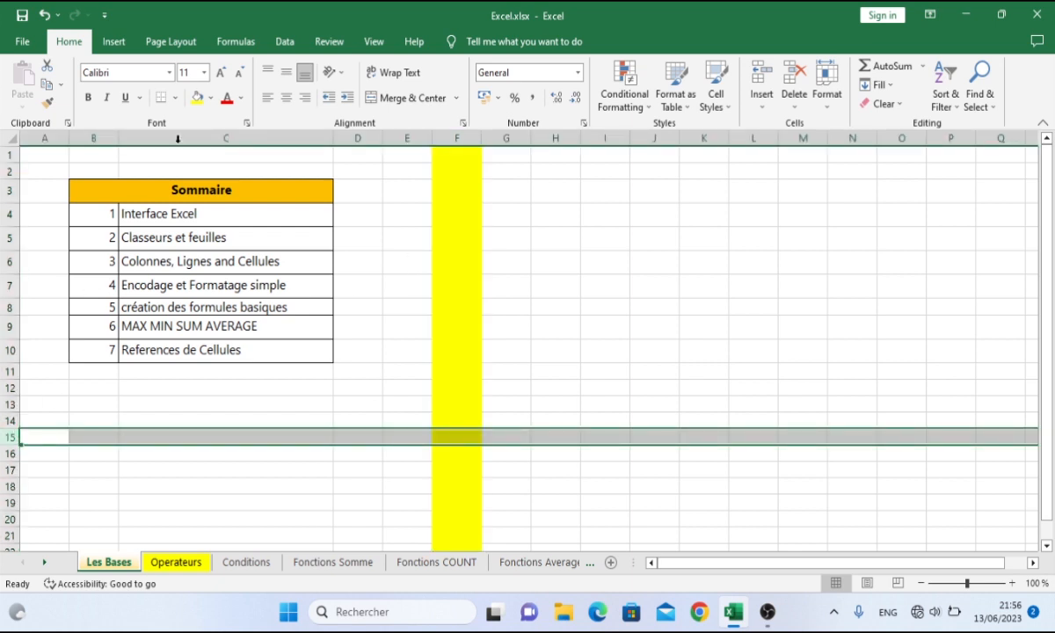
click(196, 98)
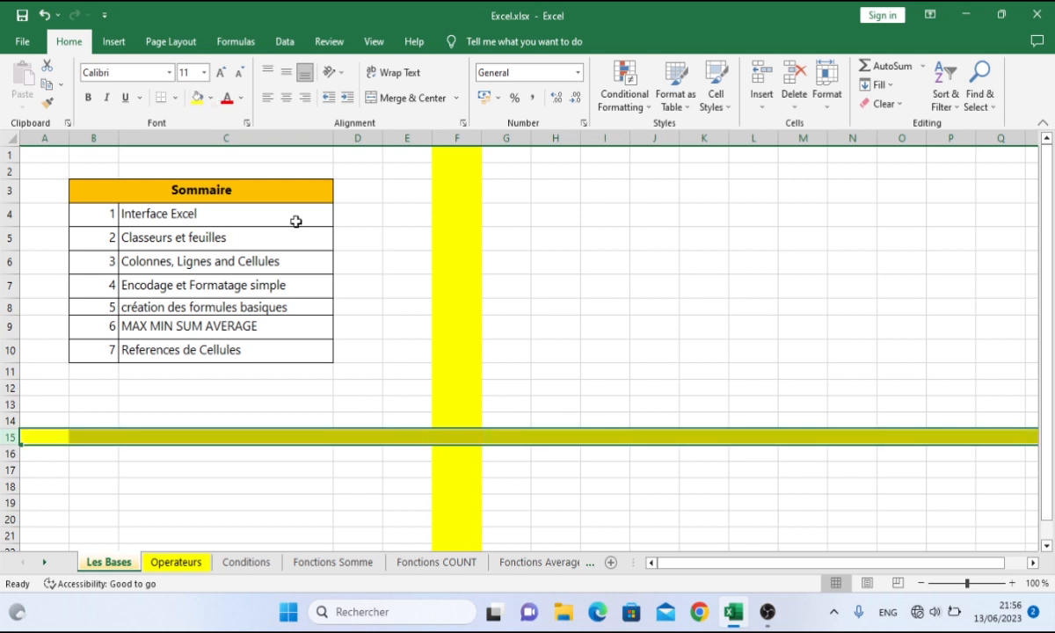
- Fill cell F15, where the yellow column and row intersect, with blue
click(589, 485)
click(457, 437)
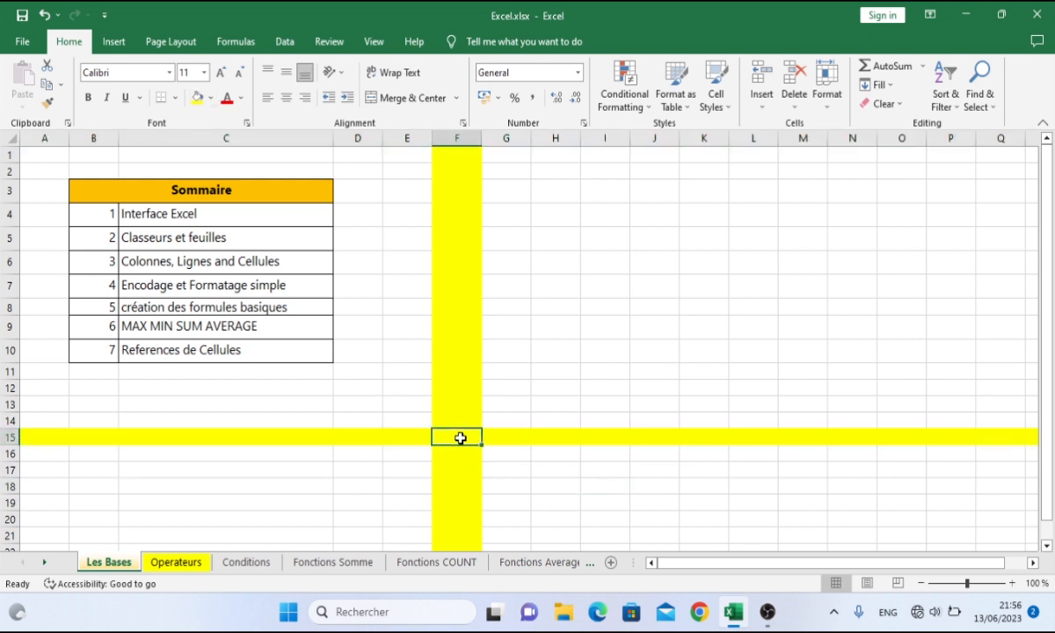
click(211, 99)
click(249, 135)
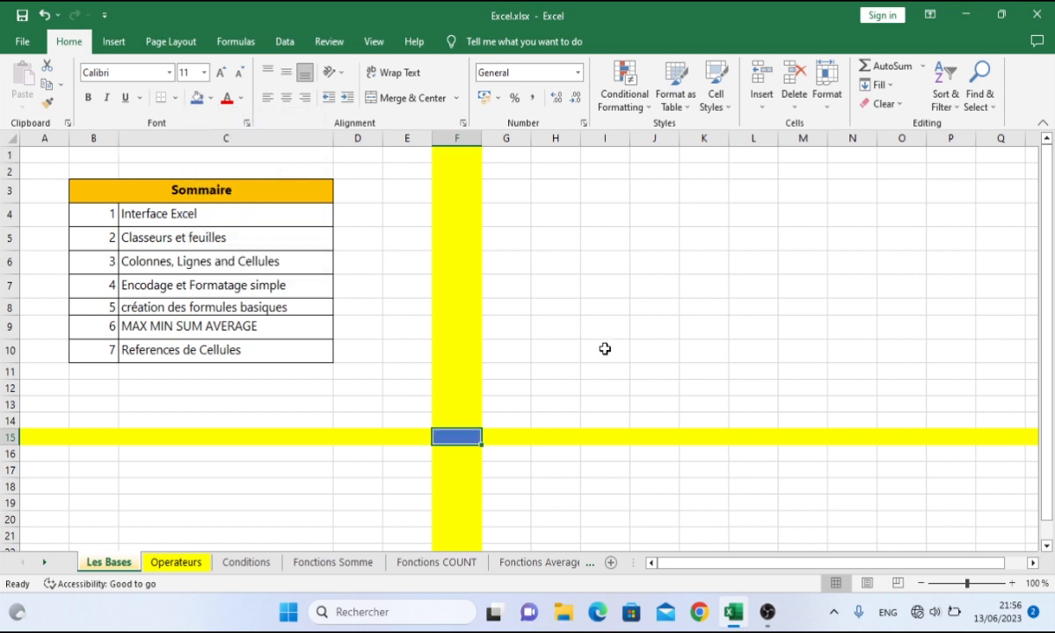
click(605, 350)
click(457, 434)
- Remove the yellow and blue fill from column F and row 15 by copying the plain formatting of column G and row 18
click(505, 139)
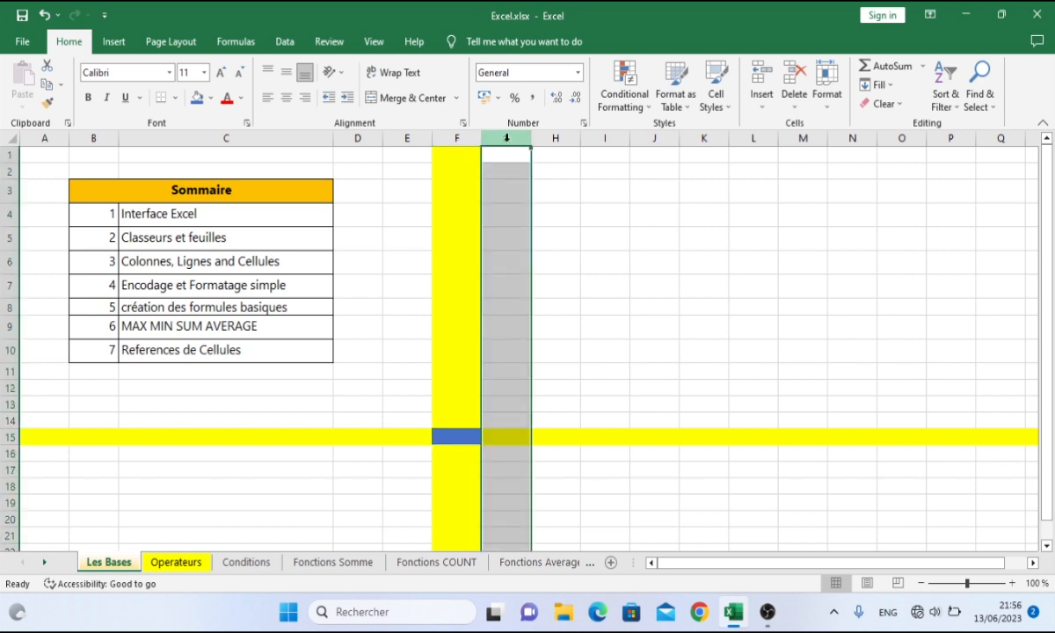
click(49, 106)
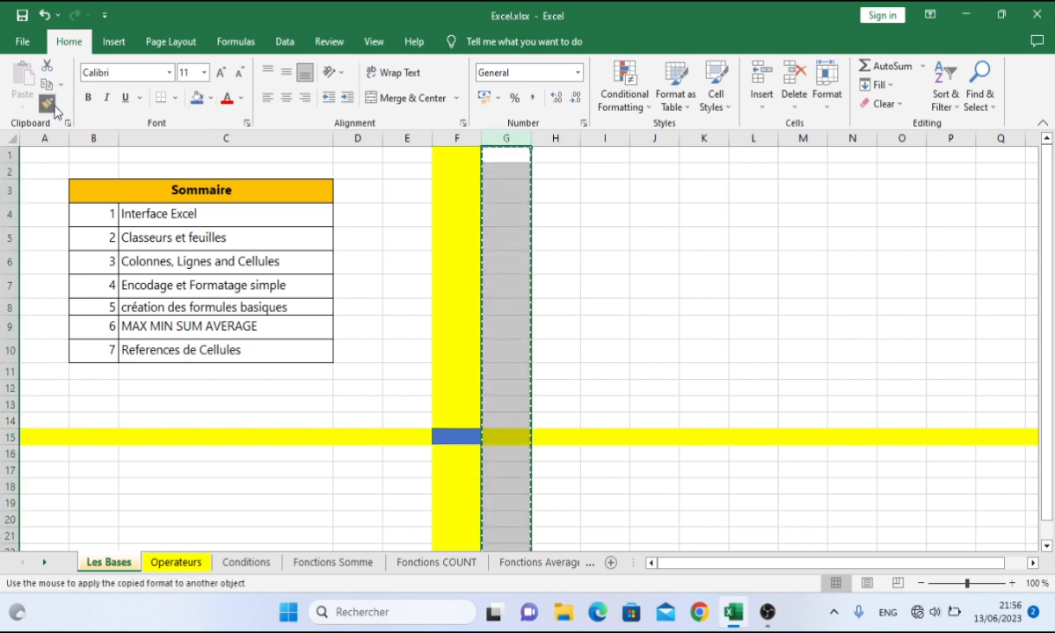
click(456, 139)
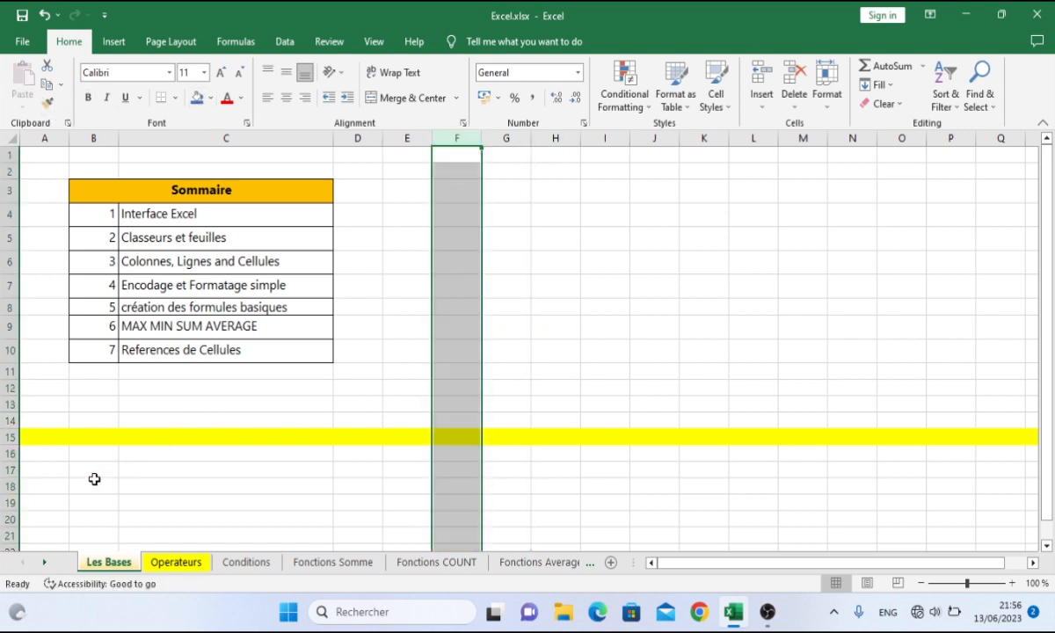
click(4, 486)
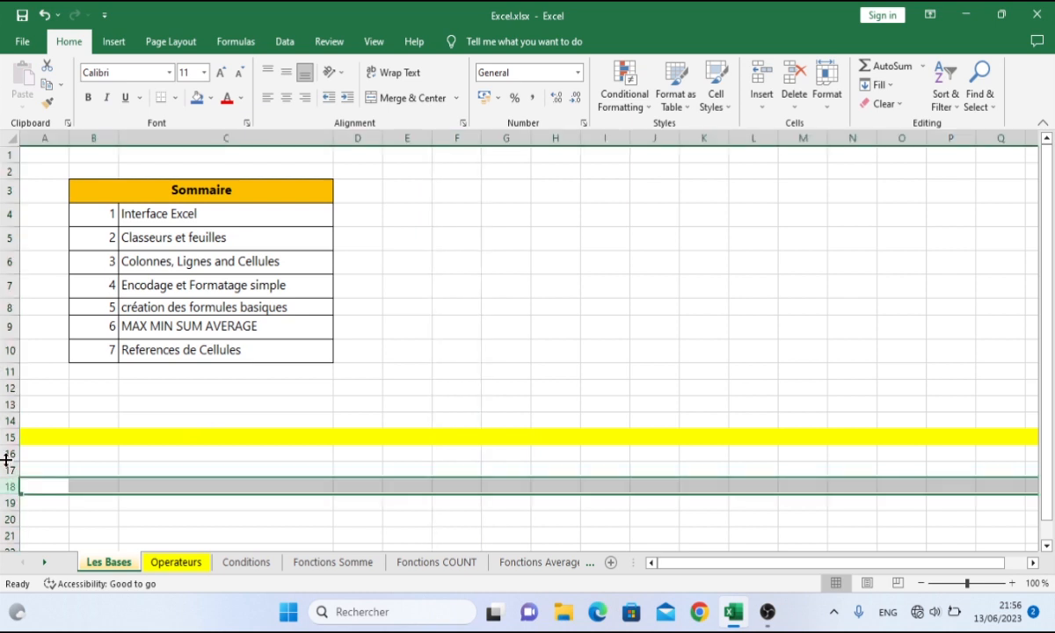
click(48, 104)
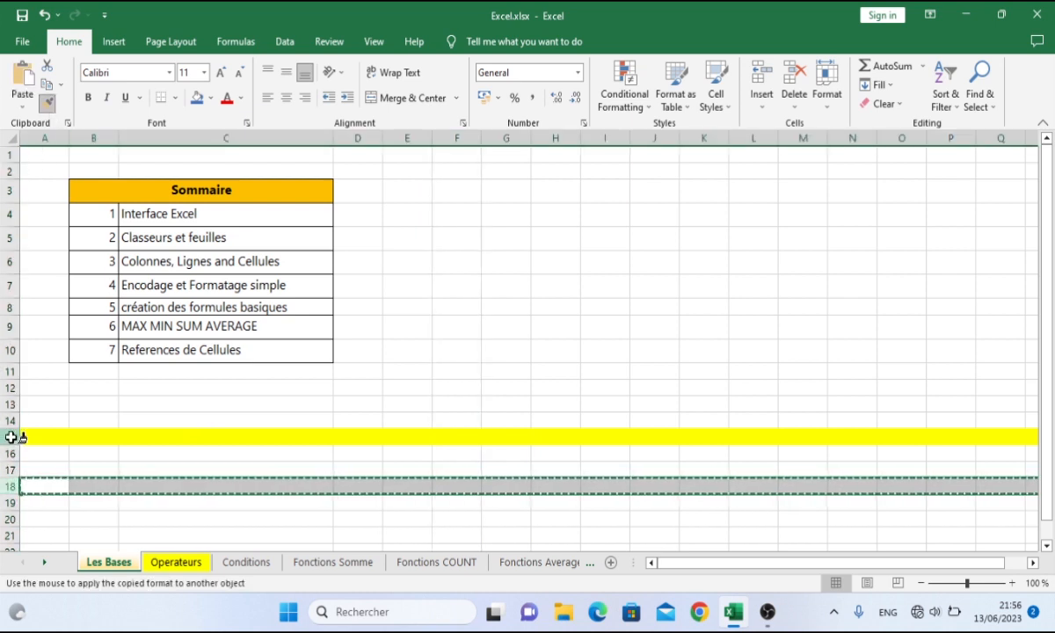
click(8, 436)
click(485, 312)
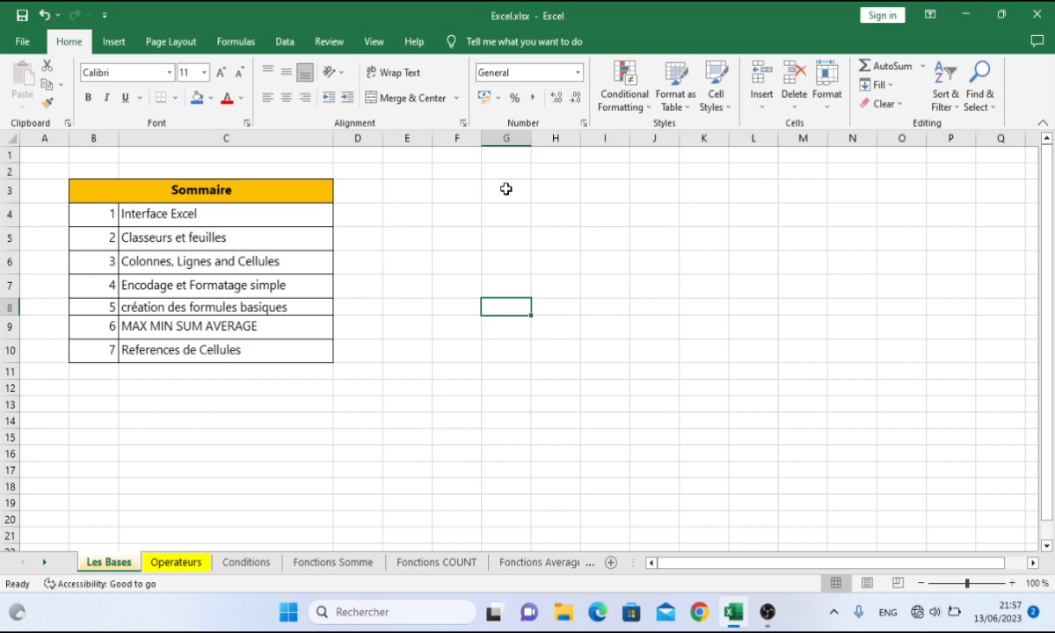
- Select the cell ranges G3:J10, G4:G9 and E14:E20 in turn to demonstrate selecting several cells
mouse_move(506, 189)
mouse_down()
mouse_move(683, 323)
mouse_move(624, 339)
mouse_move(651, 354)
mouse_up()
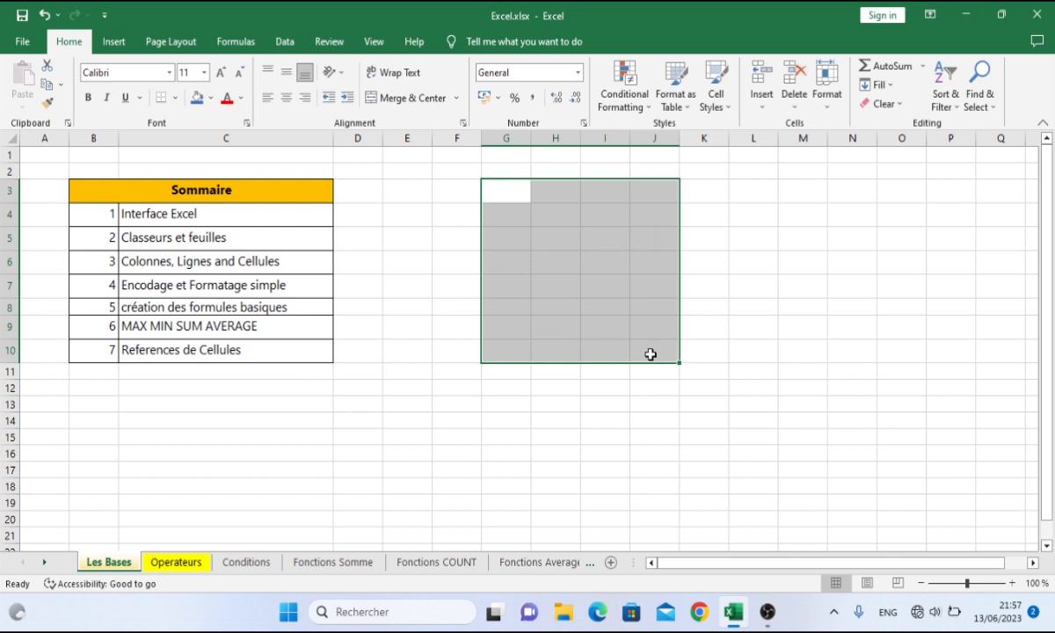
click(536, 239)
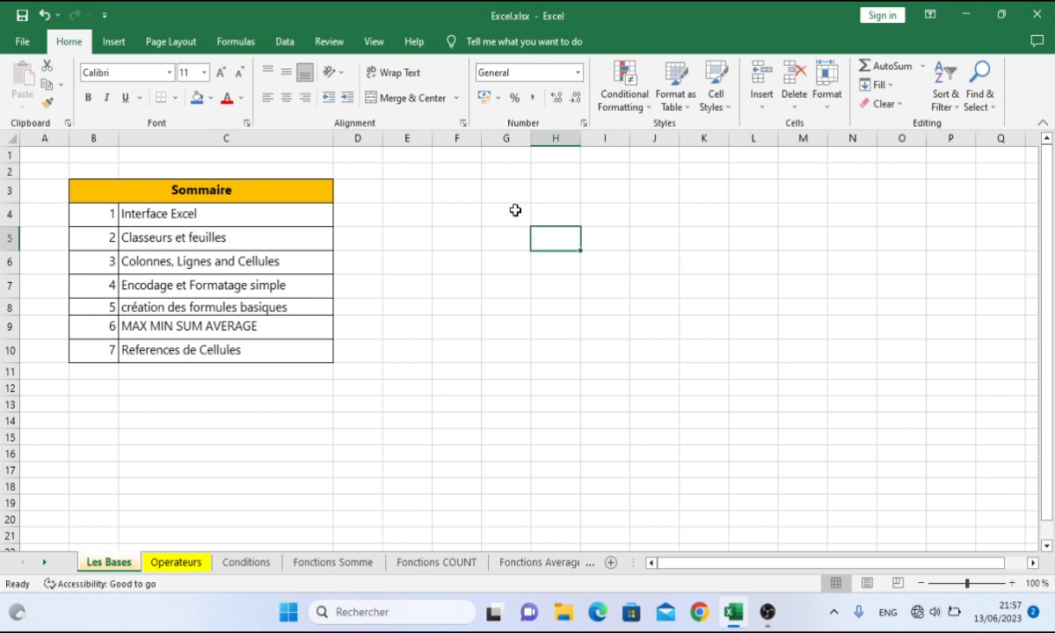
click(515, 212)
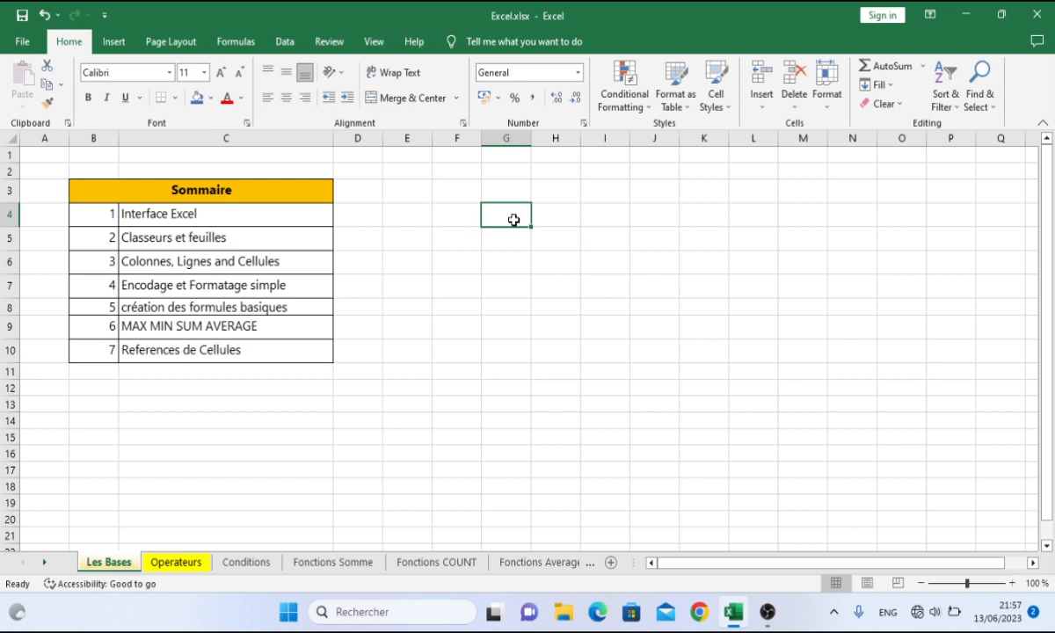
drag(513, 219, 507, 327)
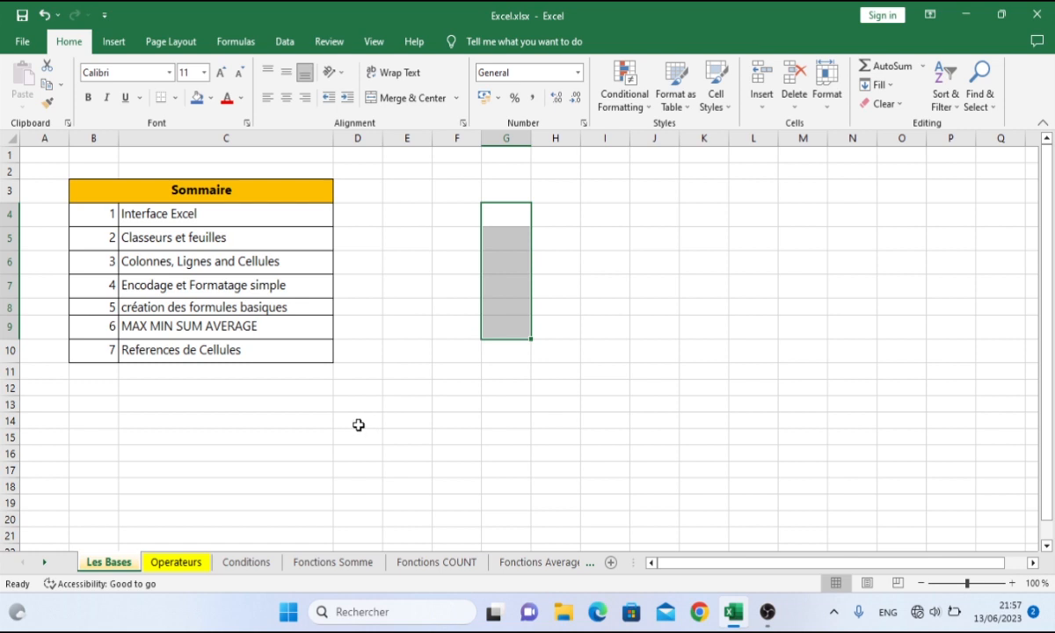
drag(400, 424, 398, 515)
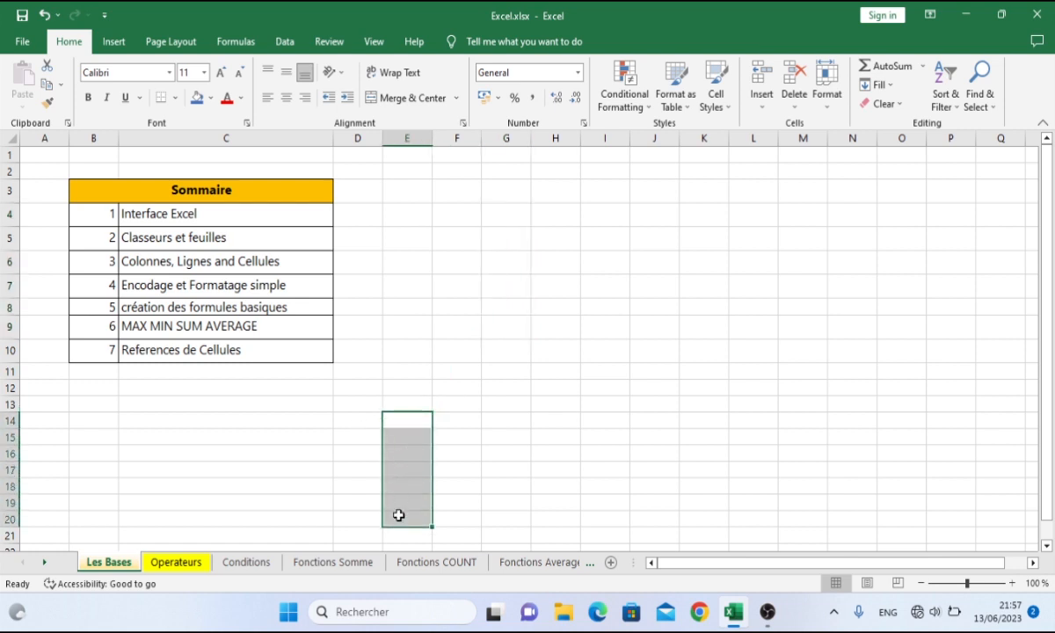
- Select the range E14:G20, extending it cell by cell from E14, and apply all borders to it
click(405, 421)
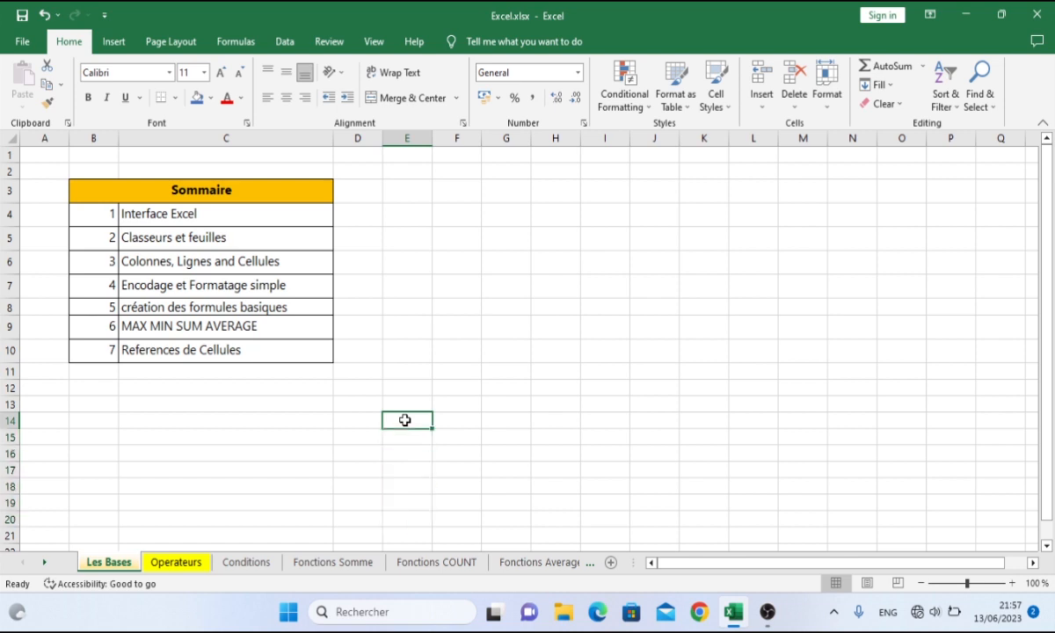
key(shift+Down)
key(shift+Down)
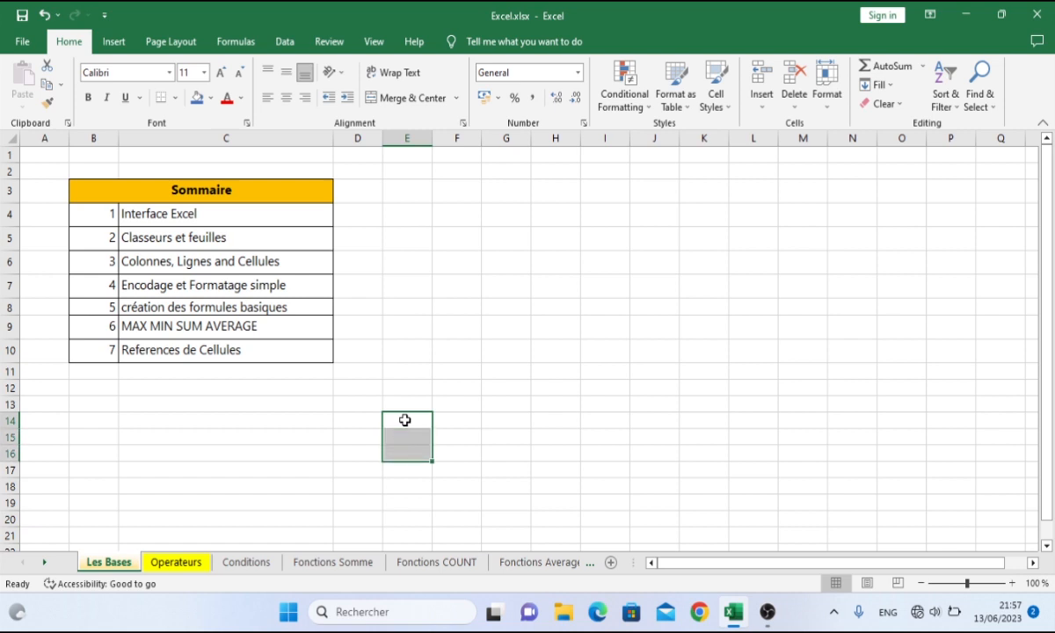
key(shift+Down)
key(shift+Down)
key(shift+Down)
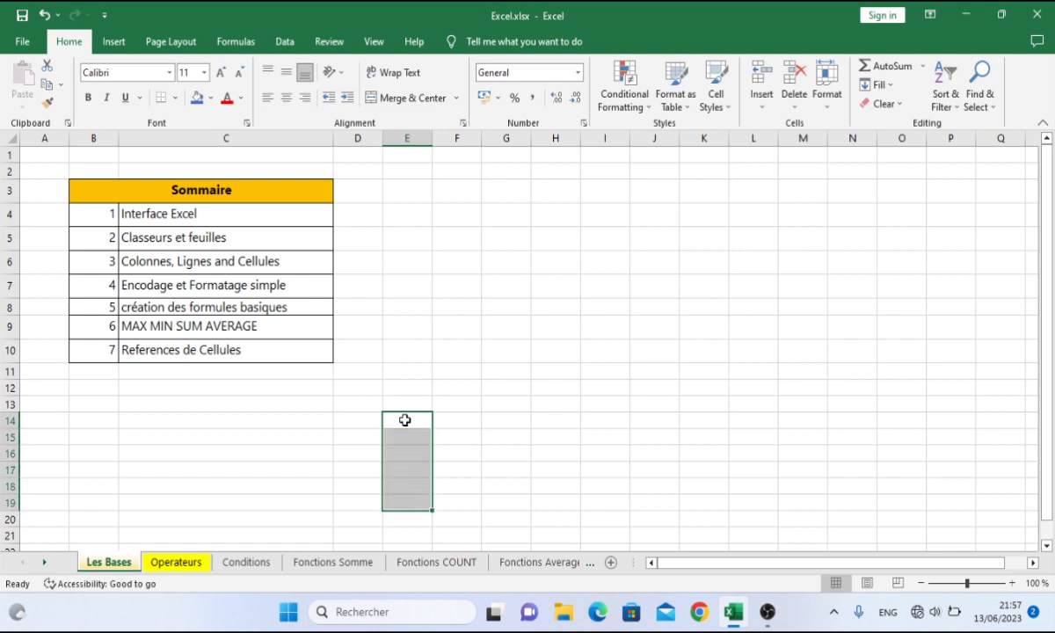
key(shift+Down)
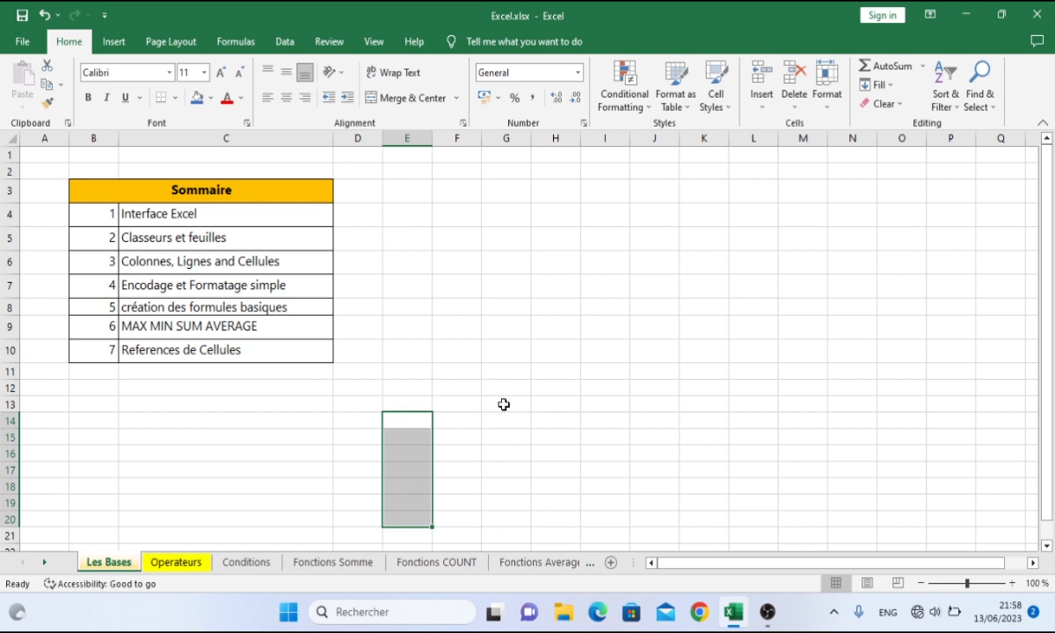
key(shift+Right)
key(shift+Right)
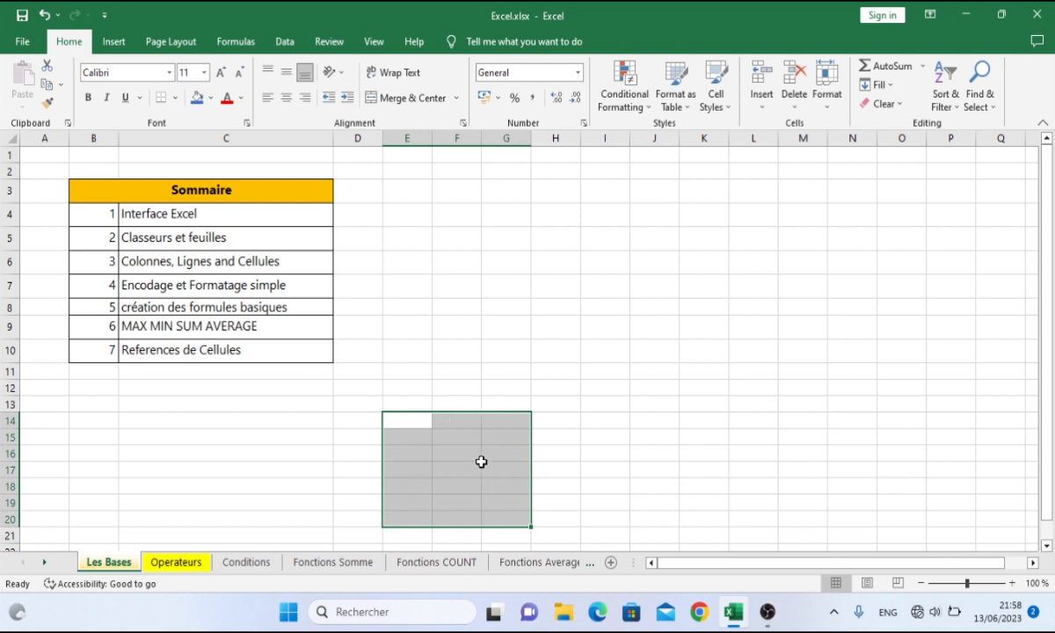
click(177, 99)
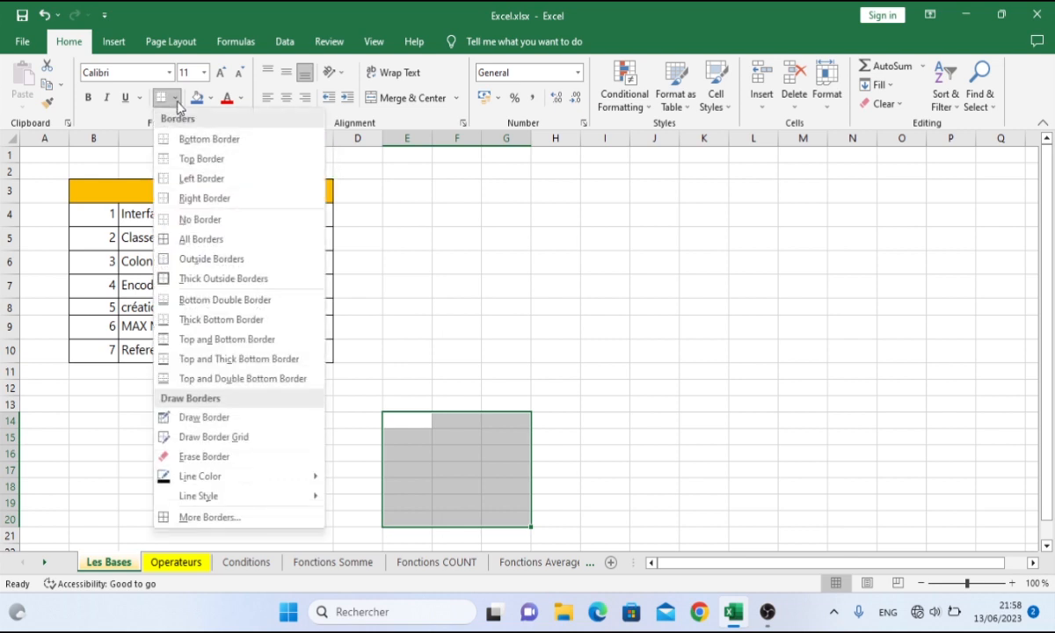
click(195, 243)
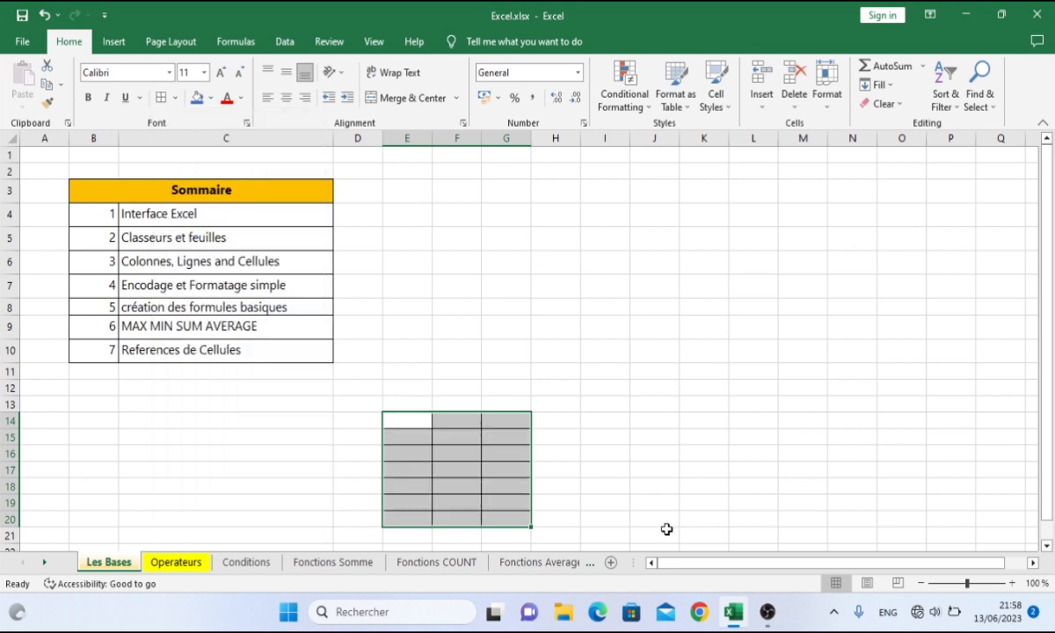
- Enter the headers Num, Fruits and Prix in cells E14, F14 and G14 of the bordered table
click(412, 427)
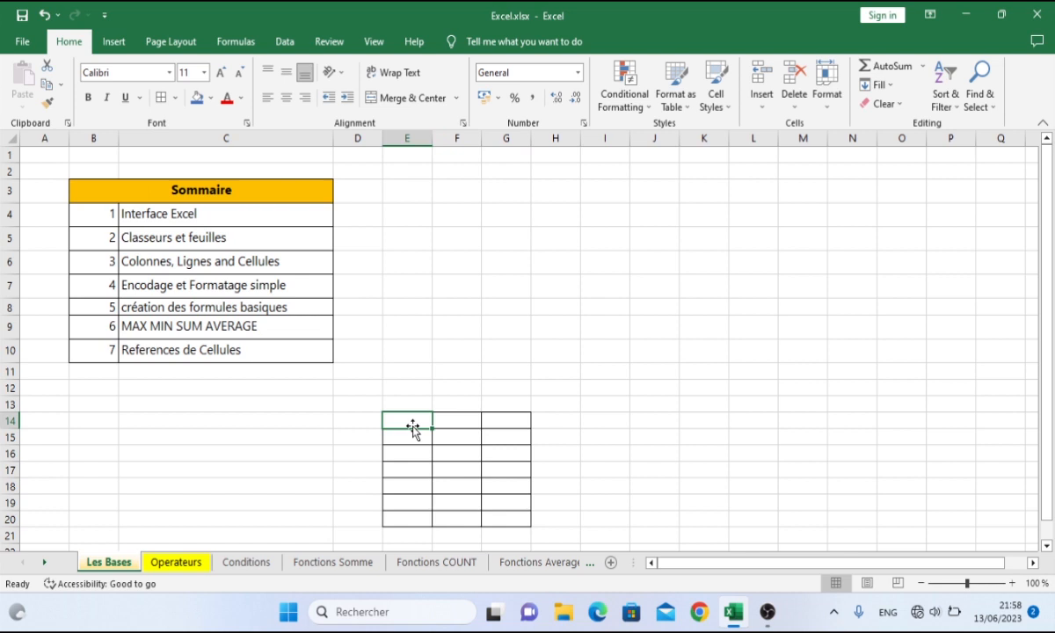
double_click(413, 427)
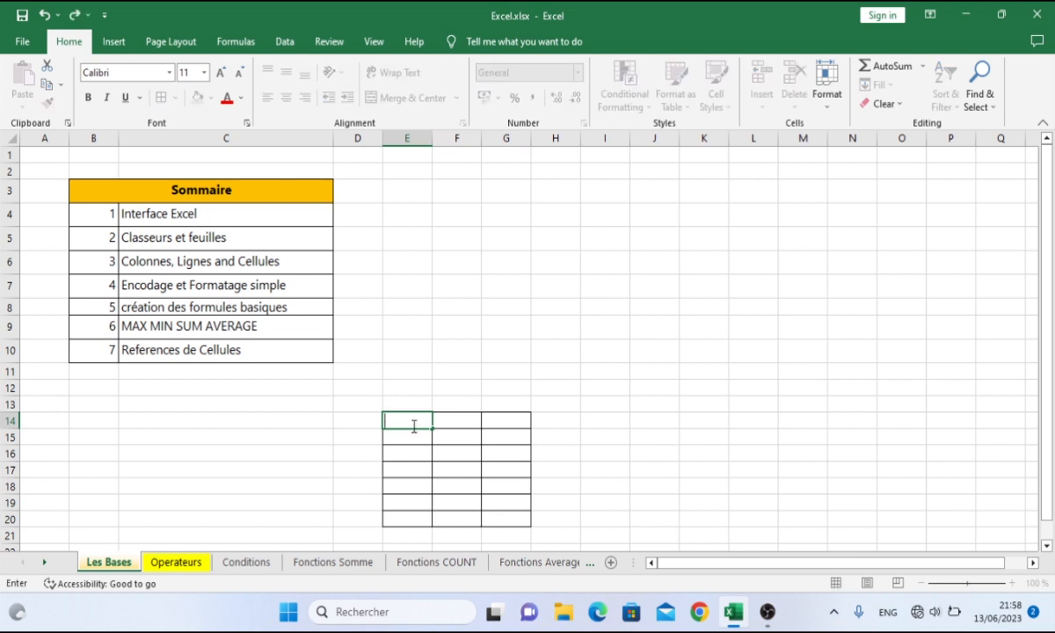
text(Num)
key(Tab)
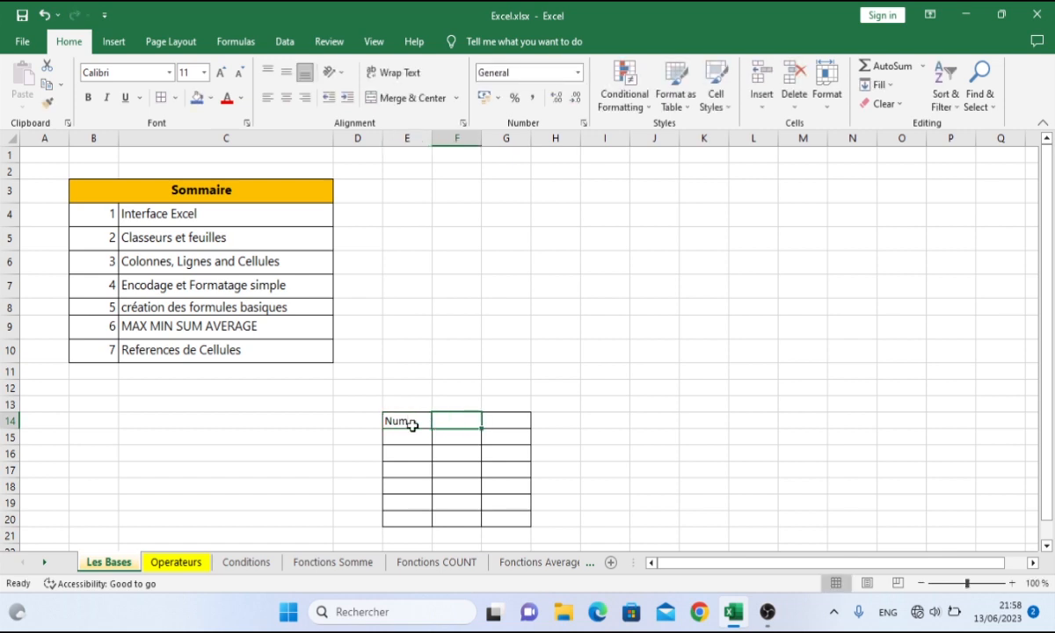
text(Fr)
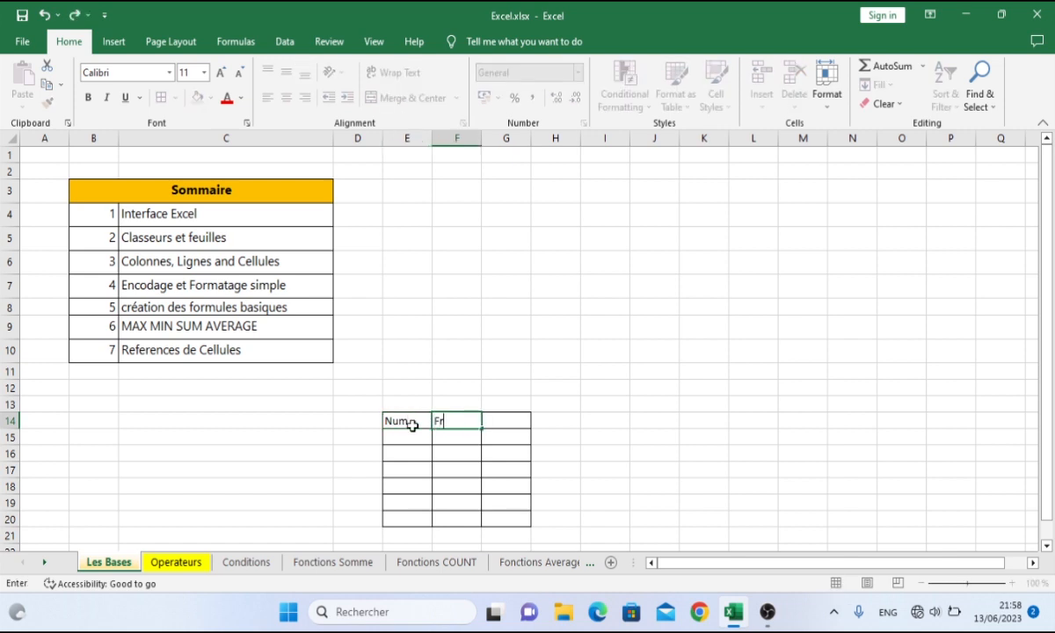
text(uires)
key(BackSpace)
key(BackSpace)
key(BackSpace)
text(ts)
key(Tab)
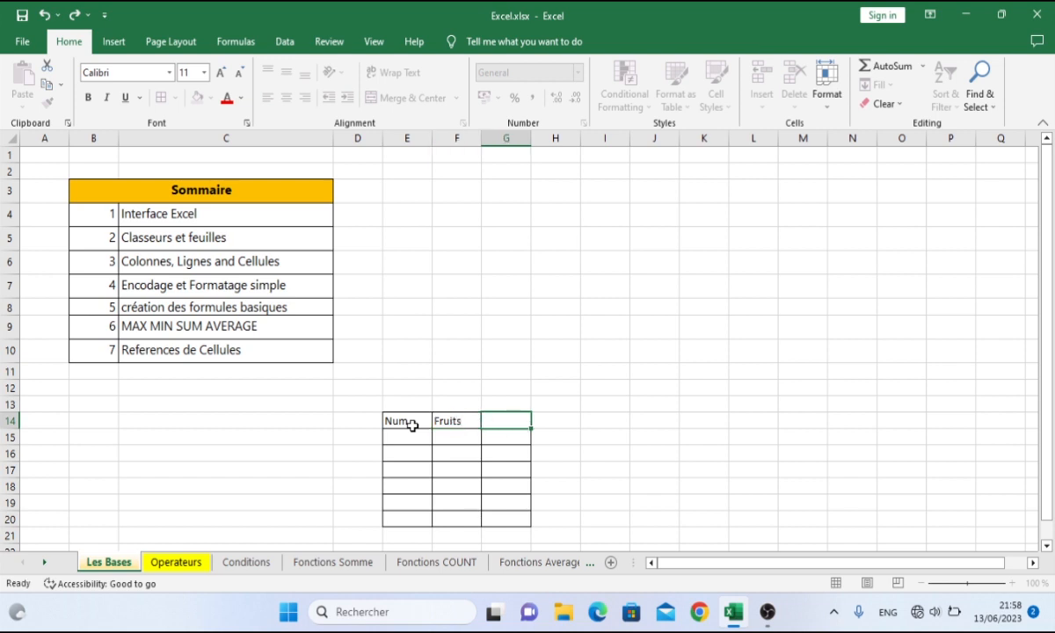
text(Prix)
key(Tab)
- Enter 1 in E15 and 2 in E16 under the Num header
click(413, 432)
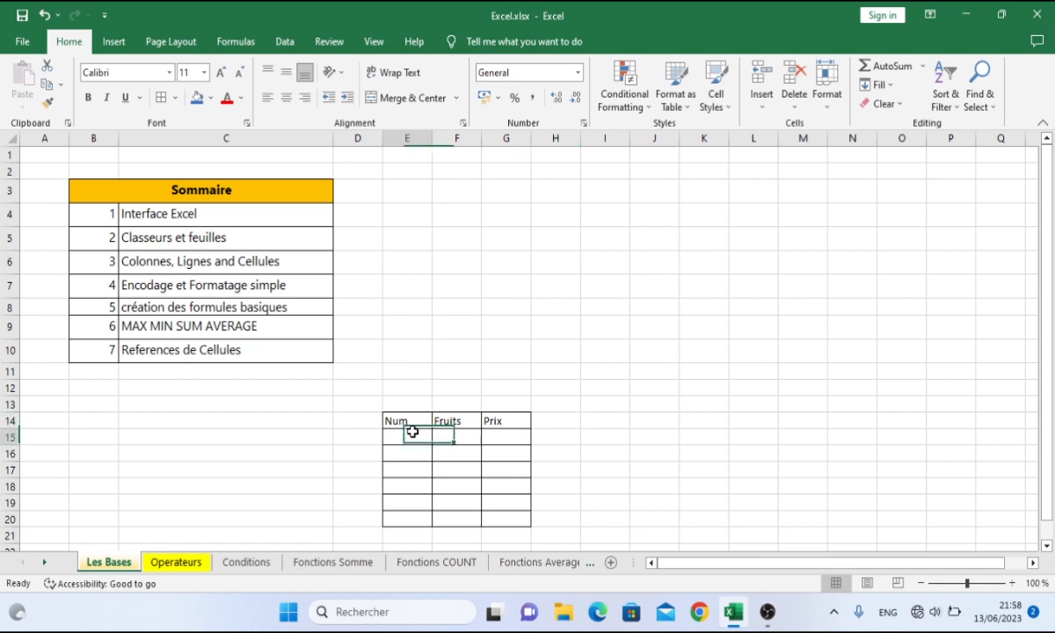
text(1)
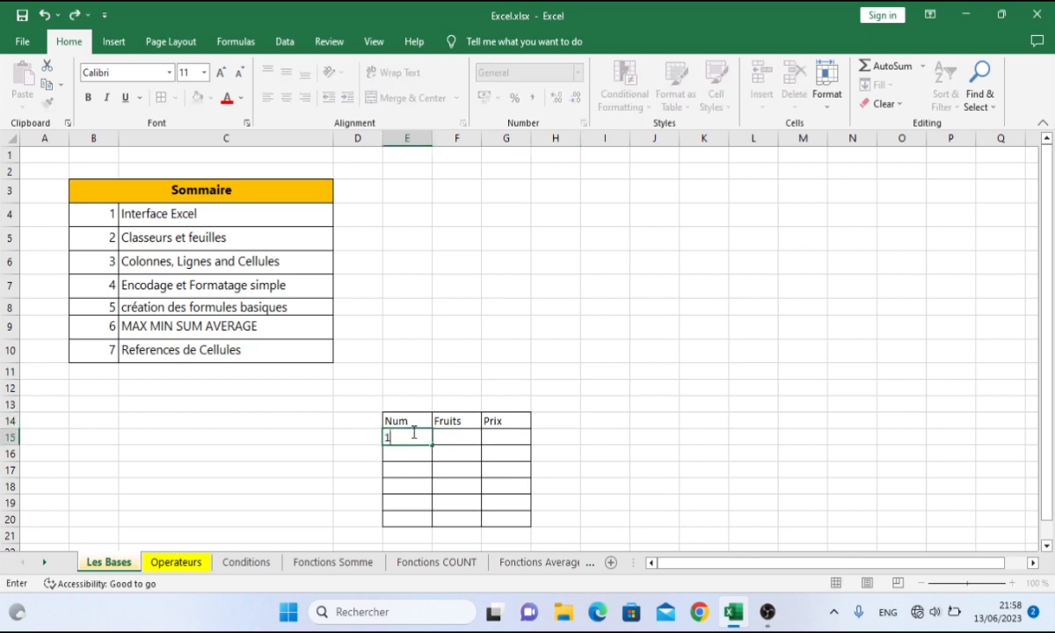
key(Return)
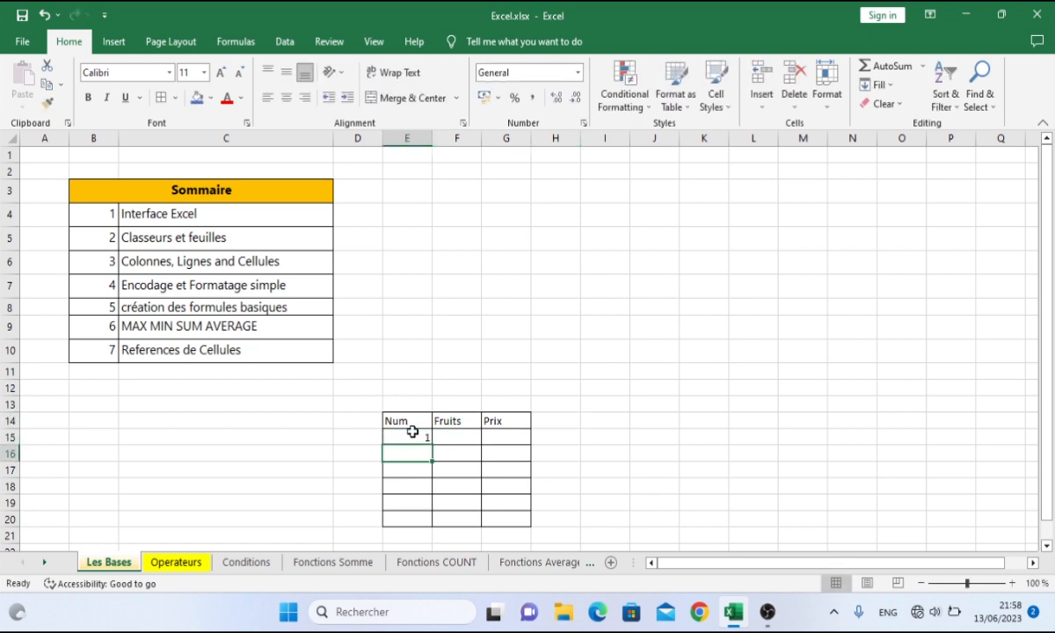
text(2)
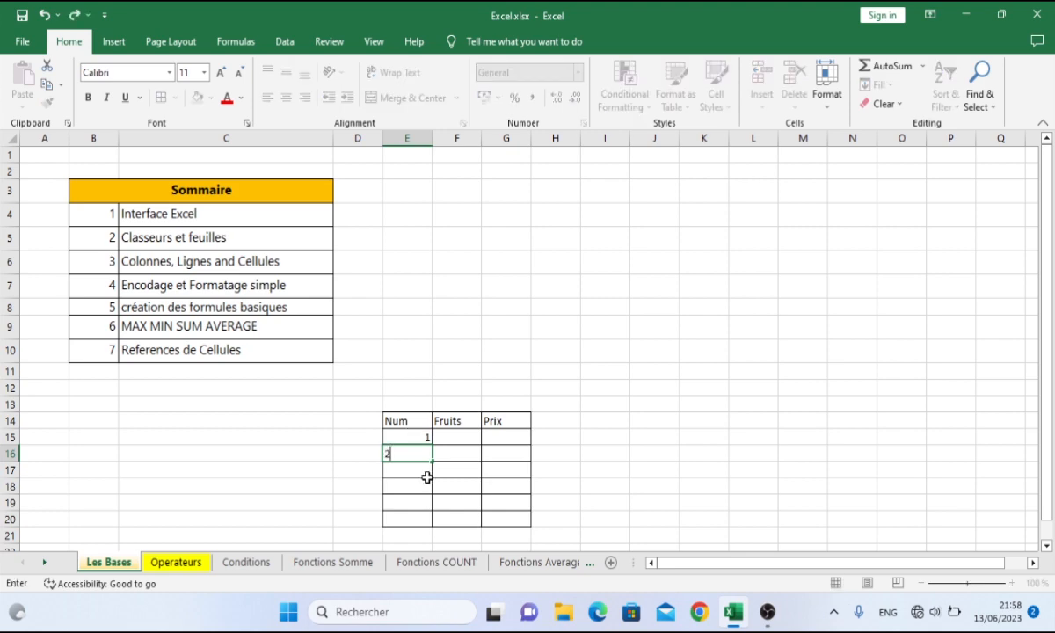
key(Return)
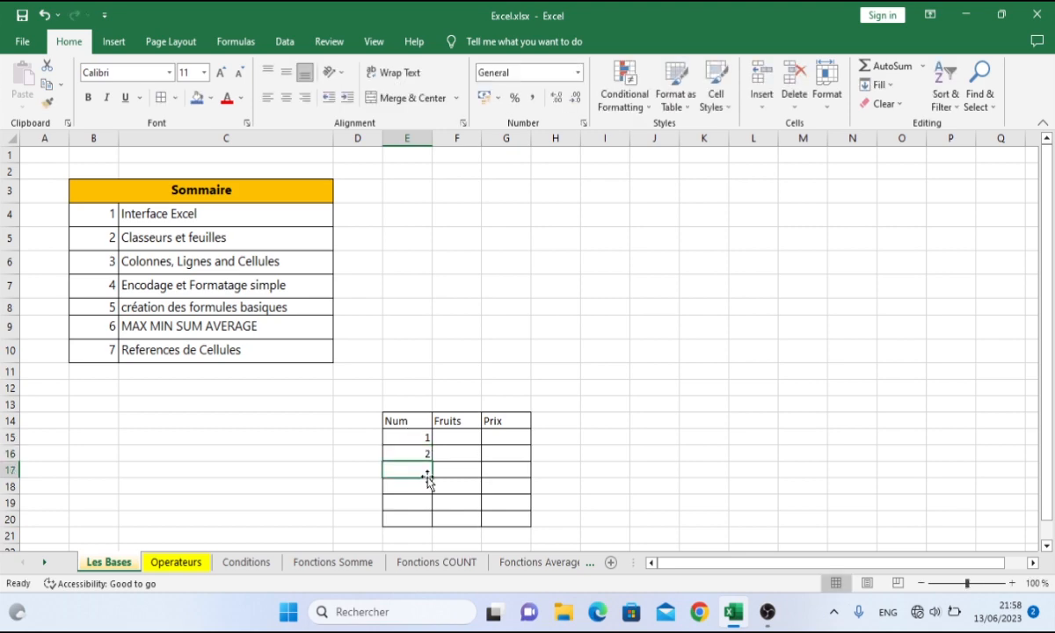
- Continue the 1, 2 number series from E15:E16 down to E20 with the fill handle
click(979, 583)
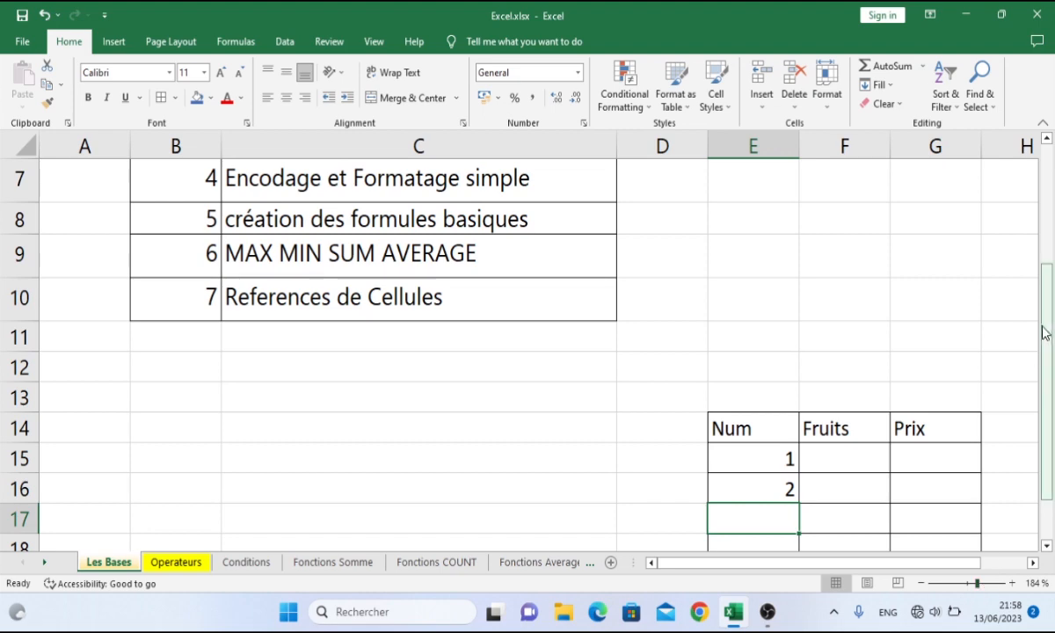
drag(1046, 324, 1053, 403)
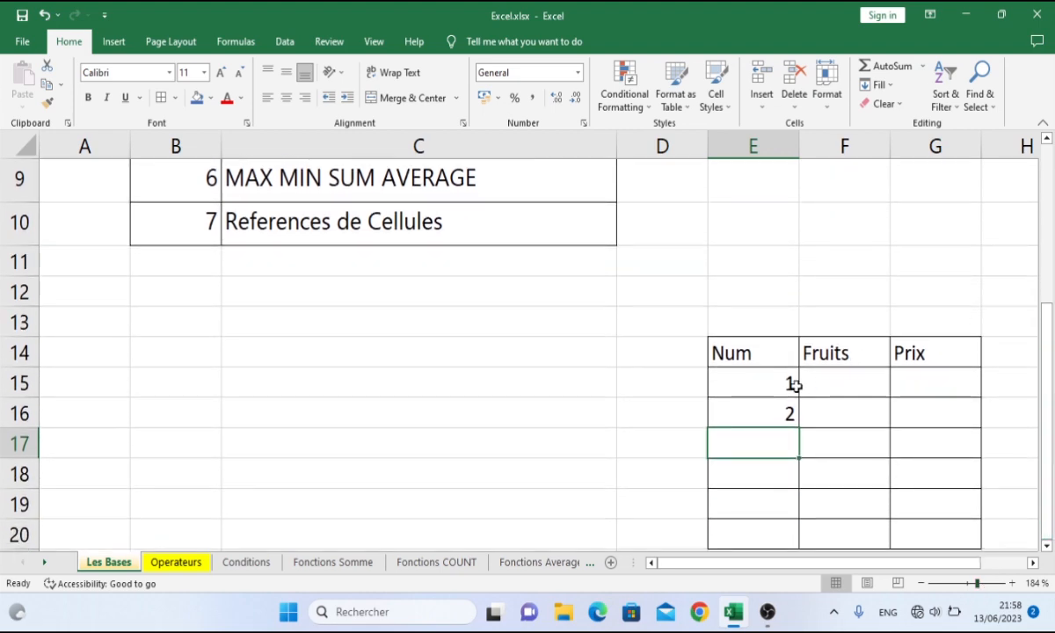
drag(791, 384, 791, 410)
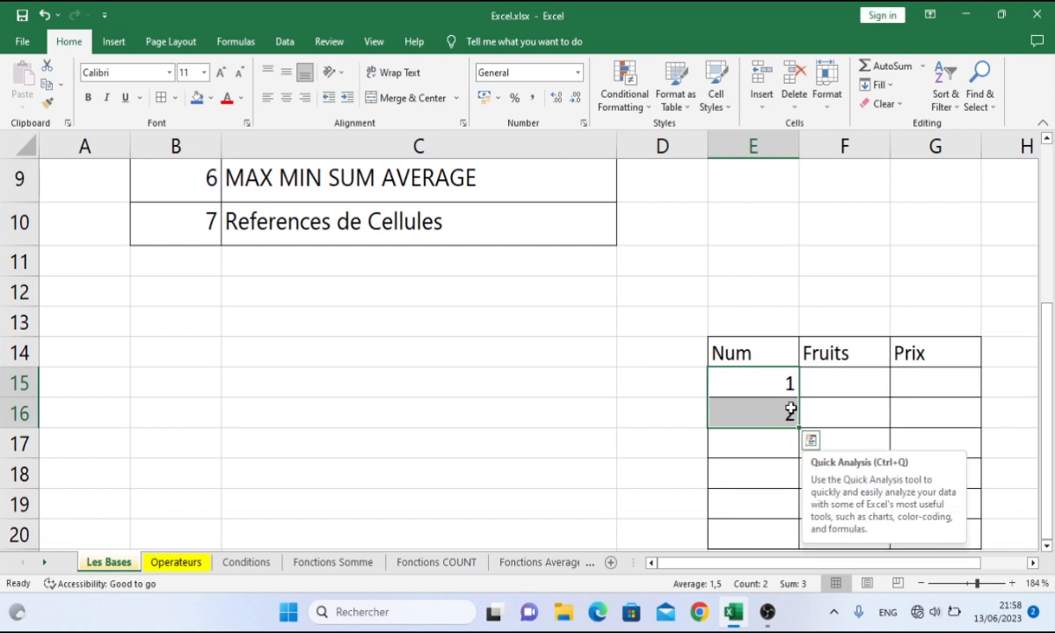
click(775, 444)
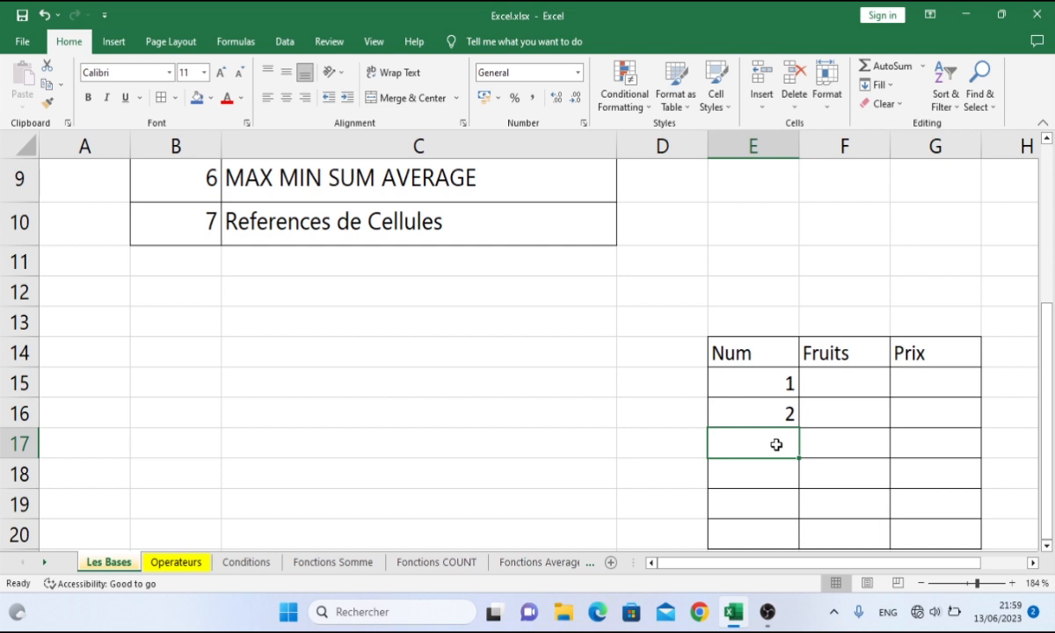
click(773, 389)
click(771, 403)
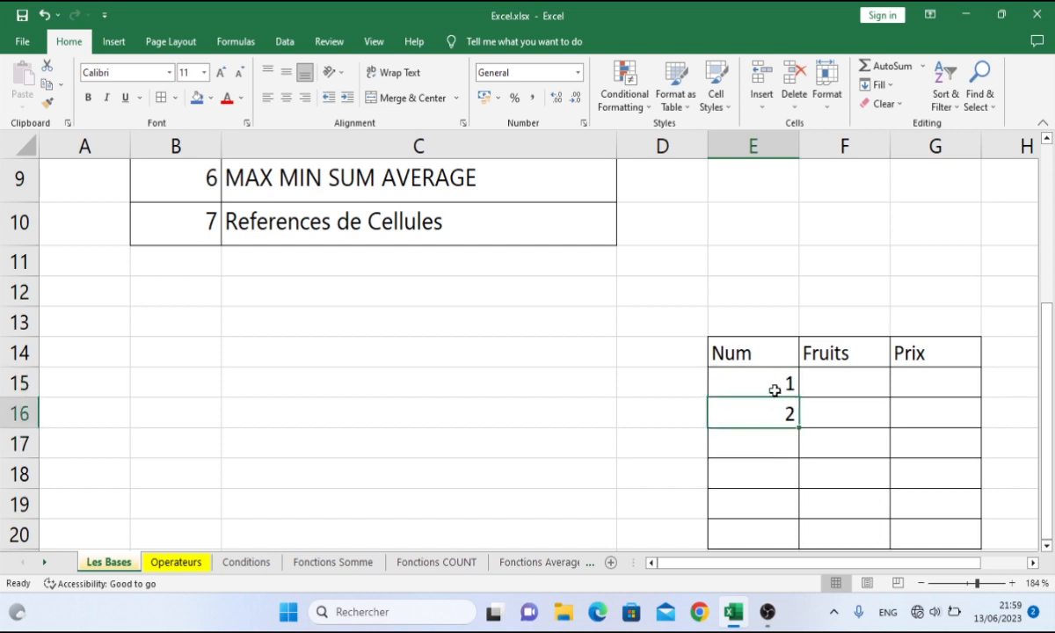
drag(773, 379, 772, 412)
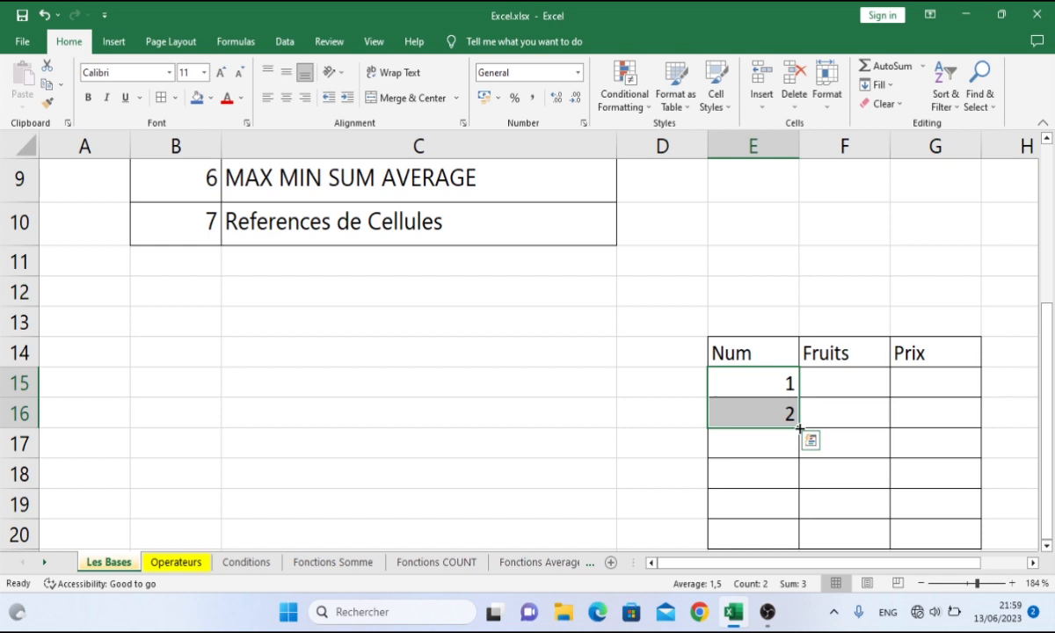
drag(800, 429, 800, 428)
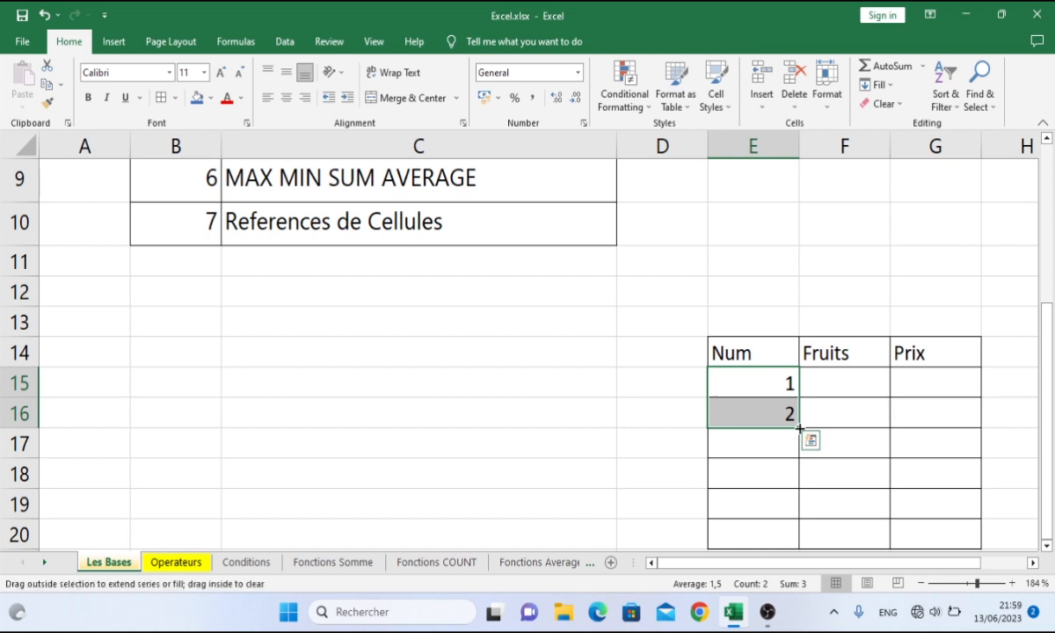
drag(800, 428, 789, 551)
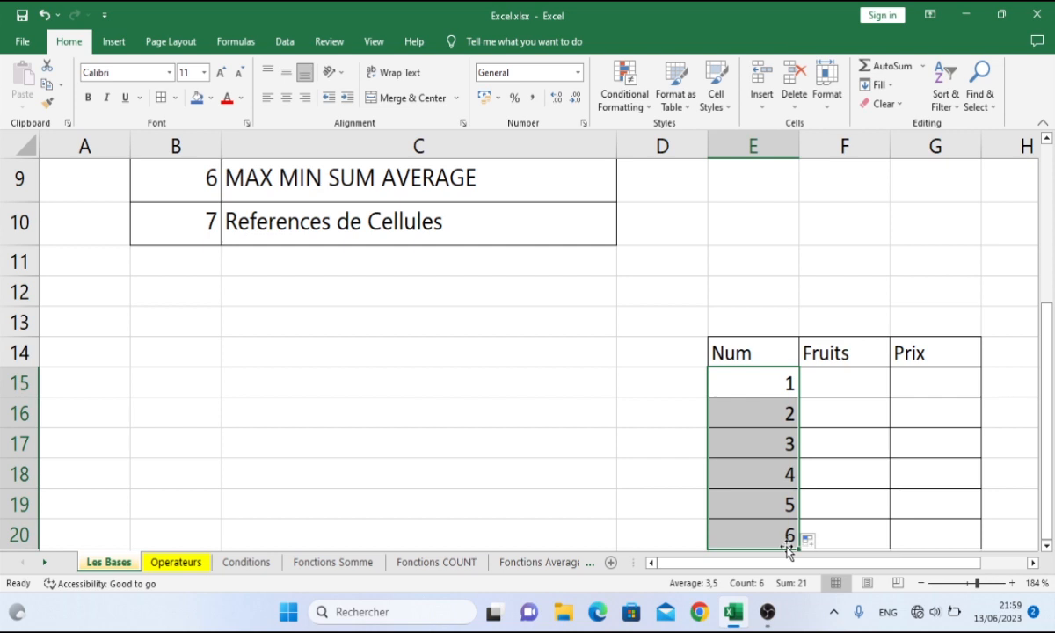
- Enter the fruits Ananas, Orange and Citron in cells F15, F16 and F17
click(855, 392)
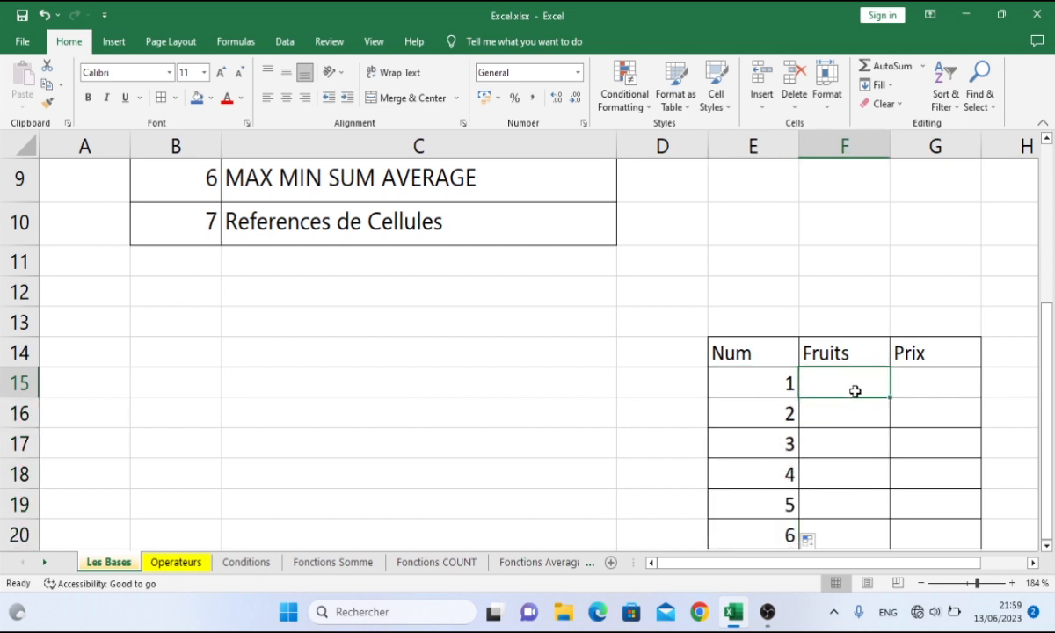
text(Ananas)
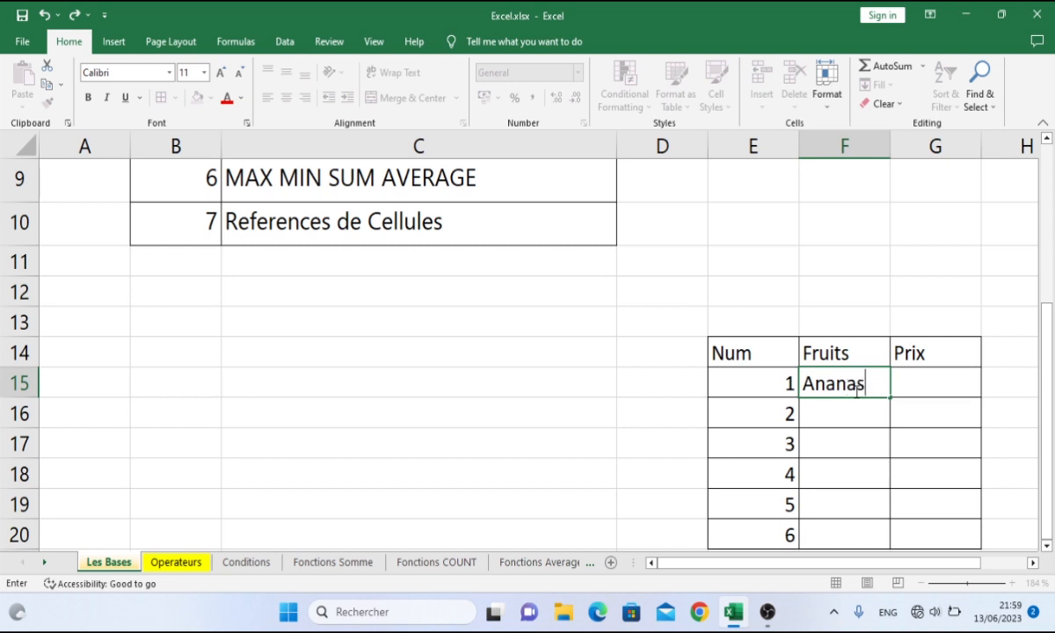
key(Return)
text(Orange)
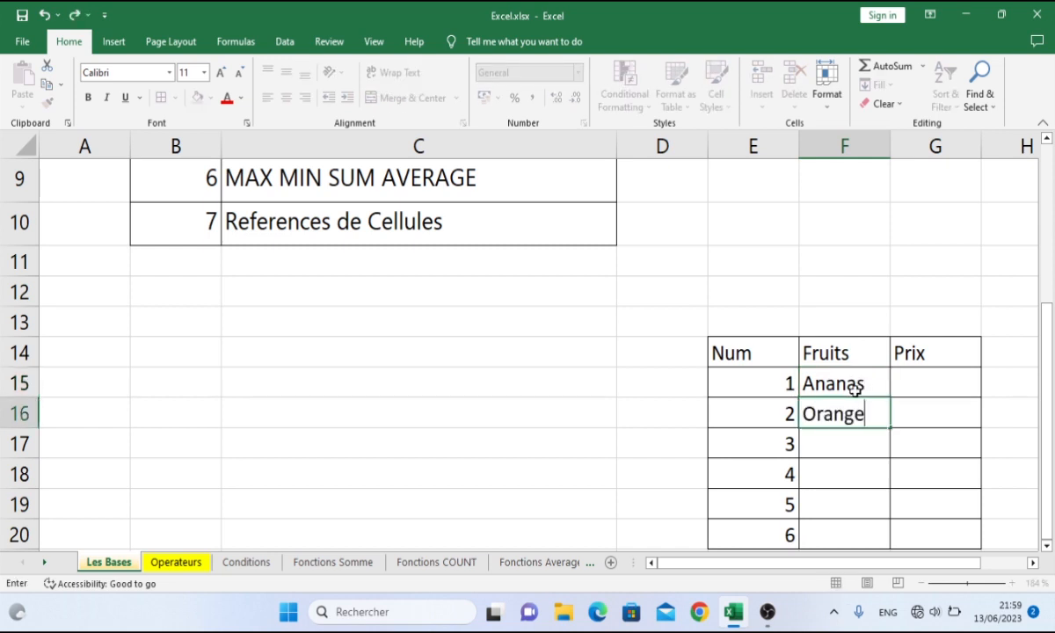
key(Return)
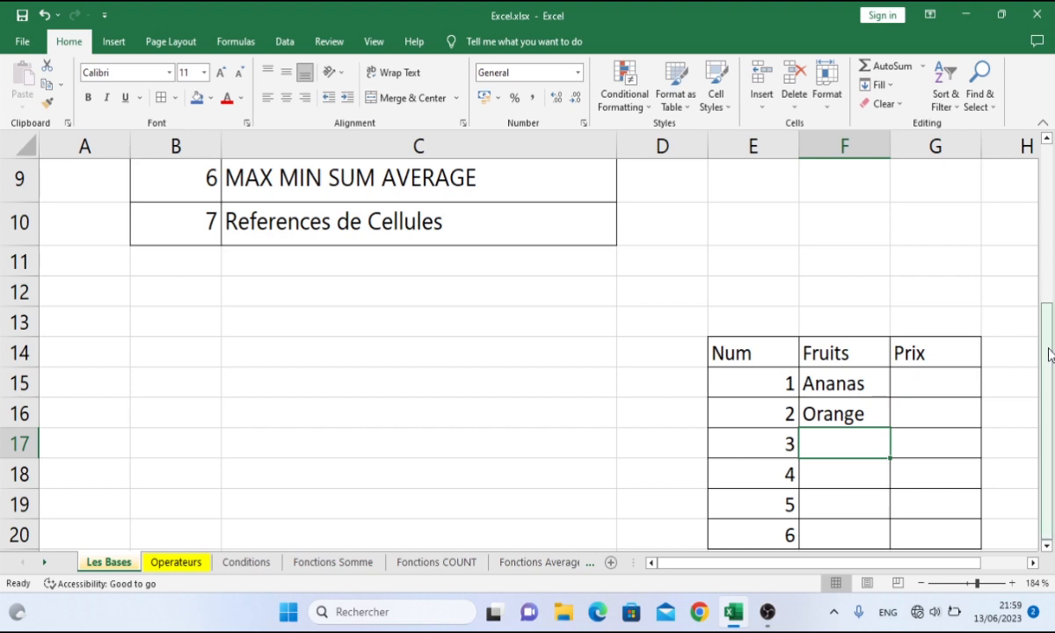
drag(1049, 350, 1049, 295)
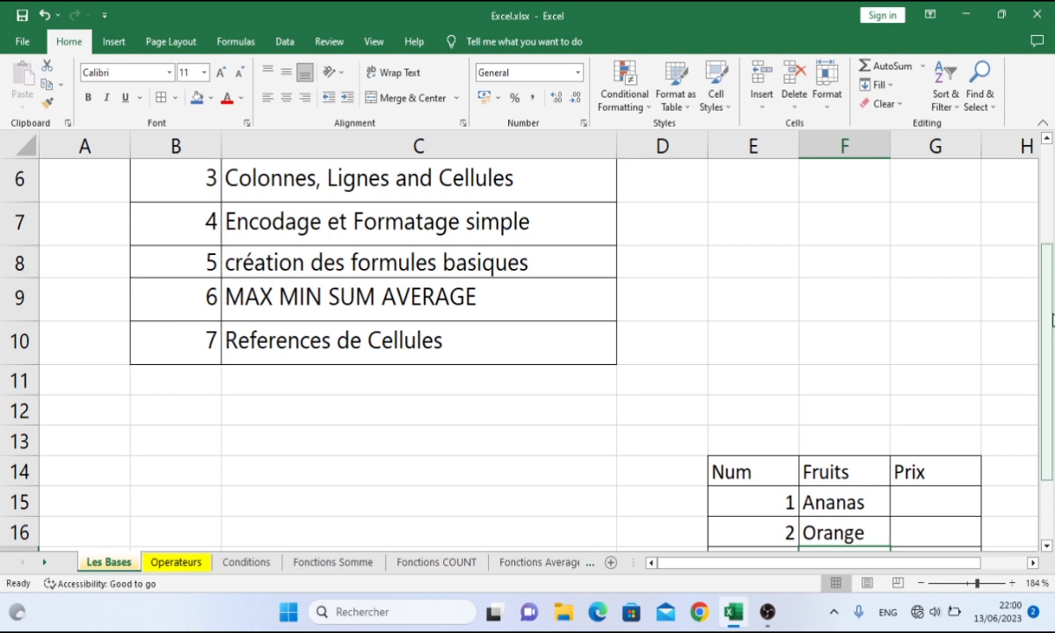
drag(1053, 305, 1053, 414)
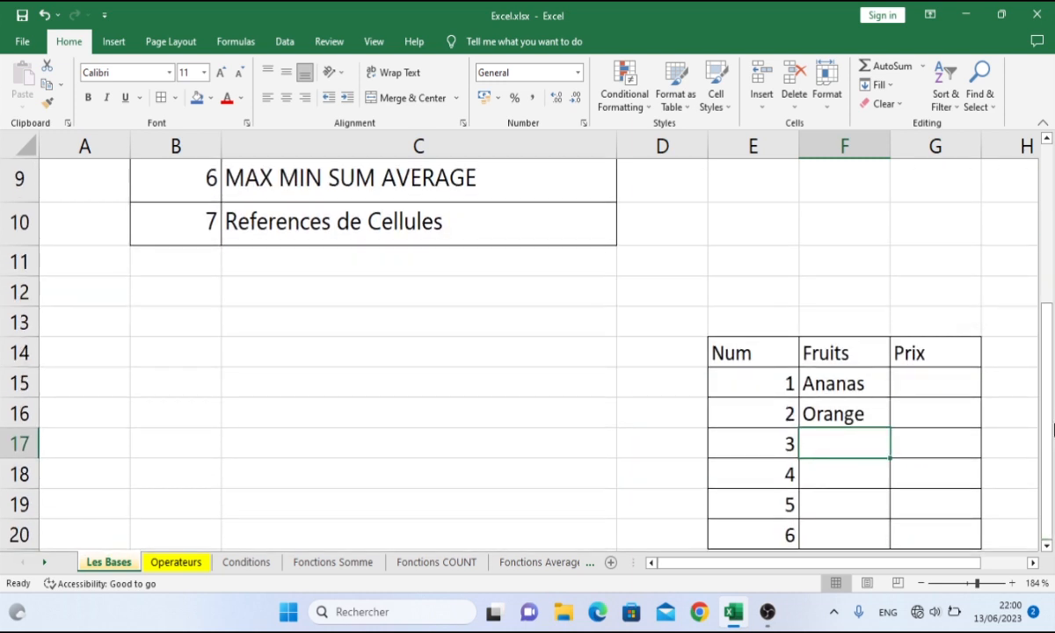
text(Cit)
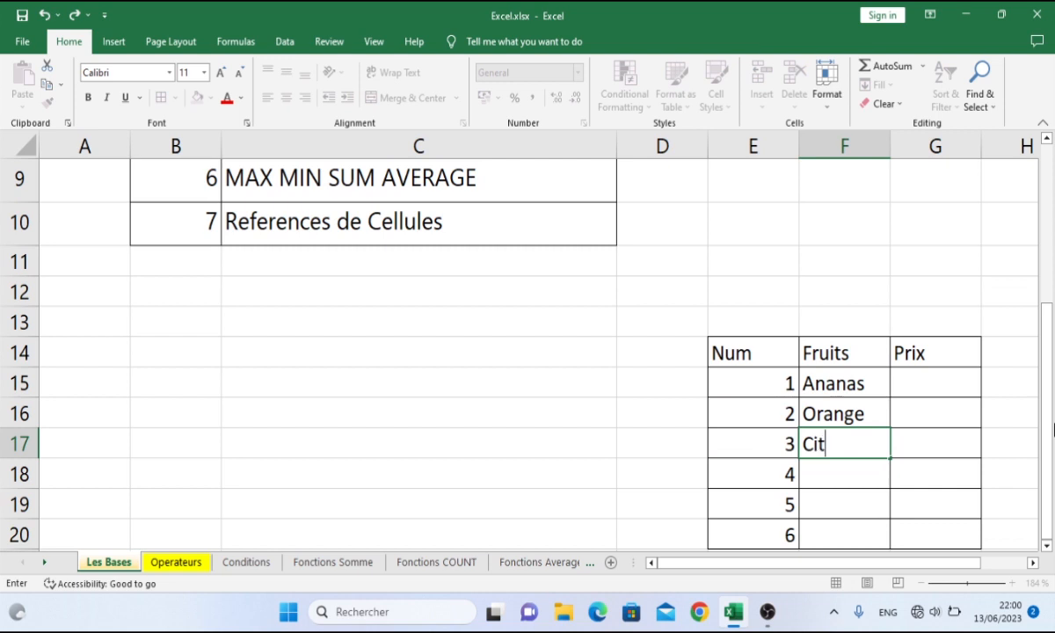
text(ron)
key(Return)
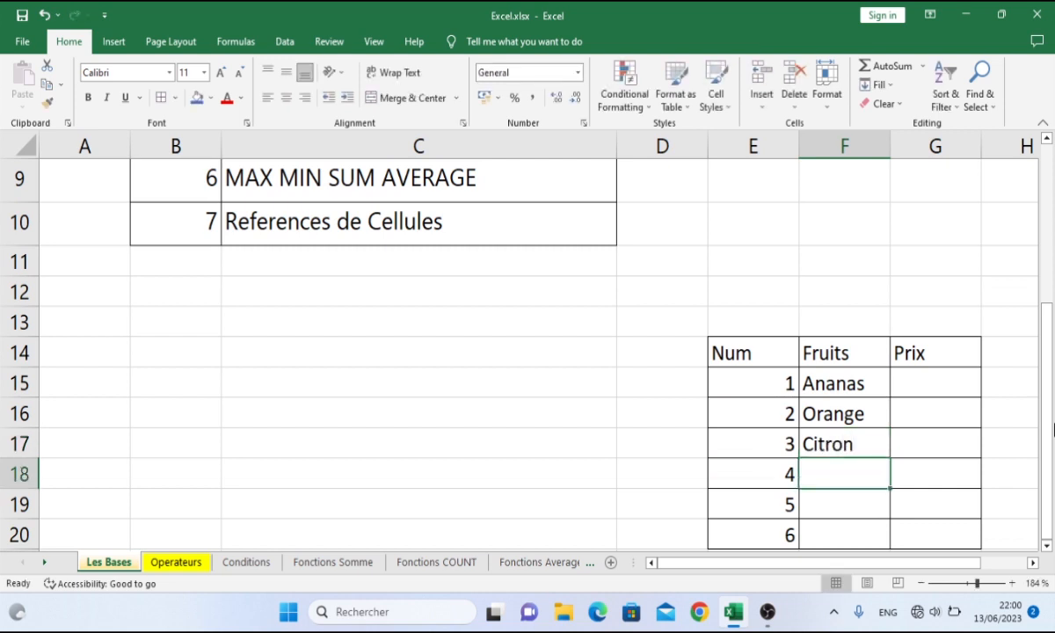
- Enter Pomme in F18 and remove the stray apostrophe at the end of the word
text(Pomme')
key(Return)
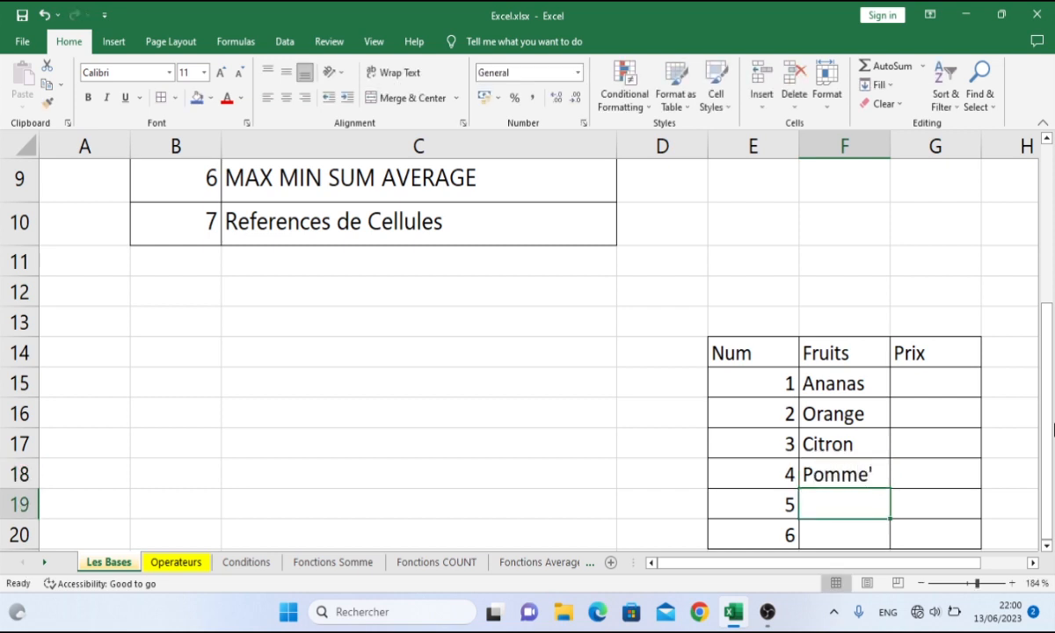
double_click(874, 475)
key(BackSpace)
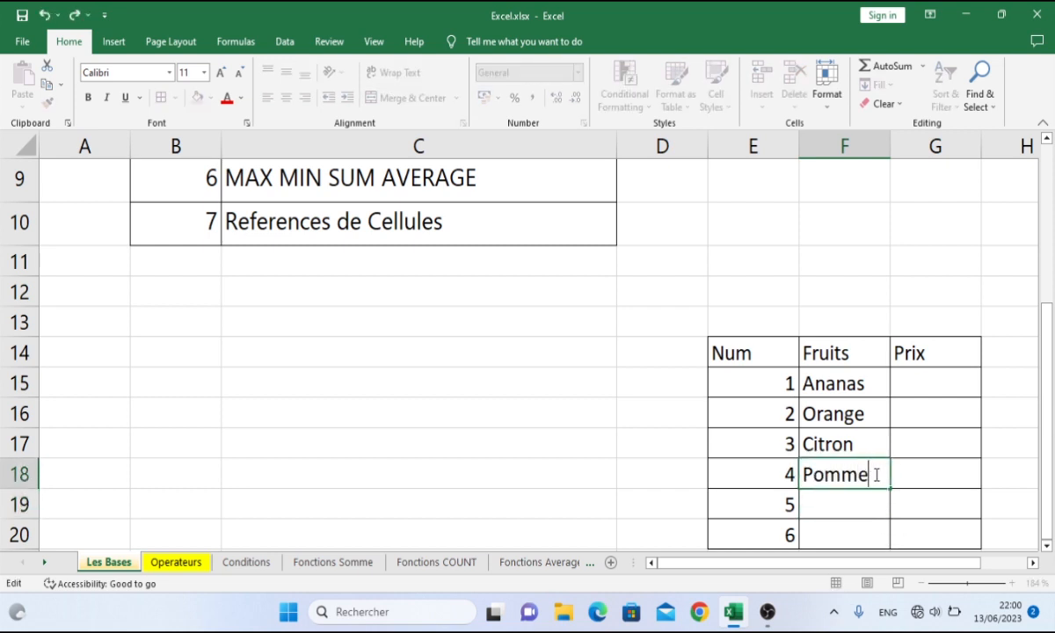
click(839, 505)
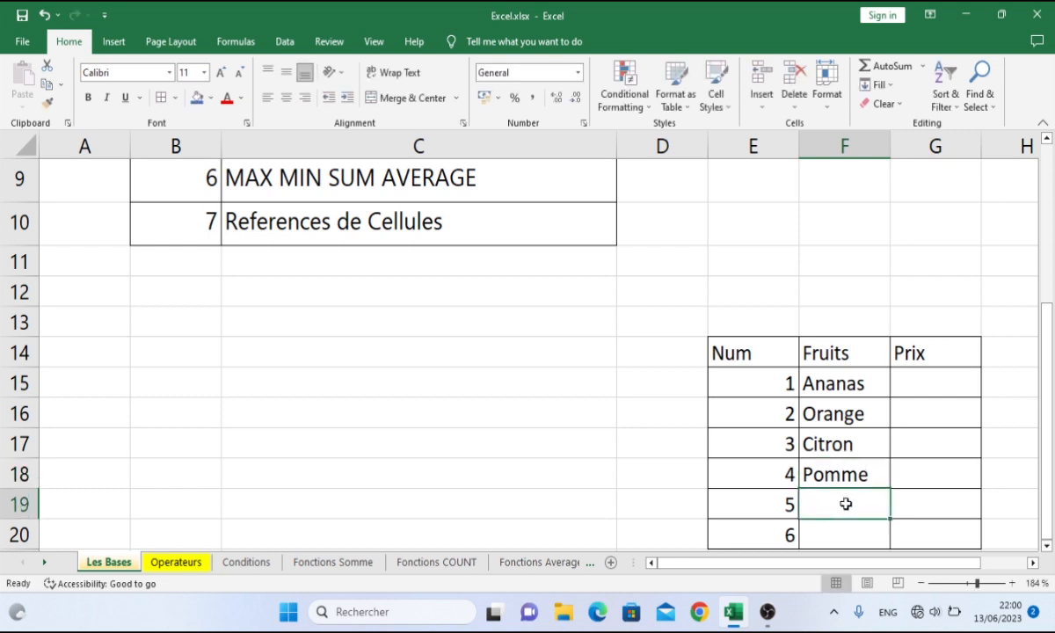
key(Up)
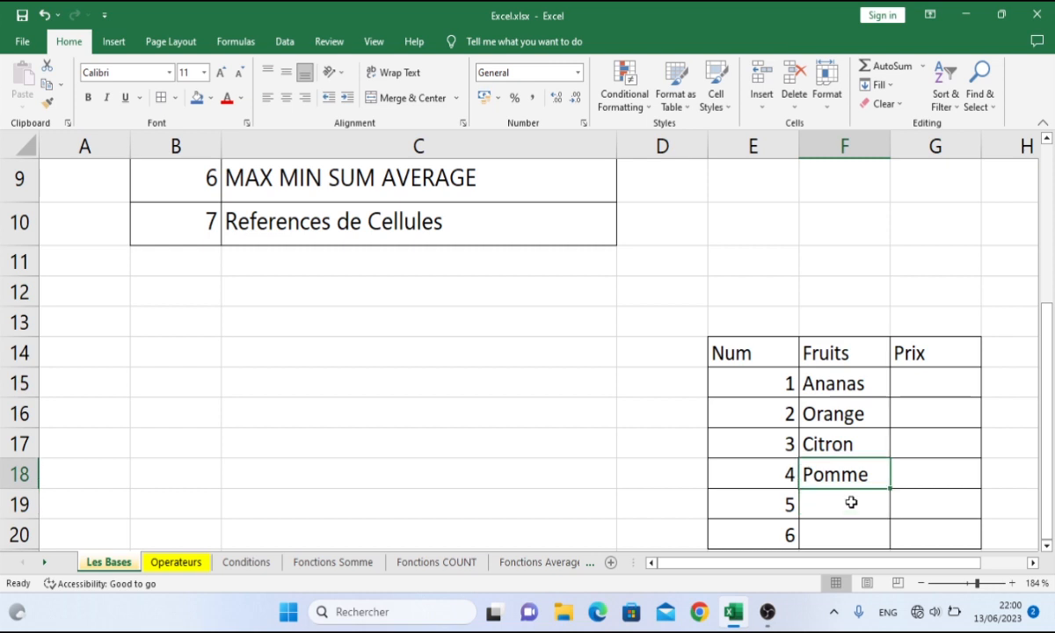
- Enter Mangue in F19 and Papaye in F20 to complete the Fruits column
click(854, 506)
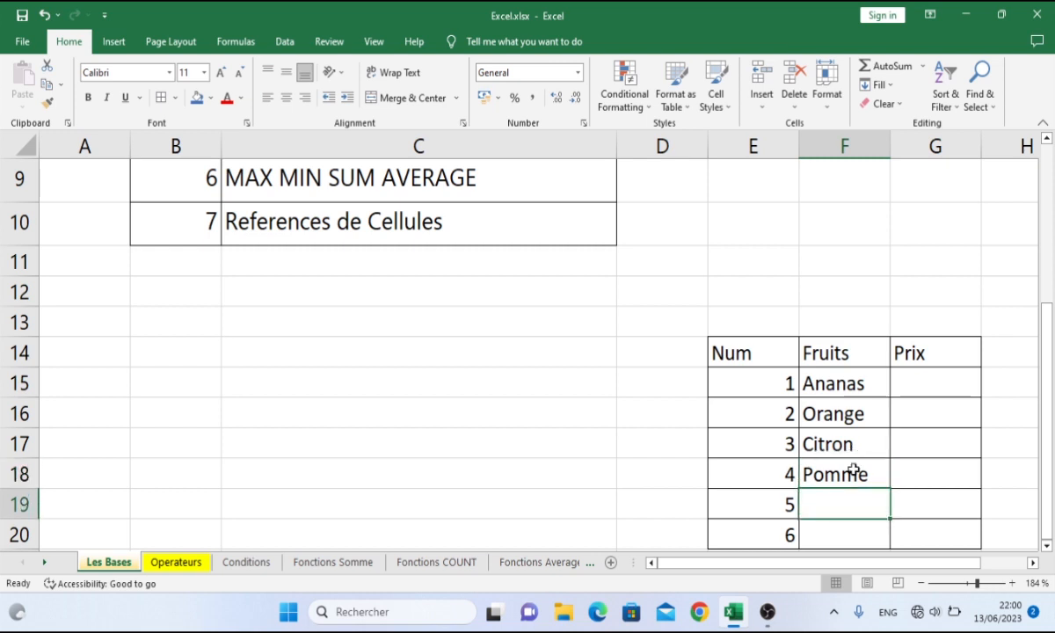
click(854, 470)
key(Down)
text(Mangue)
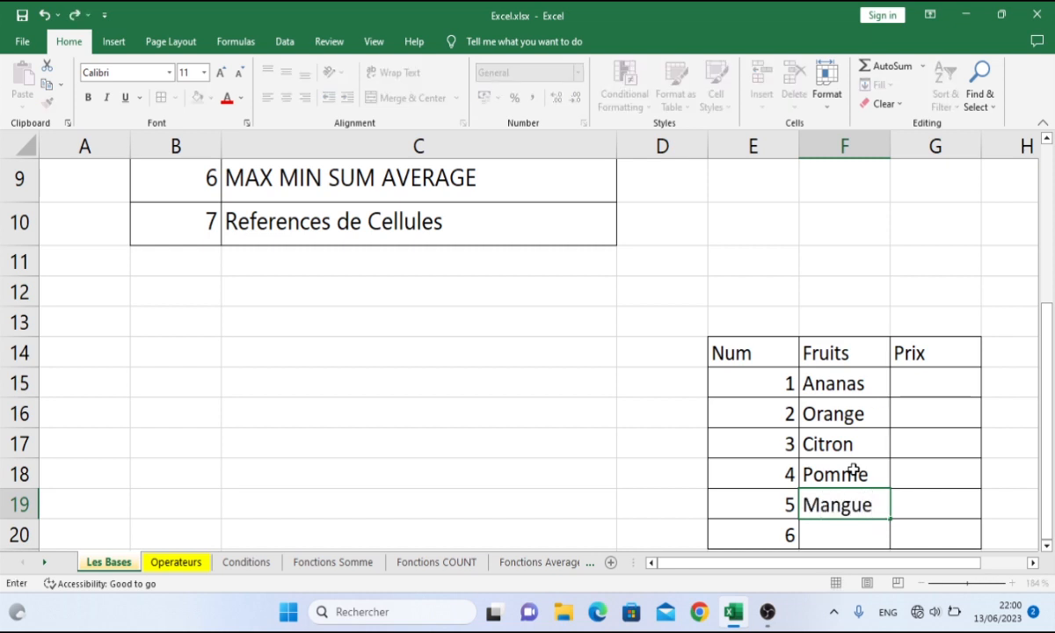
key(Return)
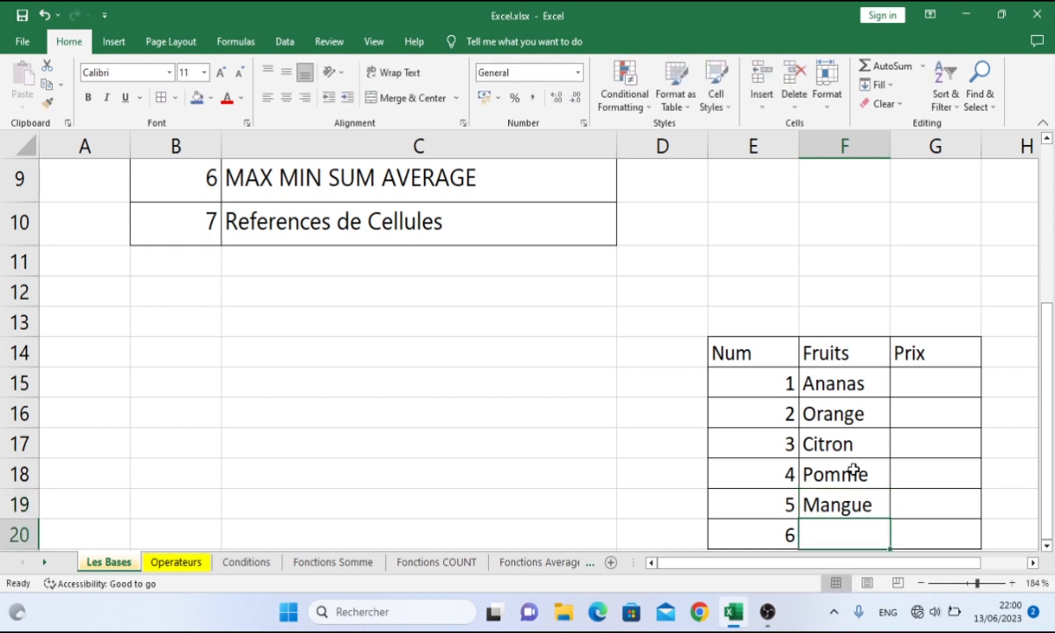
text(Pa)
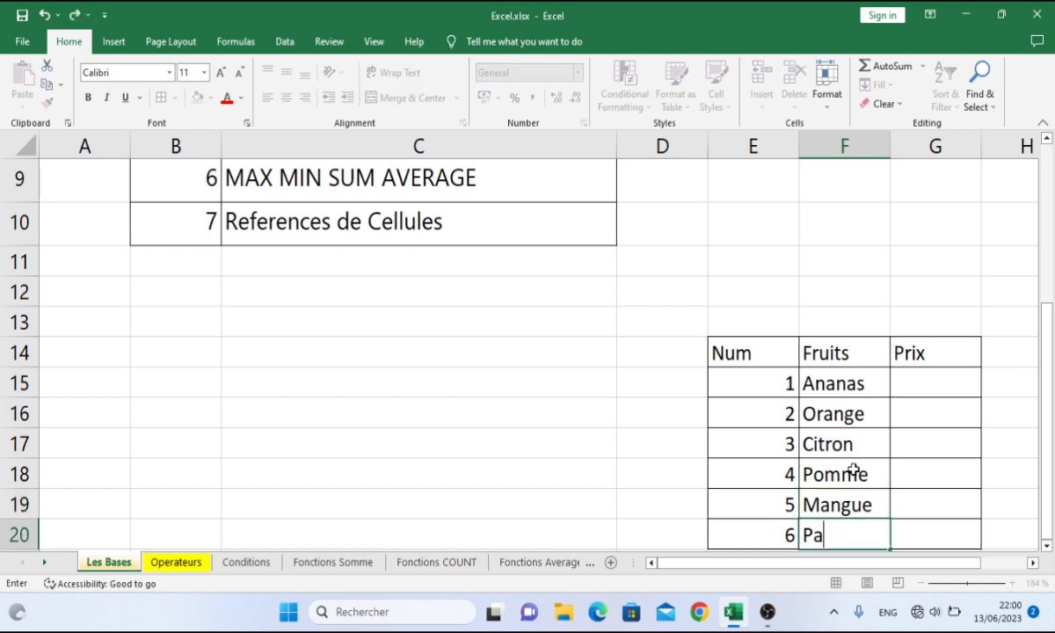
text(paye)
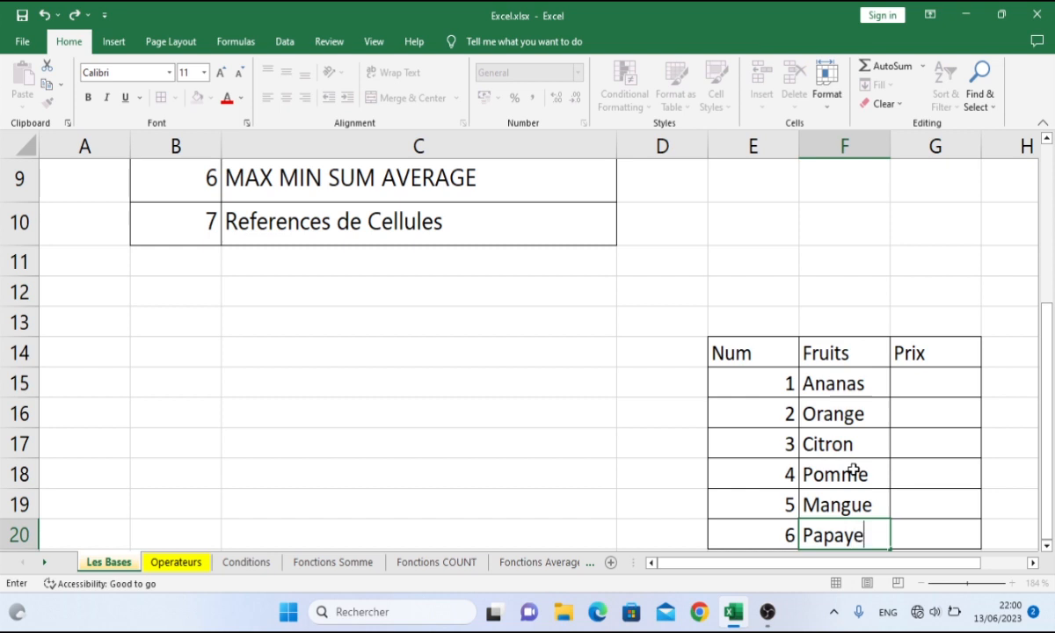
- Enter the prices 5 for Ananas, 4 for Orange and 8 for Citron in cells G15 to G17
click(938, 386)
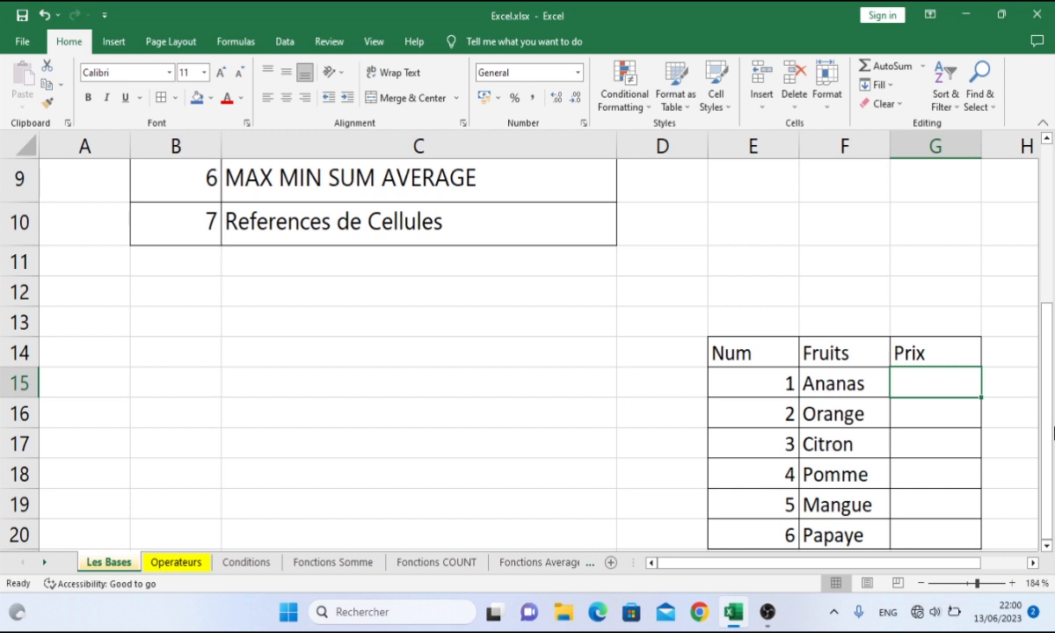
text(5)
key(Return)
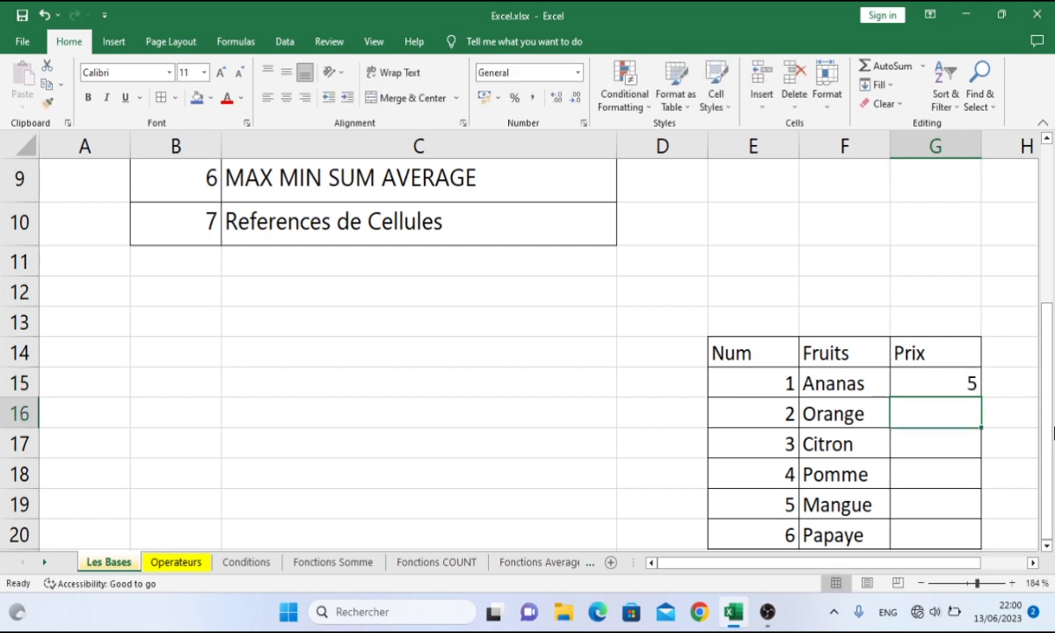
text(4)
key(Return)
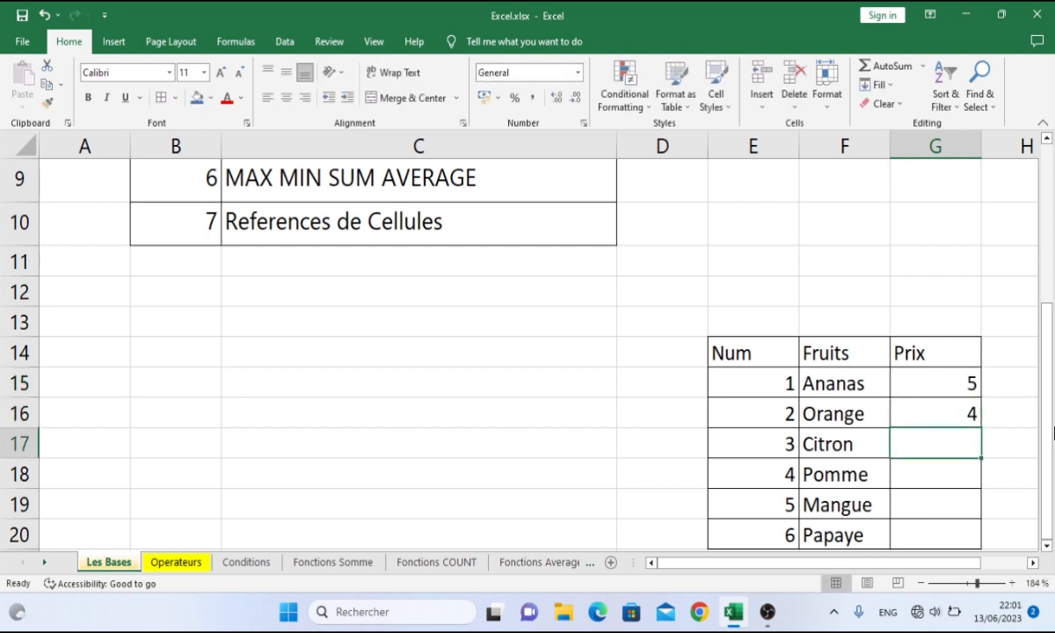
text(8)
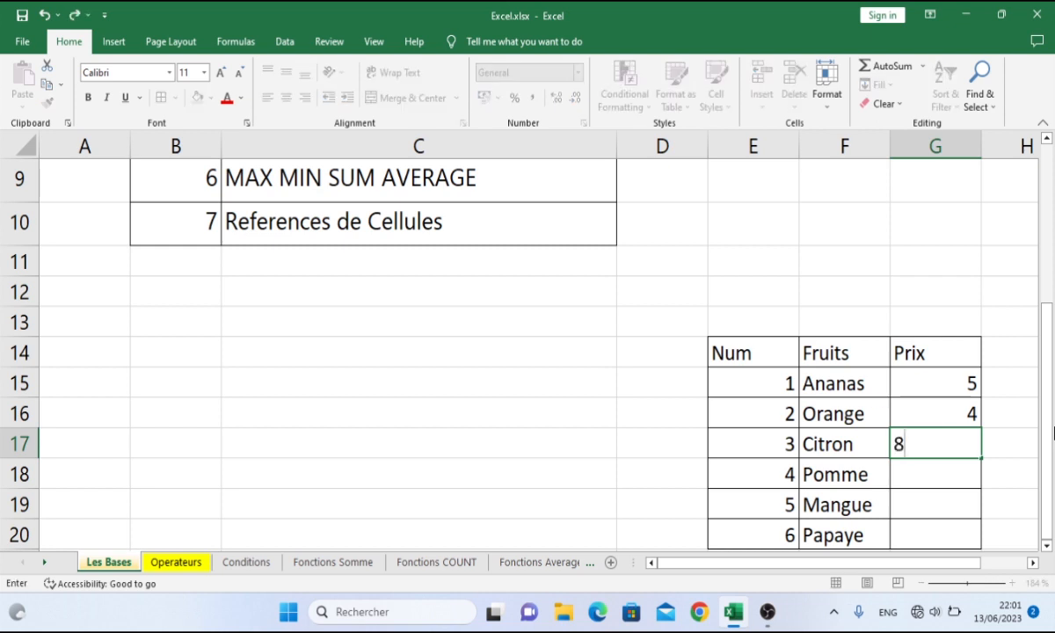
key(Return)
- Enter the prices 12 for Pomme, 3 for Mangue and 19 for Papaye in cells G18 to G20
text(12)
key(Return)
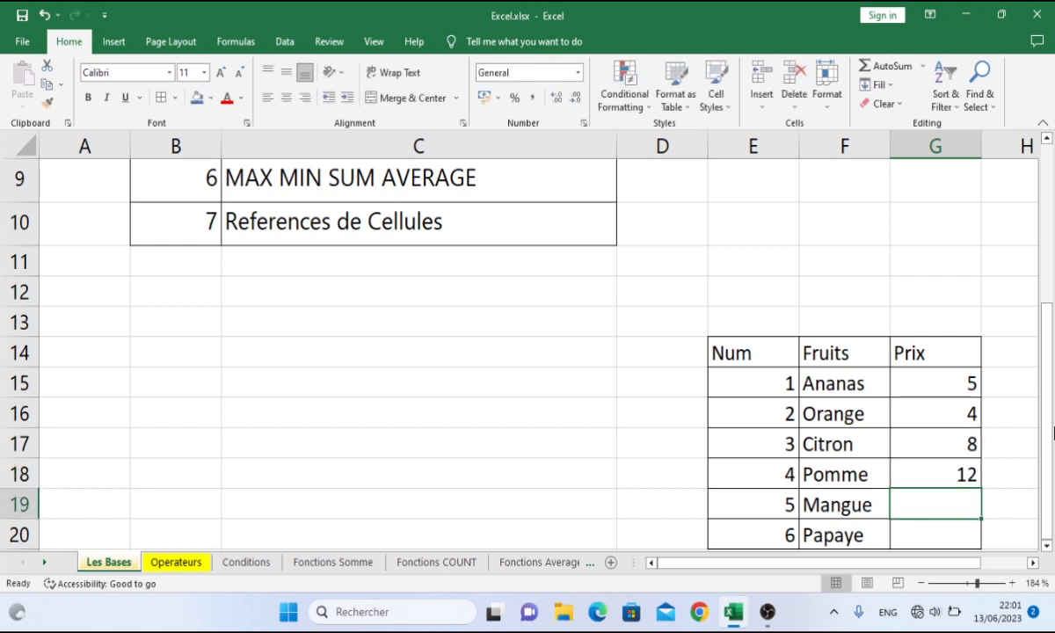
text(3)
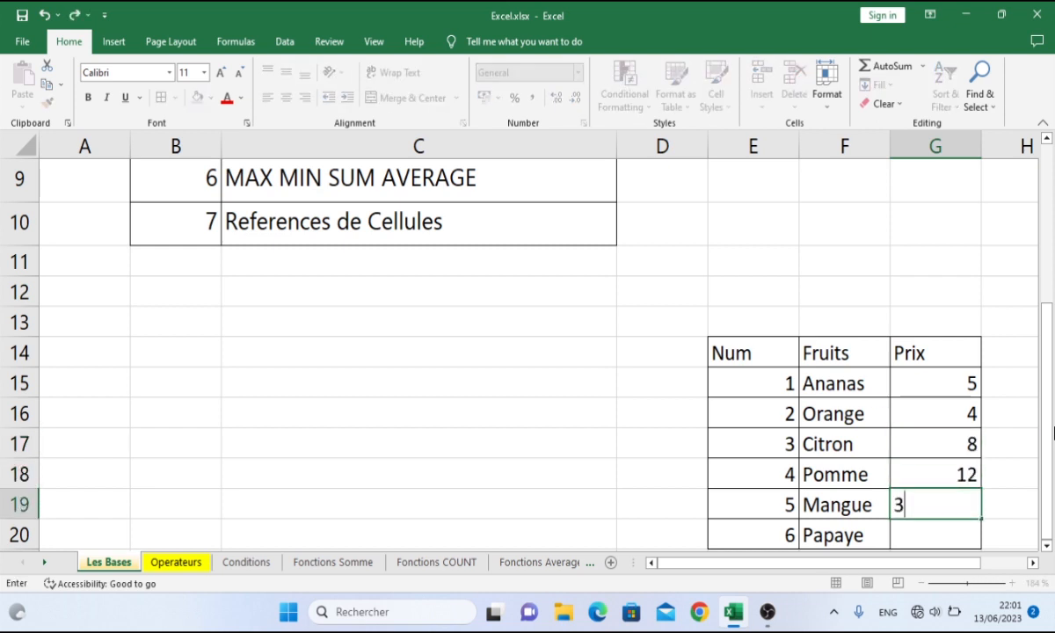
key(Return)
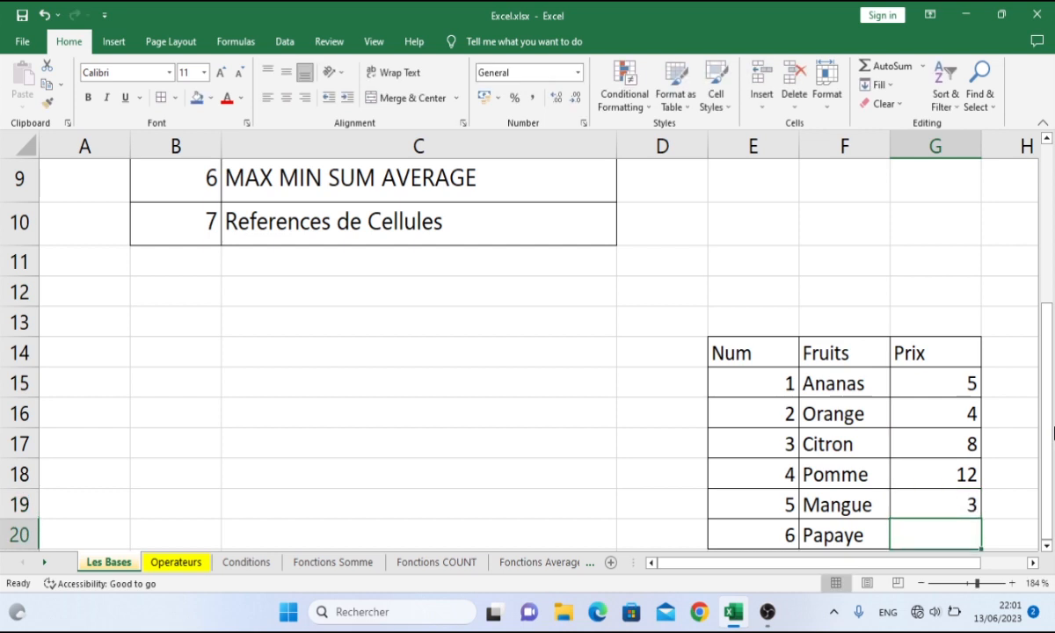
text(19)
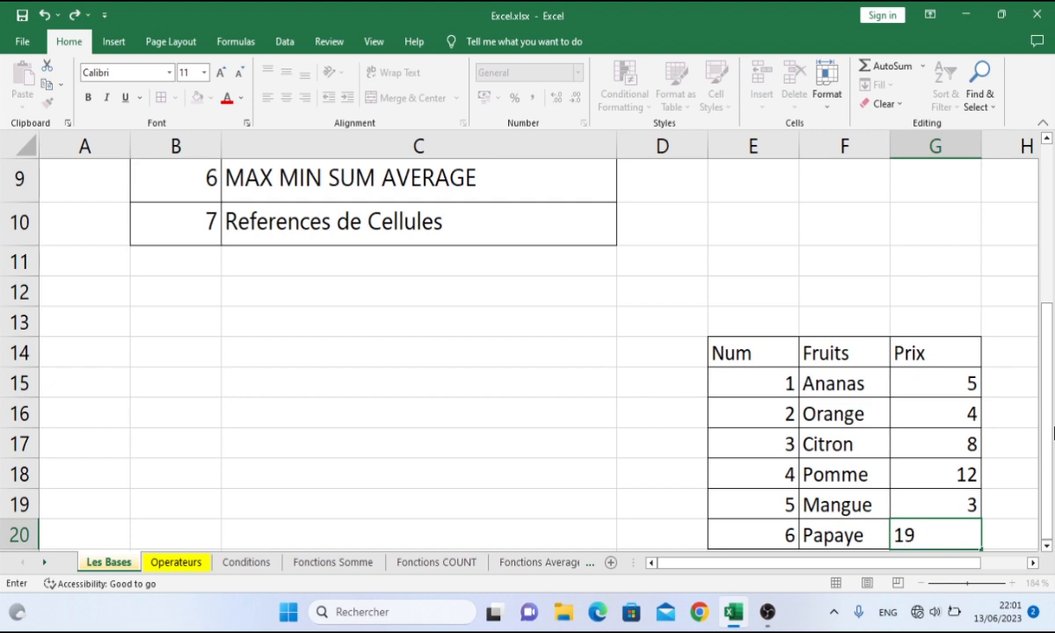
key(Return)
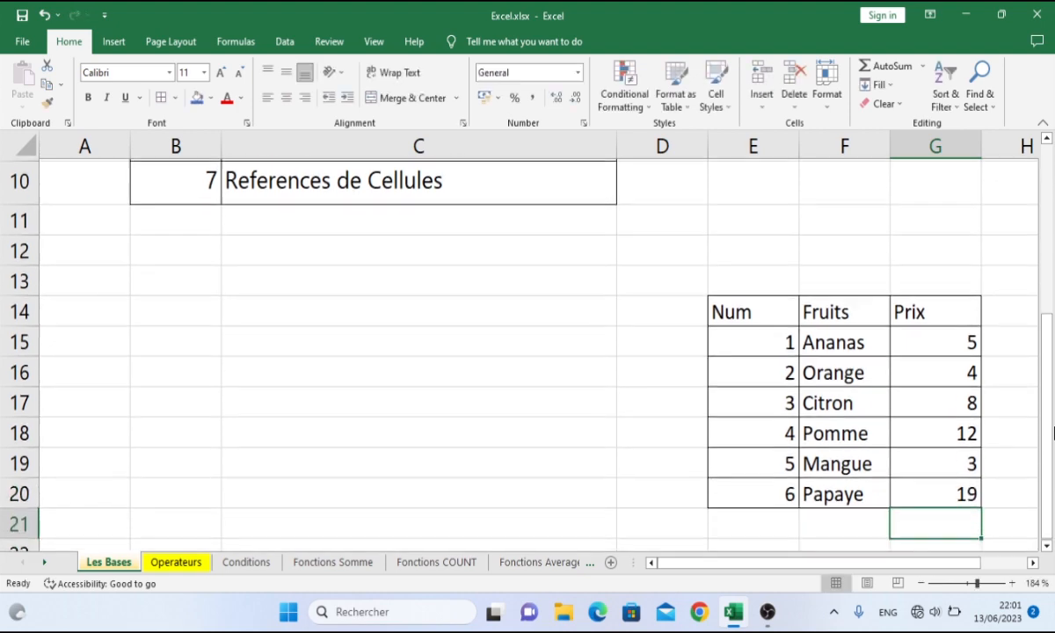
drag(1053, 402, 1048, 376)
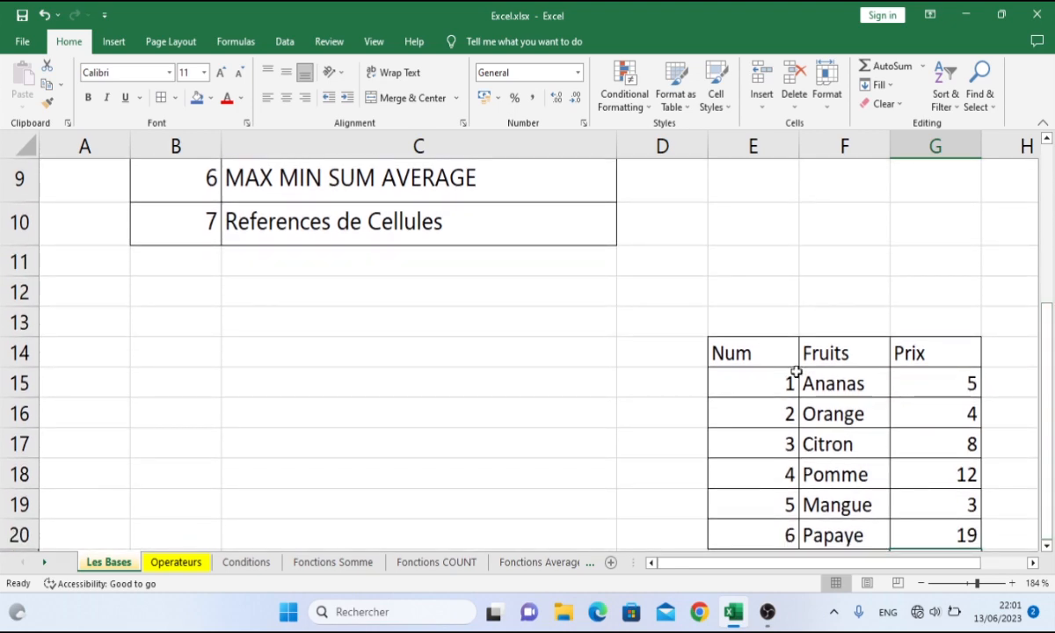
- Narrow column E so that it just fits the Num heading and its numbers
click(783, 348)
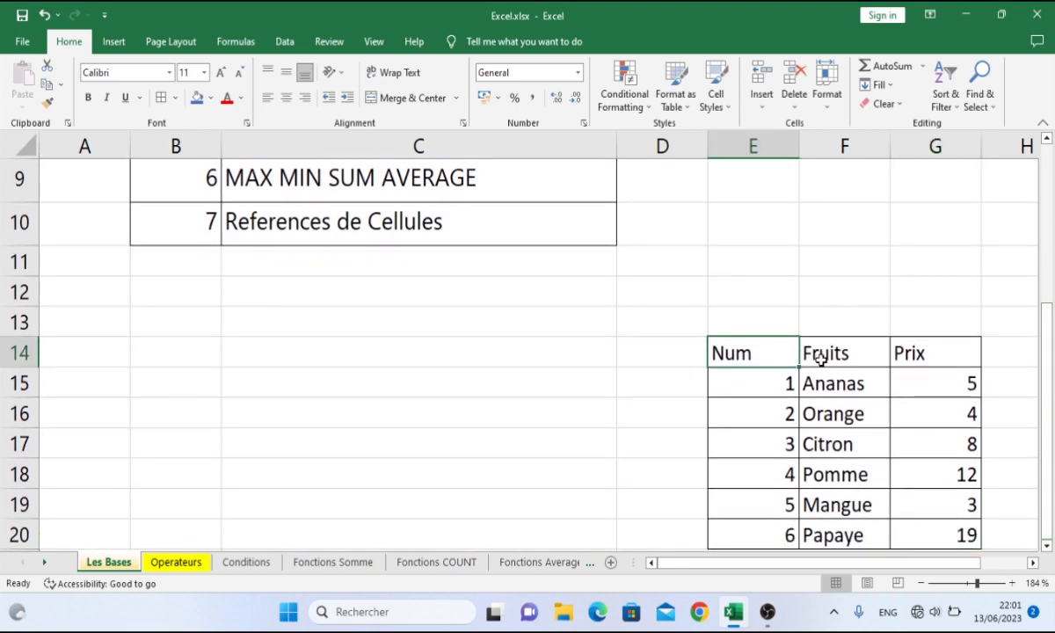
drag(1052, 332, 1051, 332)
drag(801, 138, 802, 139)
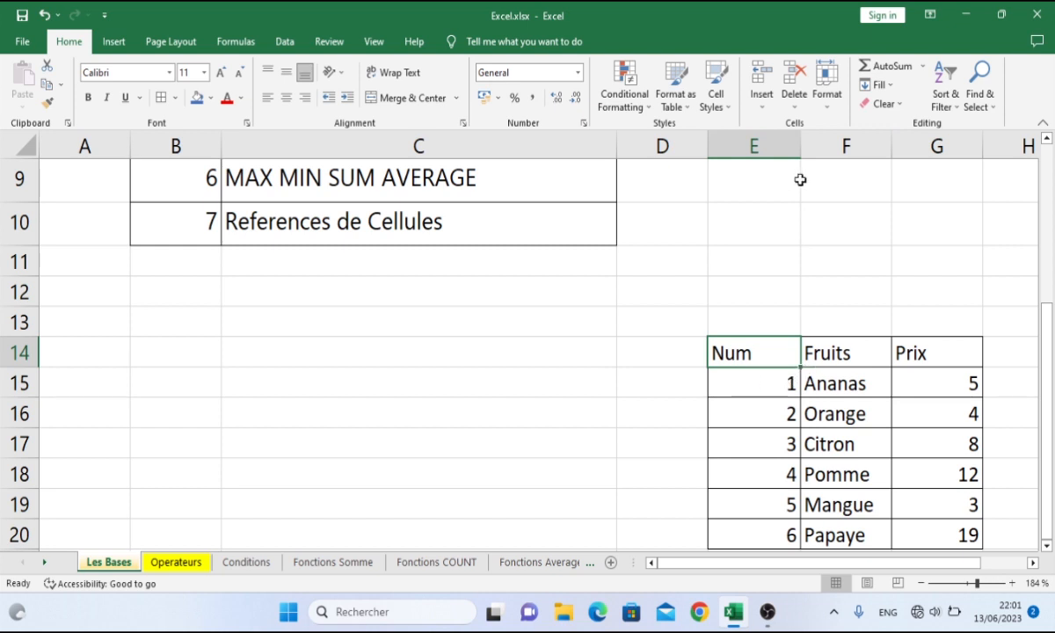
drag(799, 149, 756, 155)
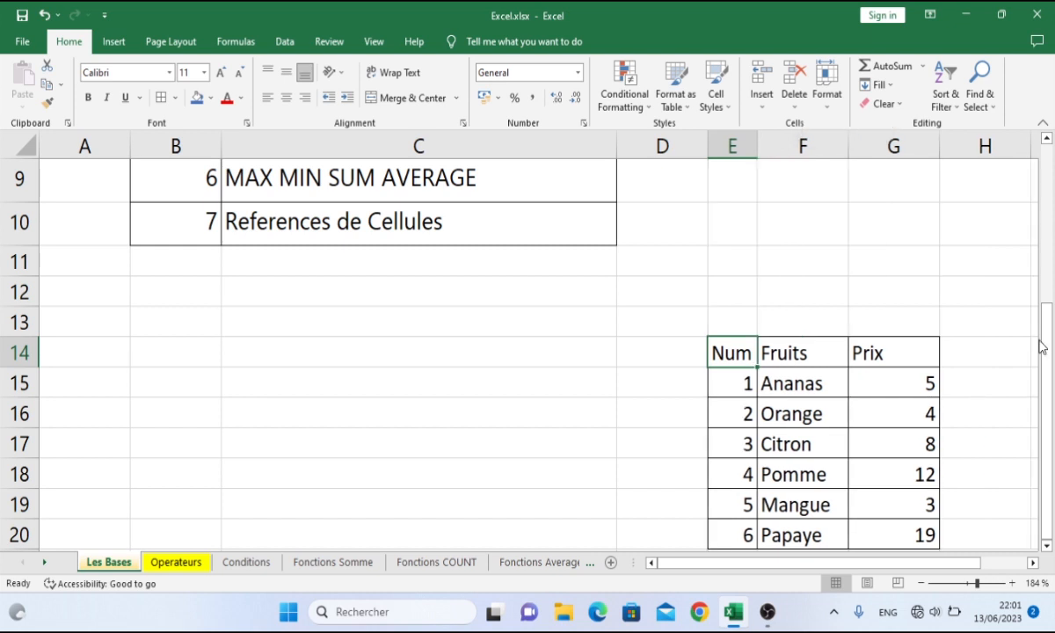
- Make the Num, Fruits and Prix headings in E14:G14 bold and center them horizontally
drag(1049, 377, 1051, 380)
drag(737, 352, 862, 351)
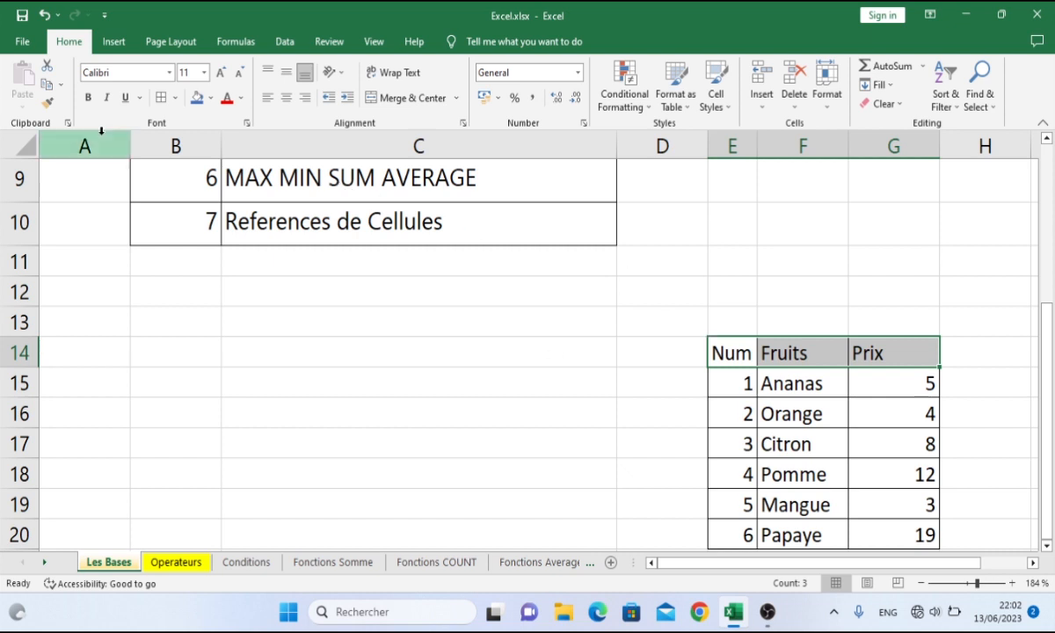
click(88, 99)
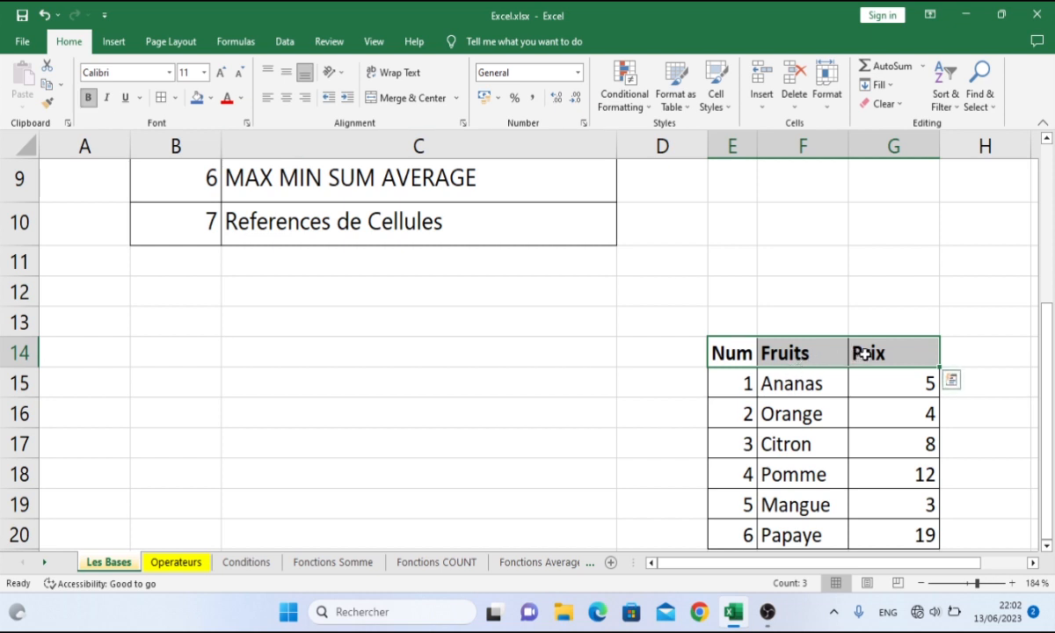
click(287, 100)
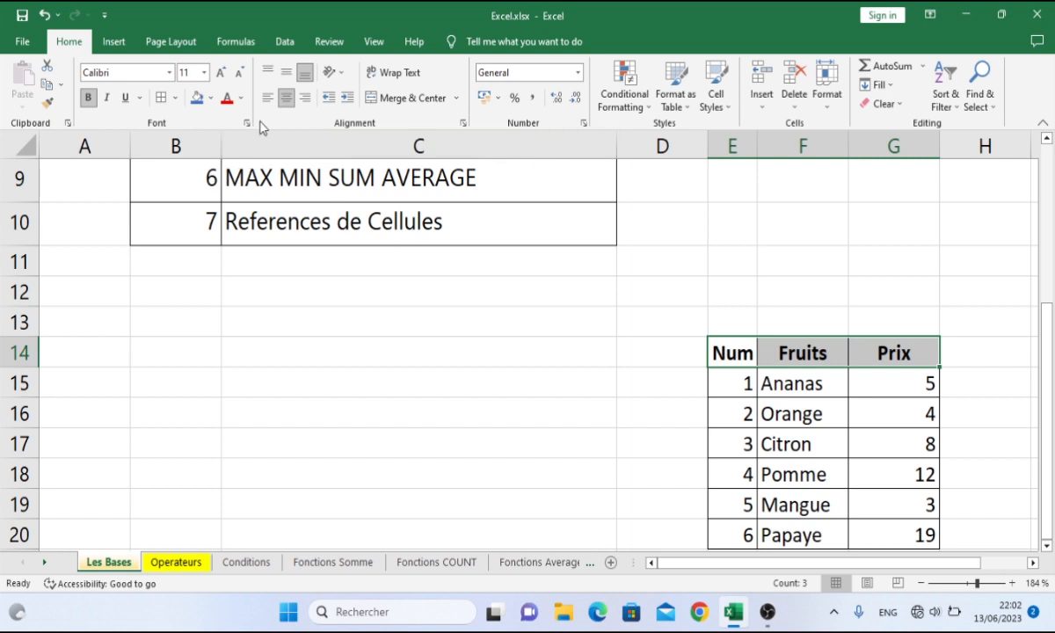
- Fill the header cells E14:G14 with the blue theme color
click(210, 98)
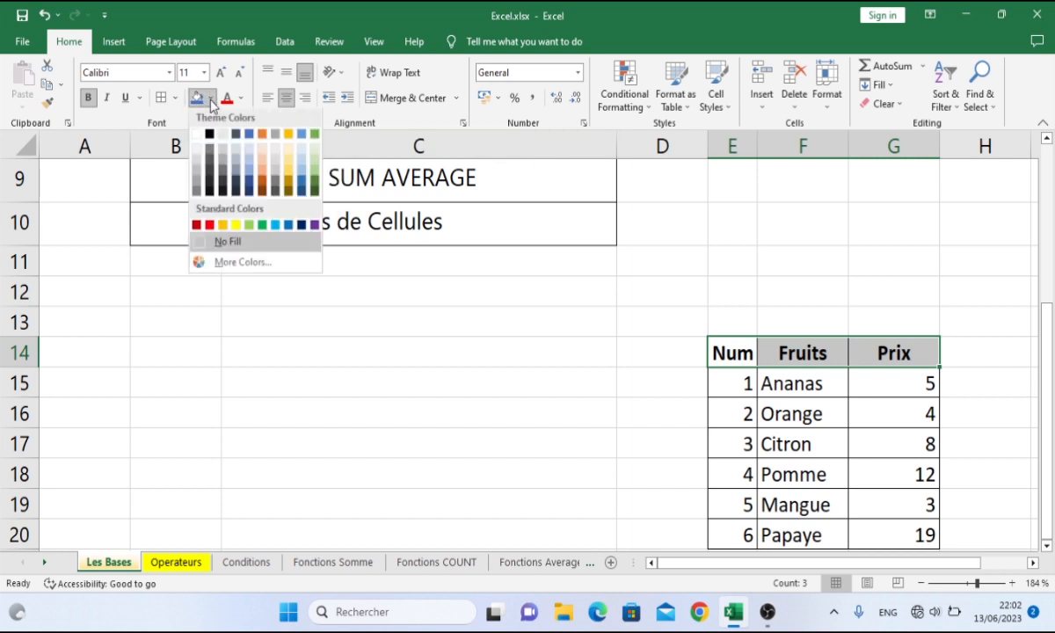
click(249, 138)
click(806, 418)
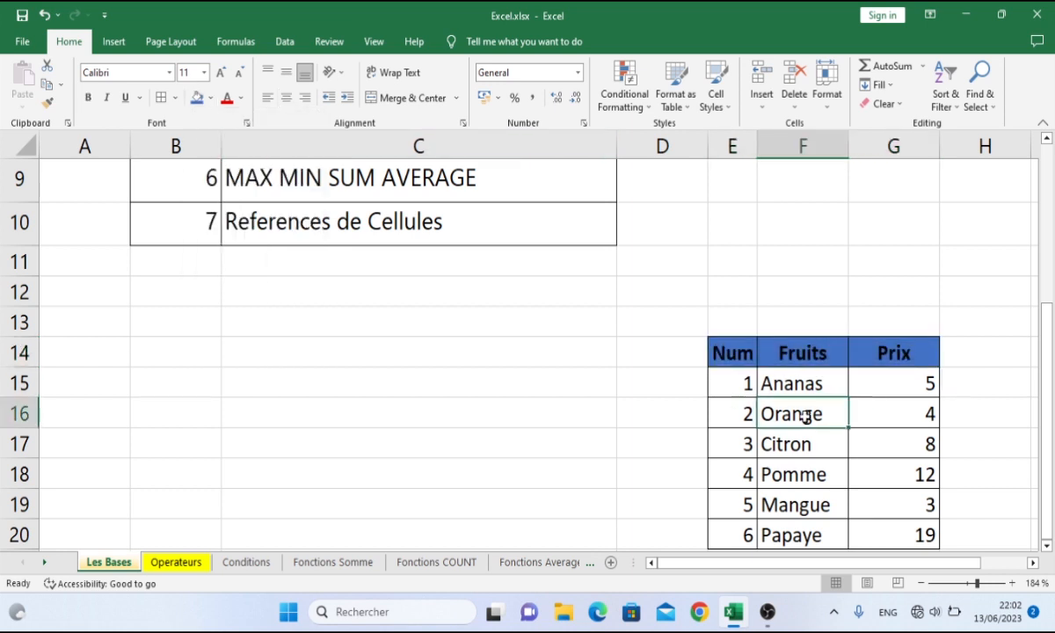
- Set the font color of the header cells E14:G14 to white
drag(1051, 374, 1052, 373)
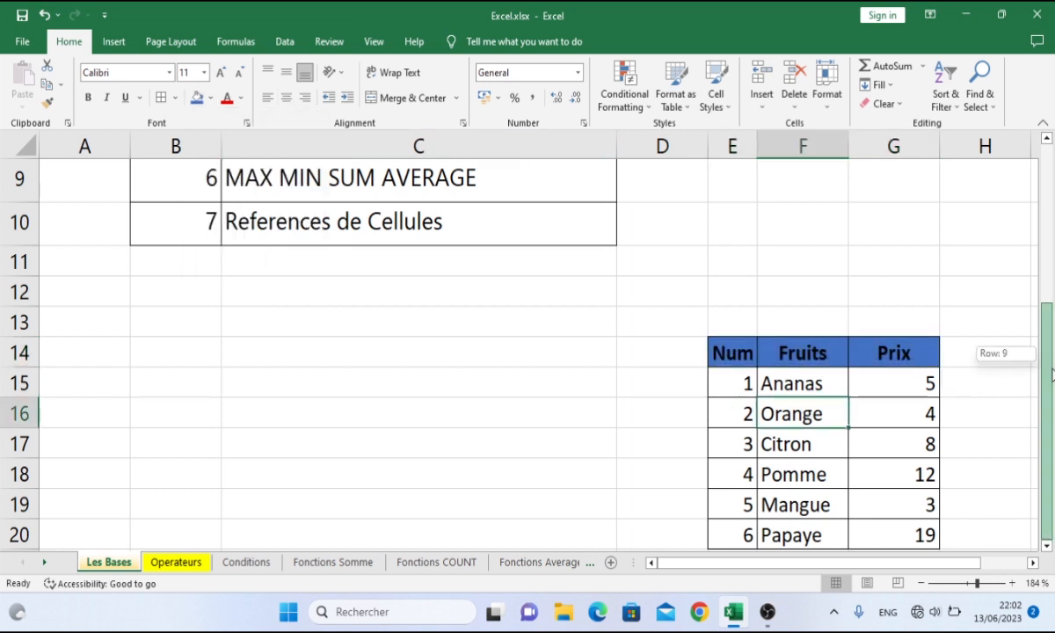
drag(740, 352, 867, 355)
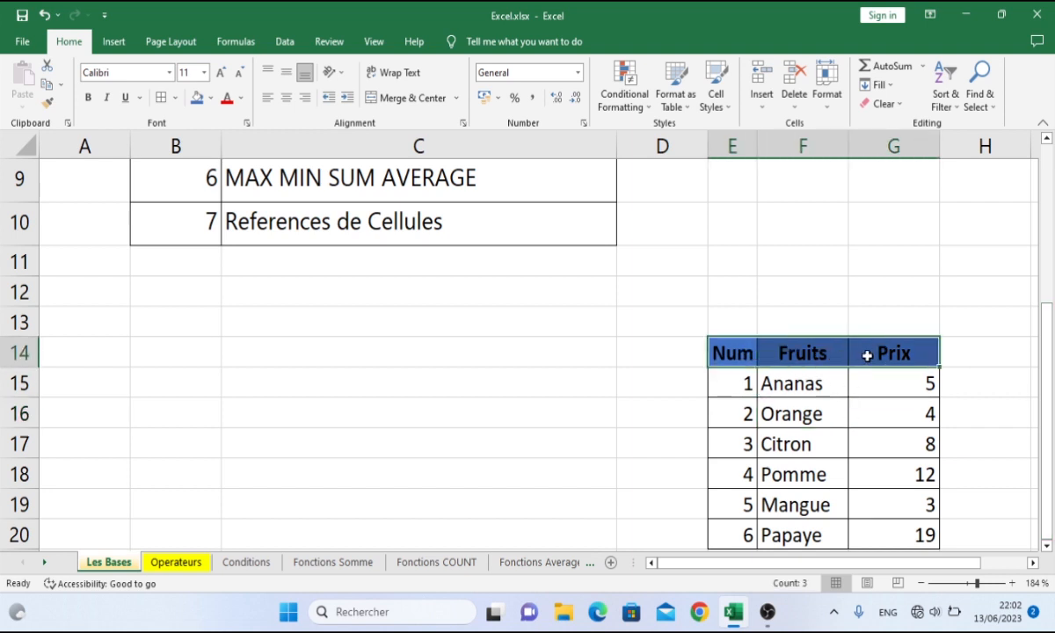
click(244, 106)
click(235, 179)
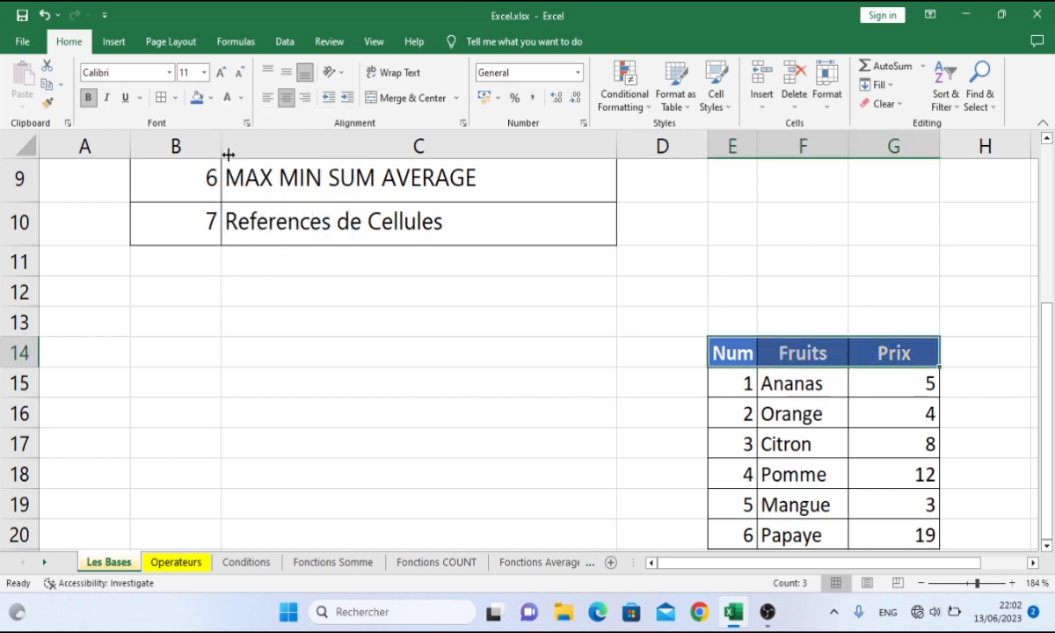
click(806, 444)
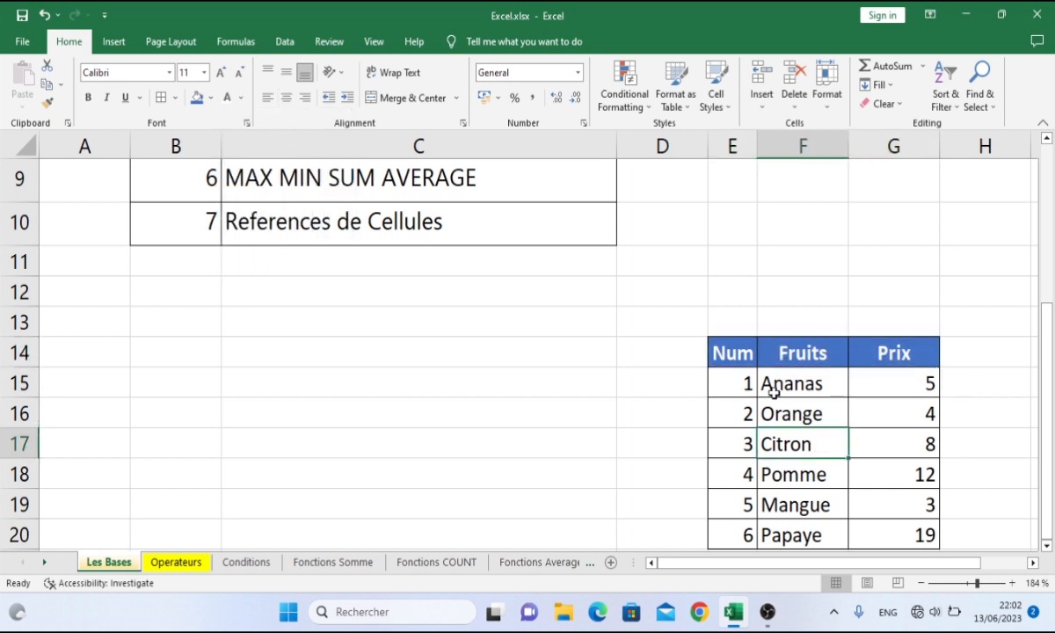
- Set the font of the whole table E14:G20 to Times New Roman
drag(737, 350, 881, 527)
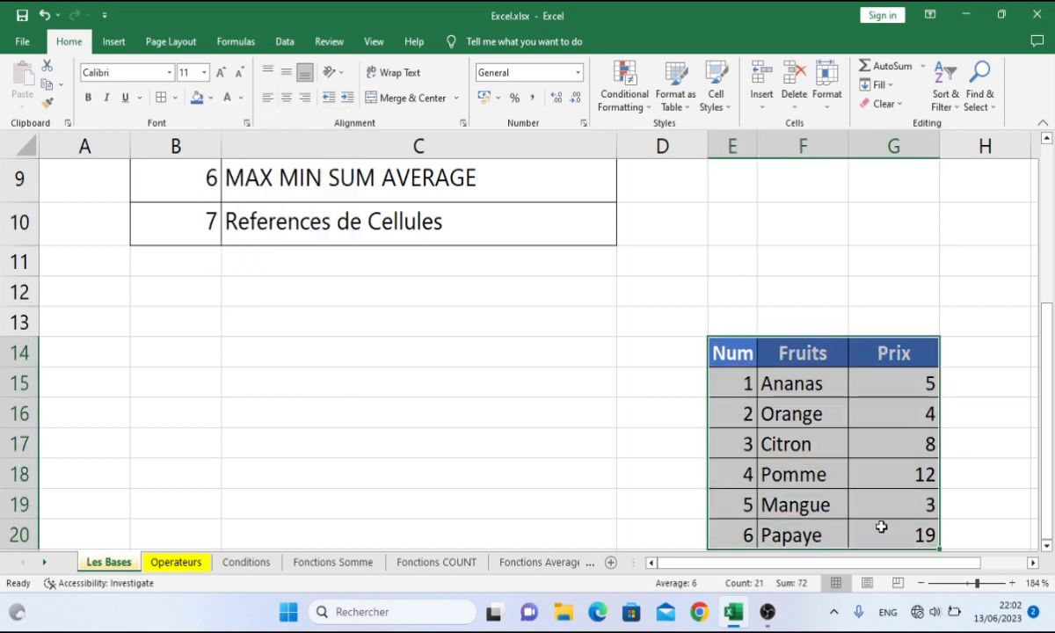
click(124, 71)
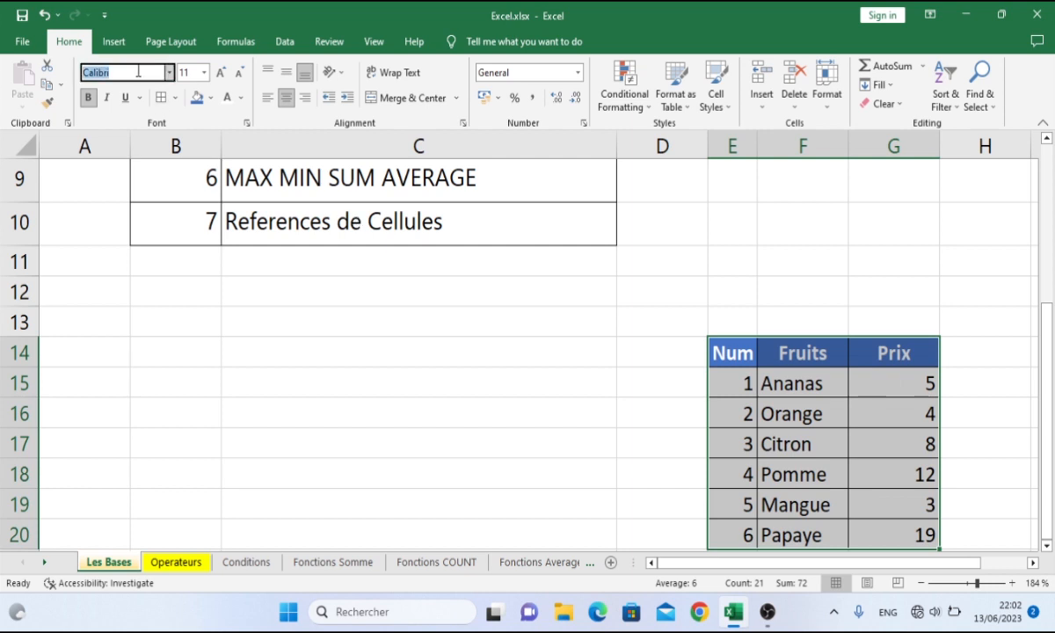
click(169, 73)
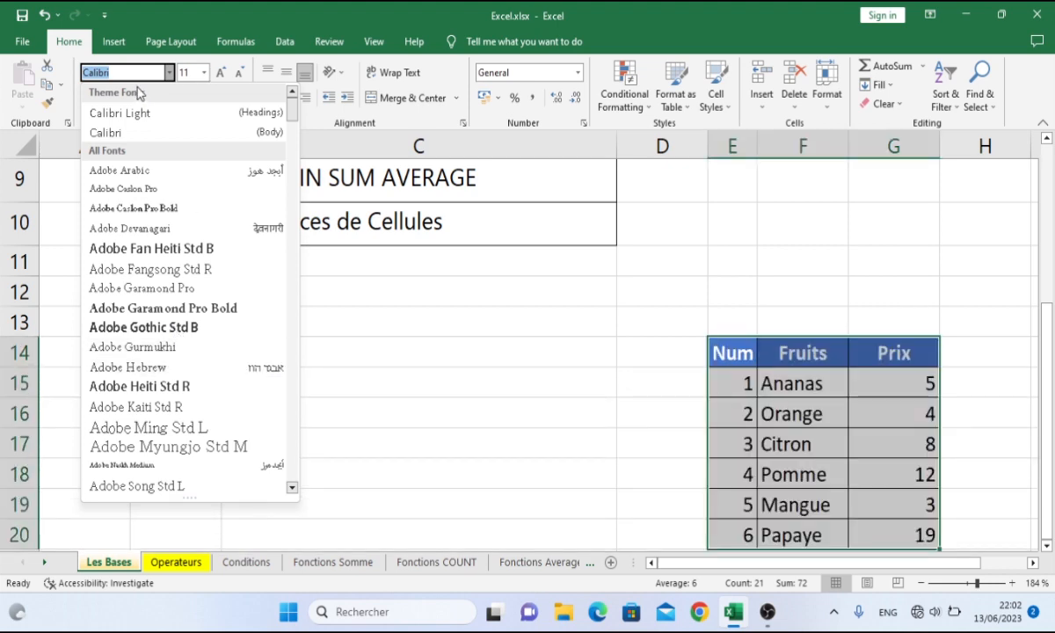
text(Timw)
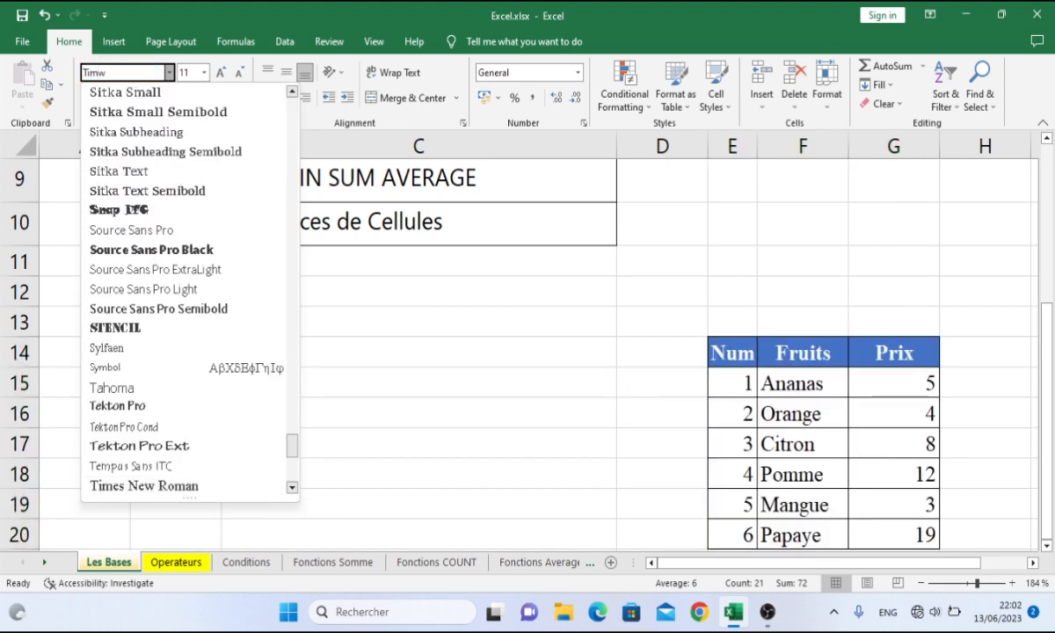
key(BackSpace)
text(ees)
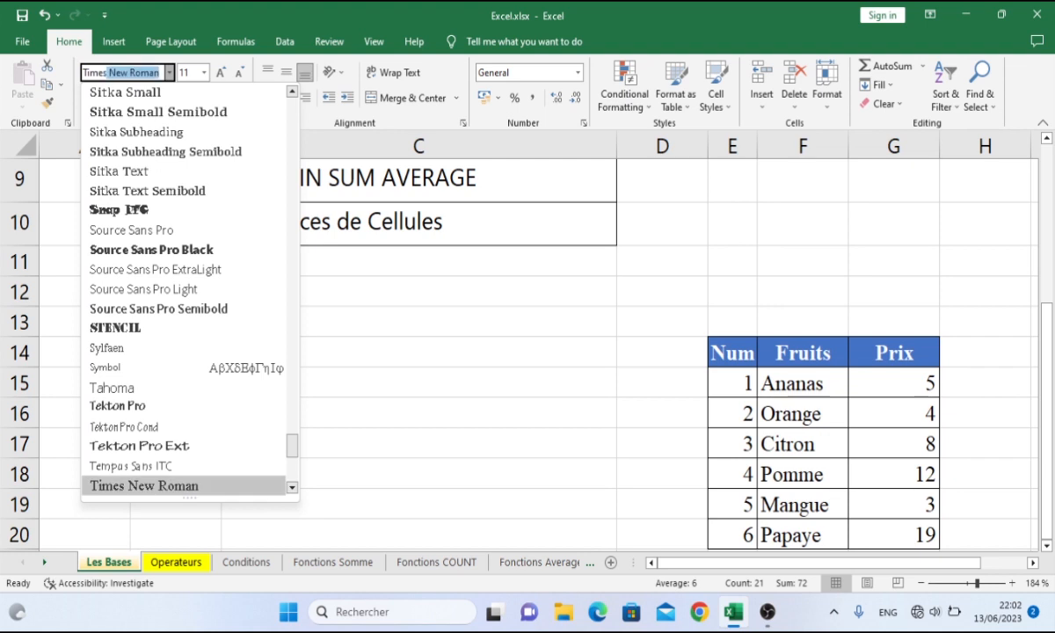
key(Return)
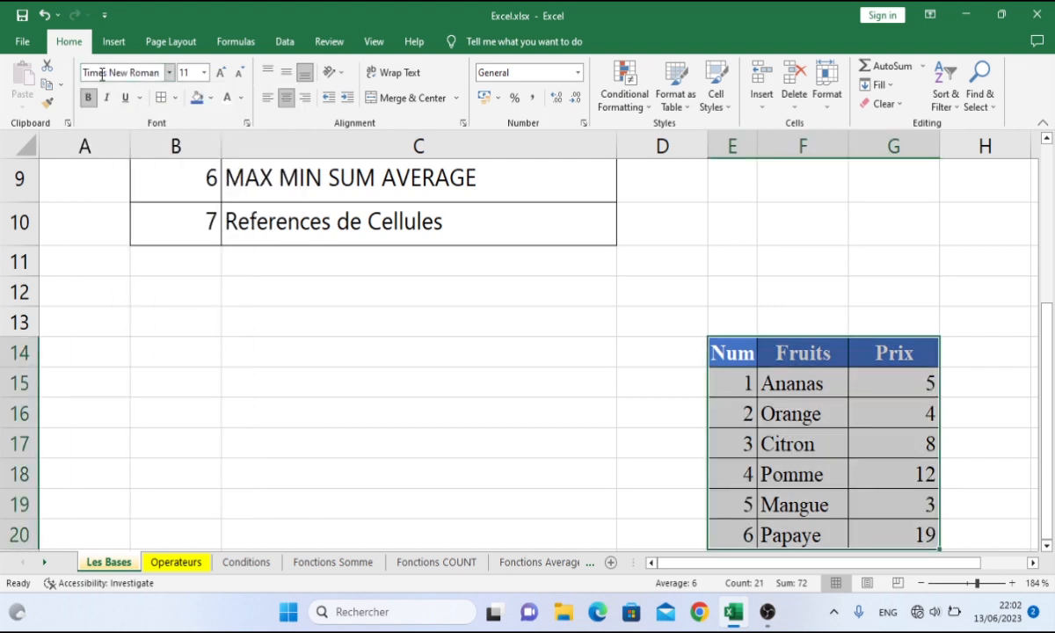
- Set the font of the whole table E14:G20 to Trebuchet MS
click(102, 75)
text(Trebuchet MS)
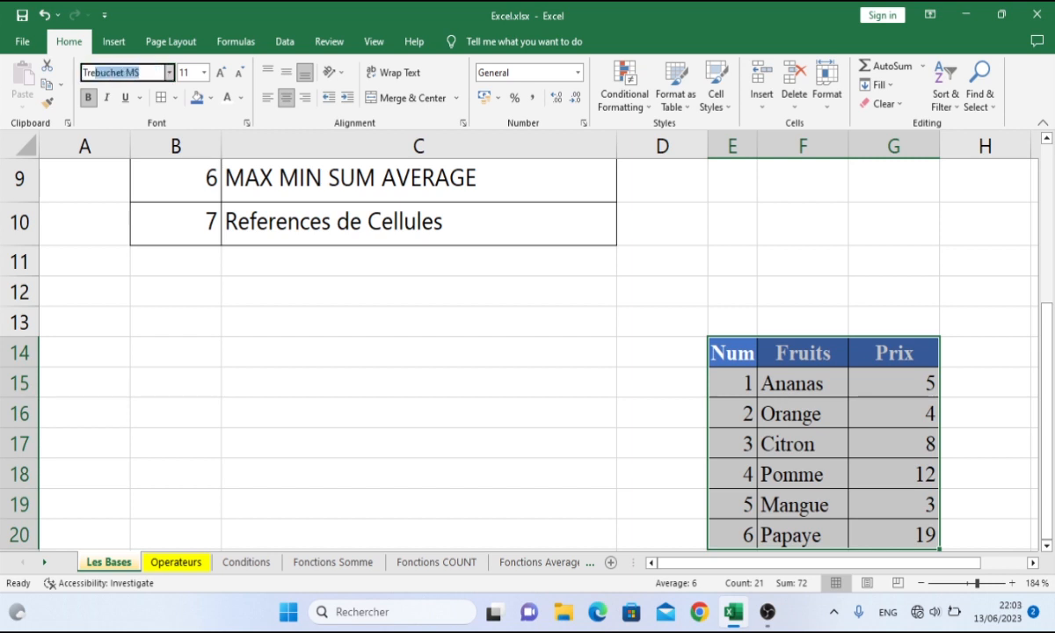
key(Return)
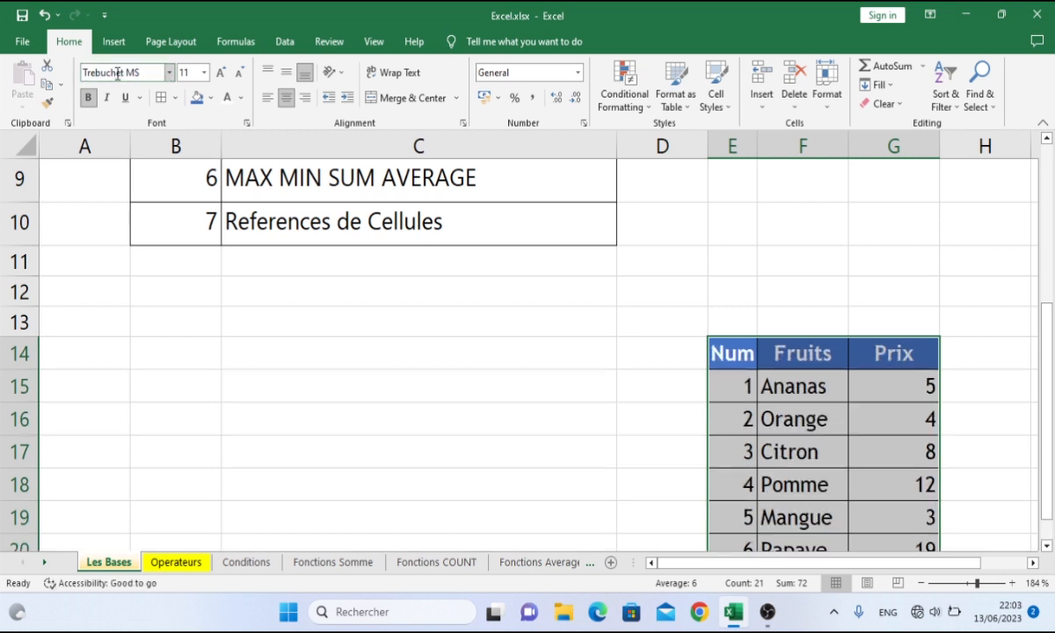
click(690, 284)
- Increase the height of row 14 to about twice that of the other rows and middle-align the header labels vertically
drag(1051, 341, 1050, 362)
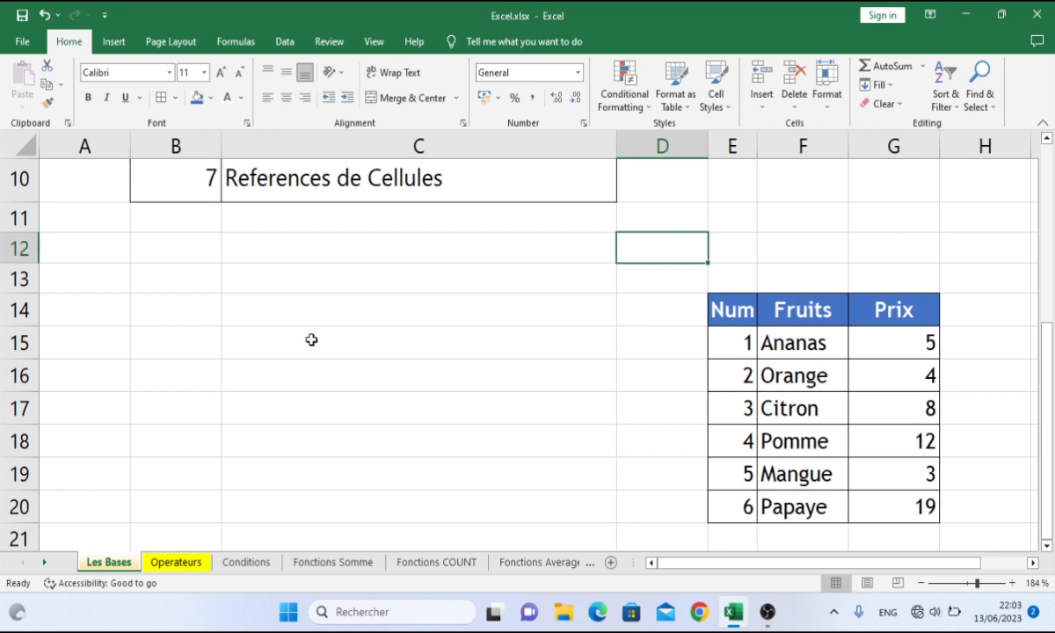
drag(28, 324, 26, 356)
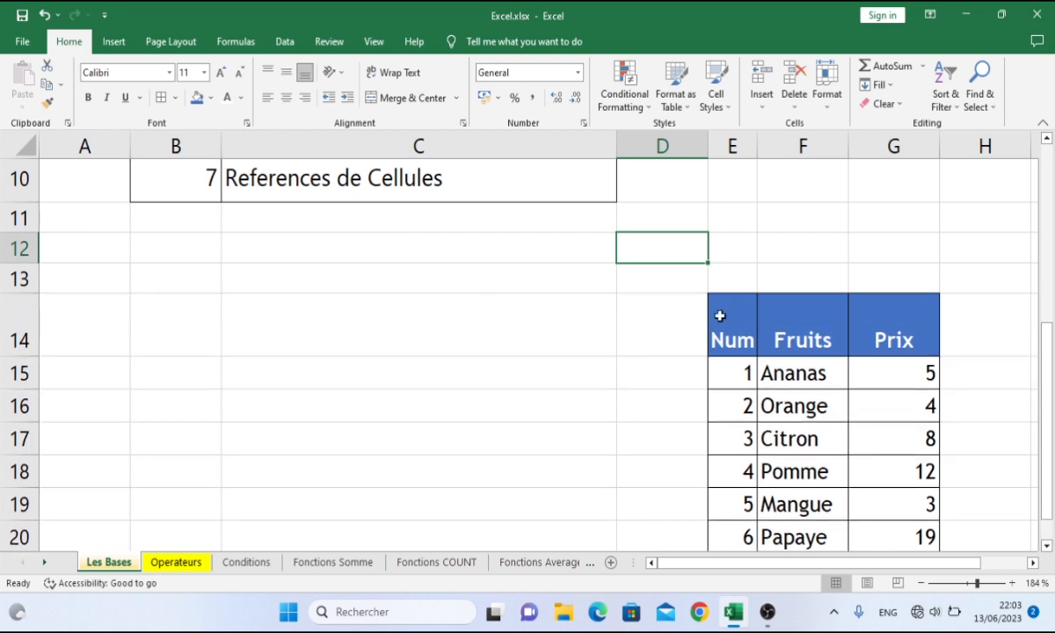
drag(737, 315, 870, 312)
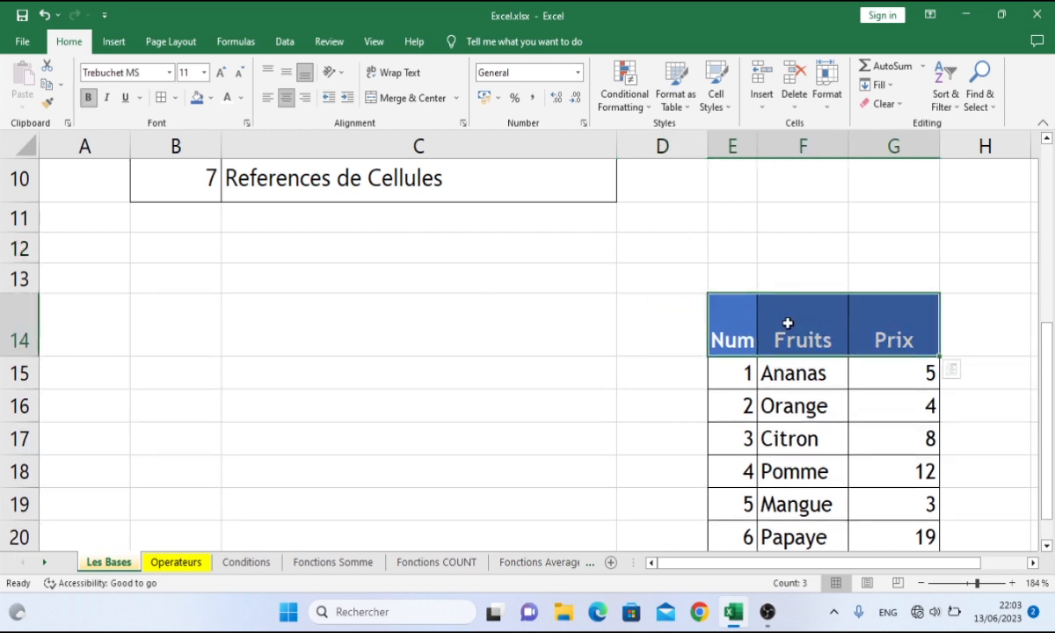
click(285, 72)
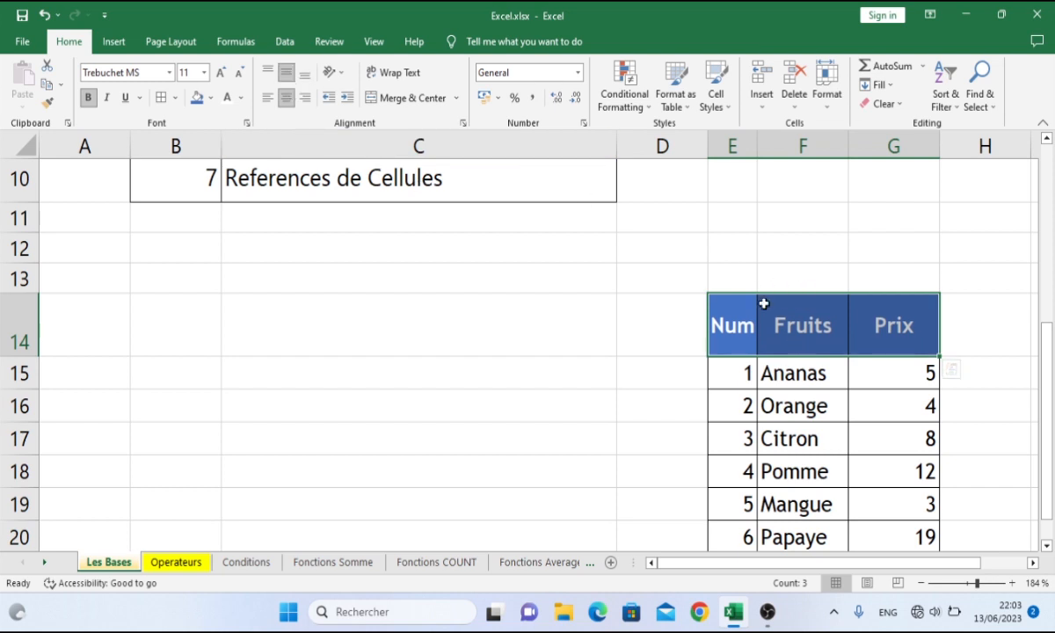
- Try top and bottom alignment on the header labels, restore middle alignment, and reduce row 14 to slightly taller than the data rows
click(267, 72)
click(286, 75)
click(301, 74)
click(292, 77)
drag(20, 358, 29, 330)
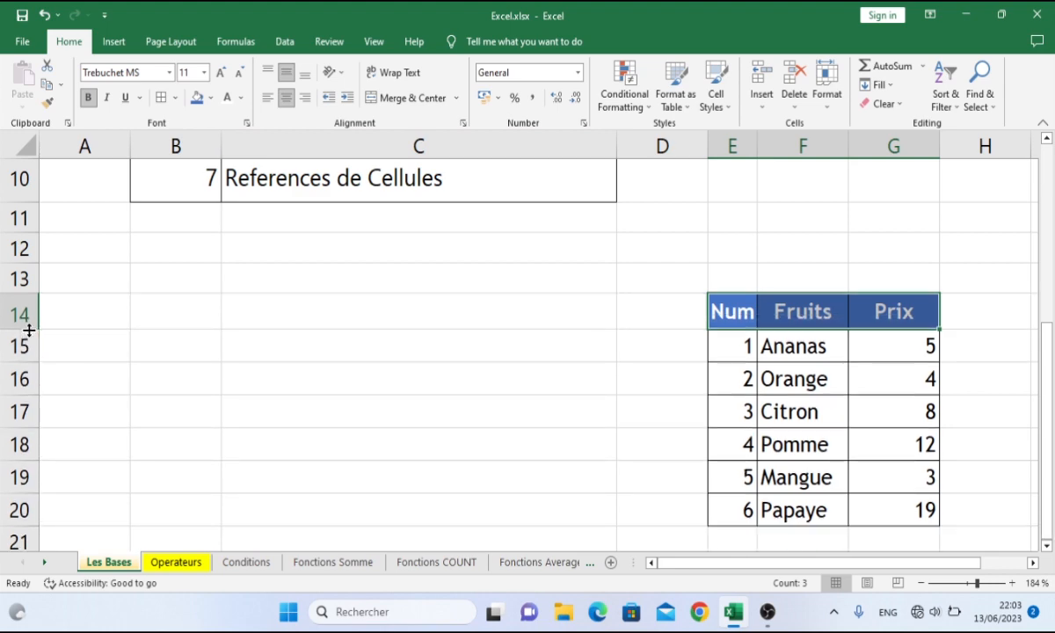
click(409, 498)
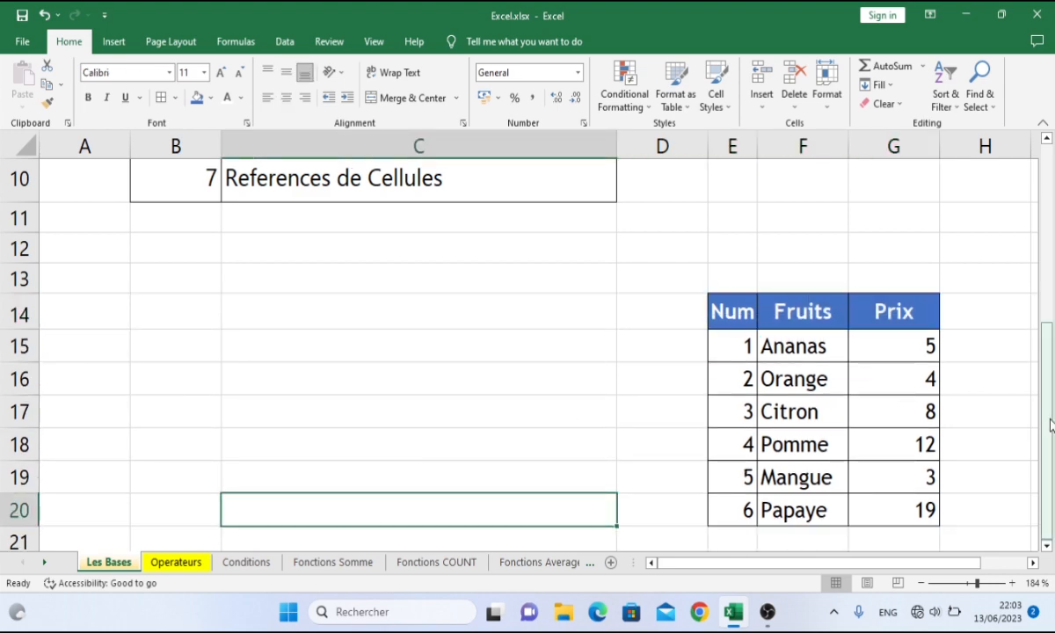
- Review the list of lesson topics and select the Prix values in G15:G20 to examine them
drag(1049, 425, 1043, 329)
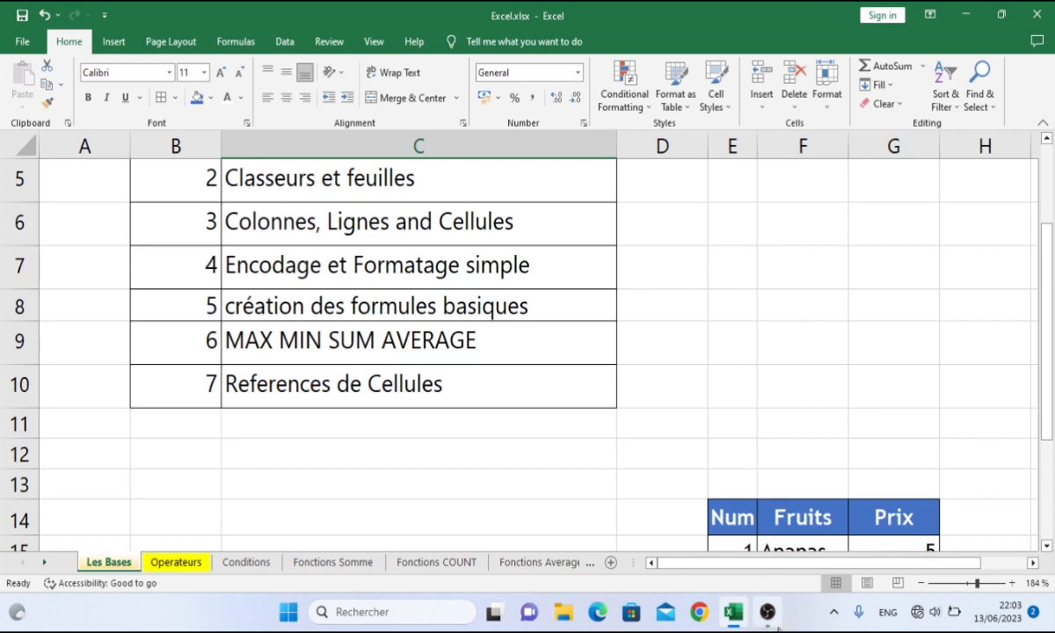
click(766, 611)
click(766, 611)
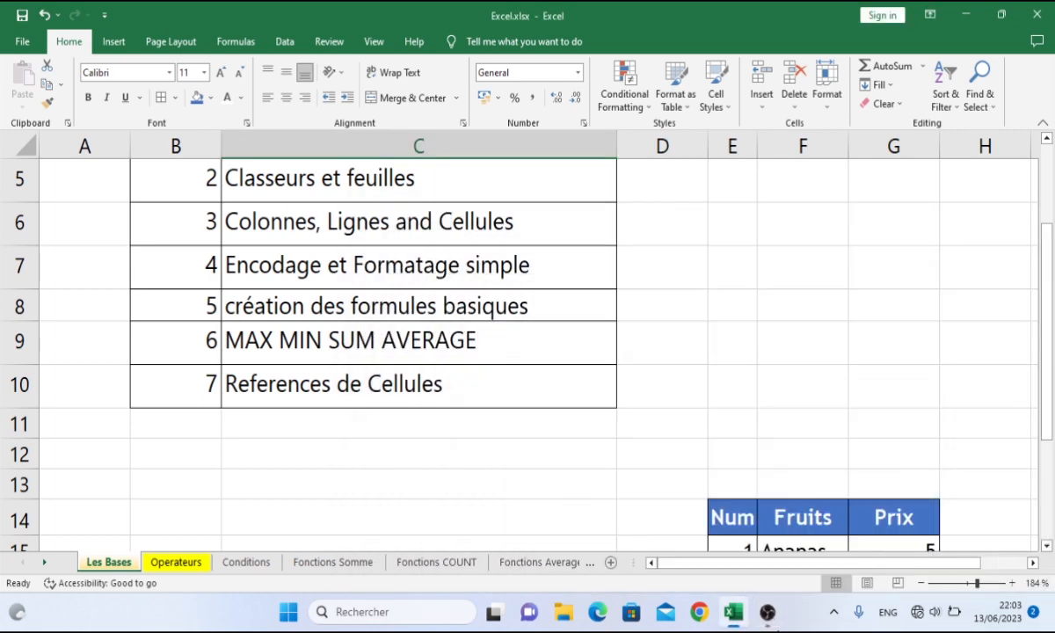
mouse_move(1046, 361)
mouse_down()
mouse_move(1050, 439)
mouse_move(1052, 355)
mouse_up()
mouse_move(1053, 388)
mouse_down()
mouse_move(1049, 434)
mouse_move(1044, 378)
mouse_up()
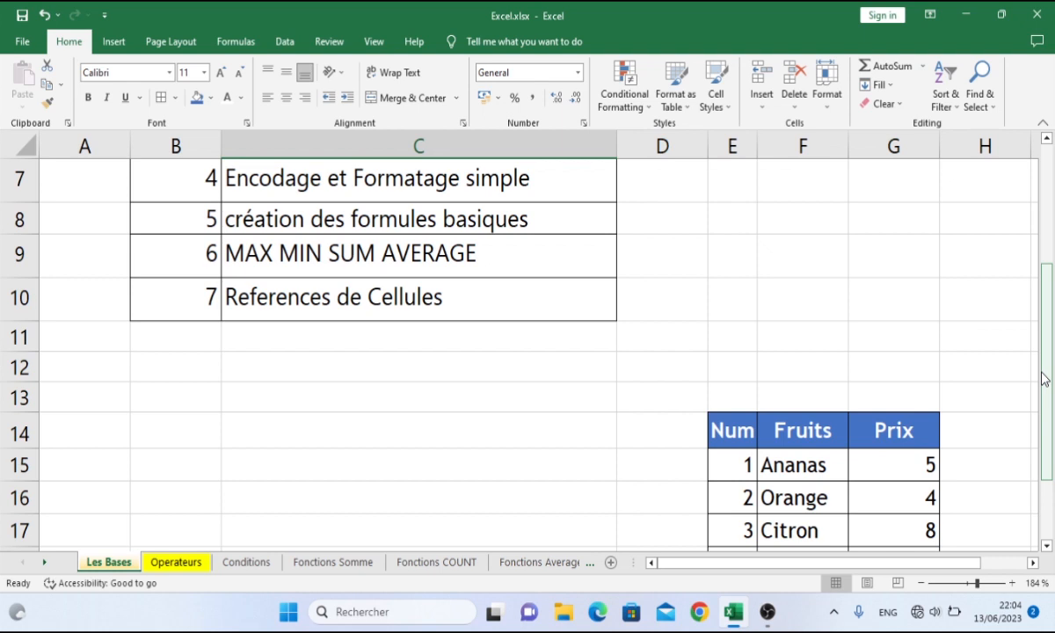
drag(1044, 378, 1049, 432)
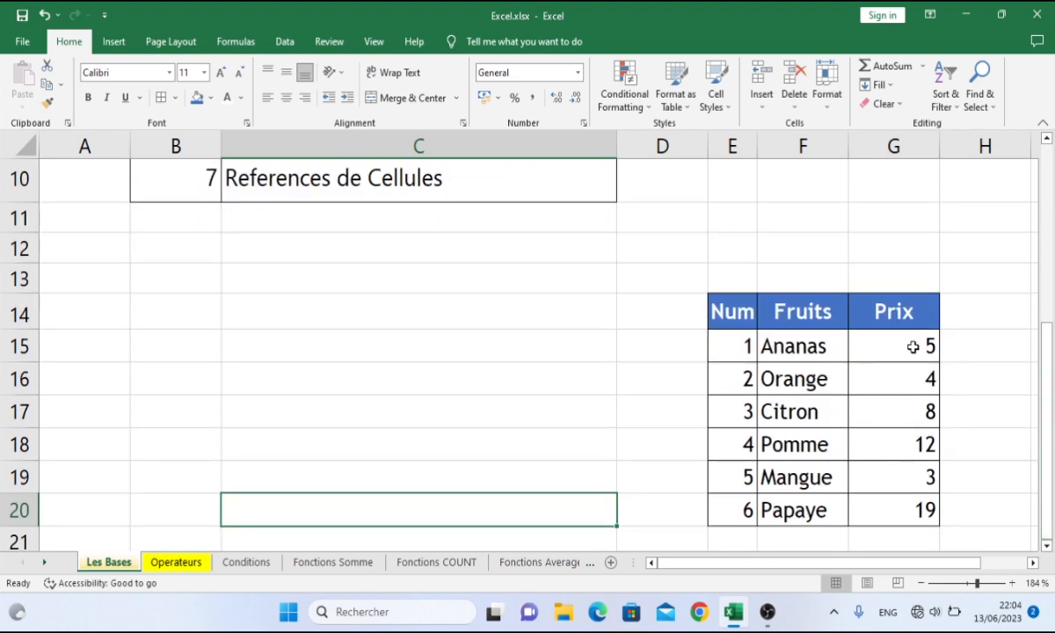
drag(915, 358, 910, 498)
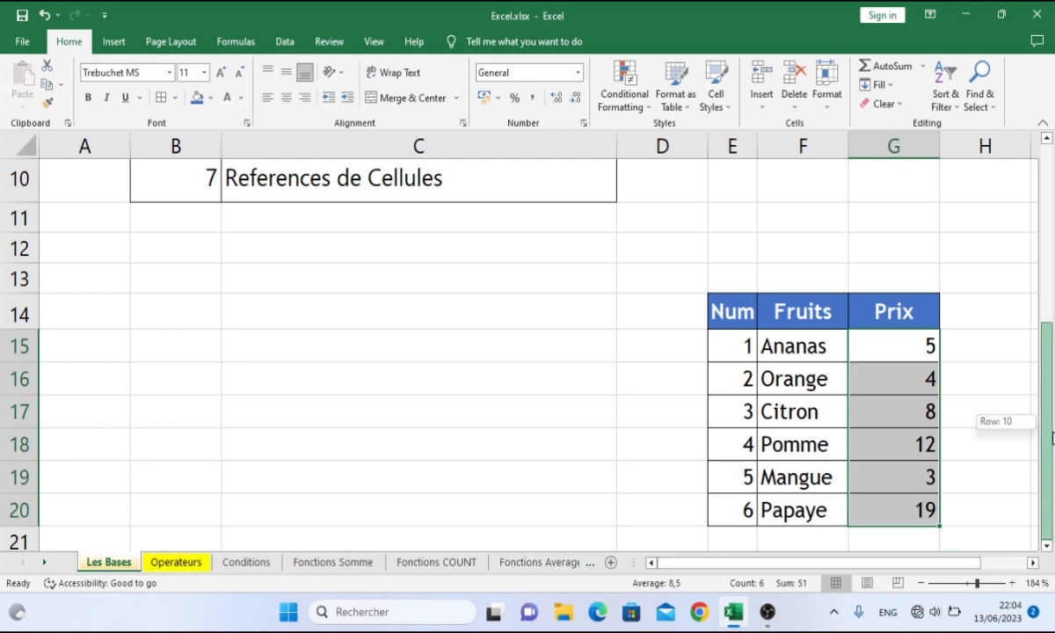
drag(1045, 470, 1044, 410)
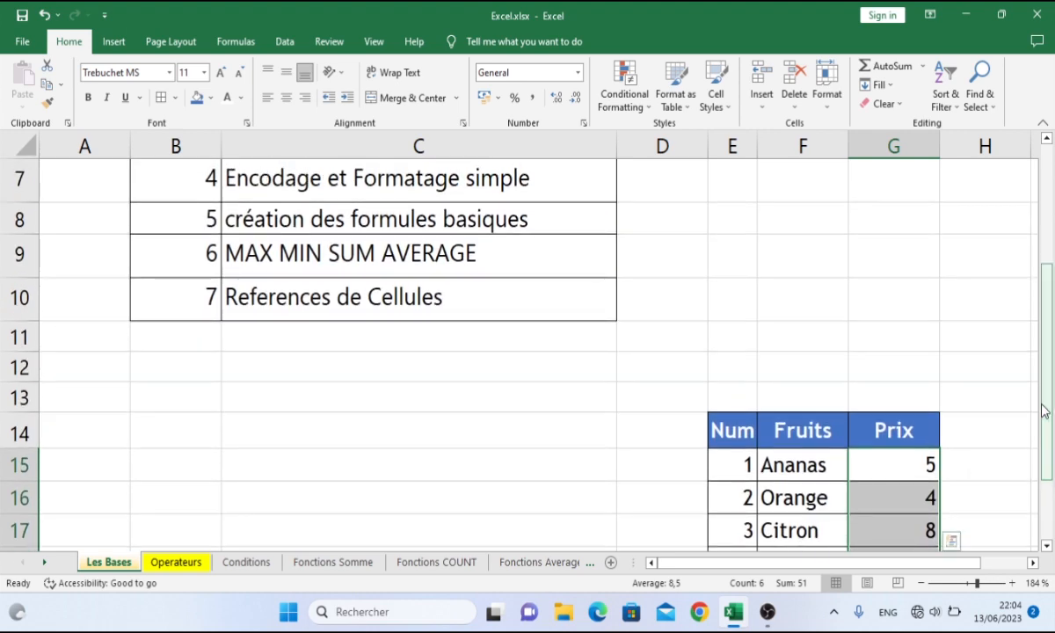
drag(1045, 411, 1045, 470)
- Calculate the highest price below the Prix column in G21 with the formula =MAX(G15:G20)
click(893, 534)
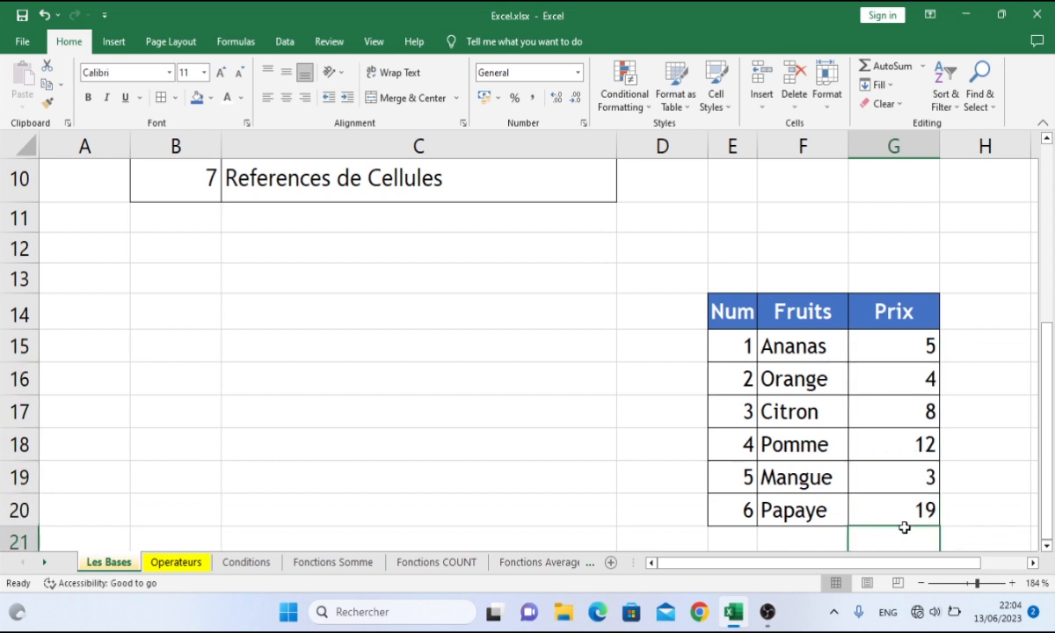
click(1046, 545)
click(1047, 545)
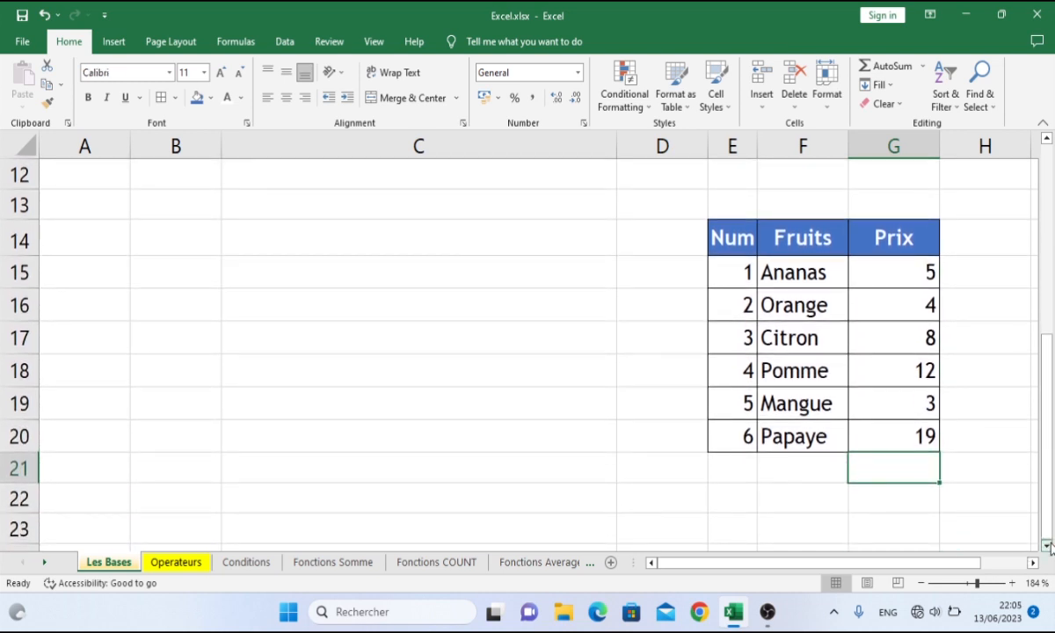
text(=max)
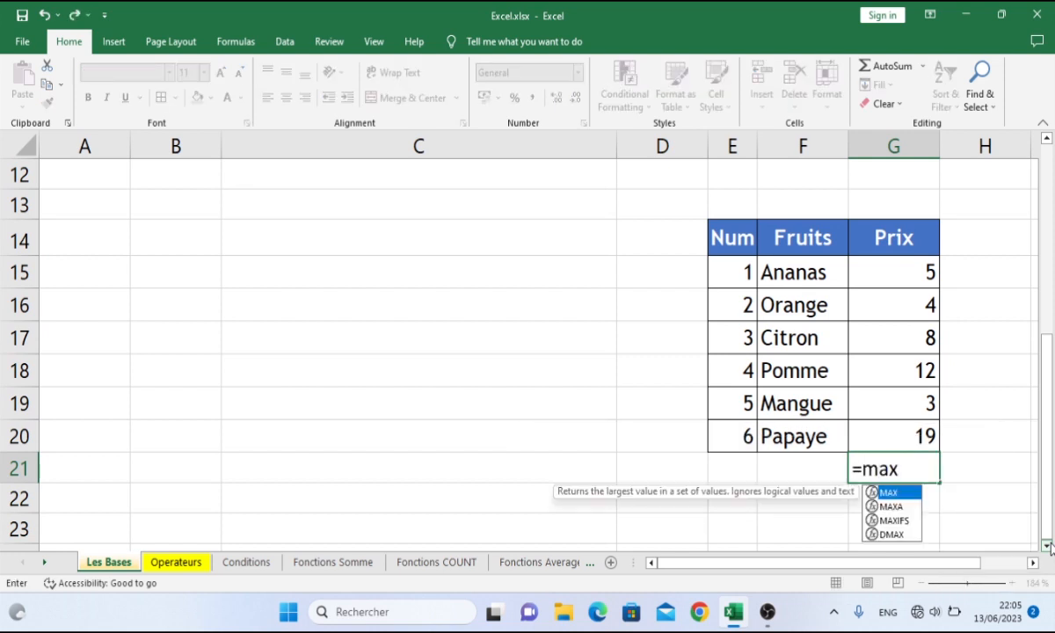
key(Tab)
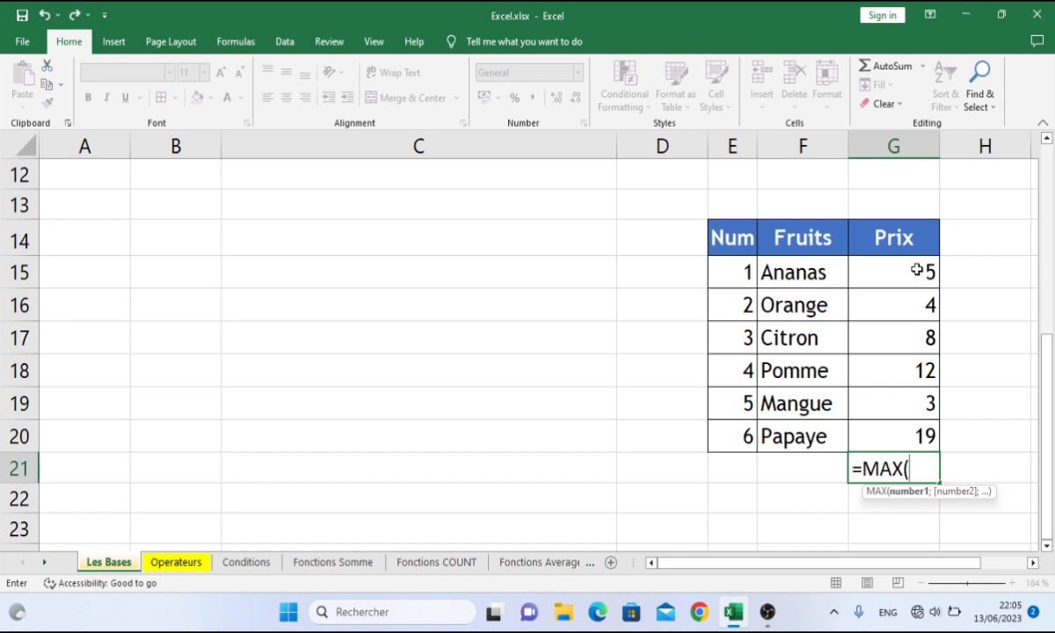
drag(916, 273, 929, 426)
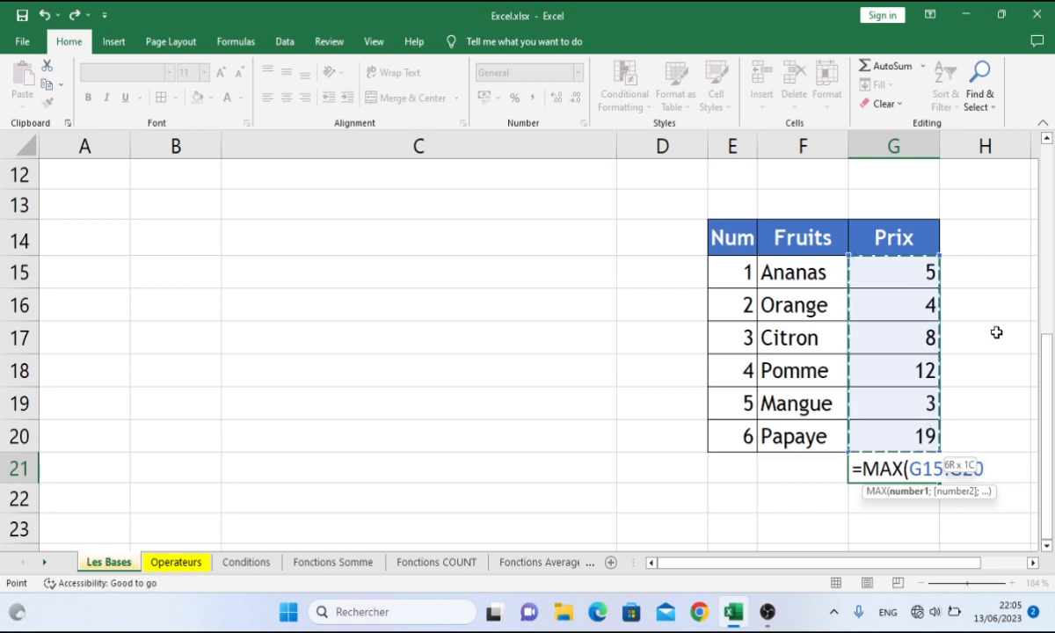
text())
key(Return)
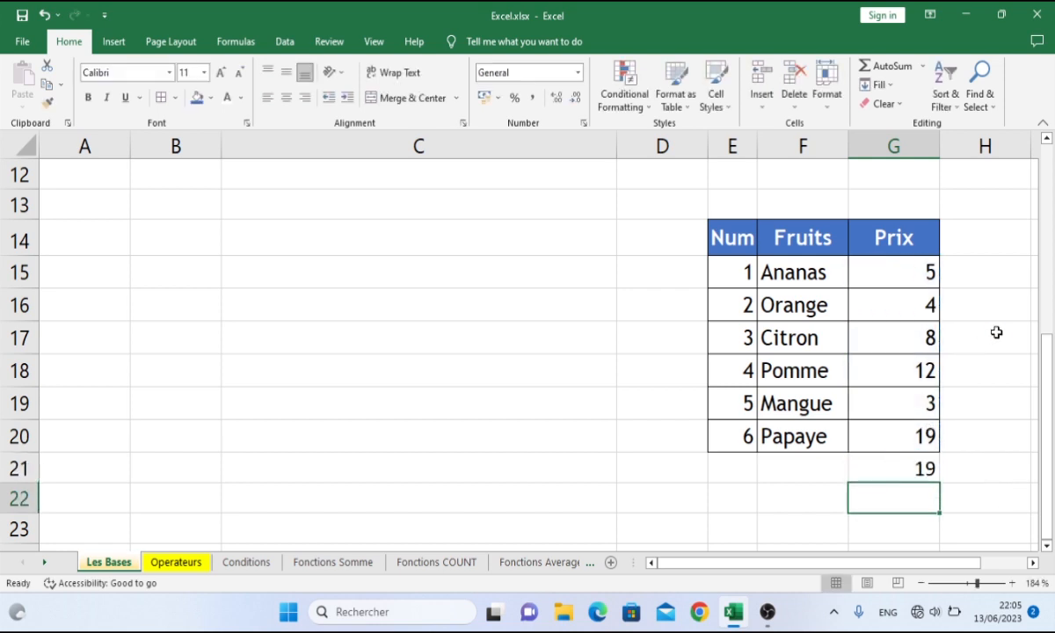
click(912, 466)
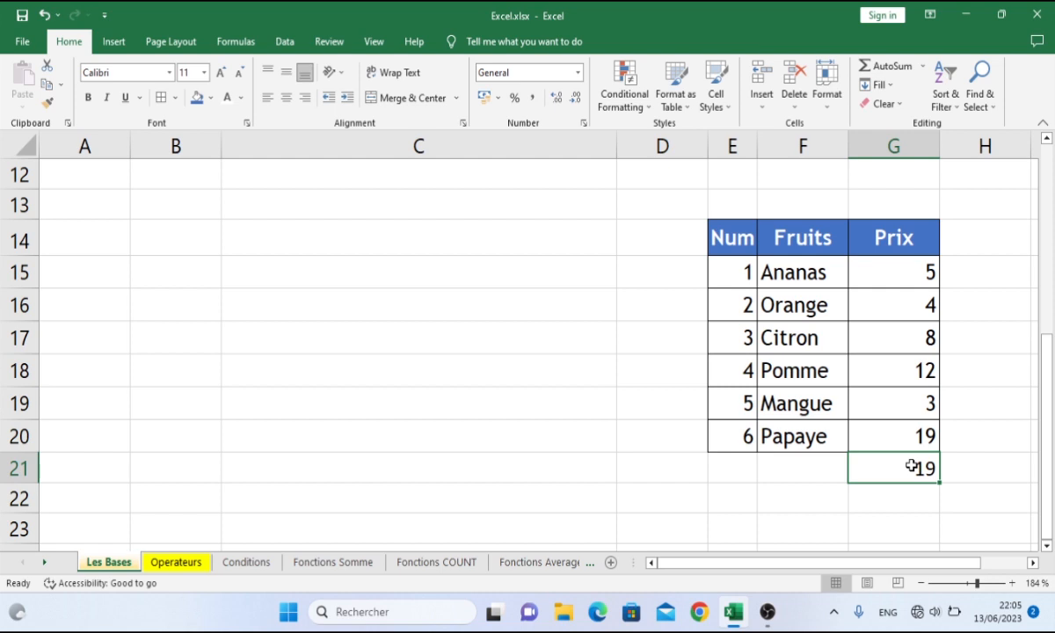
- Label cell F21 as maximum and widen column F slightly so the whole word fits
click(799, 468)
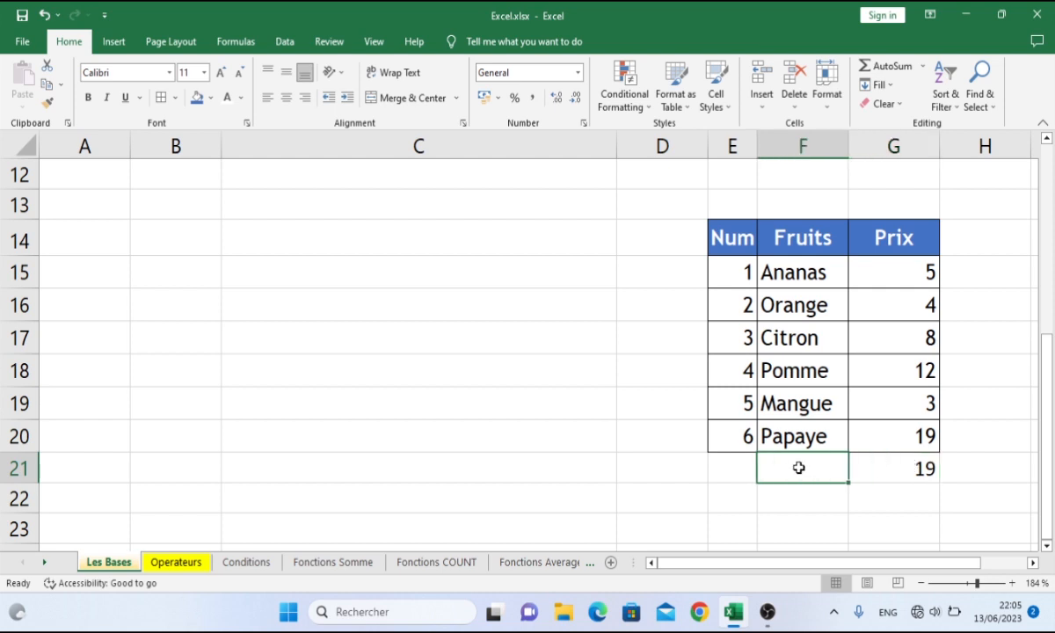
text(man)
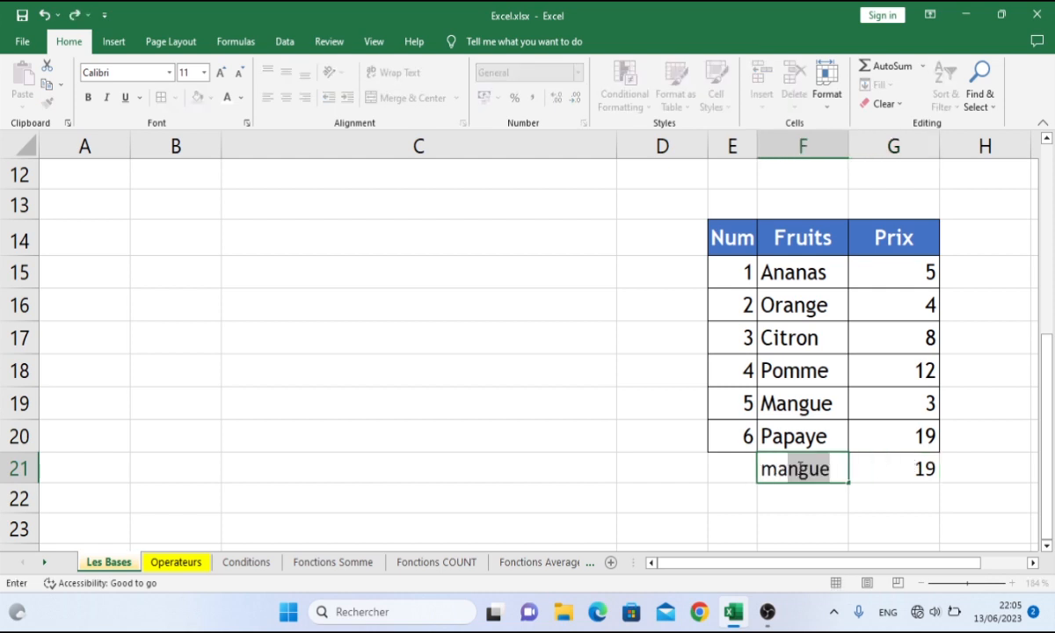
key(BackSpace)
key(BackSpace)
text(xim)
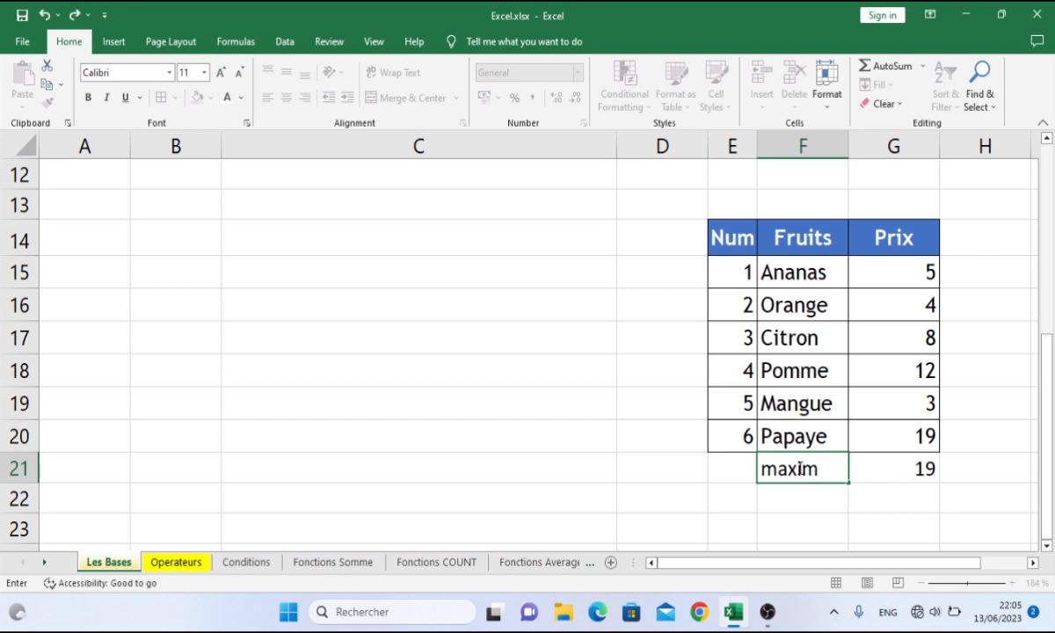
text(um)
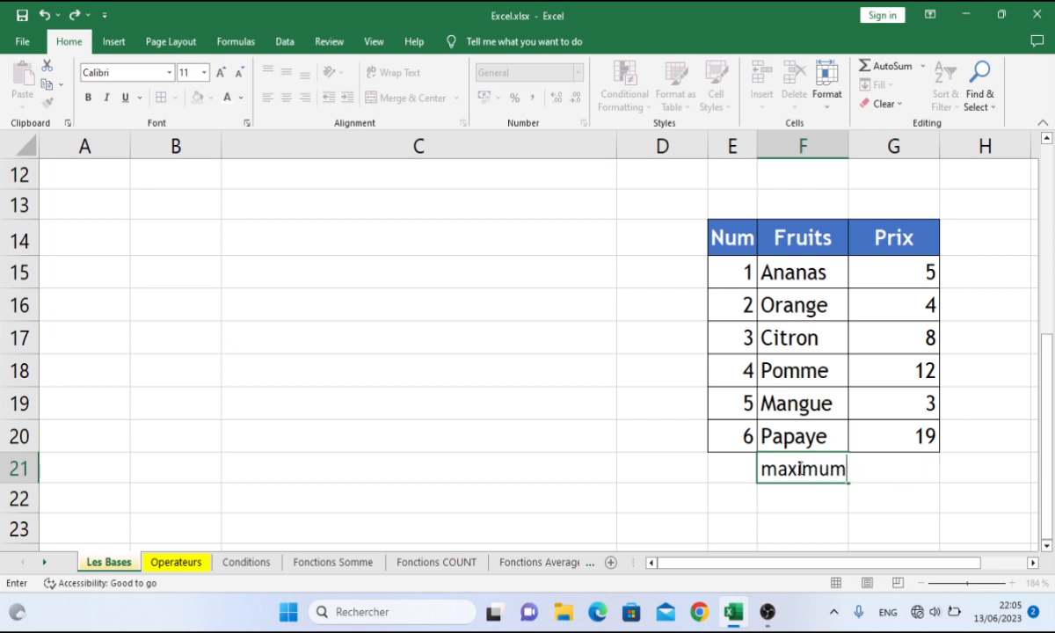
key(Return)
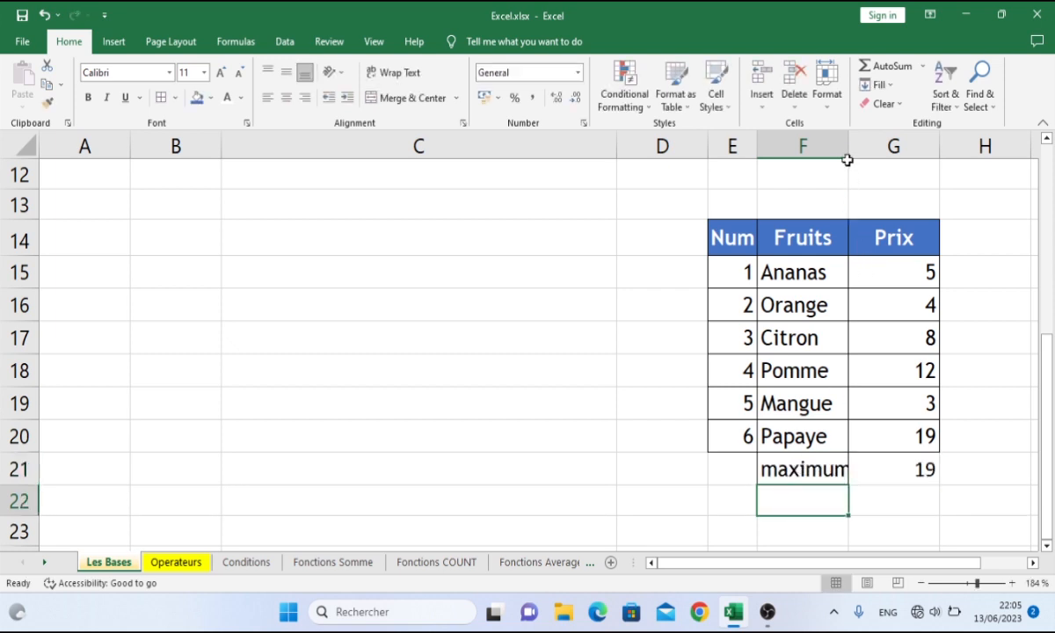
drag(847, 152, 862, 152)
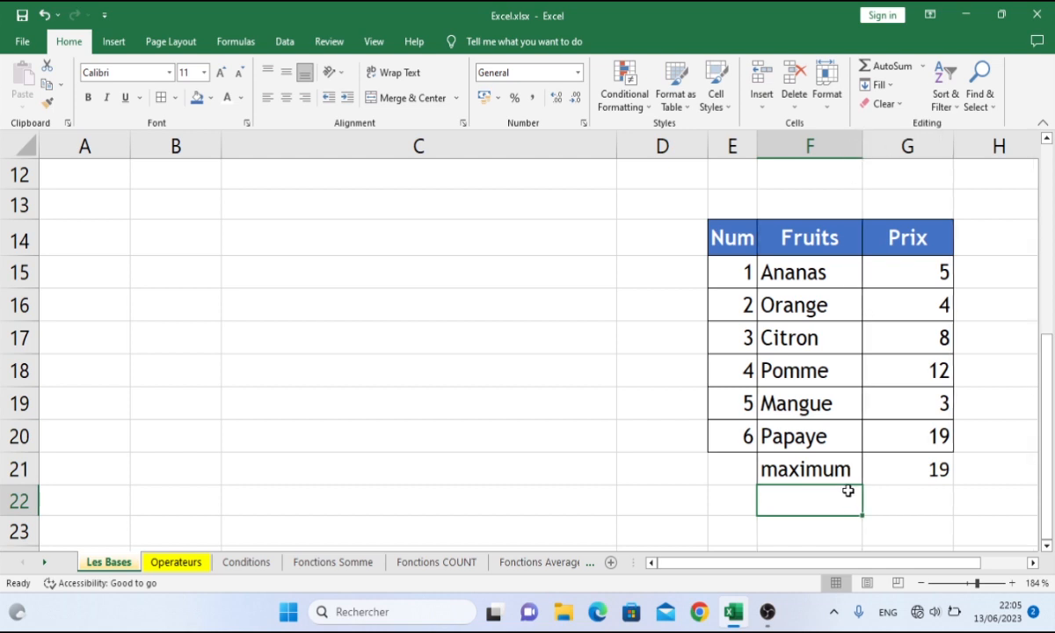
- Apply borders to all sides of the cells F21:G21 in the maximum row
drag(832, 468, 897, 466)
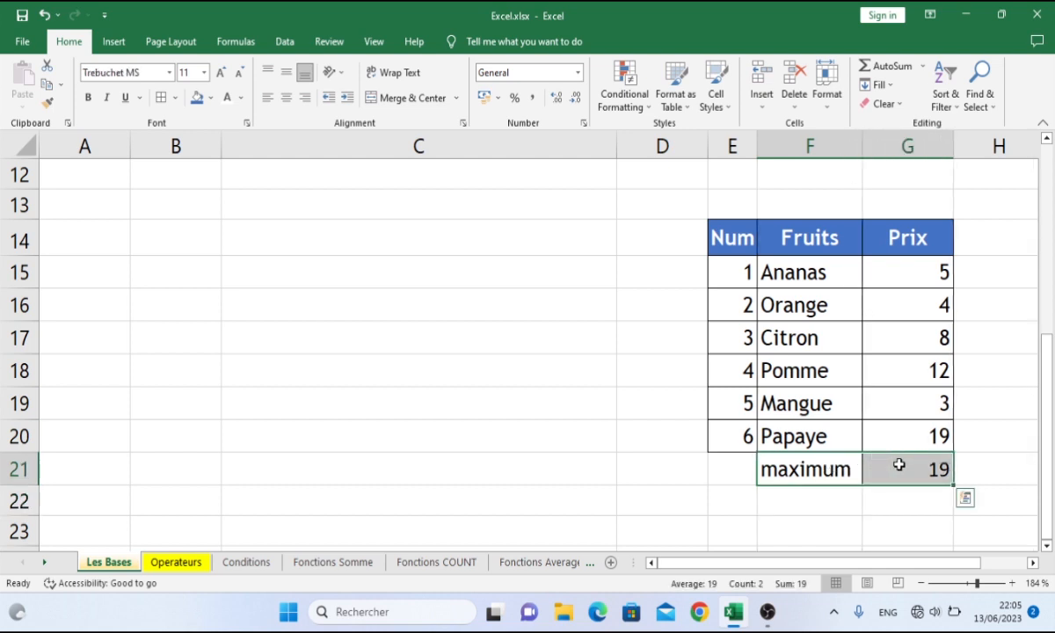
click(162, 100)
click(853, 515)
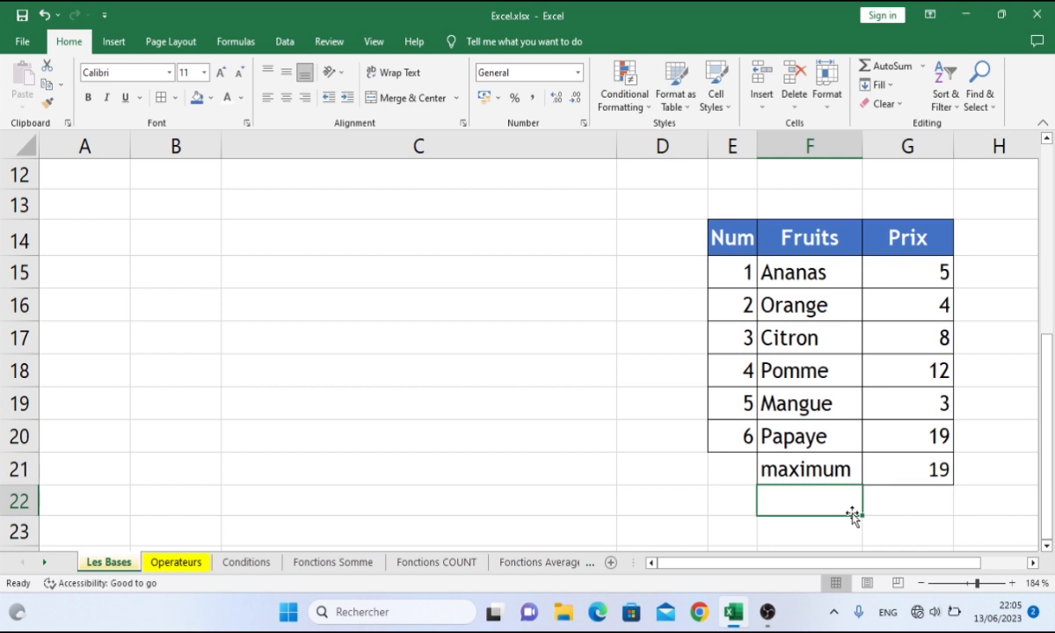
- Capitalize the first letter of the label in F21 so it reads Maximum
double_click(777, 469)
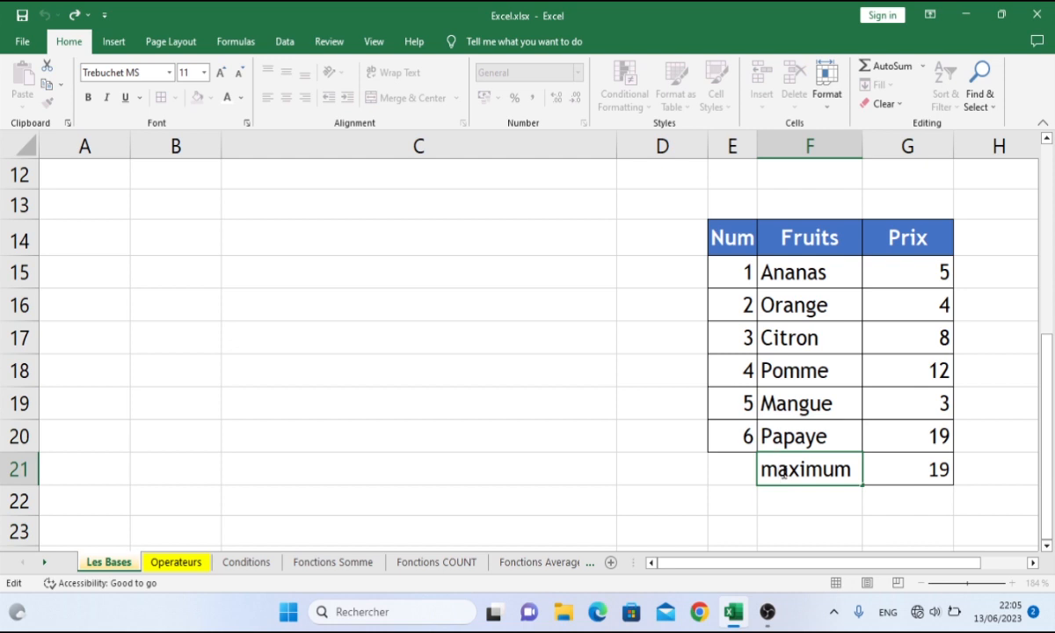
key(BackSpace)
text(M)
key(Return)
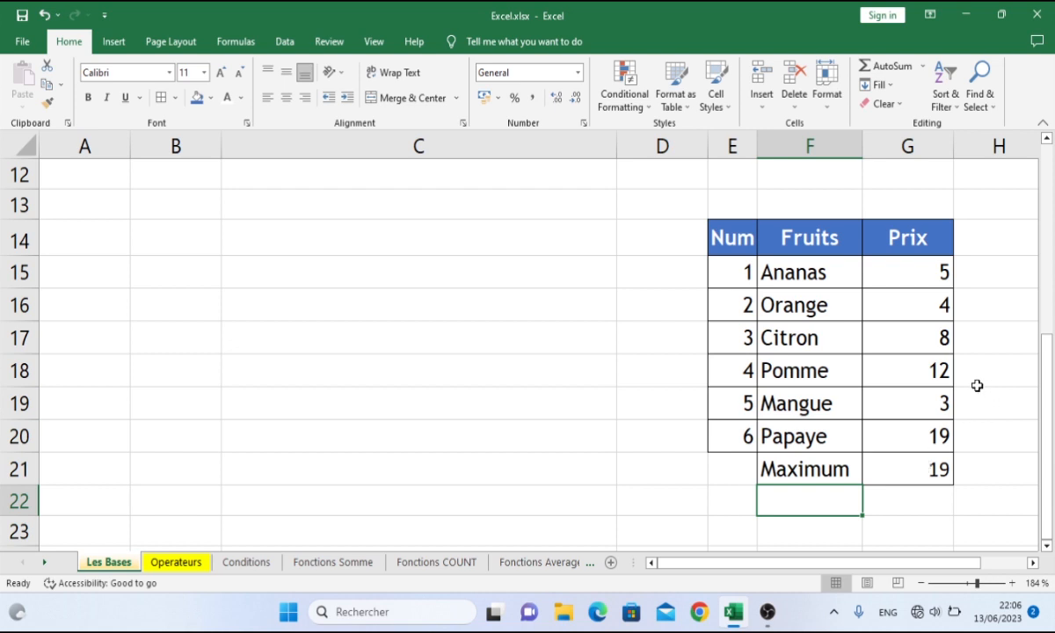
- Change the price of Citron in G17 to 28 to test the maximum formula
click(926, 341)
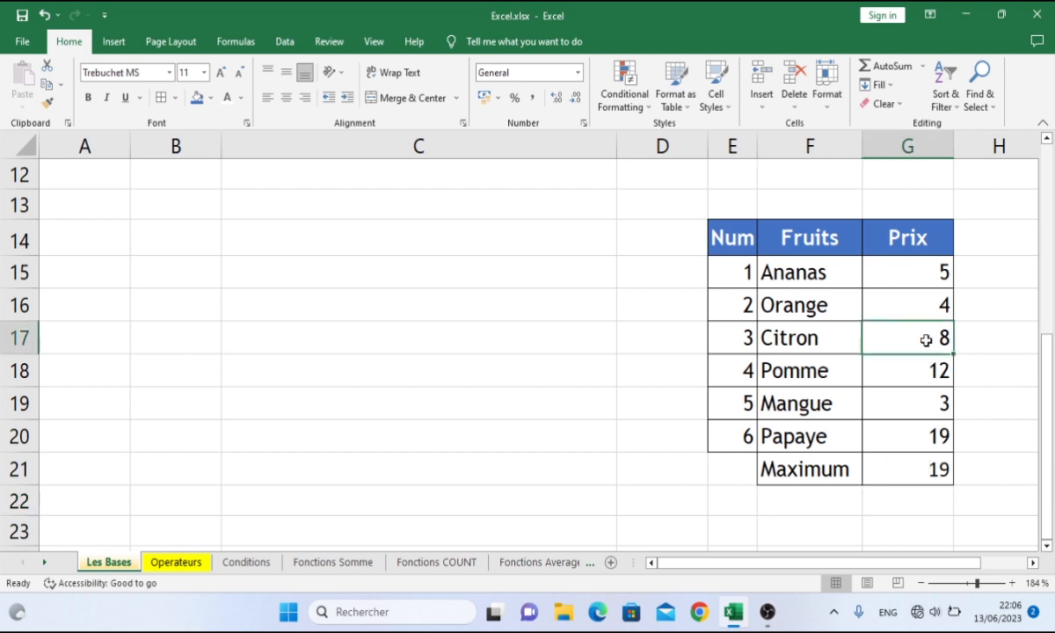
text(28)
key(Return)
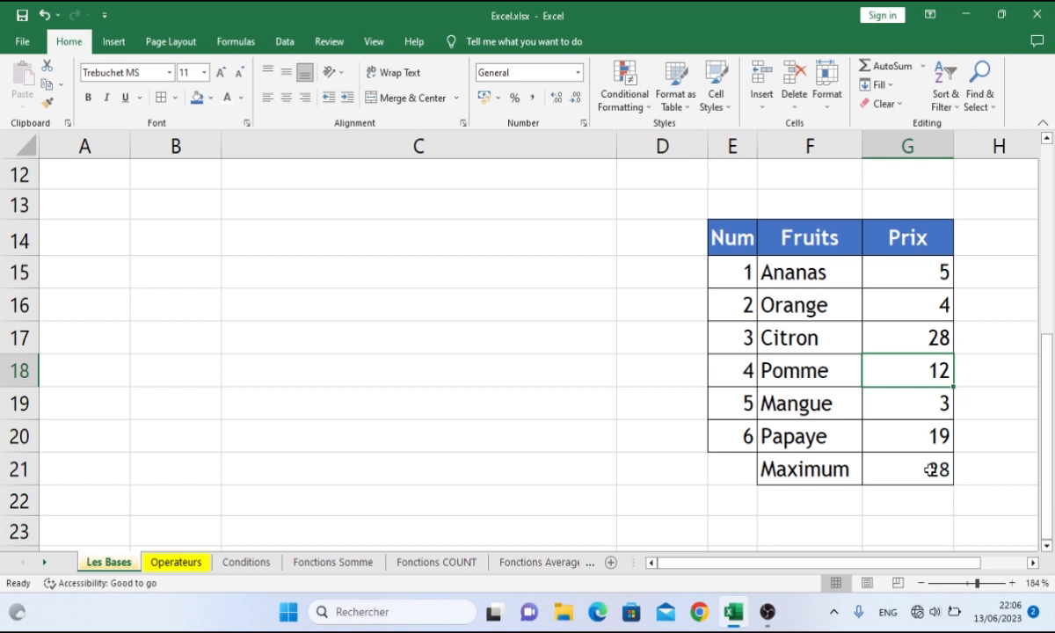
- Label F22 as Minimum and calculate the lowest price in G22 with the MIN function over G15:G20
click(815, 490)
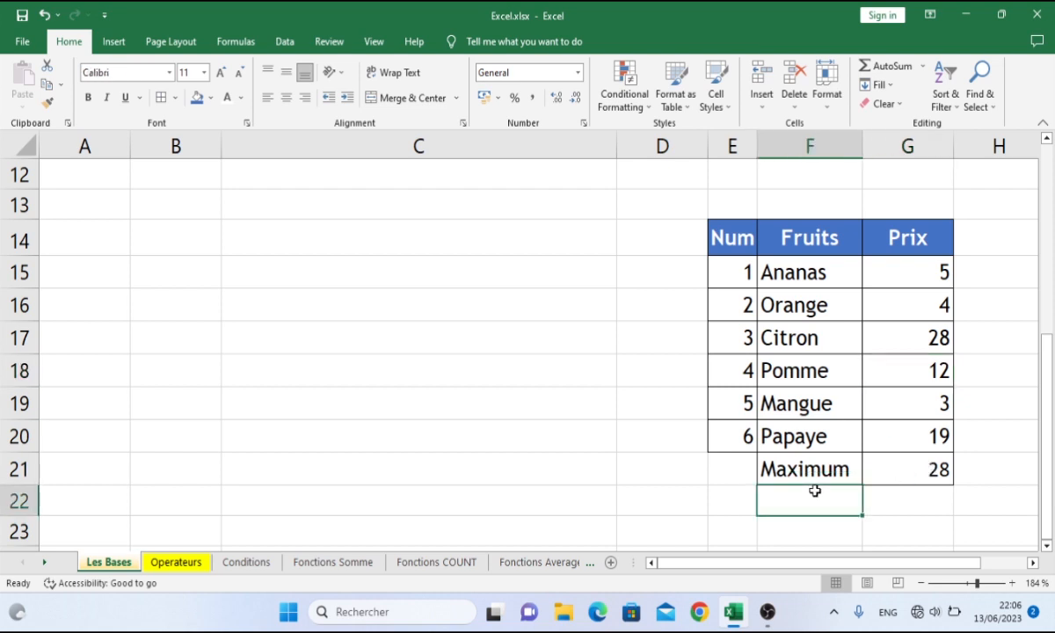
text(Min)
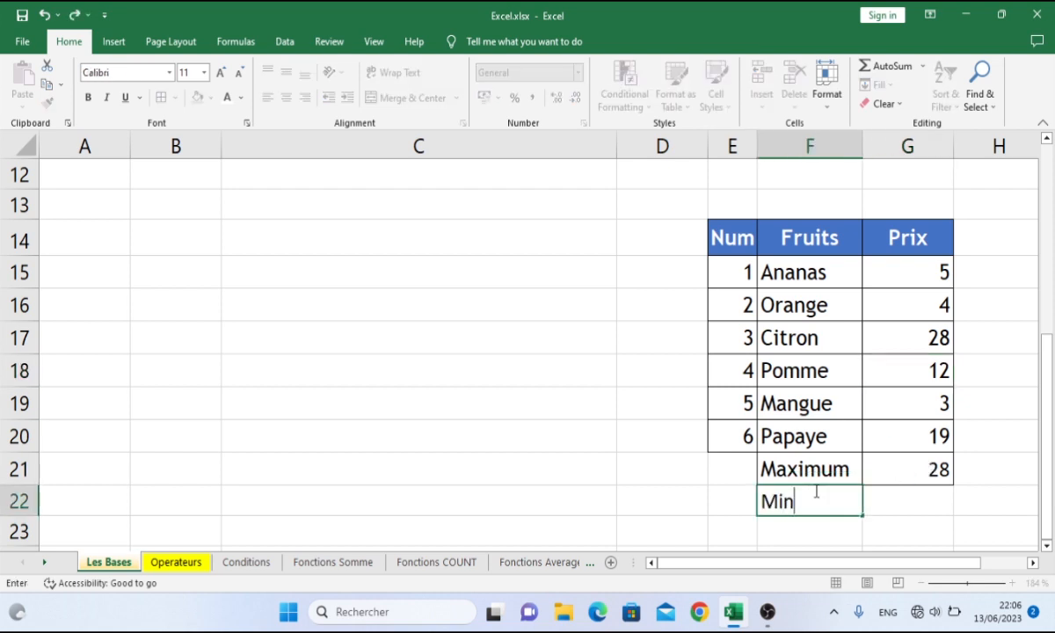
text(imum)
key(Tab)
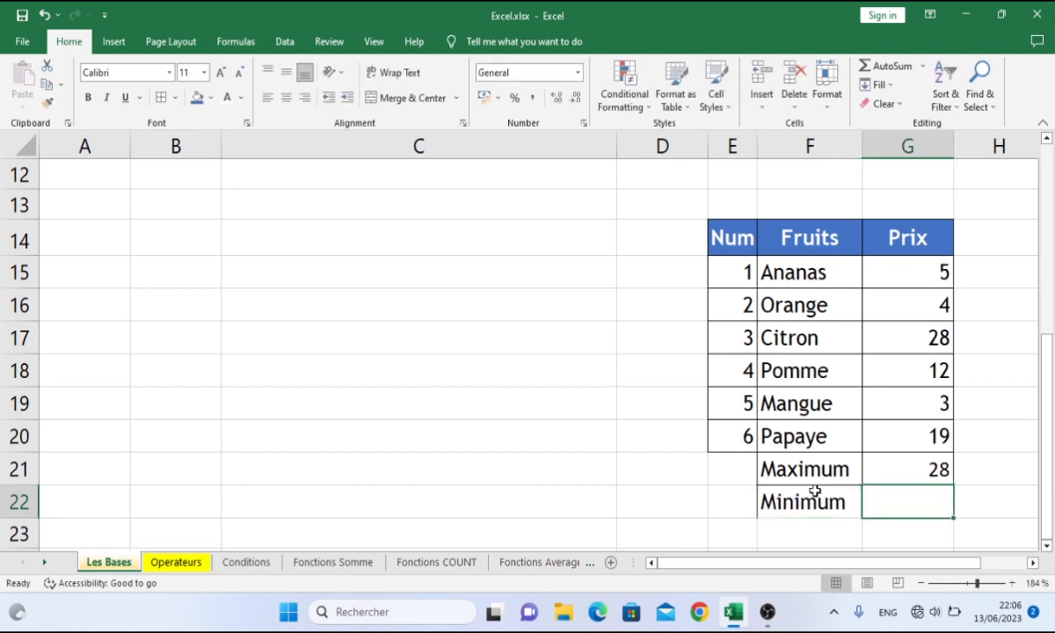
text(=min)
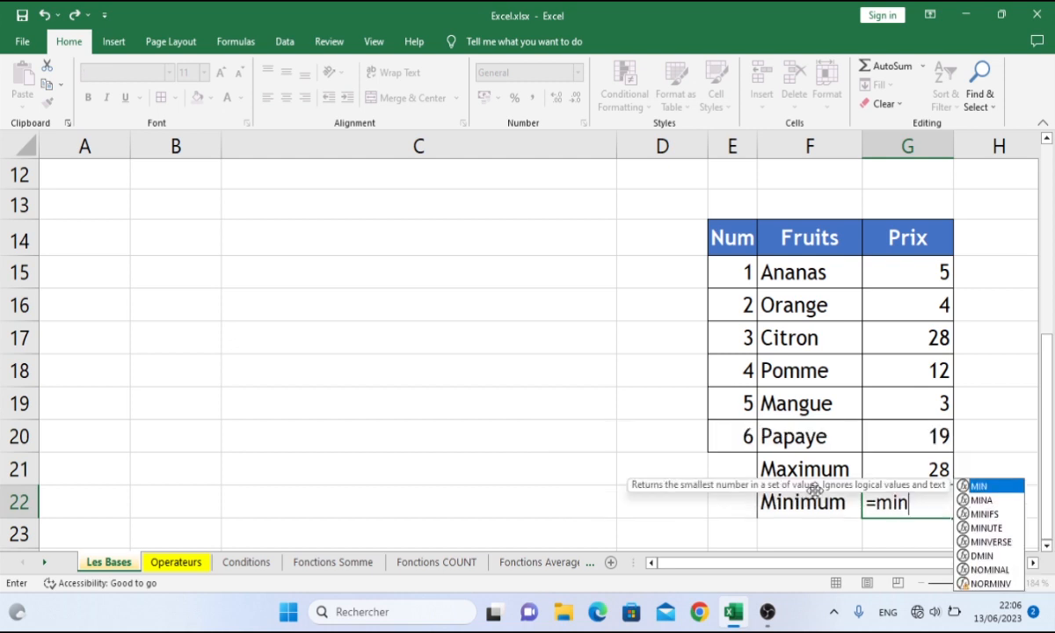
key(Tab)
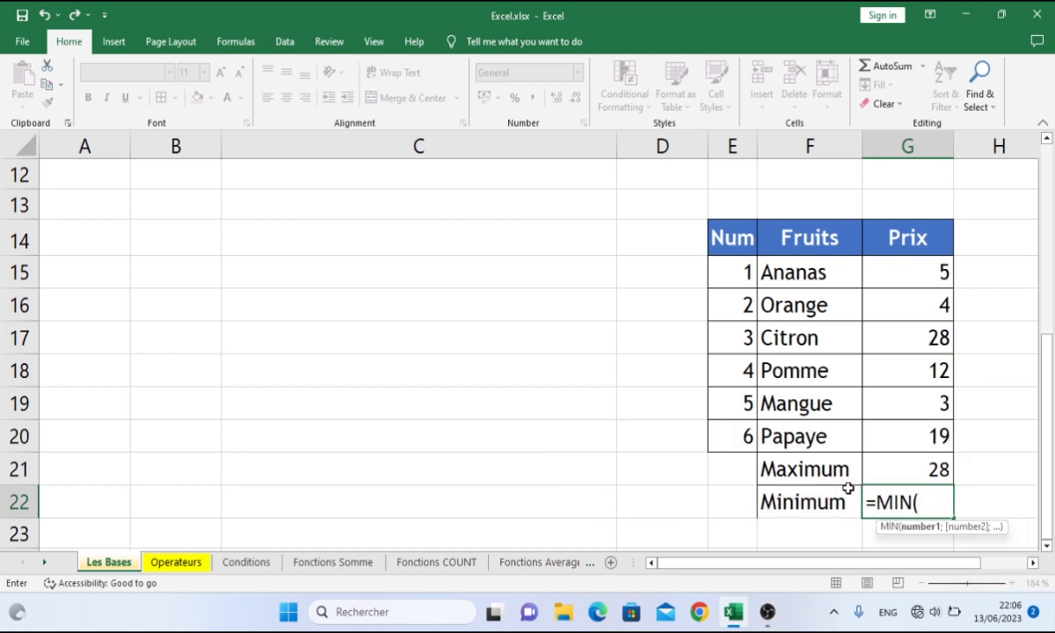
drag(870, 271, 940, 428)
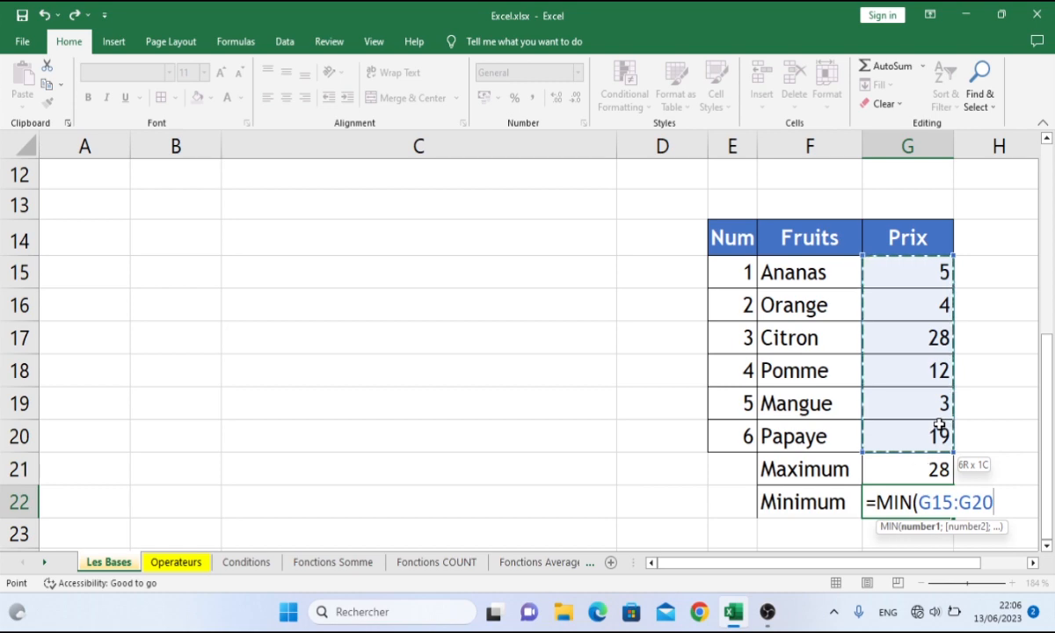
key(Return)
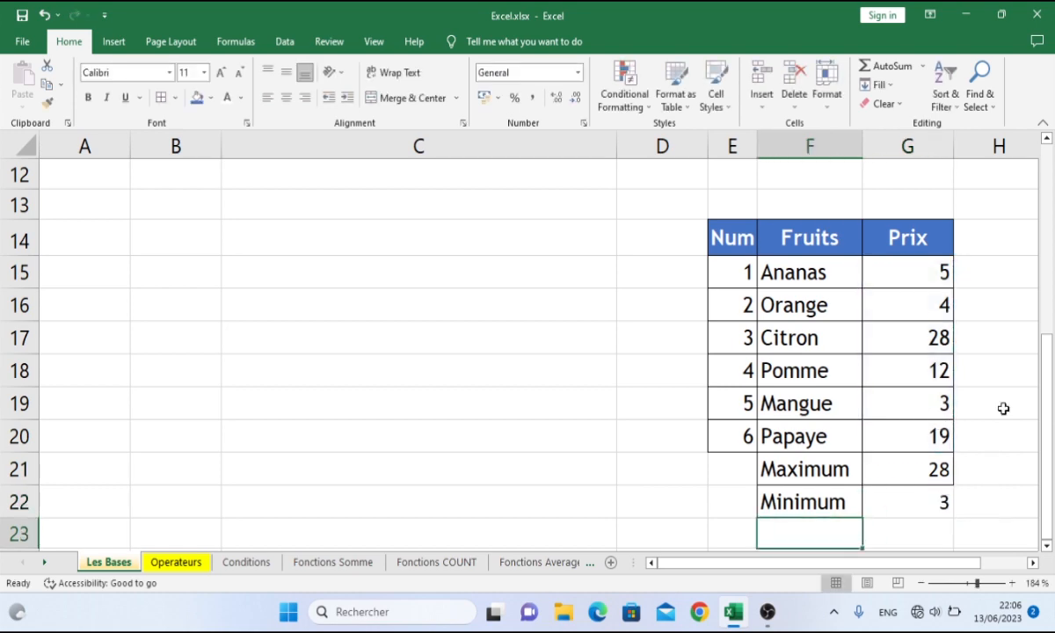
- Label F23 as Total and add up the prices in G23 with the SUM function over G15:G20
drag(1045, 400, 1051, 489)
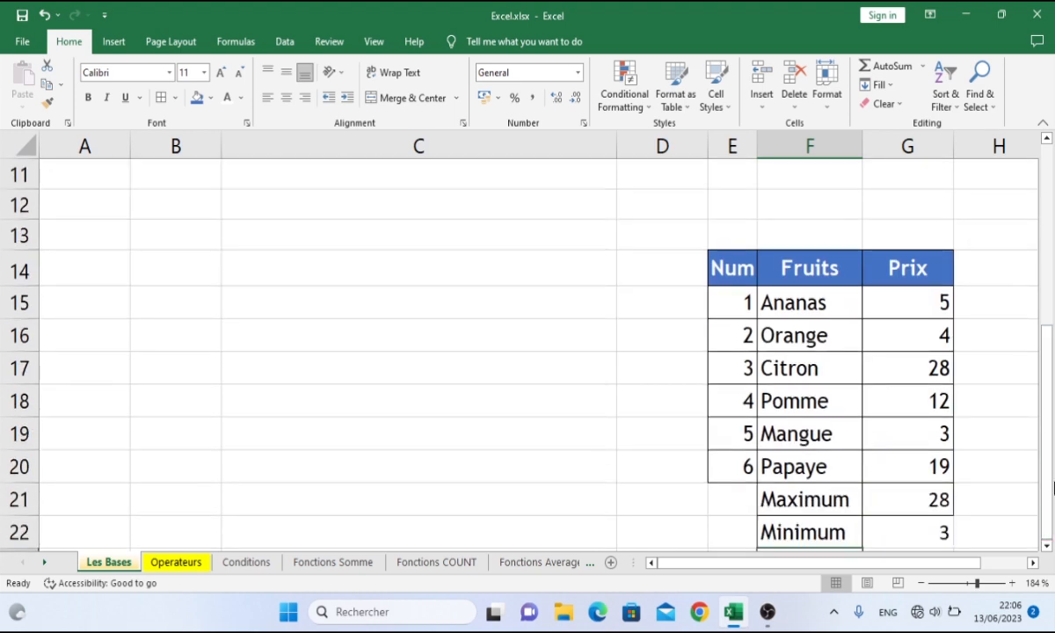
scroll(1049, 545, down, 1)
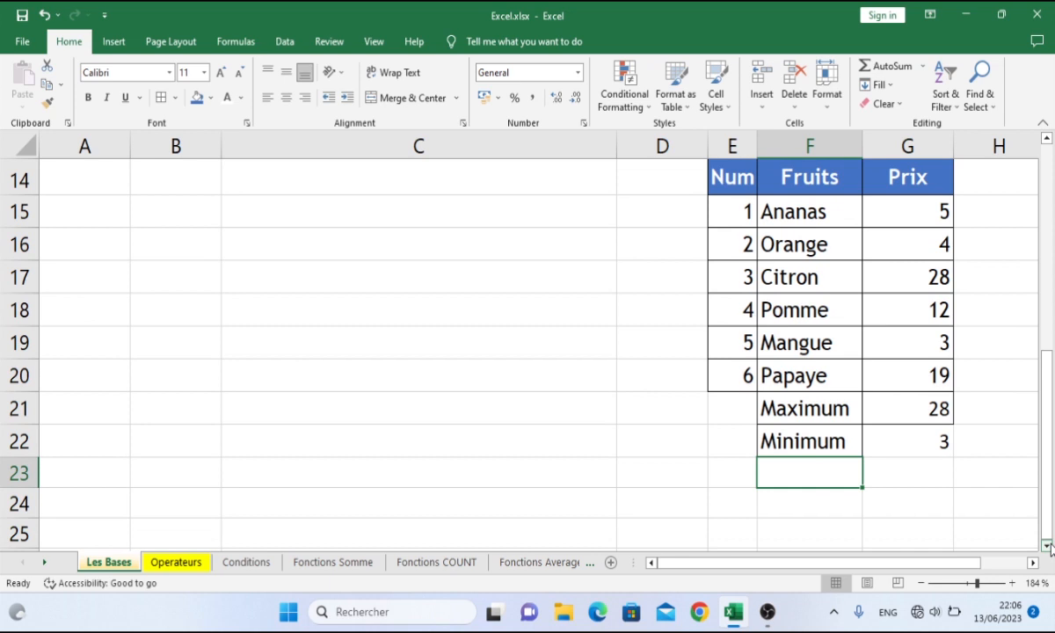
text(Total)
key(Tab)
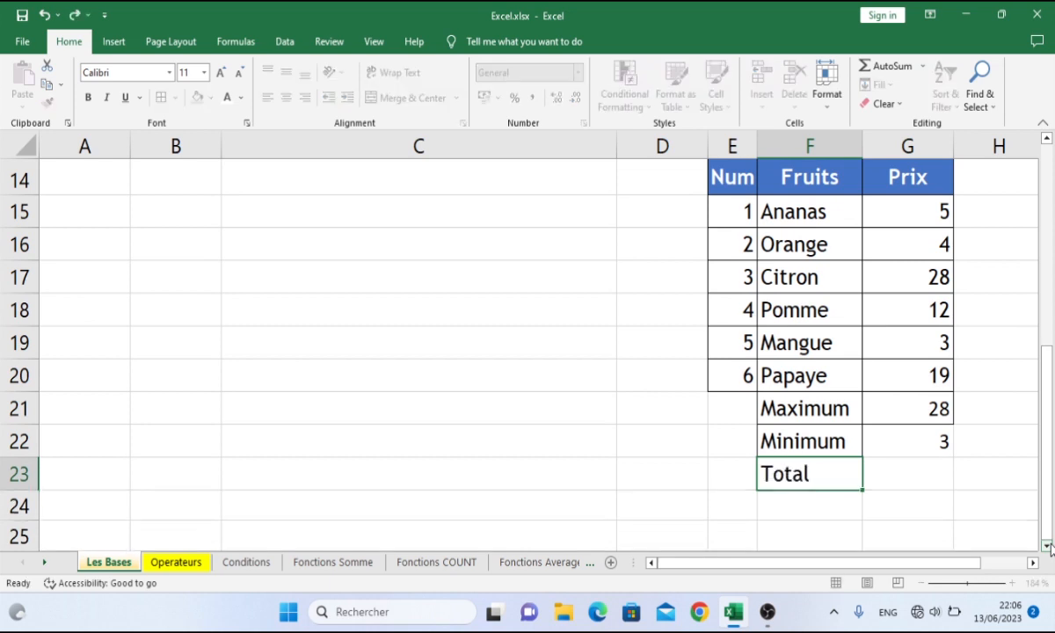
text(=)
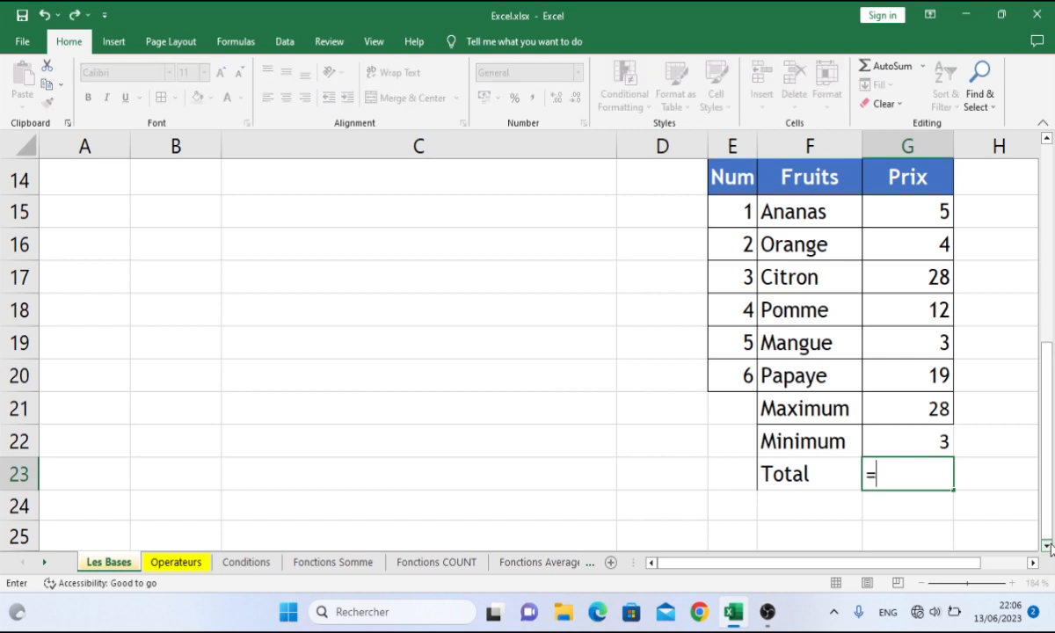
text(sum)
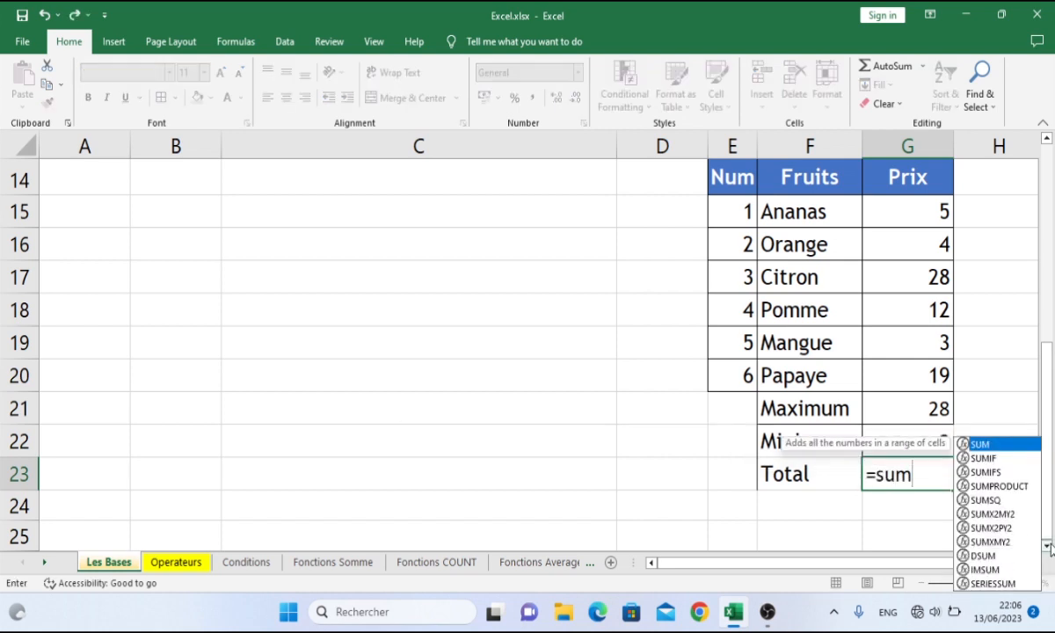
key(Tab)
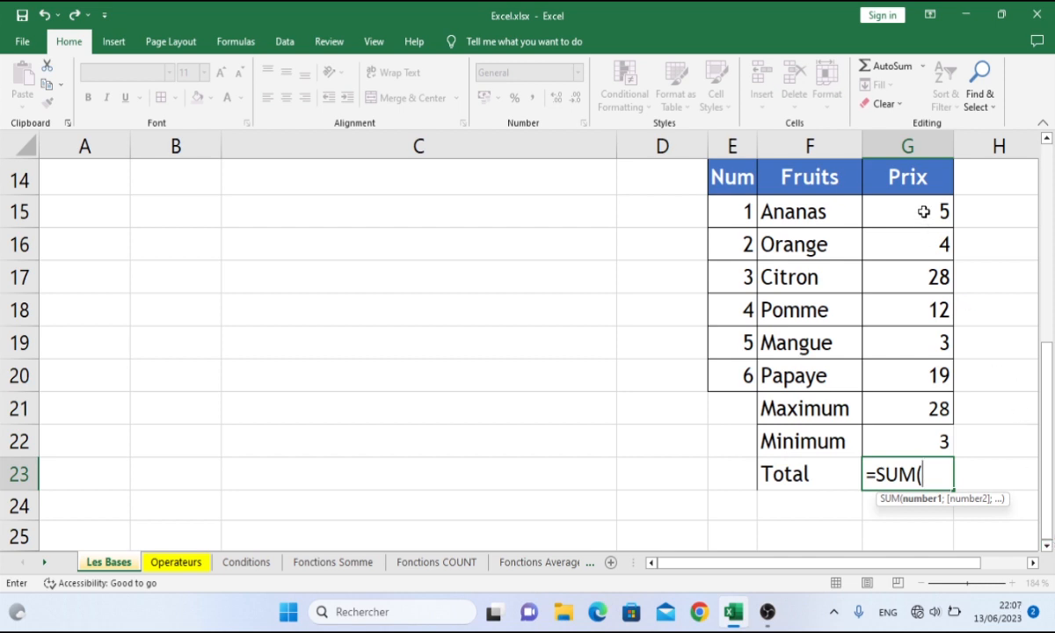
drag(906, 211, 942, 362)
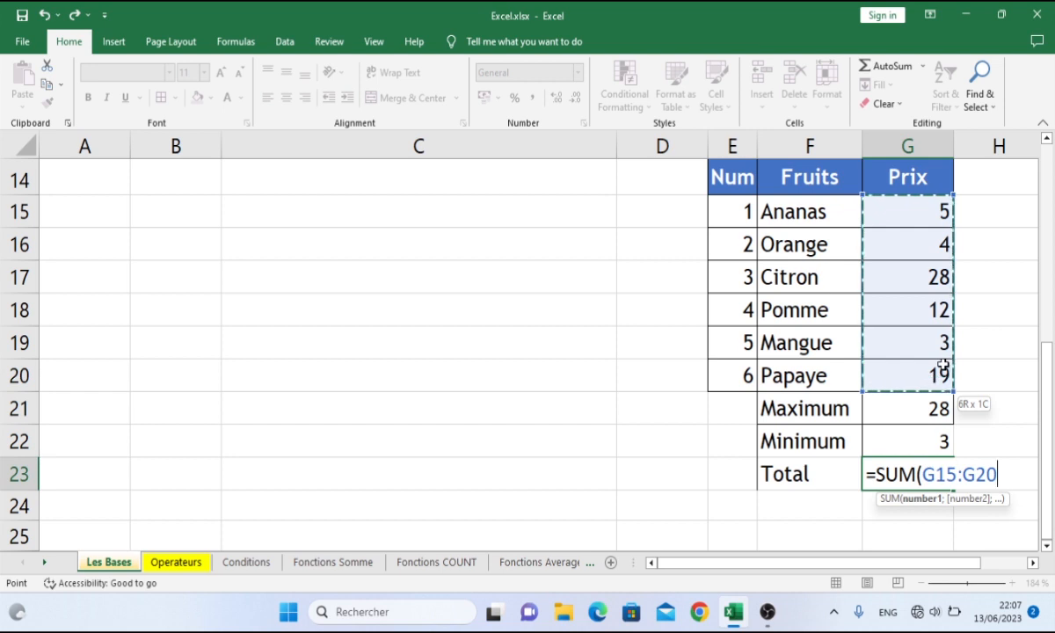
key(Return)
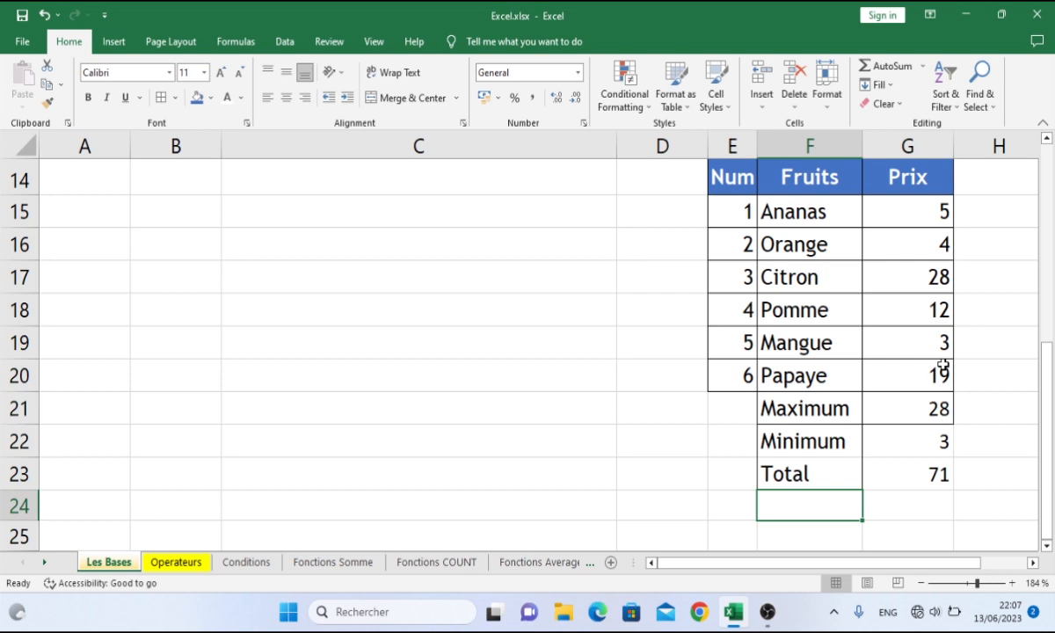
- Label F24 as Moyenne and calculate the average price in G24 with the AVERAGE function over G15:G20
text(Moyenne)
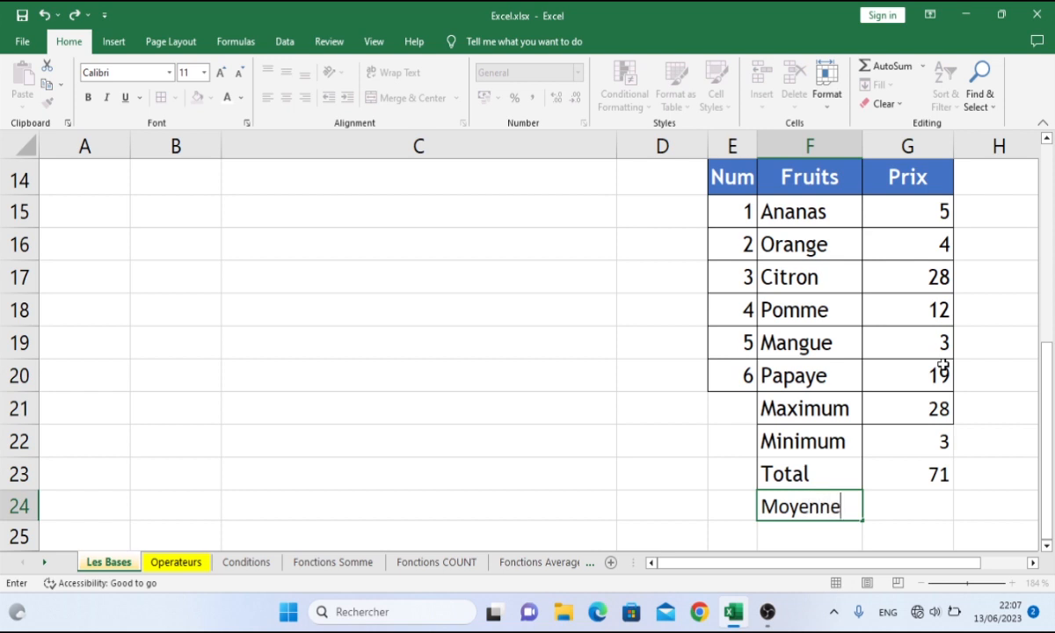
key(Tab)
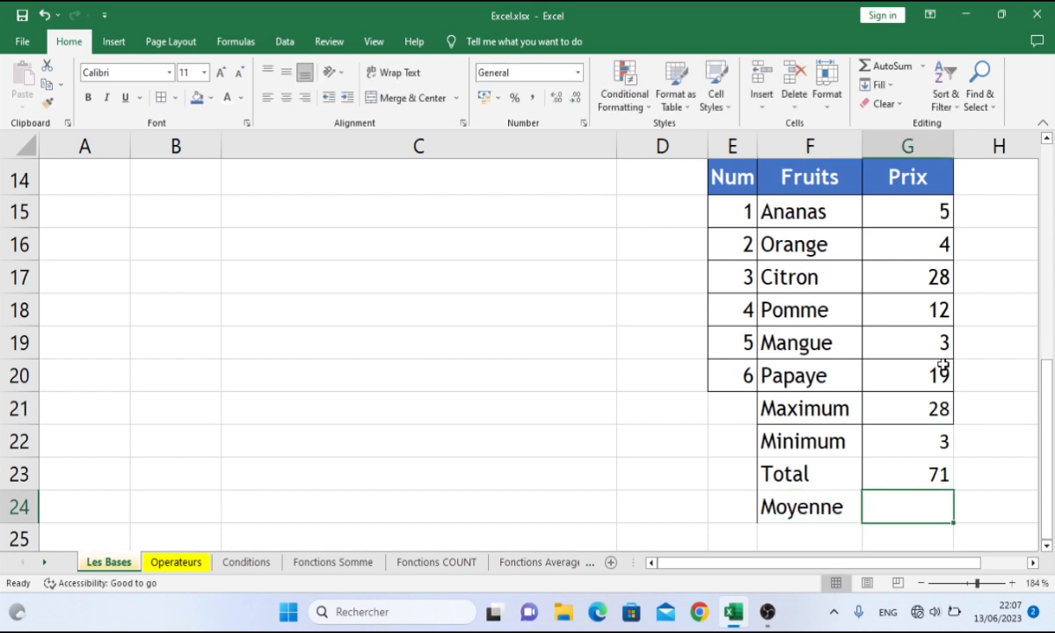
text(=aver)
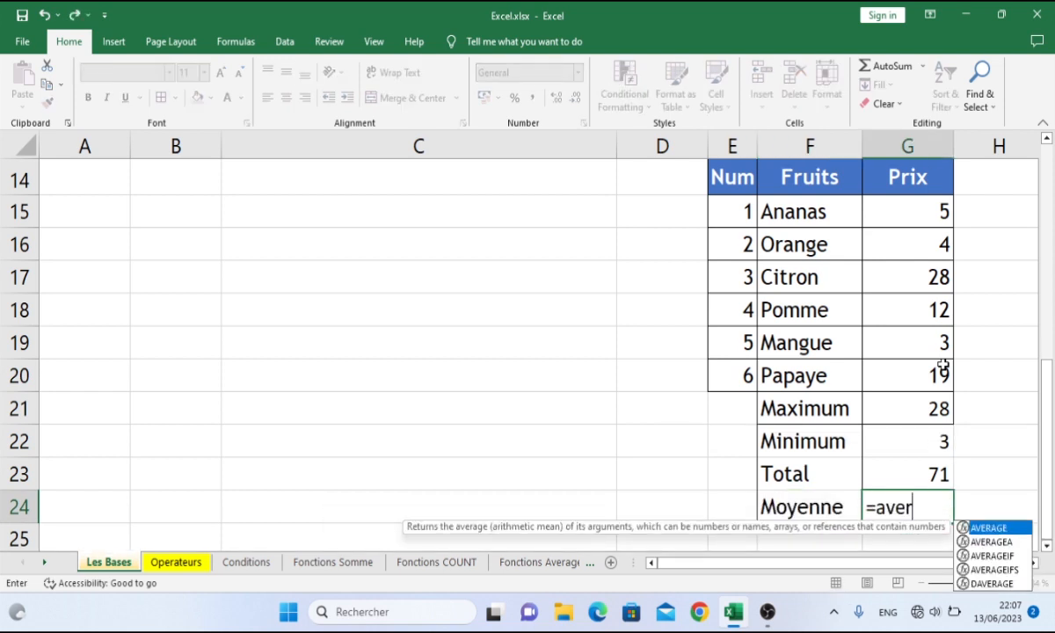
key(Tab)
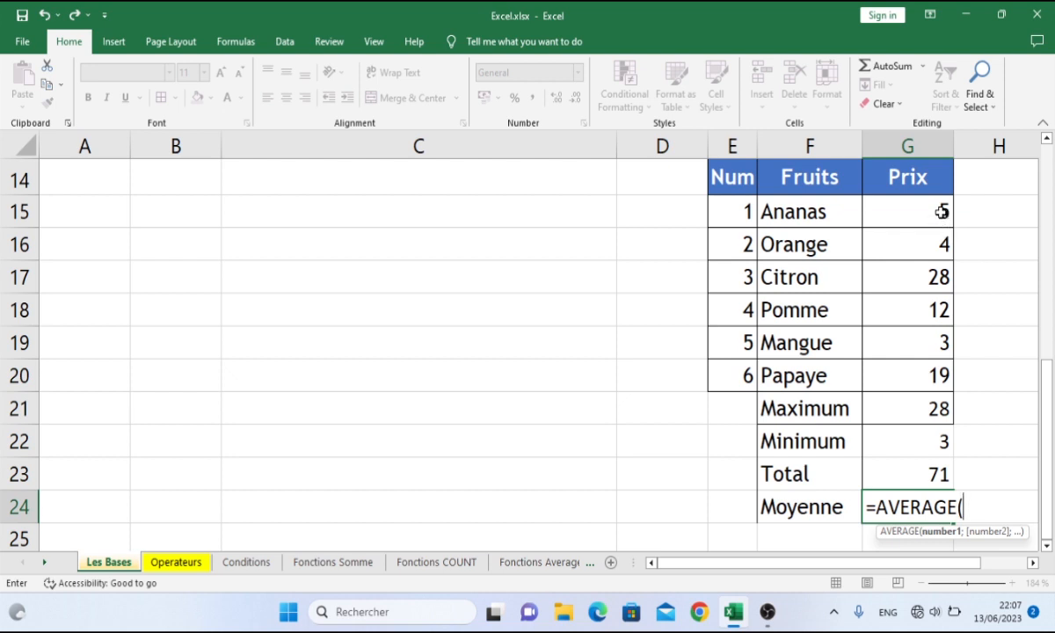
drag(942, 212, 937, 367)
key(Return)
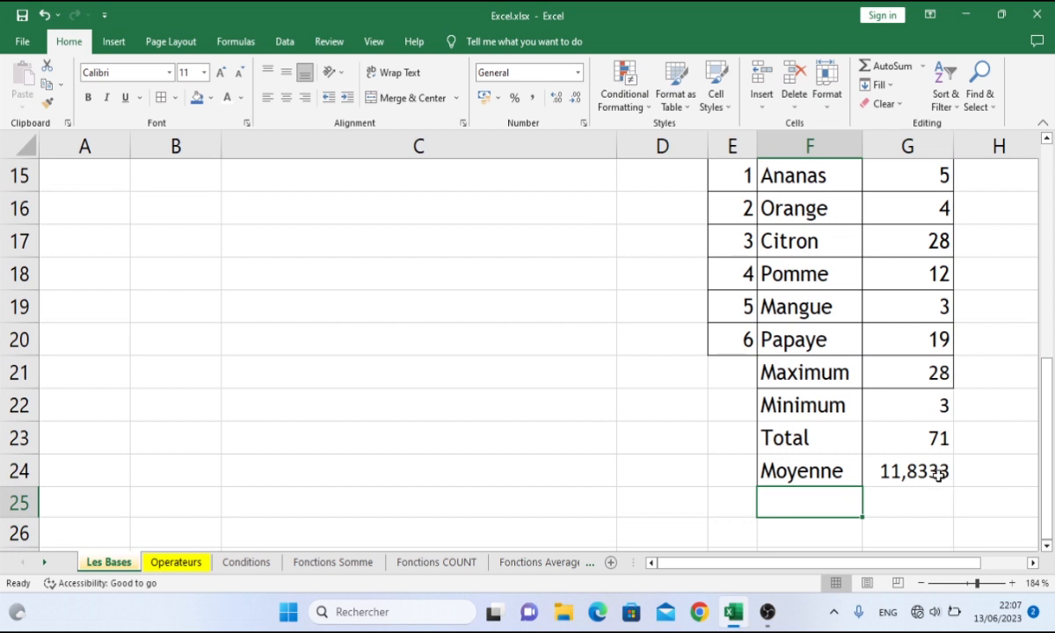
click(939, 475)
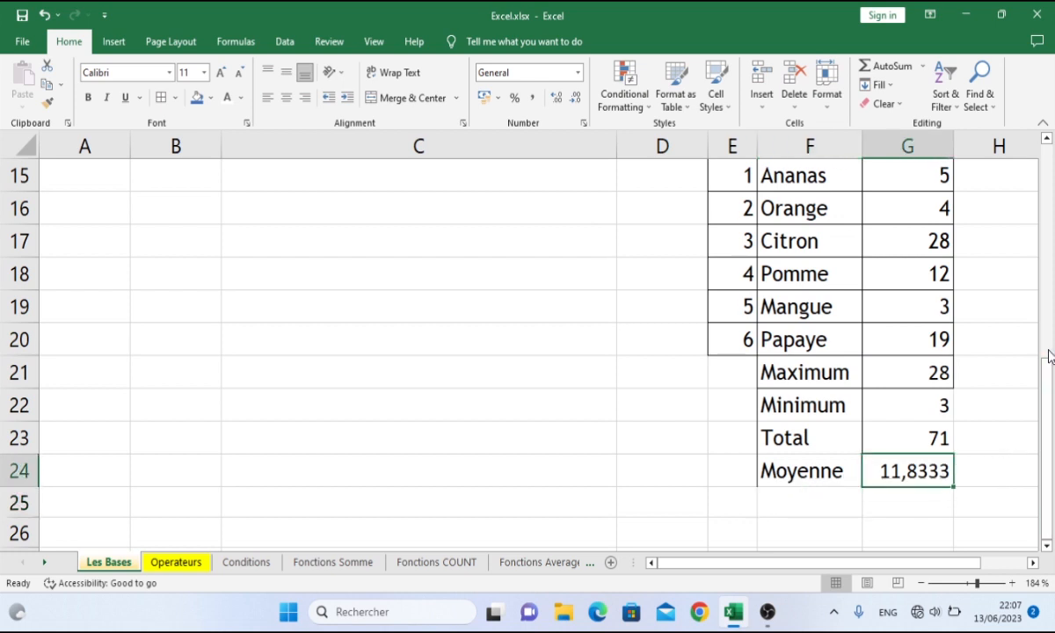
- Format the prices and calculated results in G15:G24 as Currency in euros
drag(1048, 355, 1050, 354)
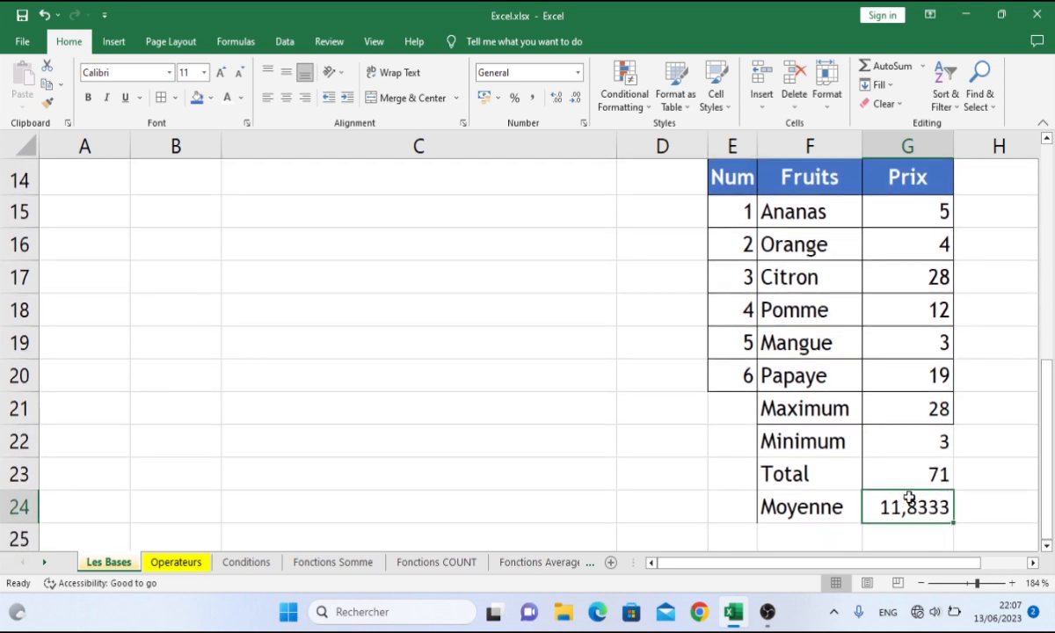
drag(1049, 435, 1051, 421)
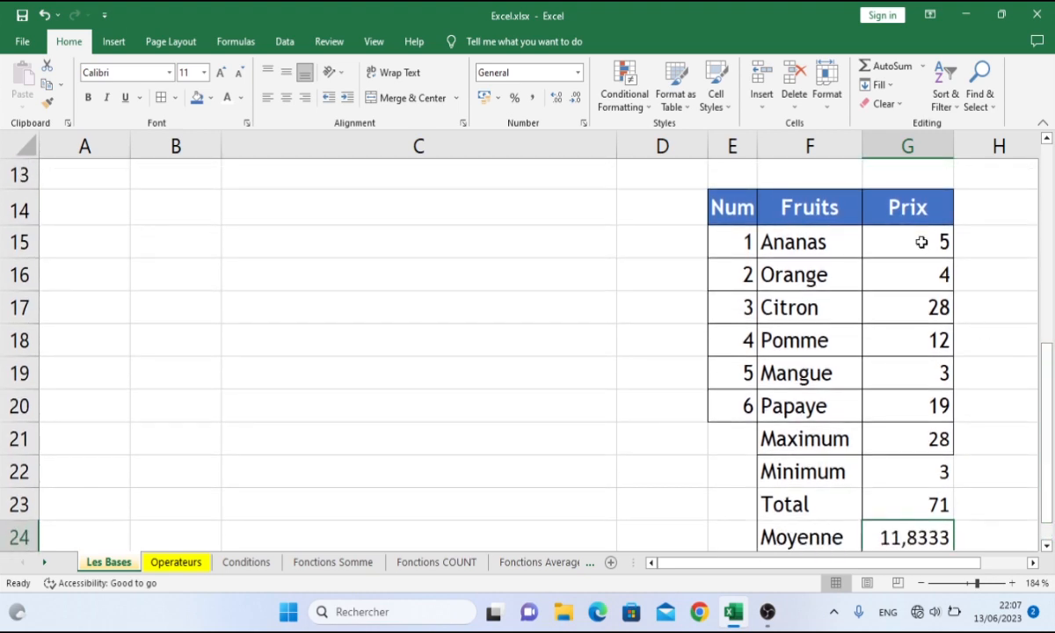
drag(923, 242, 942, 397)
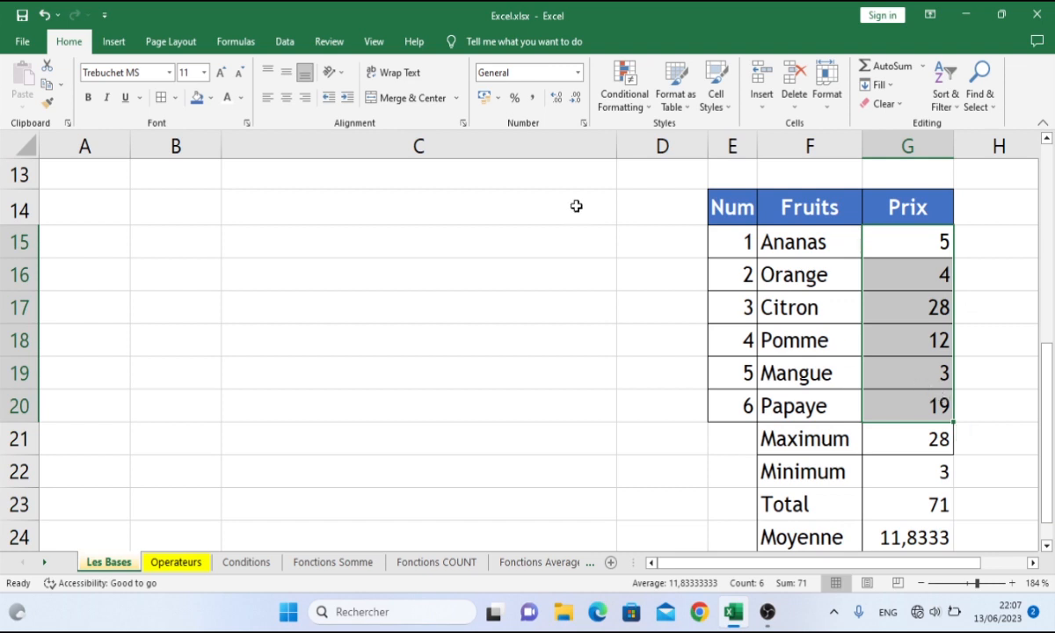
click(578, 73)
key(Escape)
drag(925, 240, 948, 536)
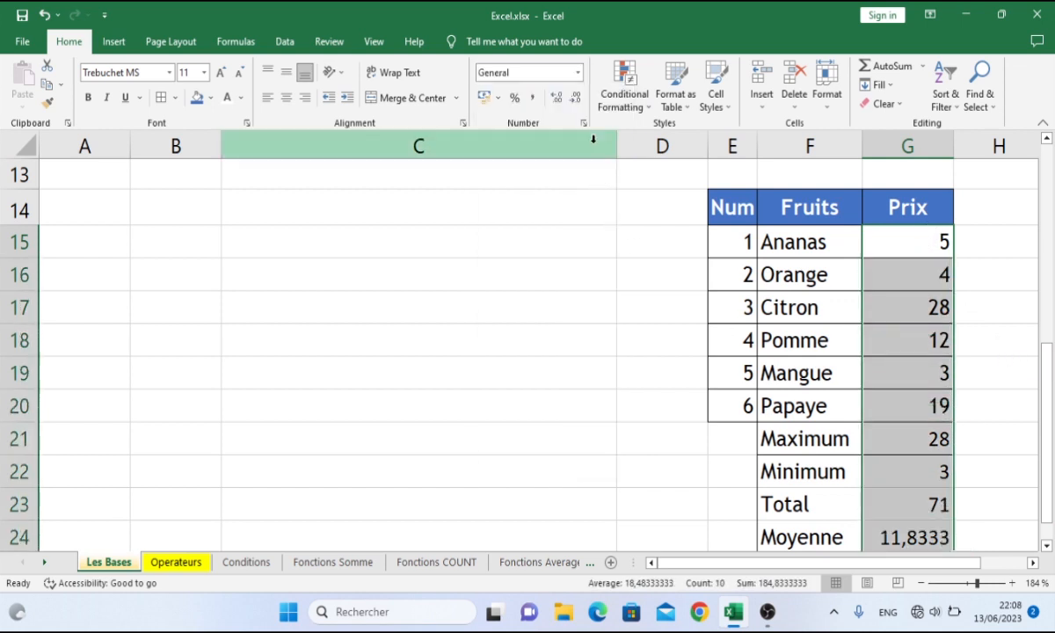
click(578, 73)
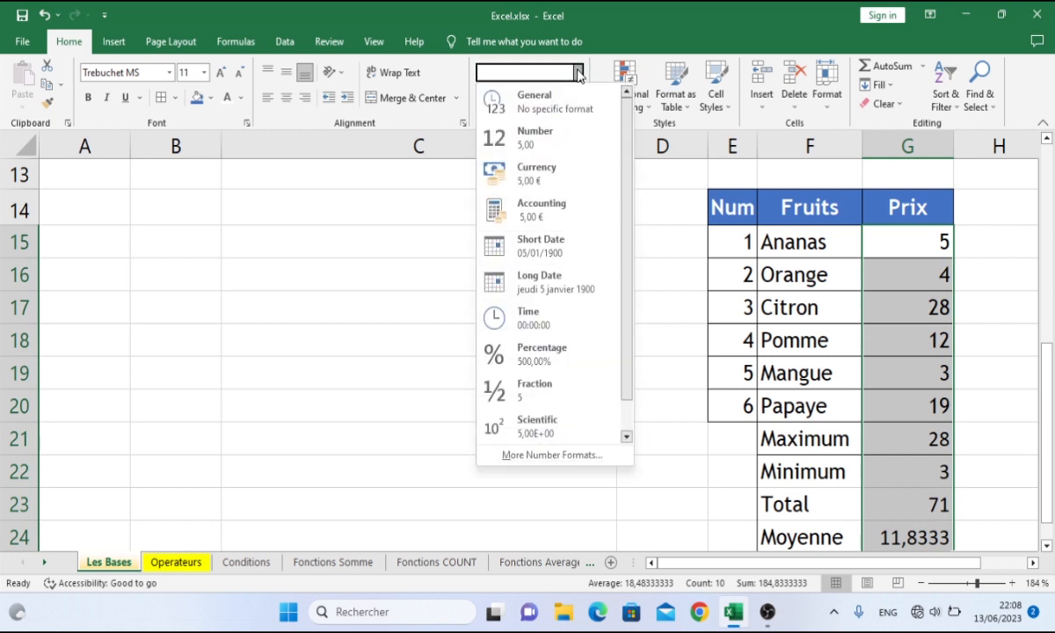
click(566, 180)
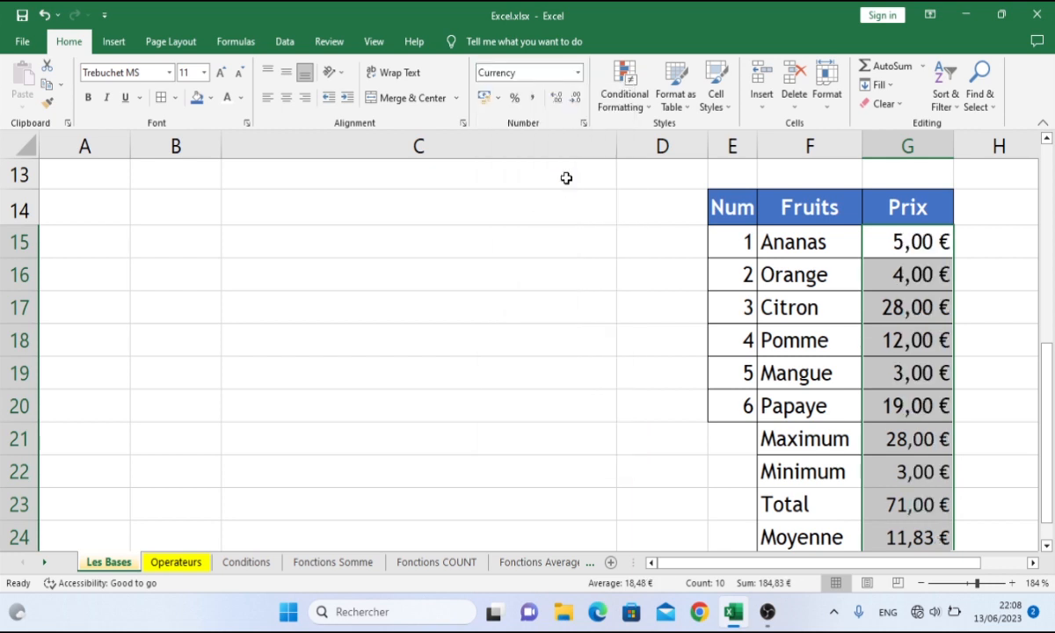
click(883, 337)
drag(1052, 430, 1052, 472)
click(1015, 420)
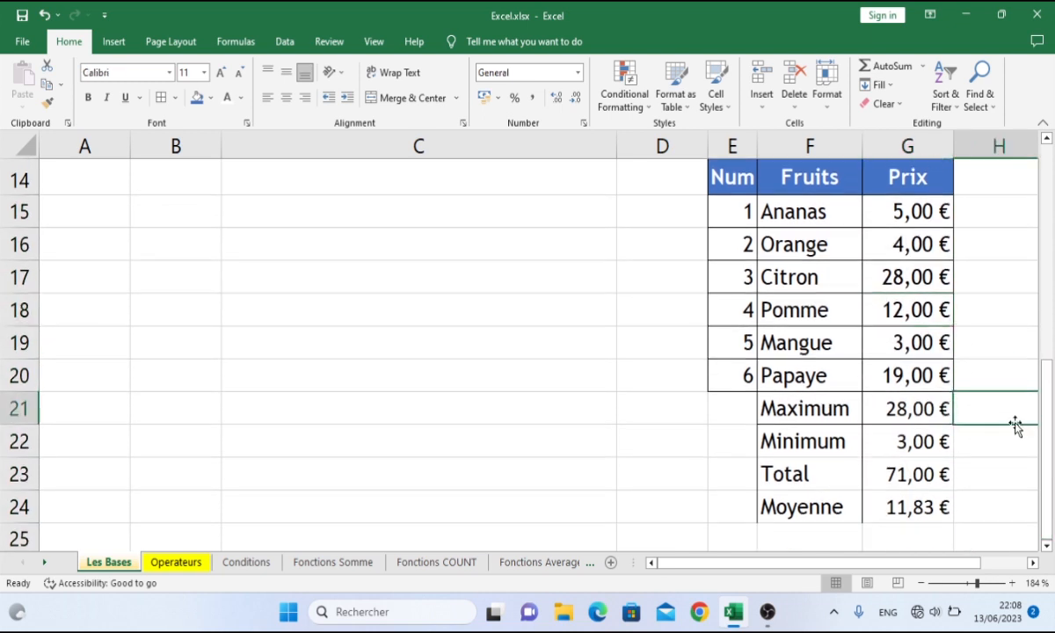
- Review the Sommaire topic list, especially item 7, References de Cellules
drag(1053, 428, 1046, 265)
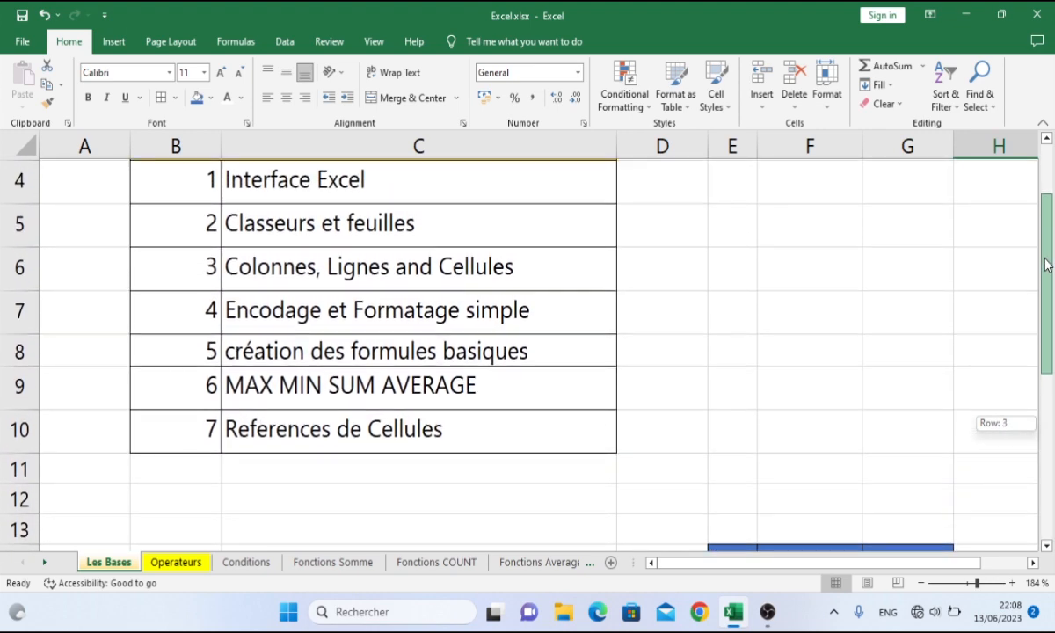
drag(1046, 265, 1043, 263)
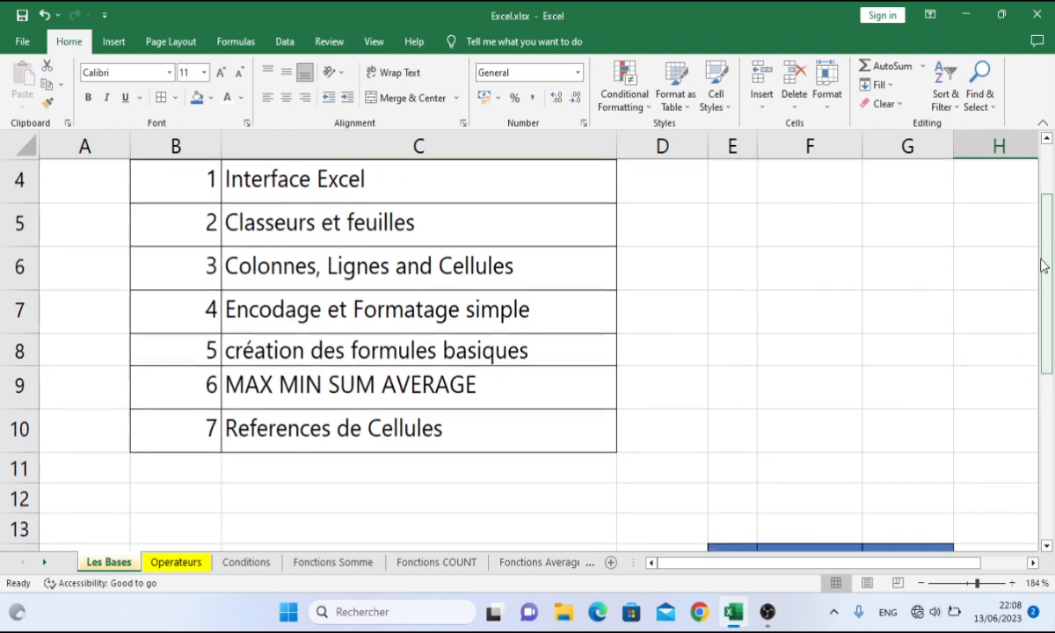
click(191, 436)
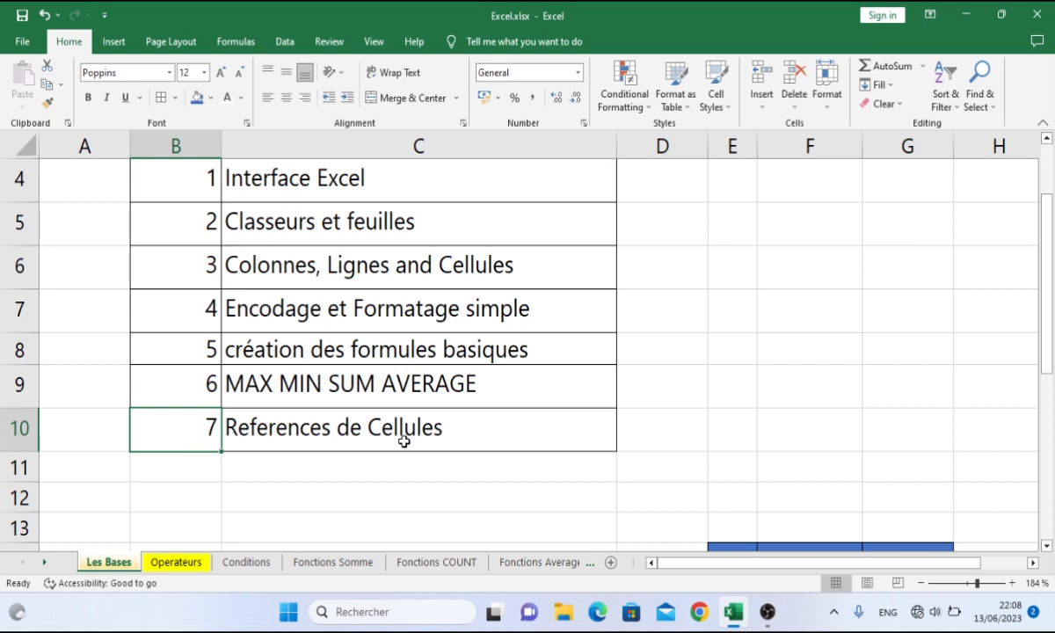
drag(1047, 362, 1046, 359)
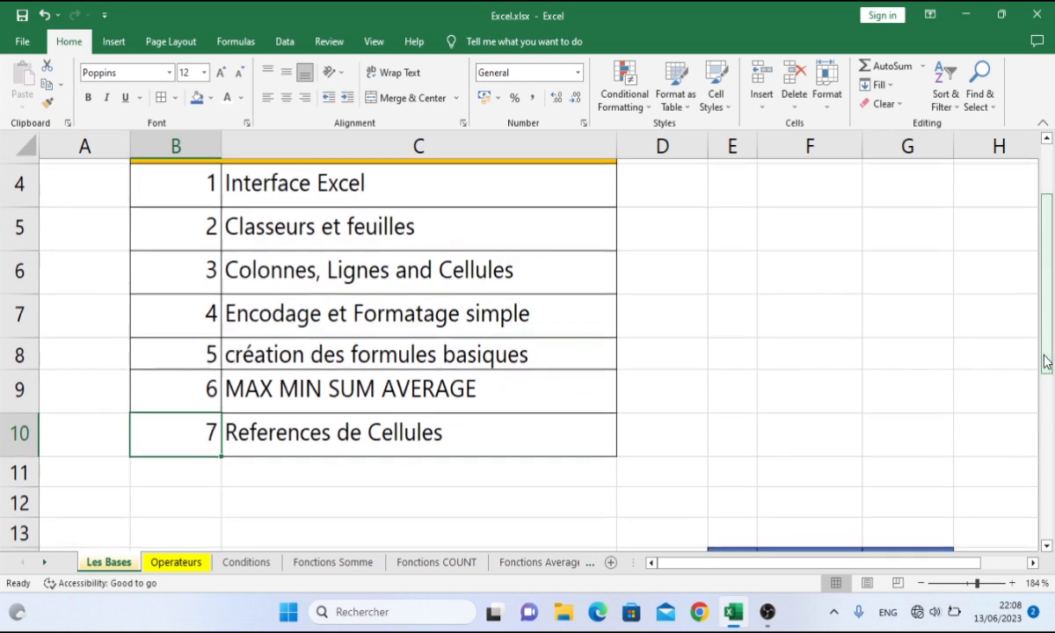
click(336, 424)
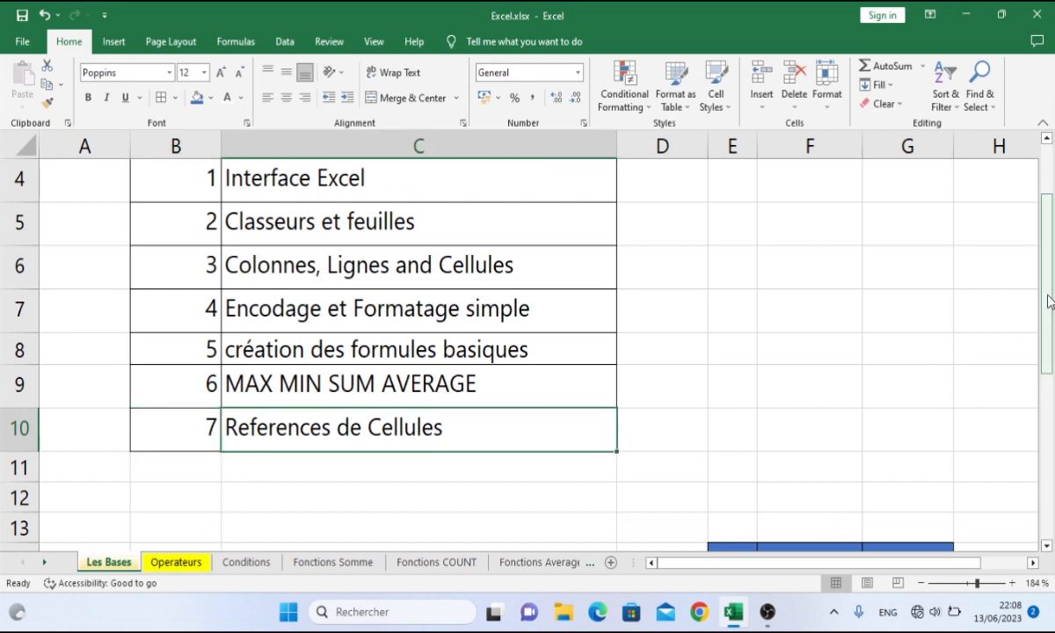
drag(1047, 301, 1046, 229)
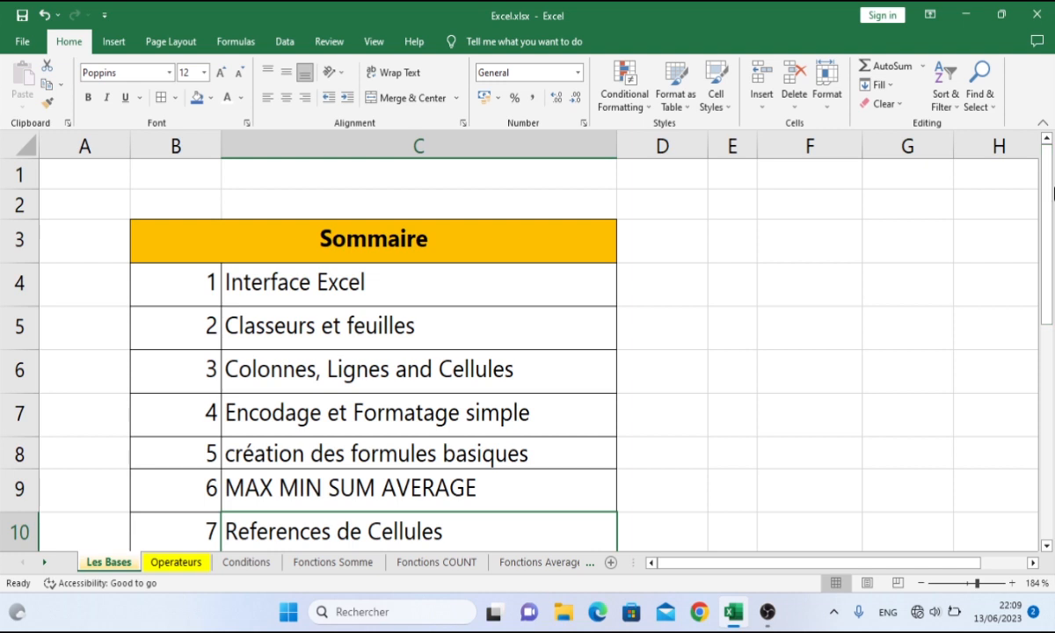
click(778, 288)
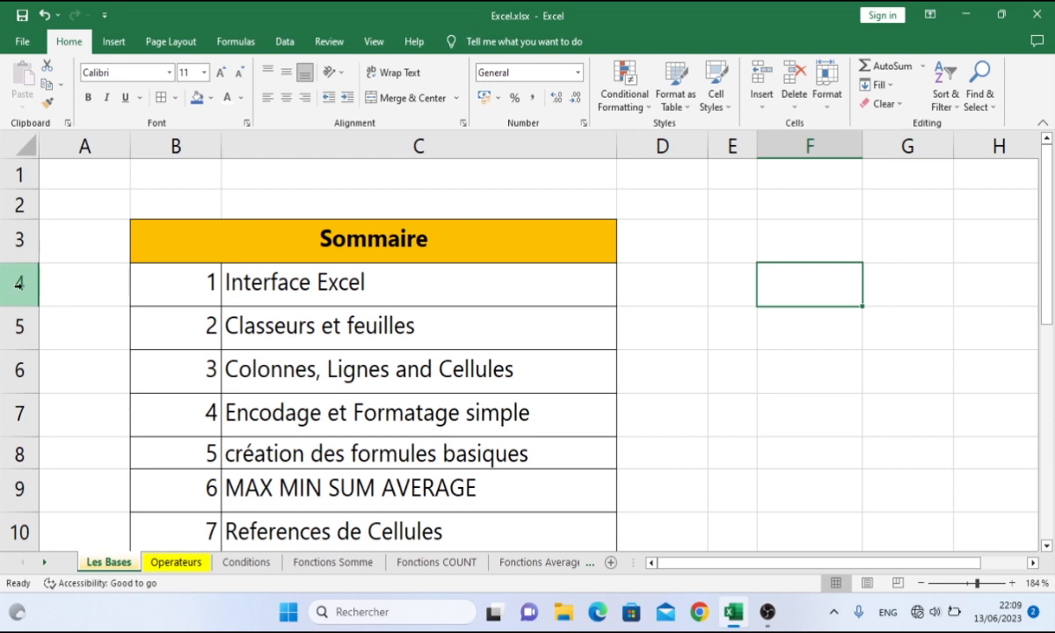
click(1011, 367)
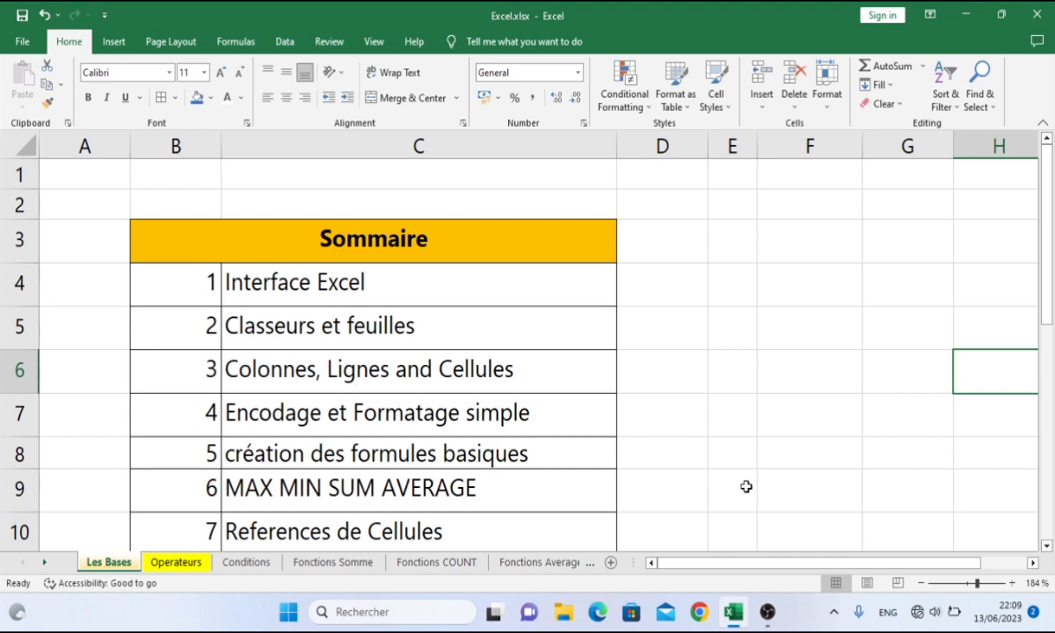
- In the empty area beside the fruit table, enter the label Taux in J12 and the rate 50 in K12
drag(873, 565, 967, 546)
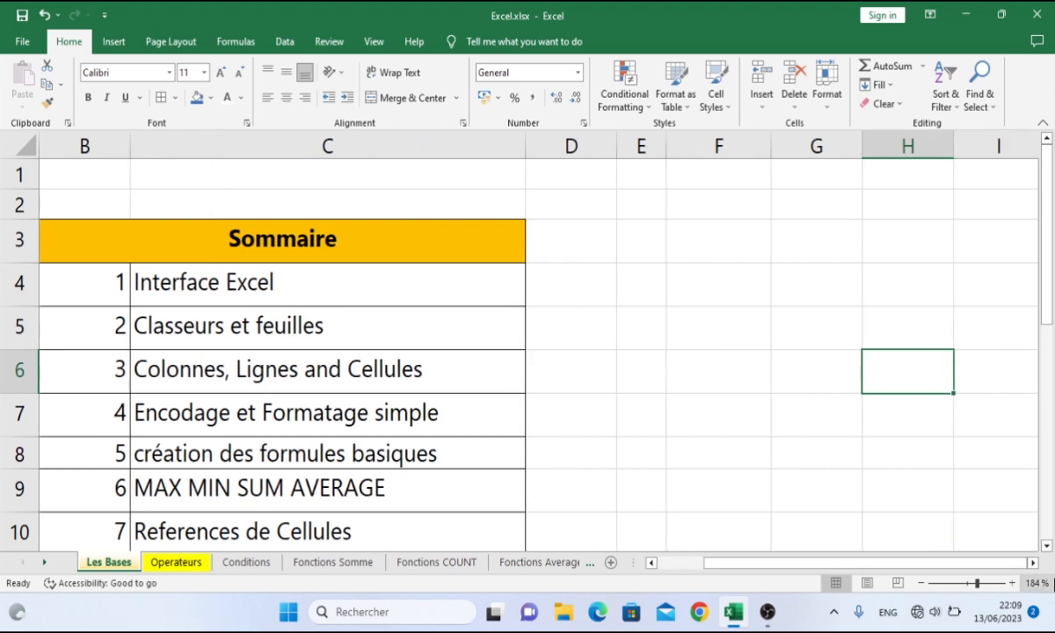
click(1048, 546)
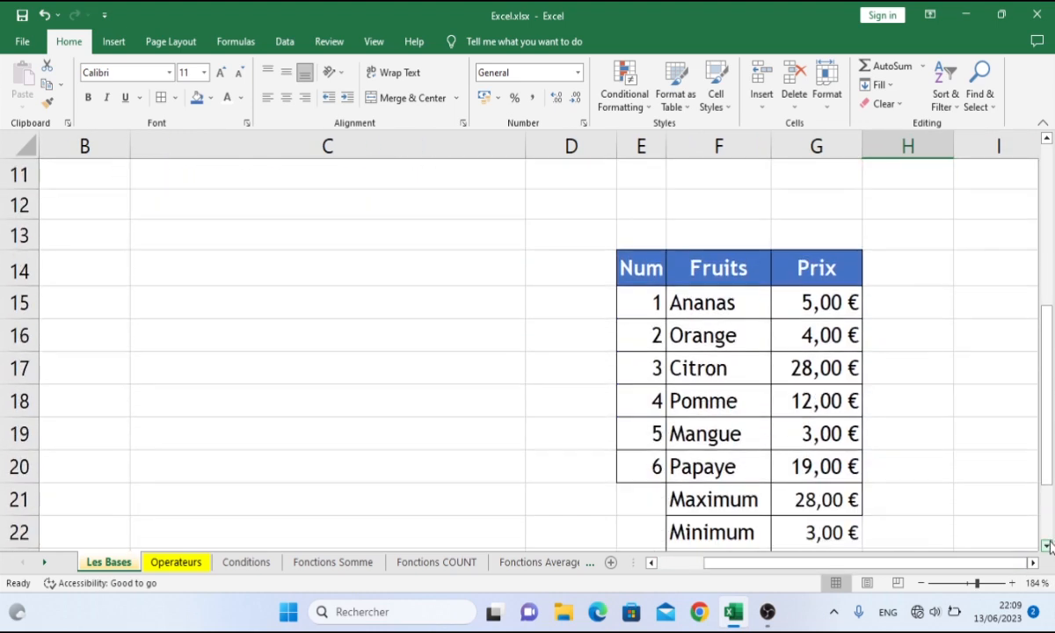
drag(934, 563, 1034, 567)
click(1033, 567)
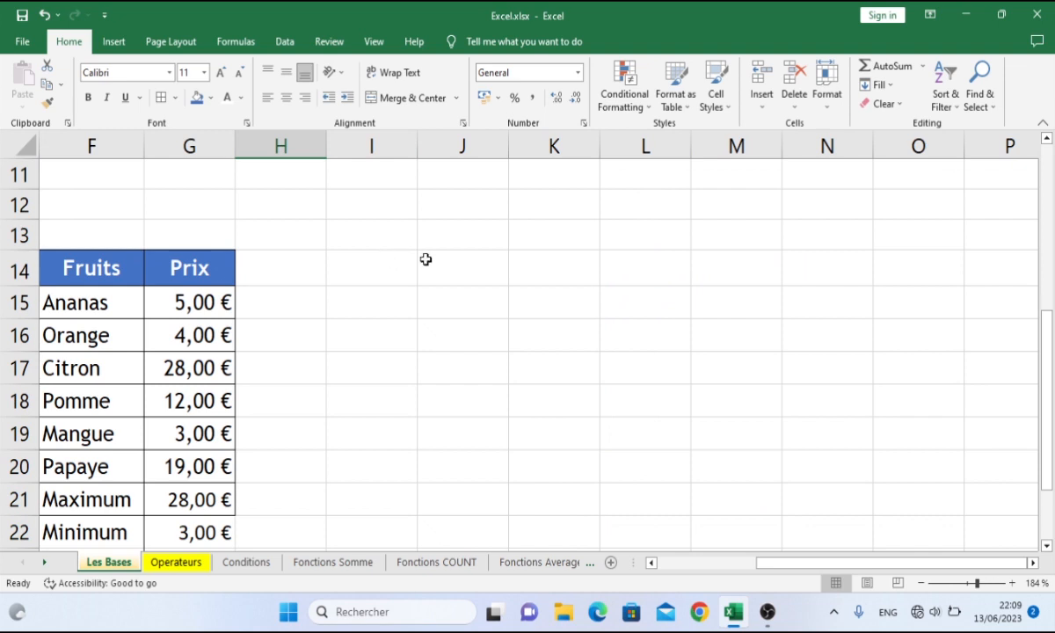
click(463, 263)
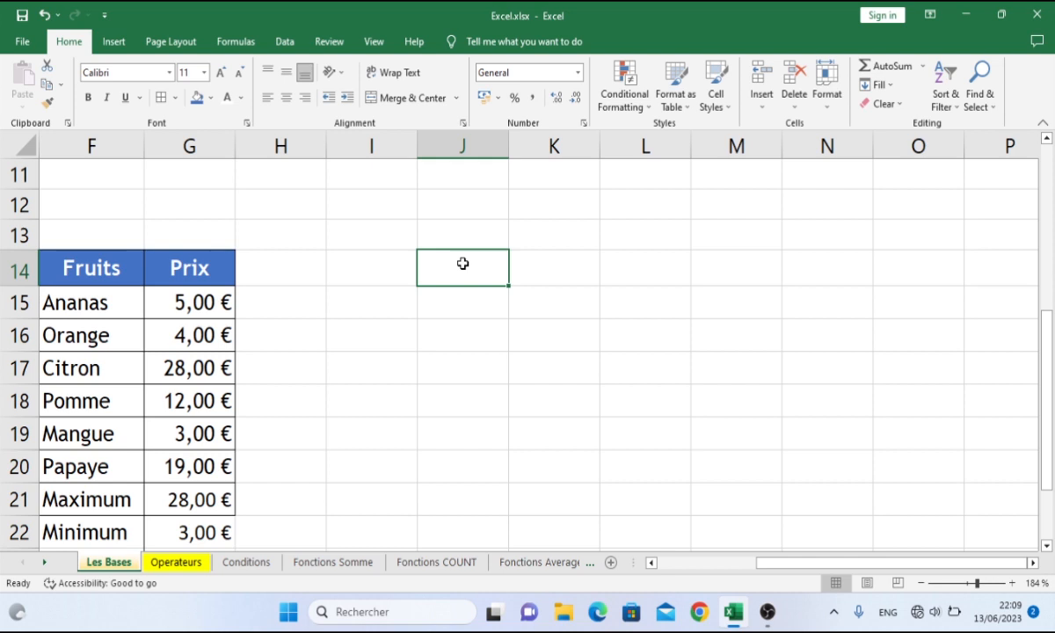
click(469, 209)
text(Taux)
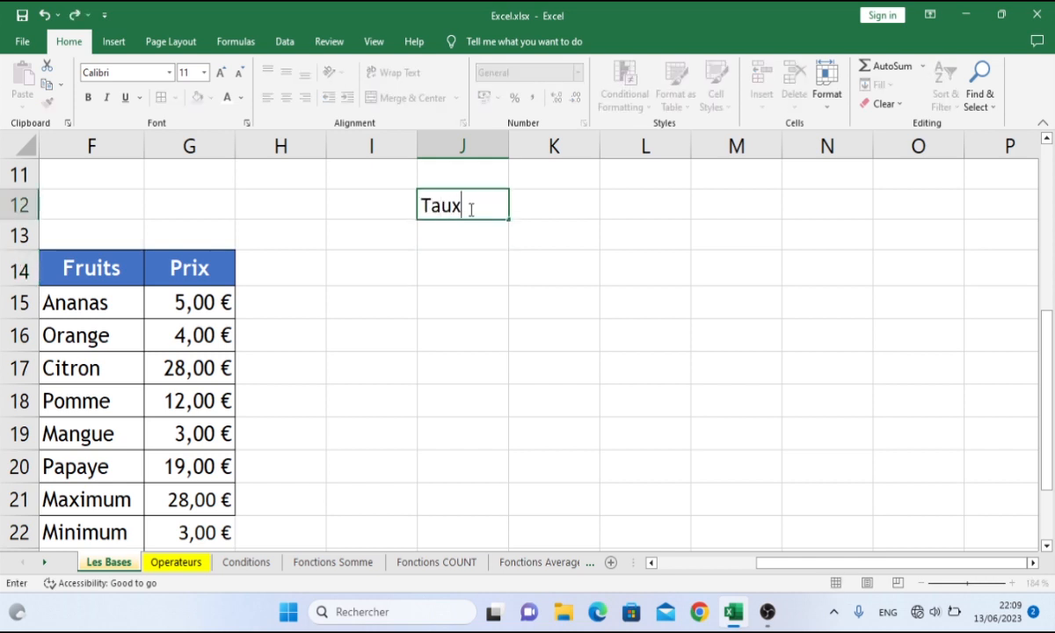
key(Tab)
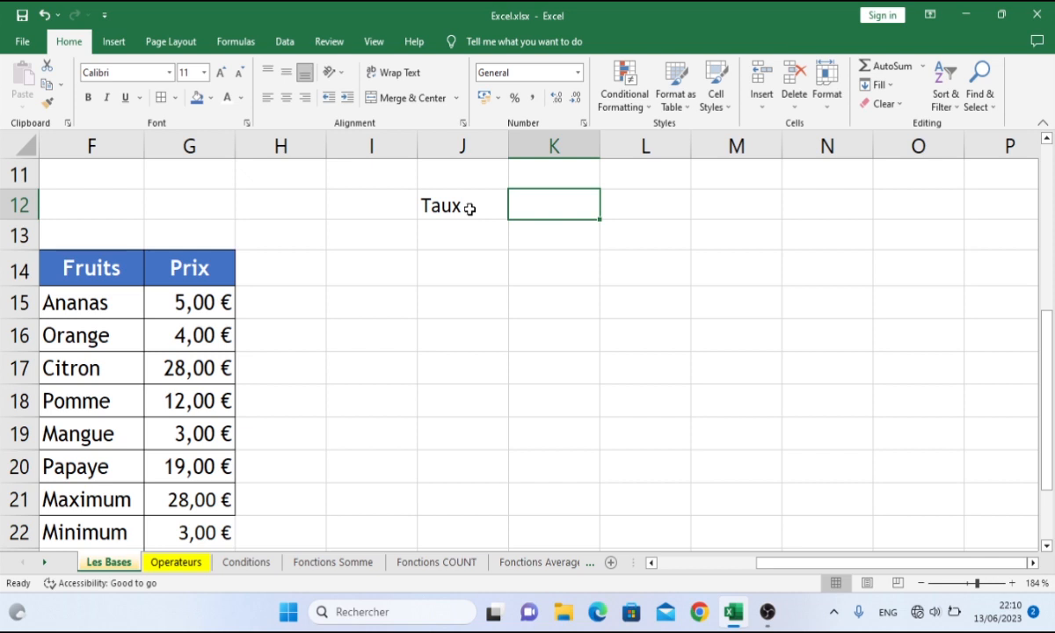
text(50)
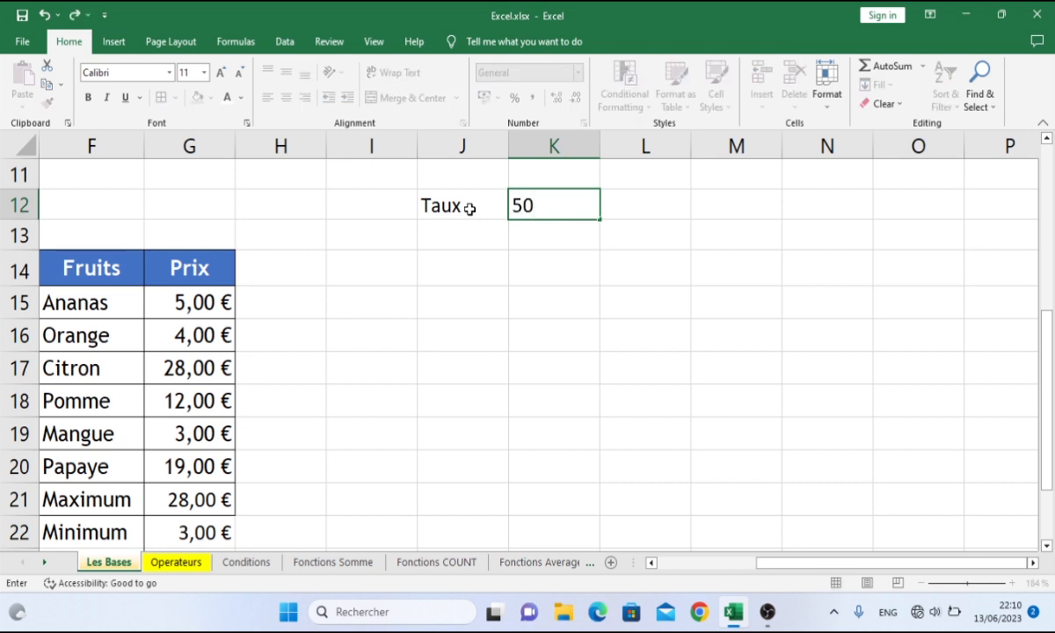
key(Return)
- Apply all borders to the rate cells J12:K12
drag(469, 208, 530, 207)
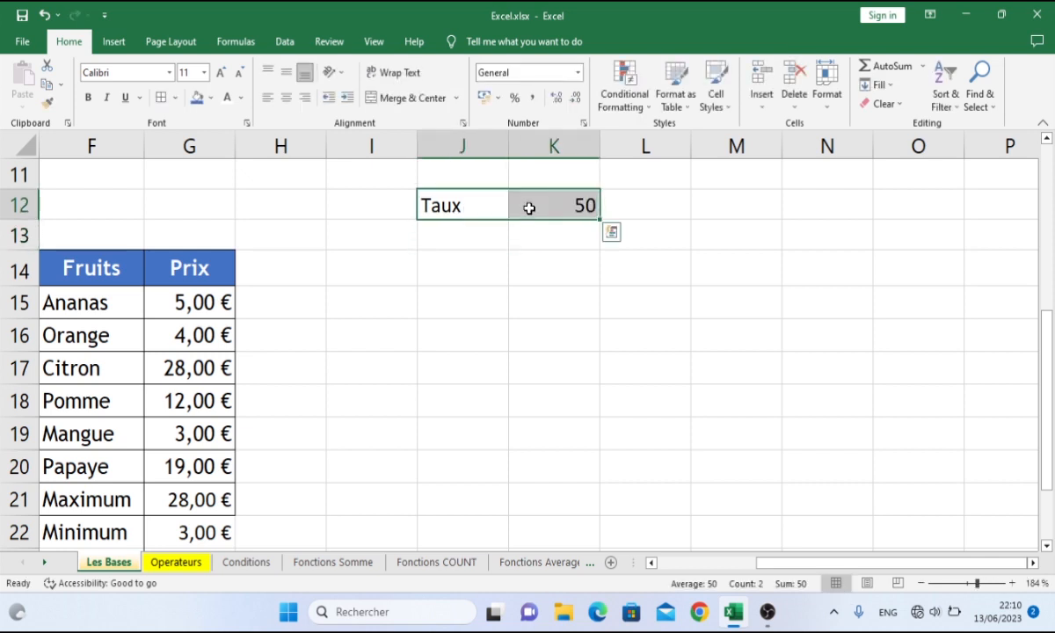
click(167, 103)
click(594, 257)
- Enter the headers Dollars in M13 and Cfa in N13, and apply all borders to M13:N18
click(714, 237)
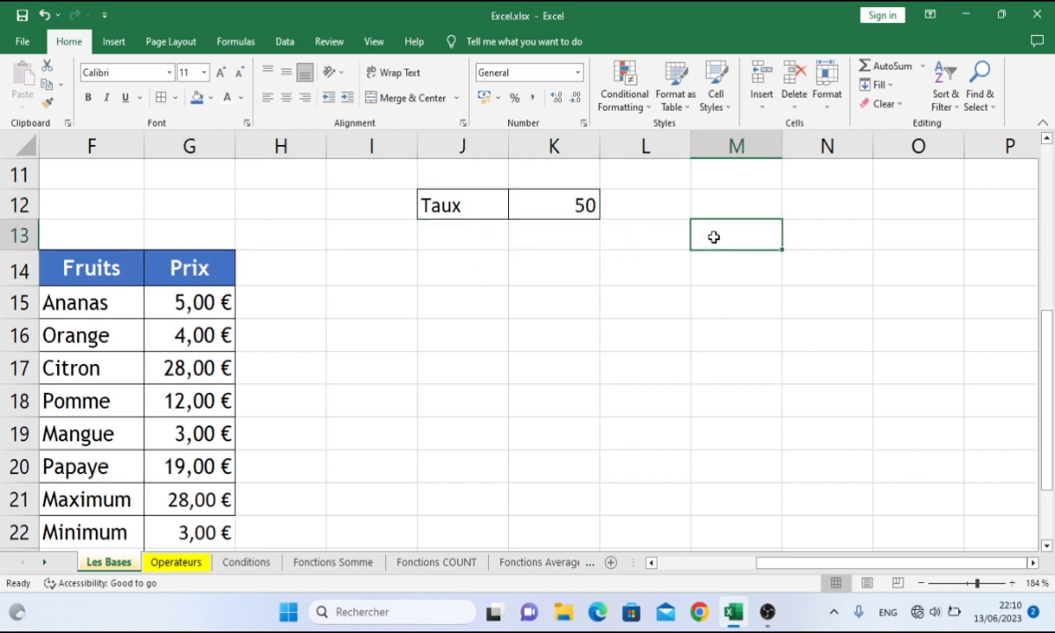
text(Dolla)
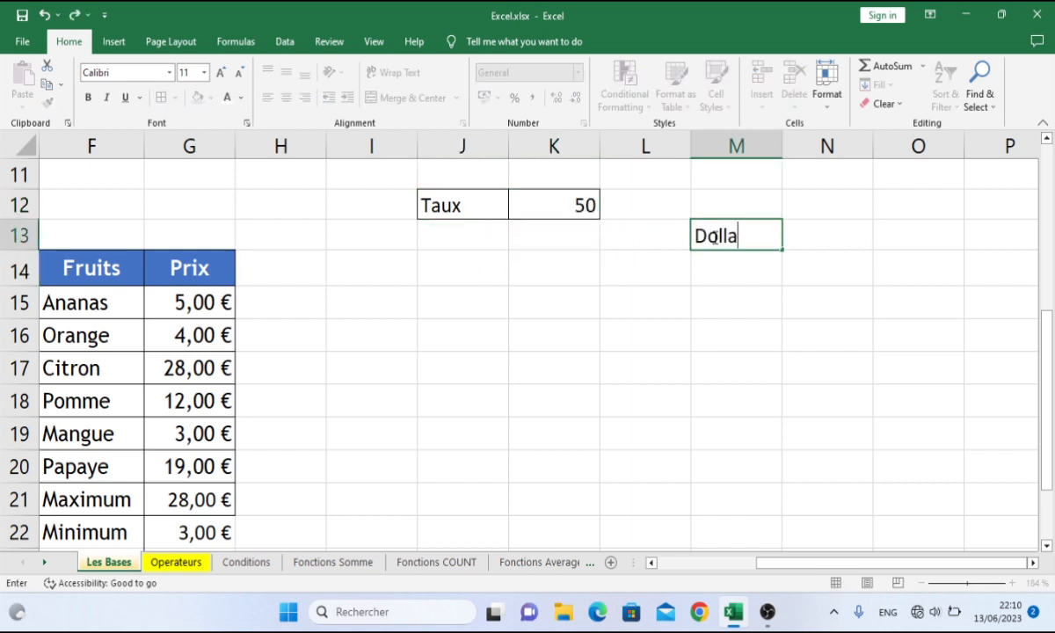
text(rs)
key(Tab)
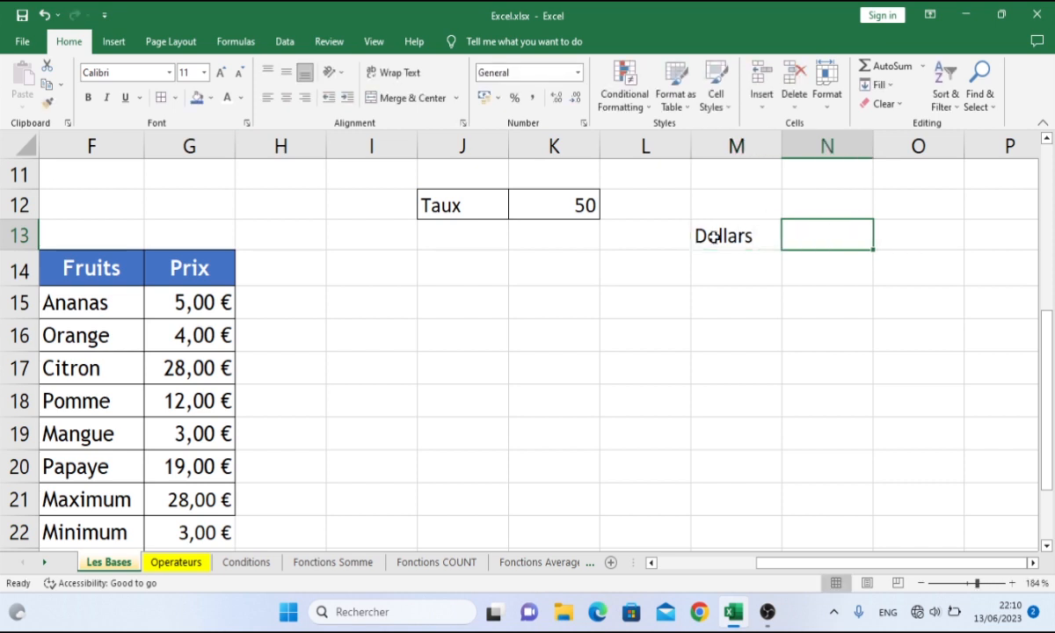
text(Cfa)
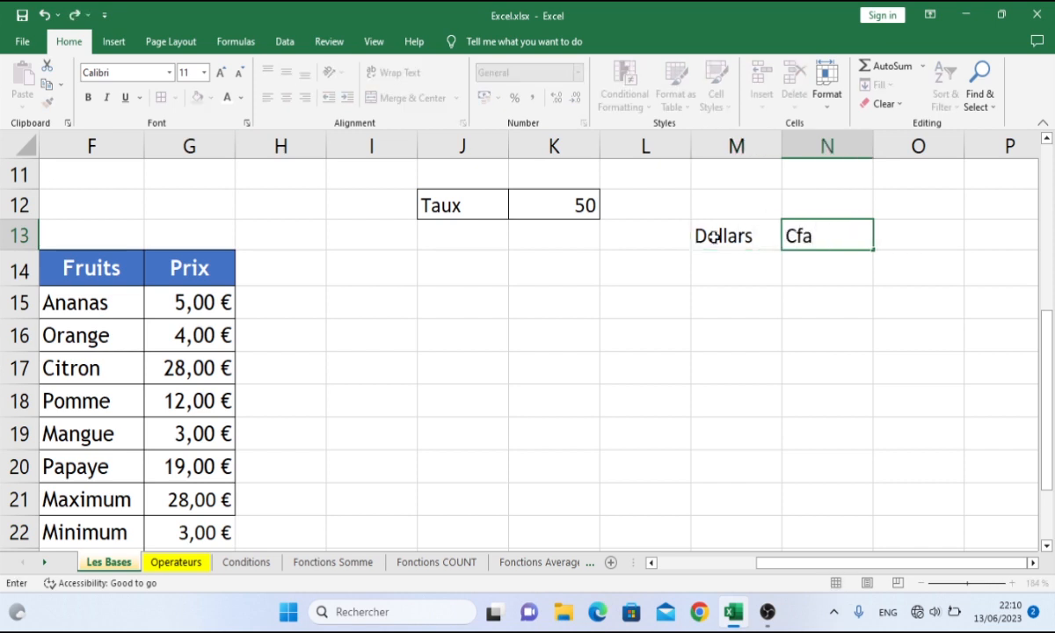
key(Return)
drag(716, 235, 845, 404)
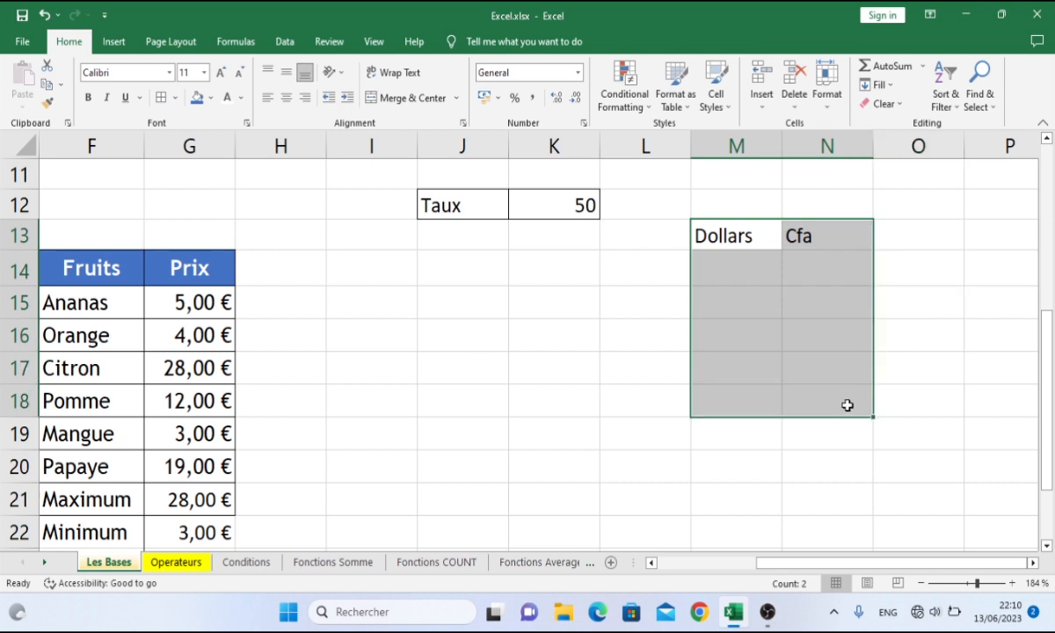
click(161, 98)
- Format the headers in M13:N13 with a light blue fill, centered alignment and bold text
drag(744, 238, 818, 235)
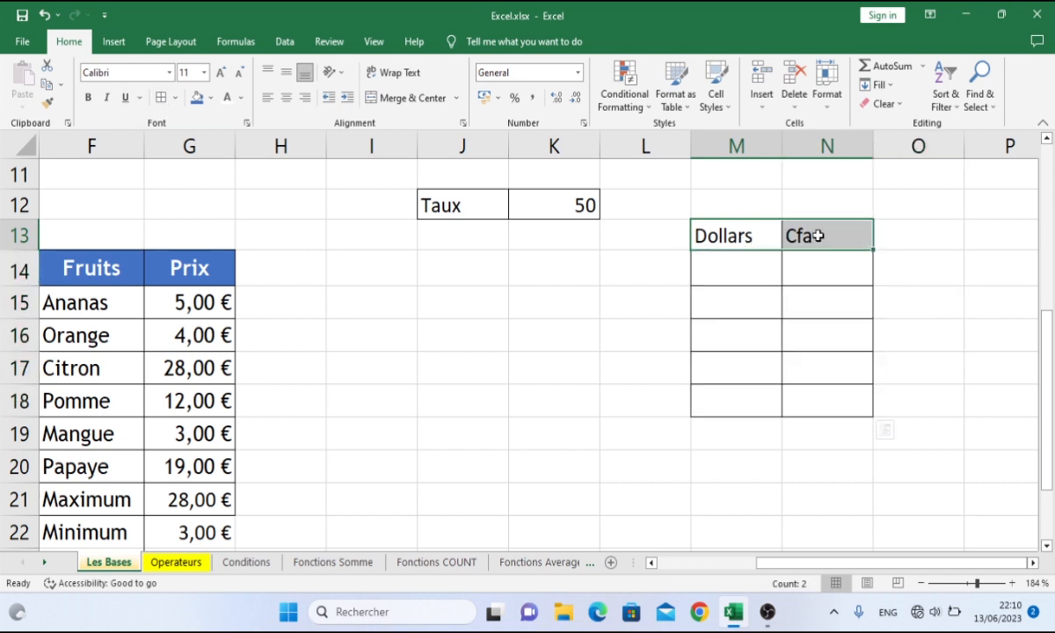
click(212, 99)
click(209, 225)
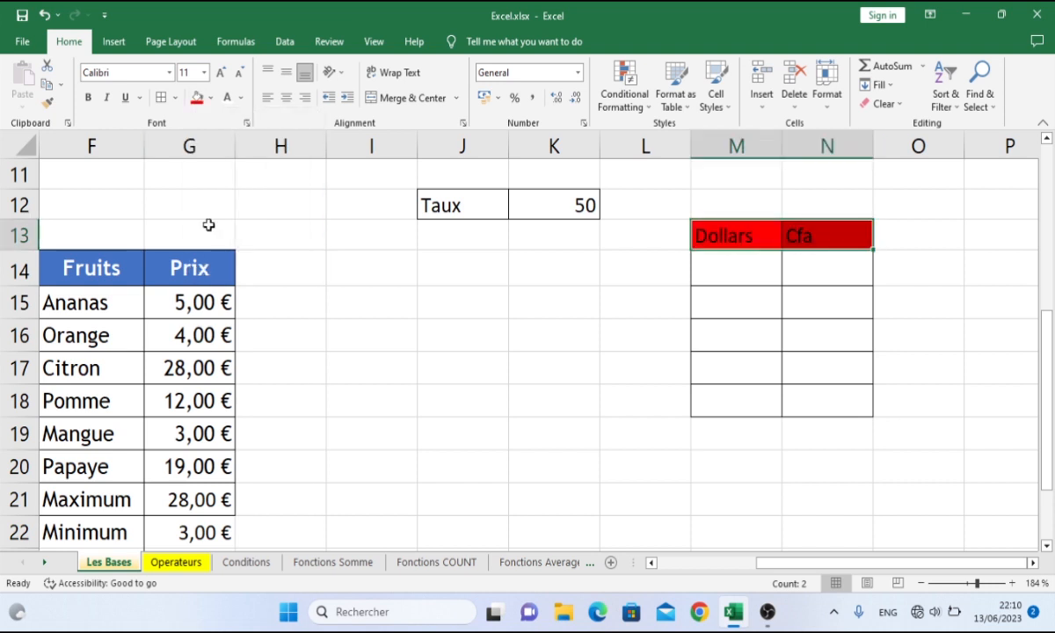
click(212, 98)
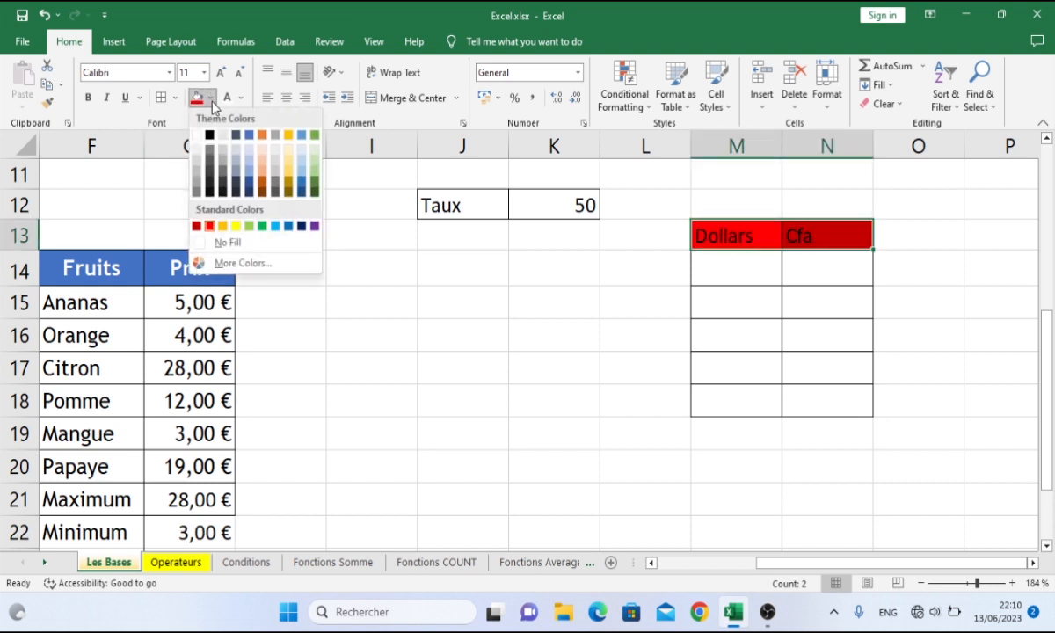
click(276, 226)
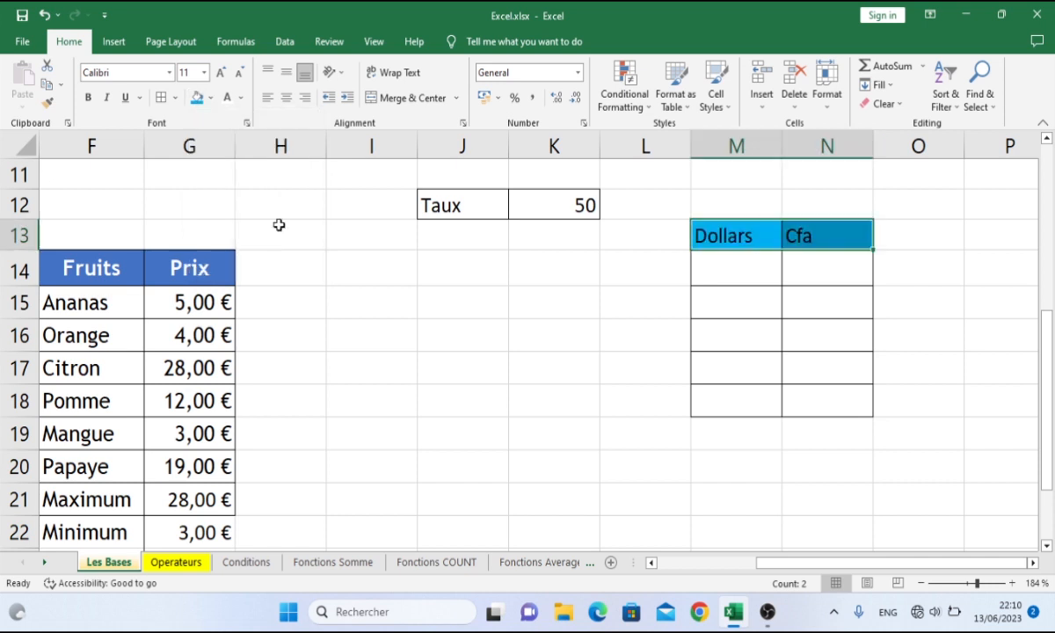
click(287, 99)
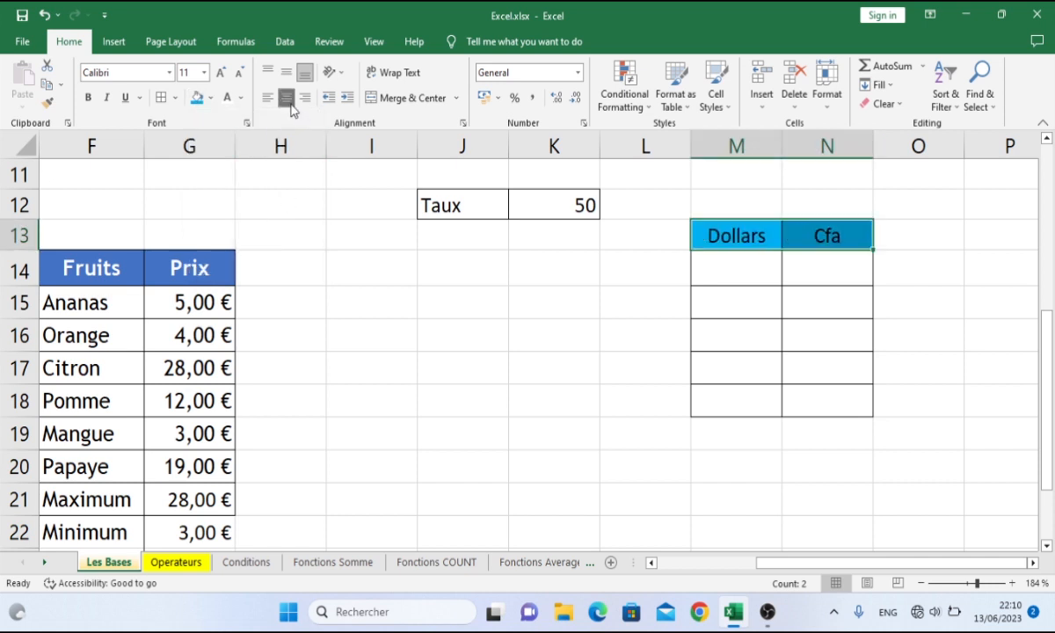
click(88, 97)
- Enter the amounts 300, 400, 132, 1296 and 763 in the Dollars column, cells M14 to M18
click(742, 275)
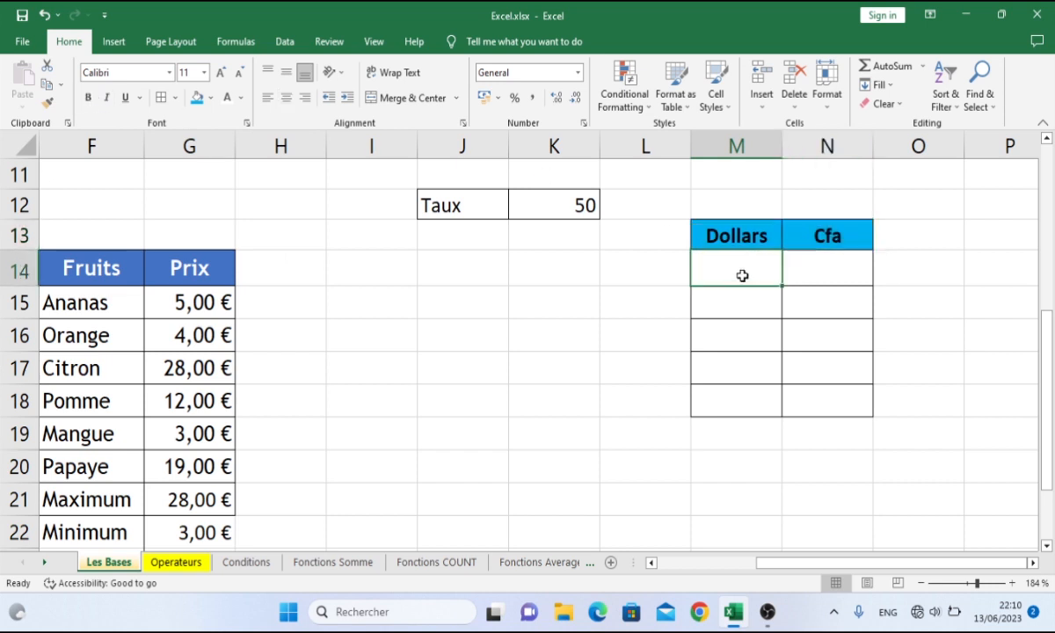
text(300)
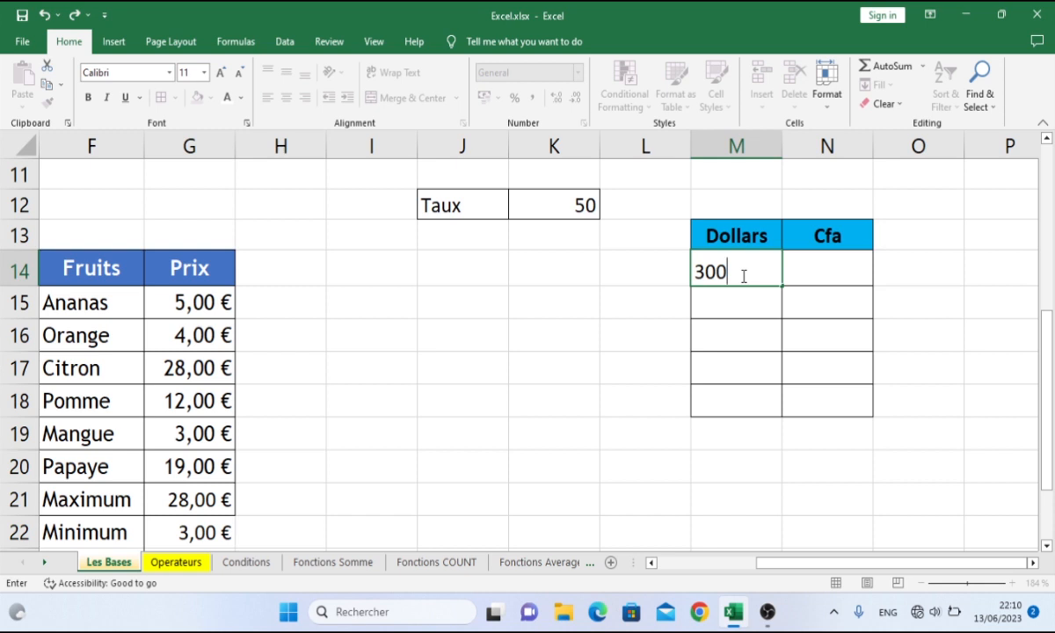
key(Return)
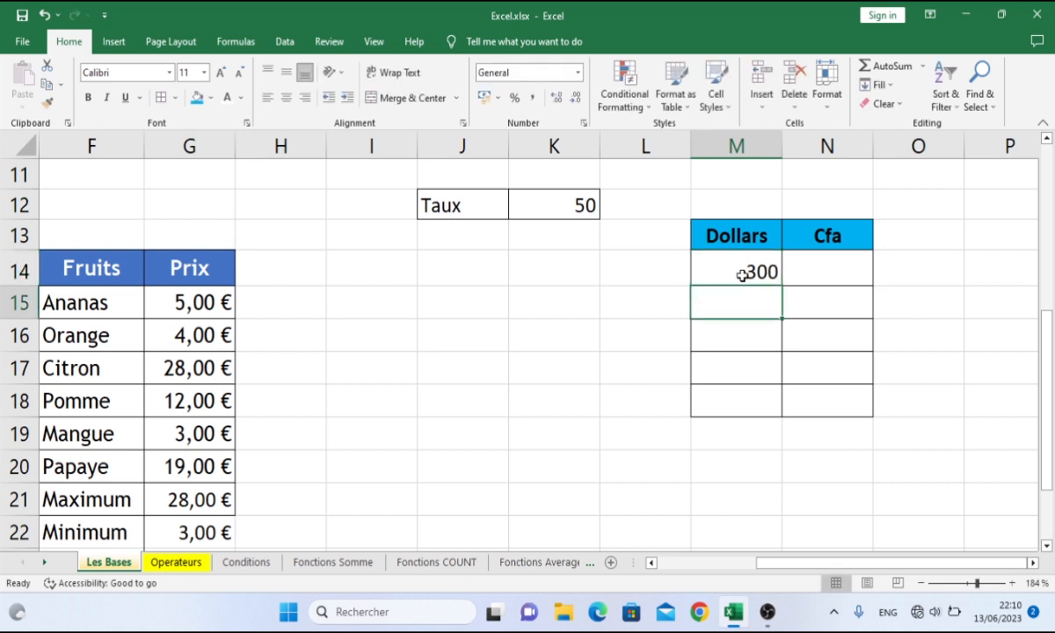
text(4)
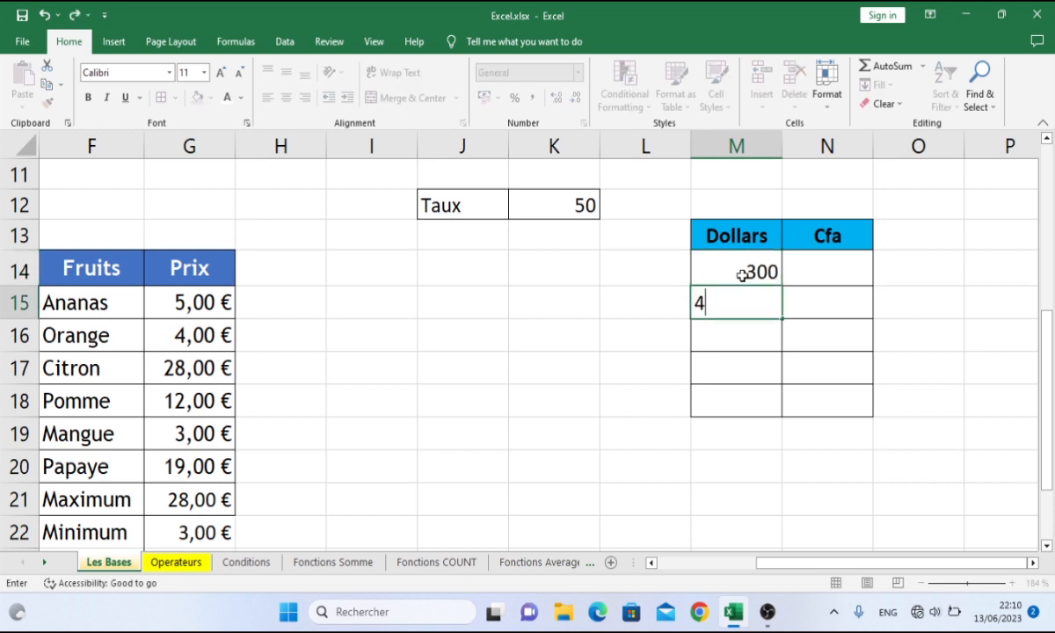
text(00)
key(Return)
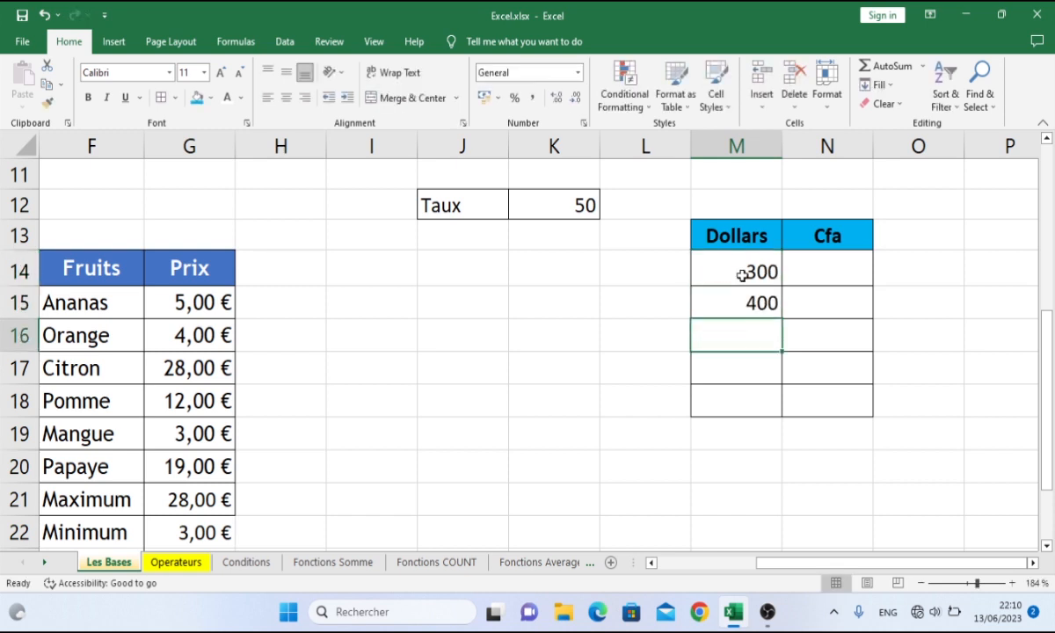
text(132)
key(Return)
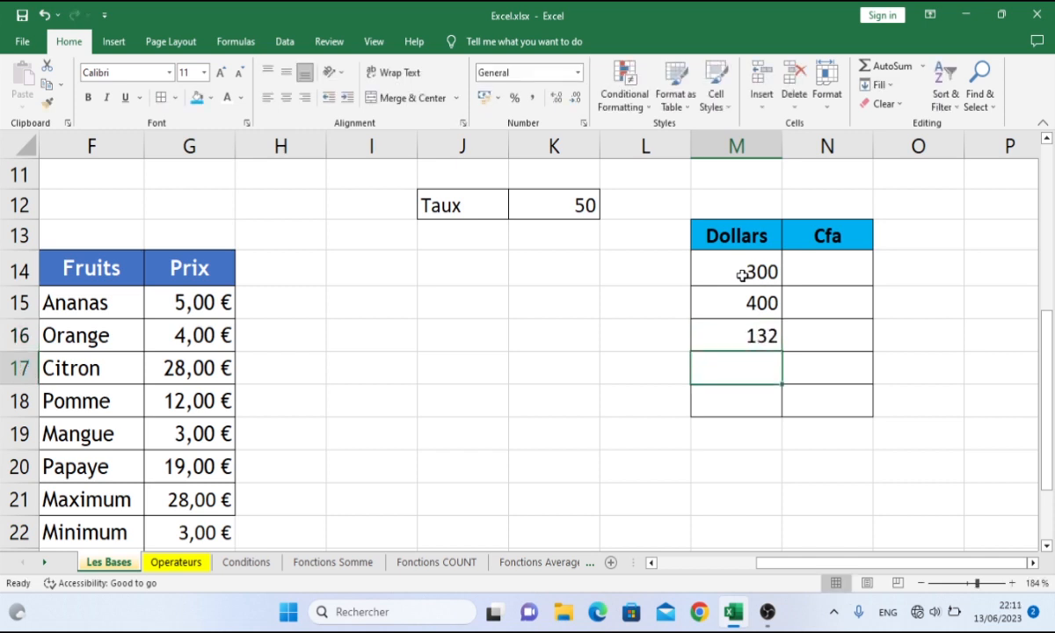
text(129)
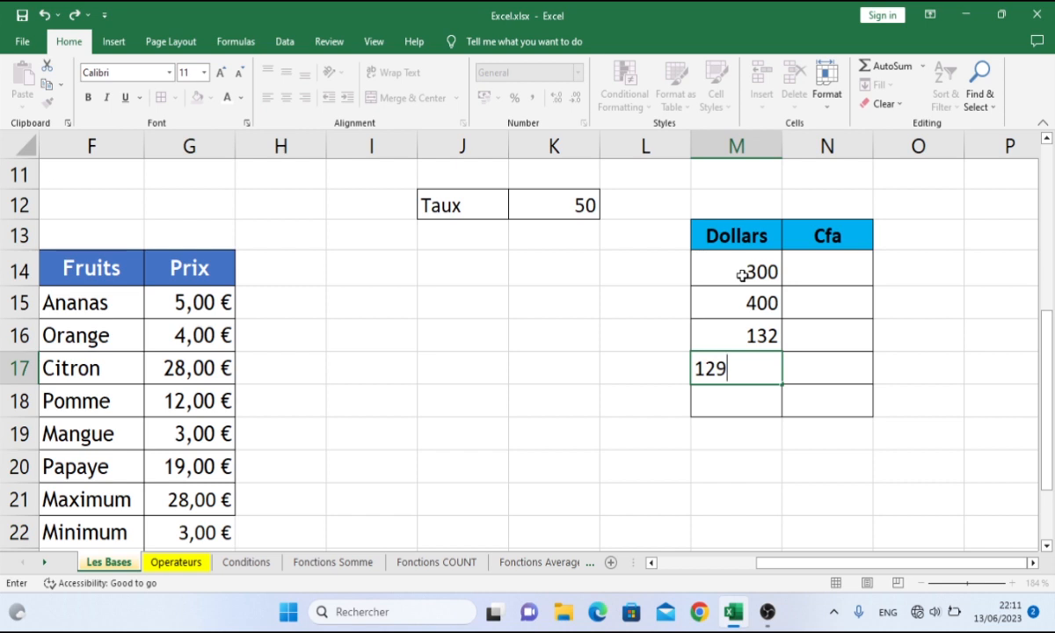
text(6)
key(Return)
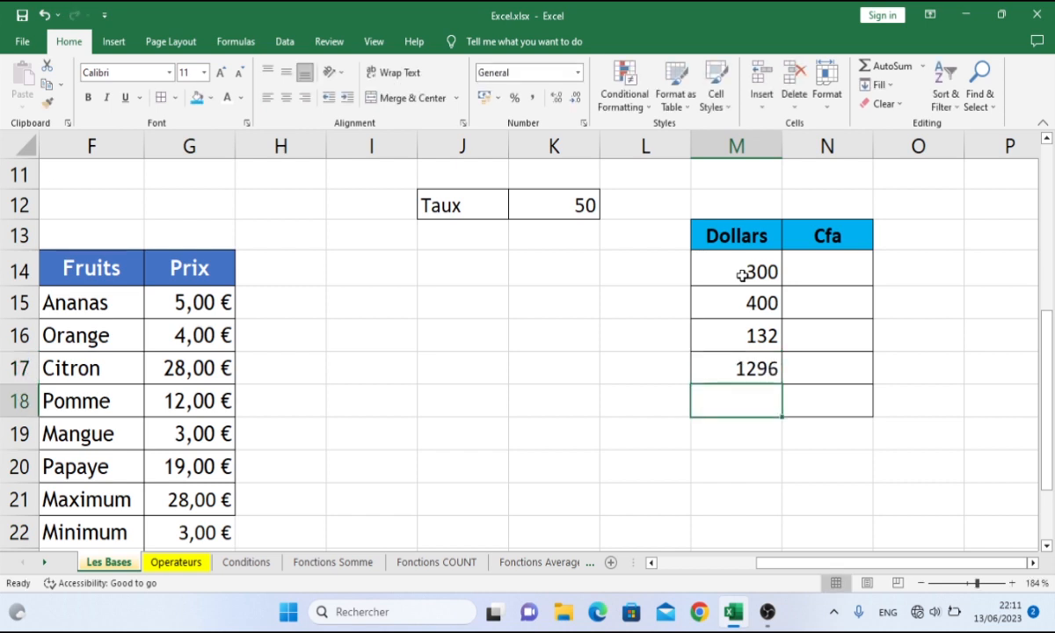
text(76)
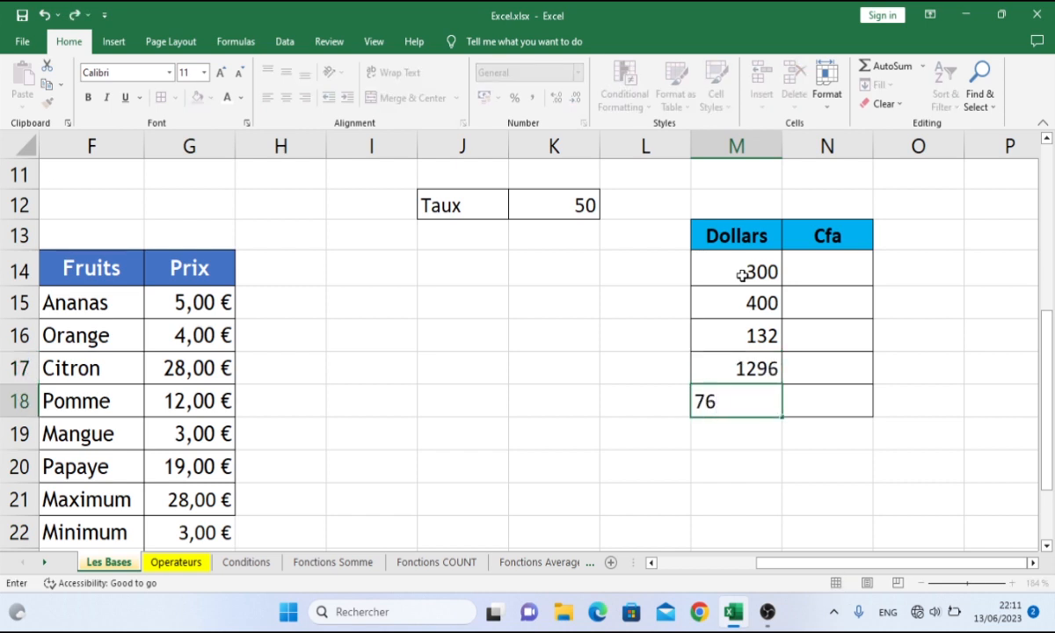
text(3)
key(Tab)
- Write the note 300 Mul 50 in J15 to explain multiplying the dollar amount in M14 by the rate in K12
click(817, 261)
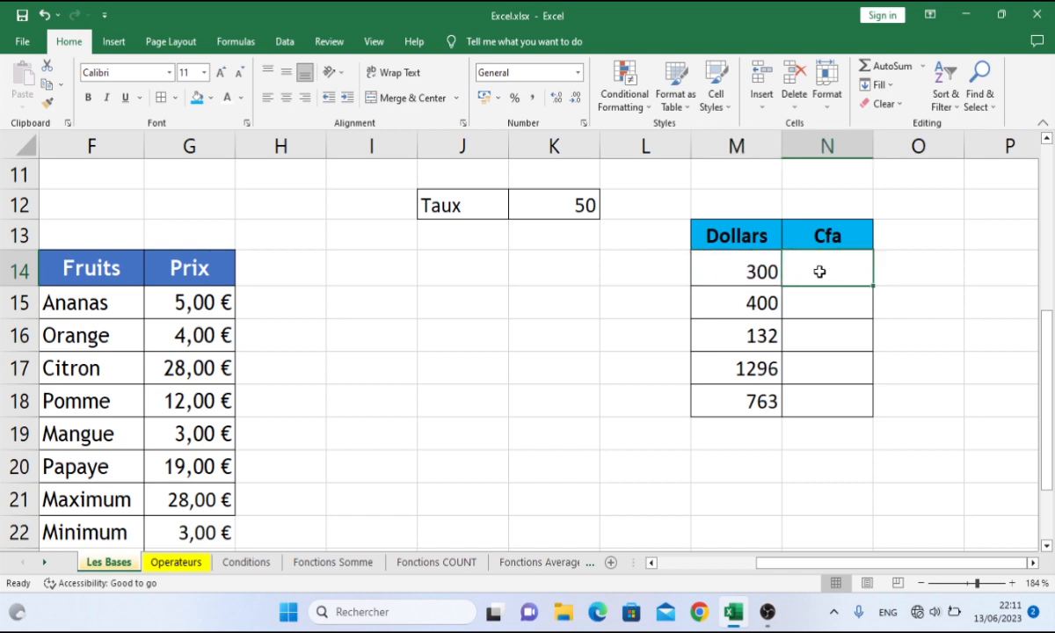
click(561, 206)
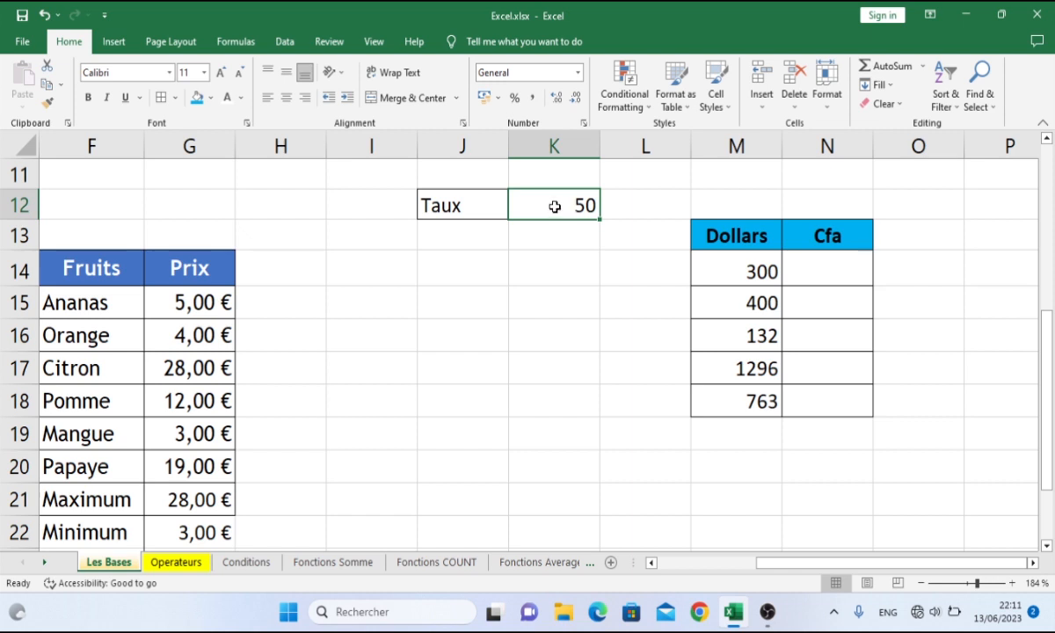
click(767, 271)
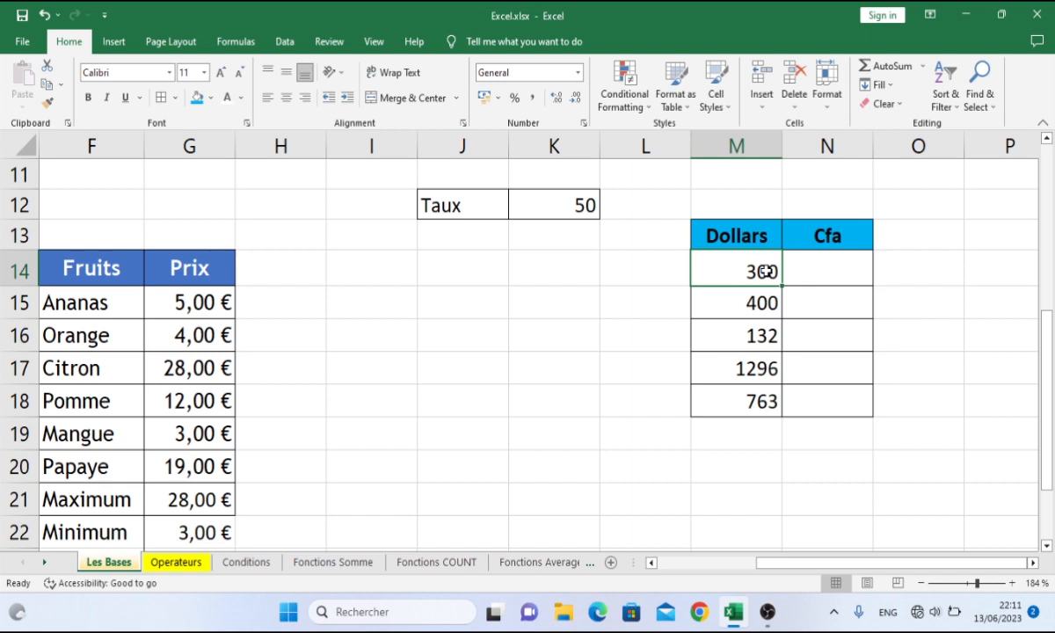
click(478, 293)
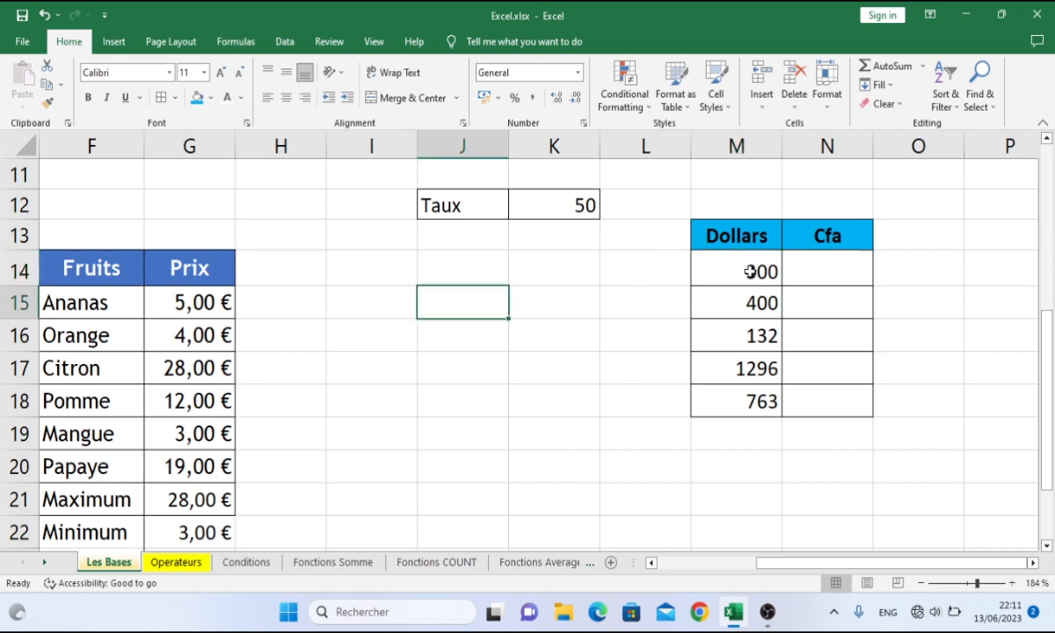
text(3)
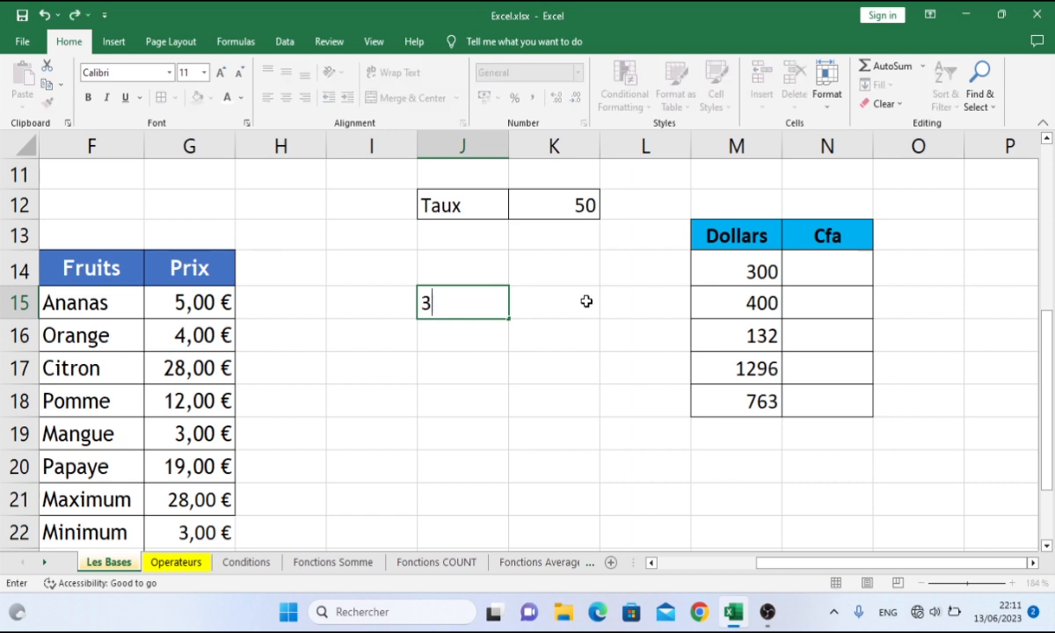
text(00 Mul)
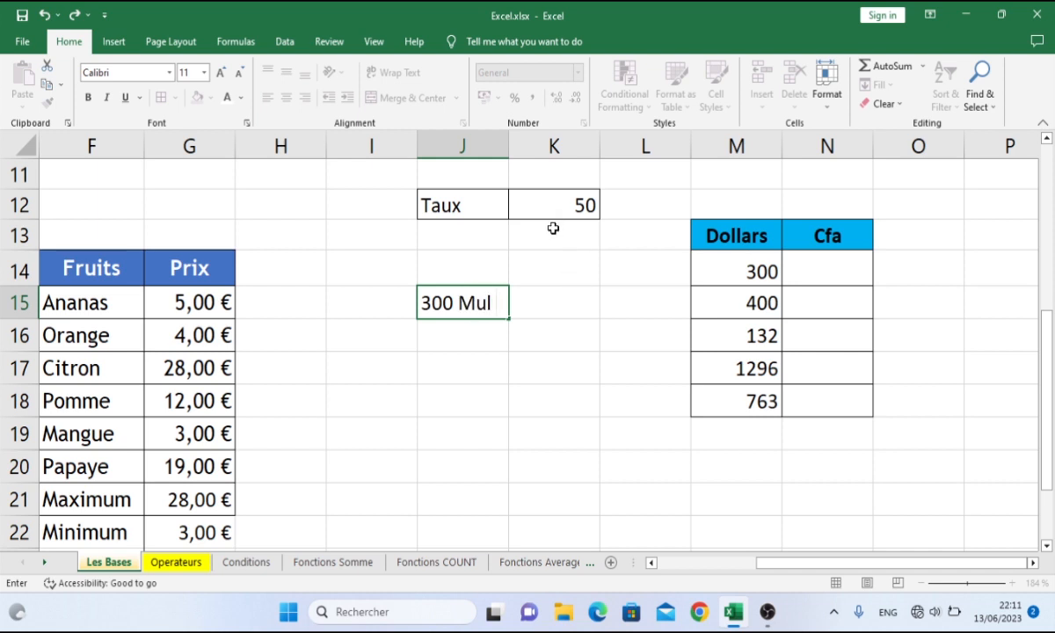
text( 50)
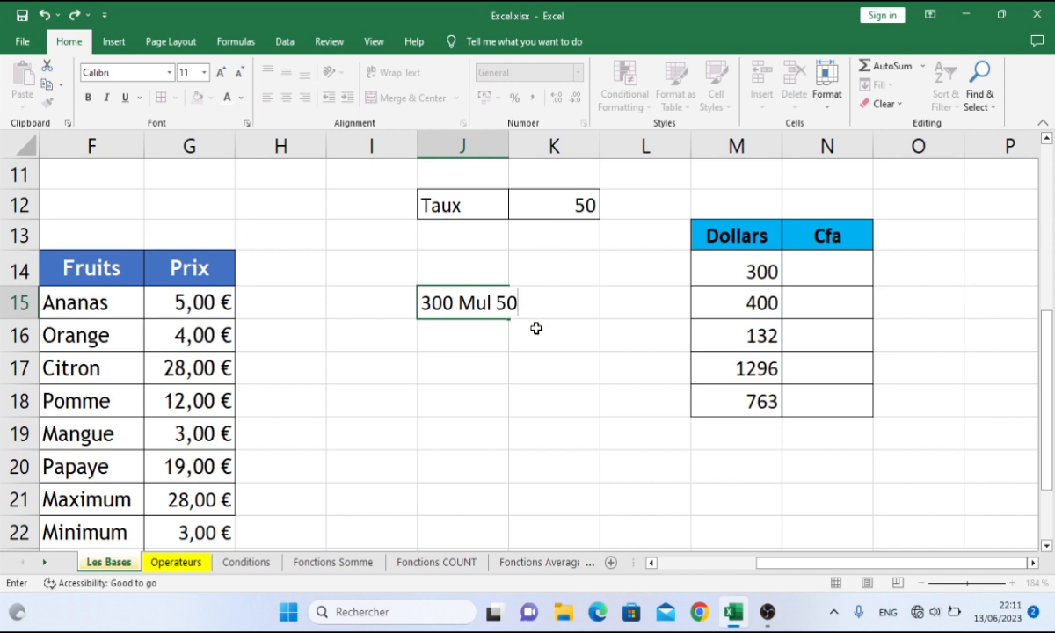
click(489, 339)
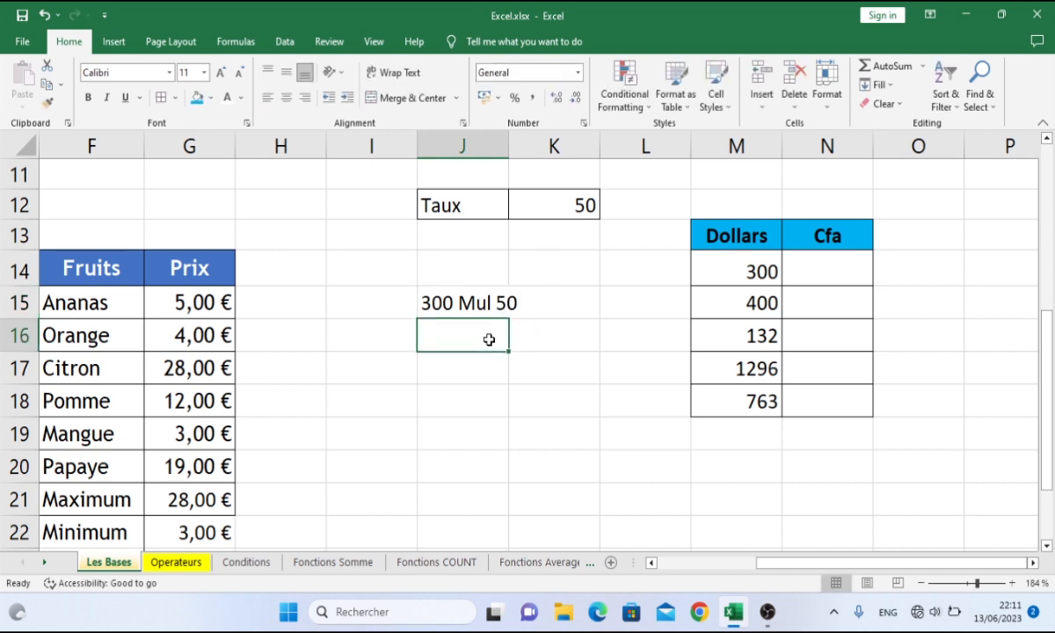
click(565, 204)
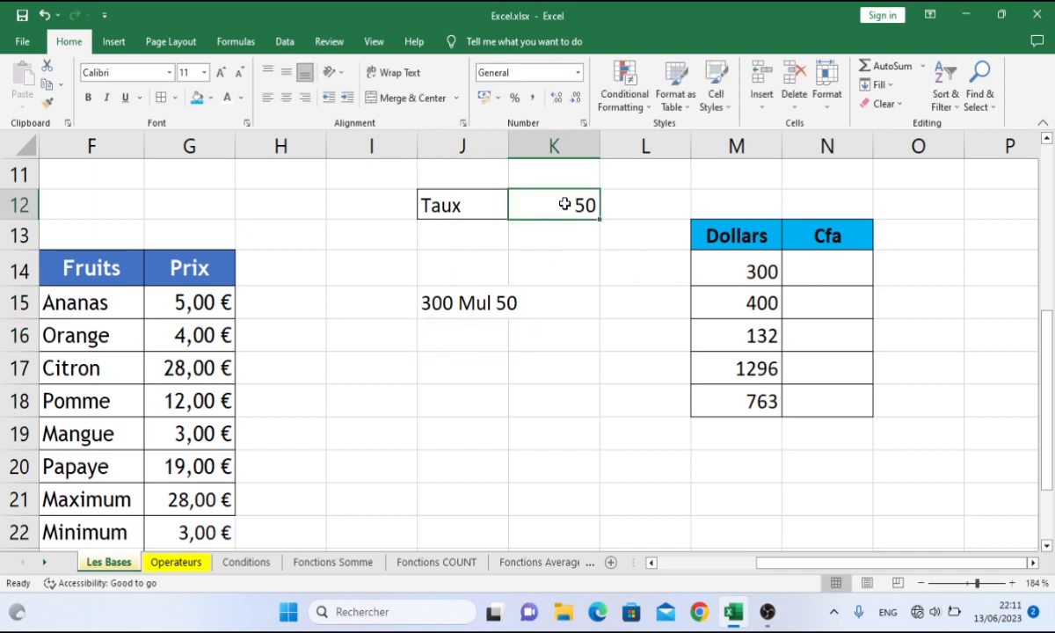
- Calculate the first Cfa amount in N14 with the formula =M14*K12
click(830, 278)
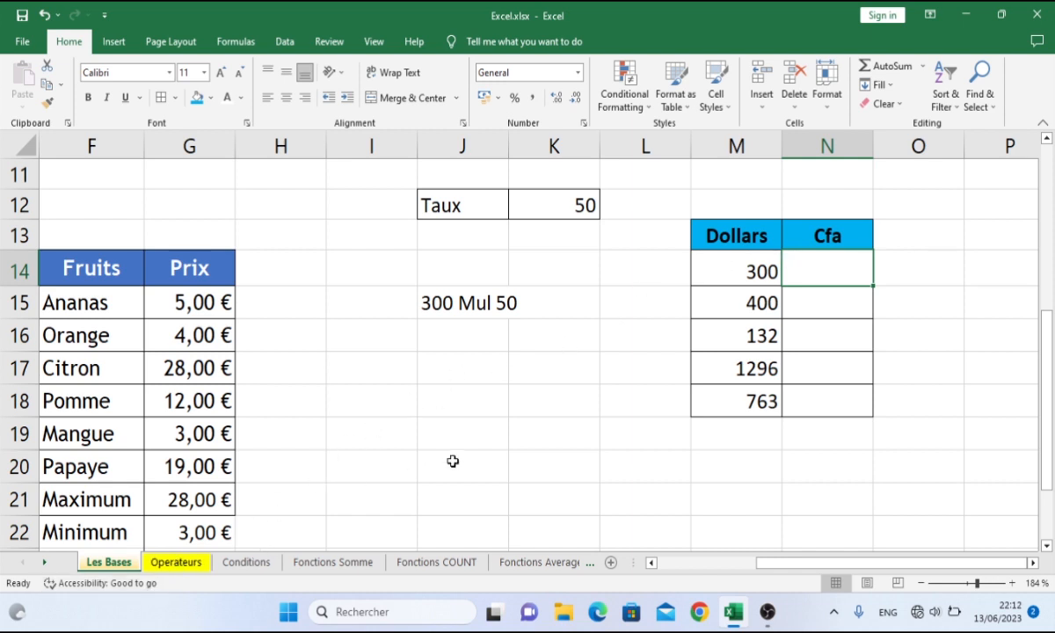
text(=)
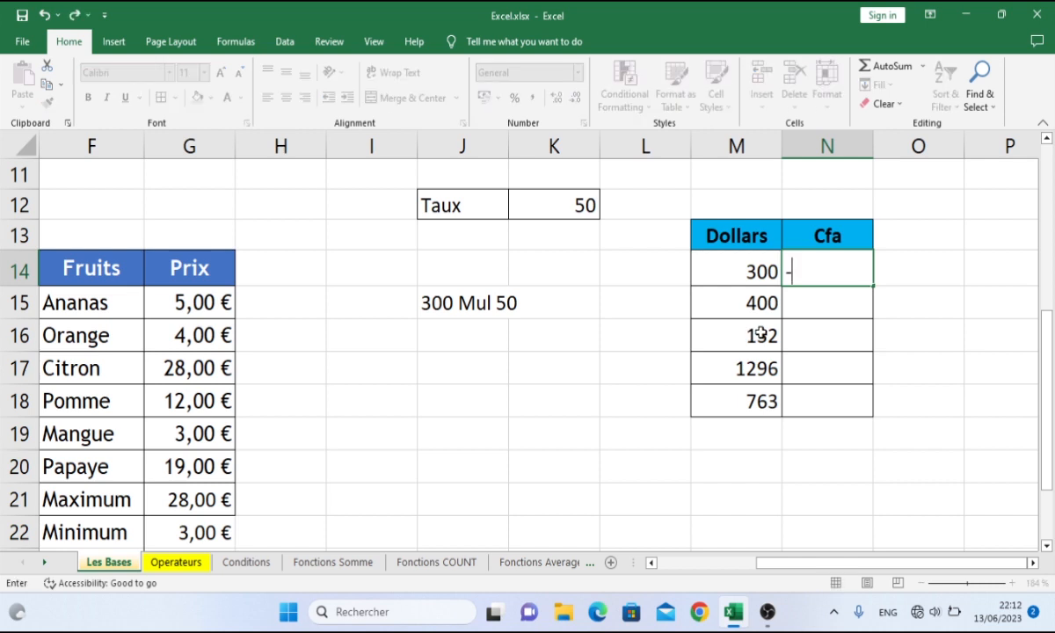
key(BackSpace)
text(=)
click(743, 272)
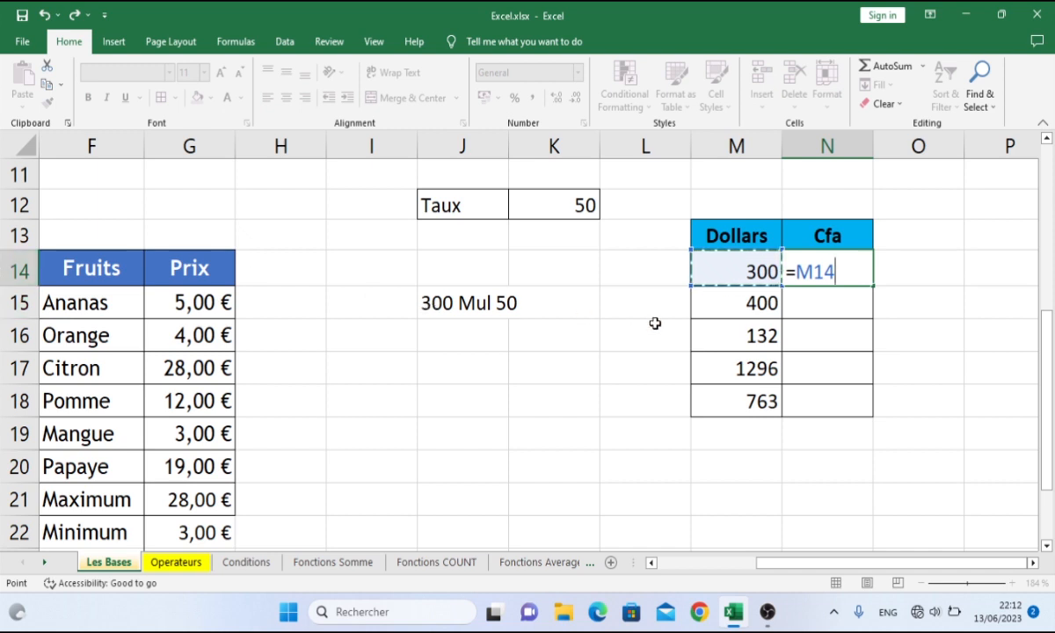
text(*)
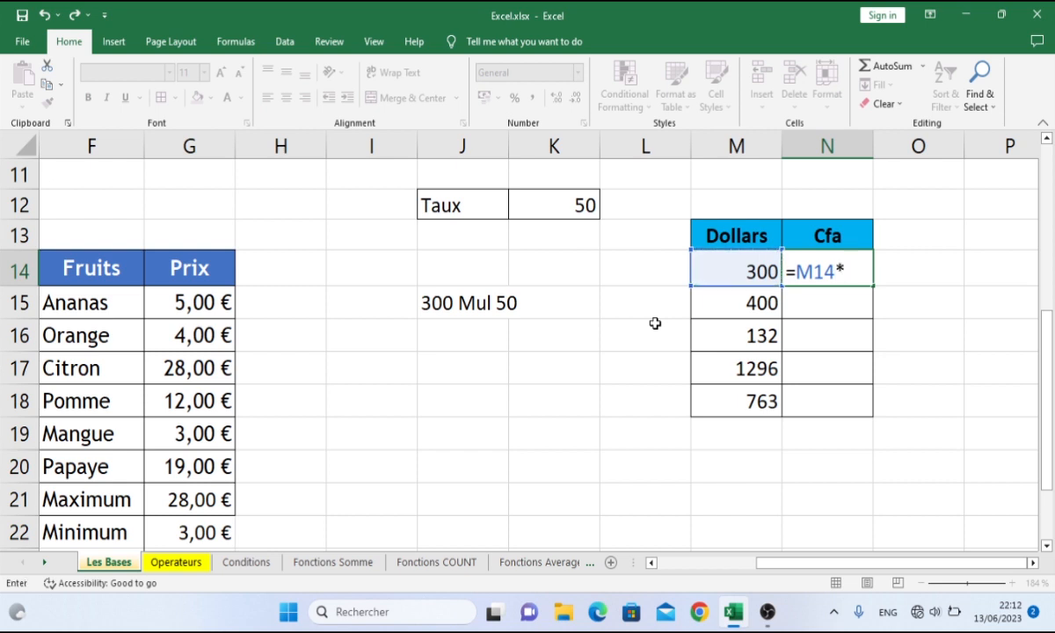
click(570, 202)
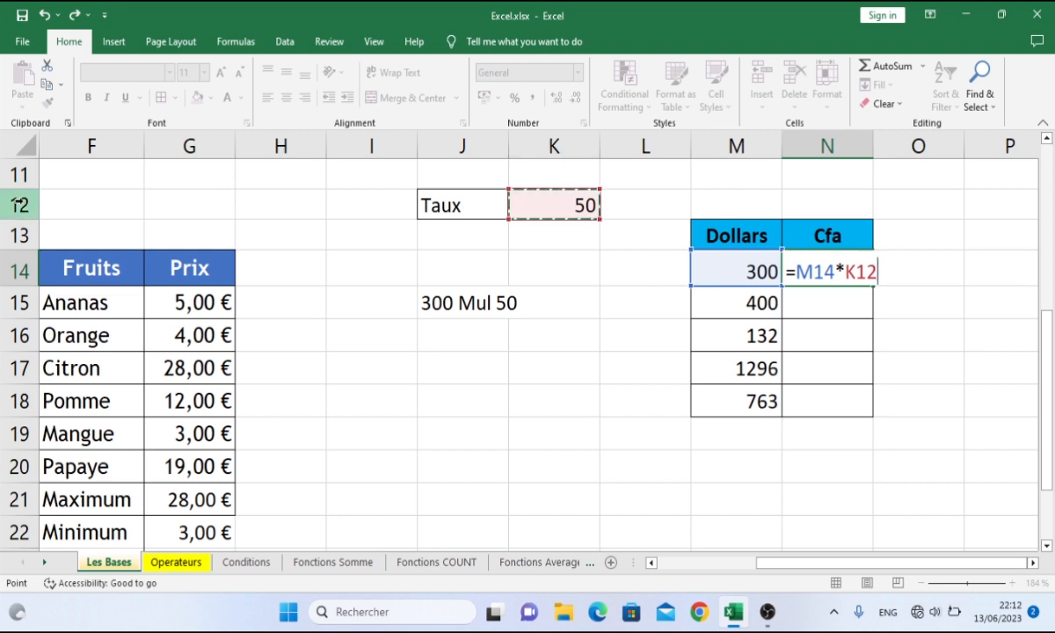
key(Return)
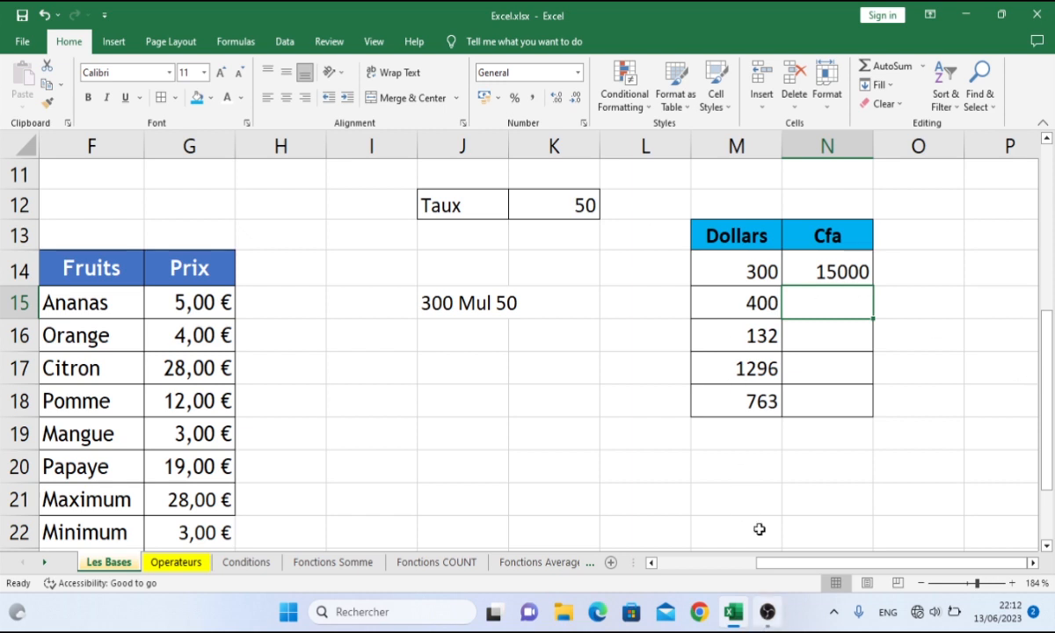
- Try filling the N14 formula down through N18, and clear the copied cells N15:N18
click(857, 273)
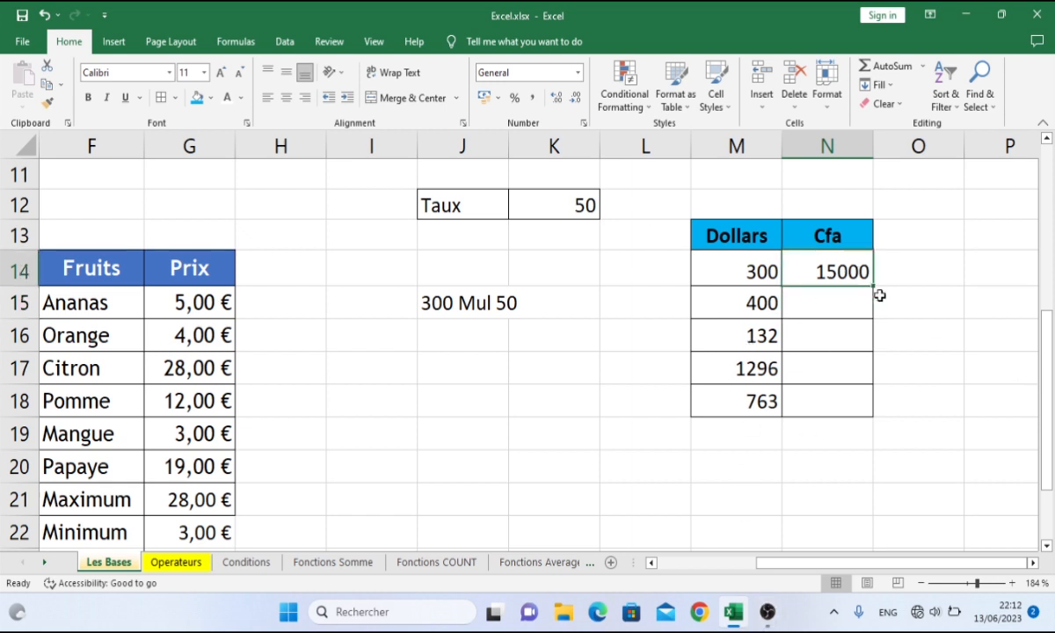
drag(874, 287, 896, 422)
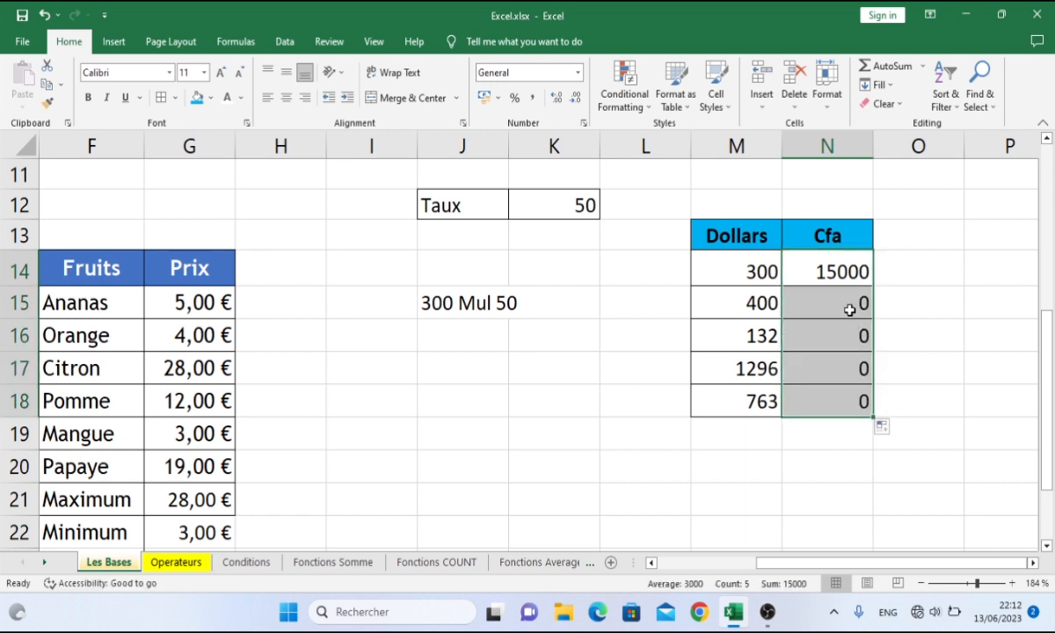
drag(846, 310, 864, 406)
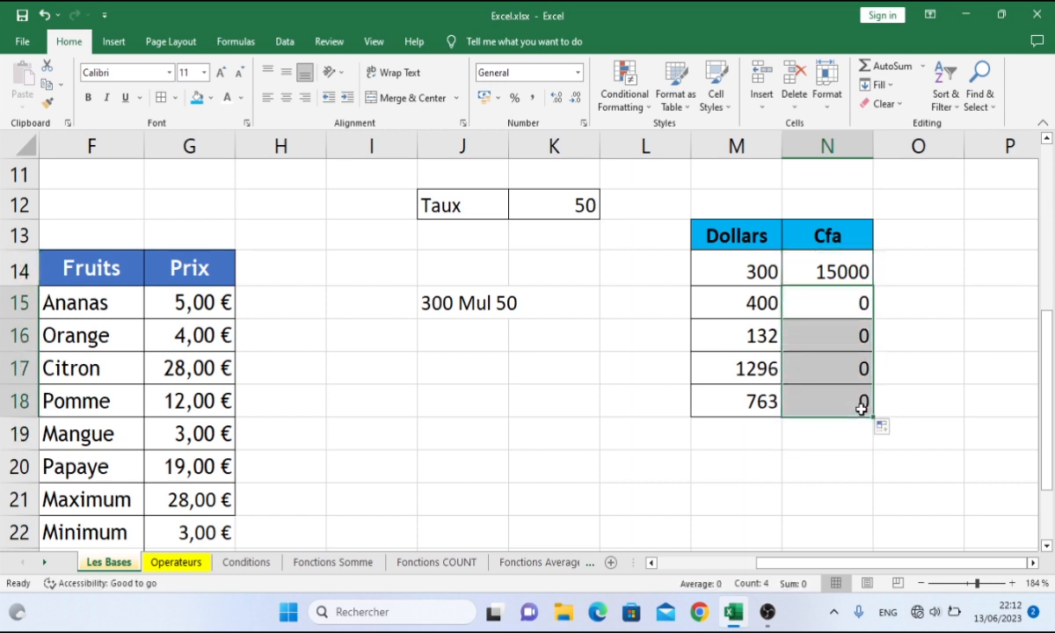
key(Delete)
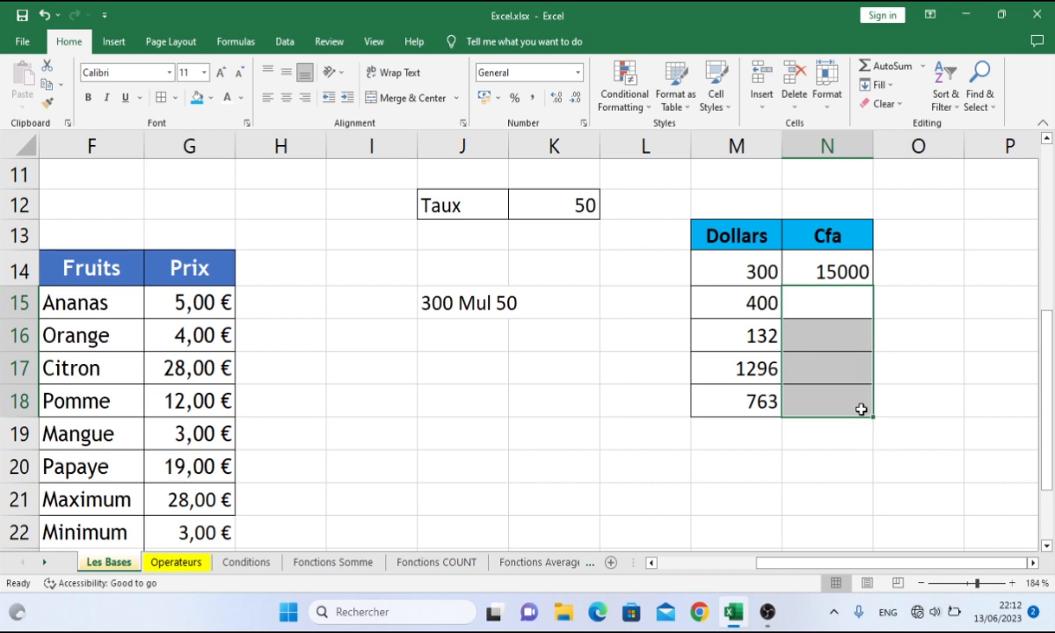
- Fill the relative-reference formula in N14 down the Cfa column through N18 once more
click(836, 273)
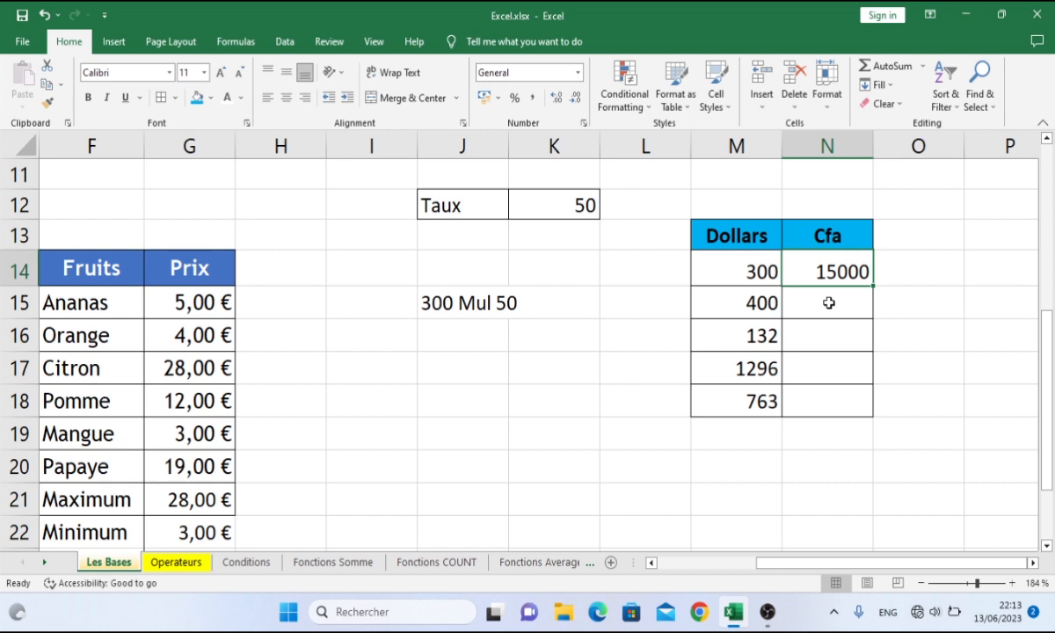
drag(872, 287, 848, 412)
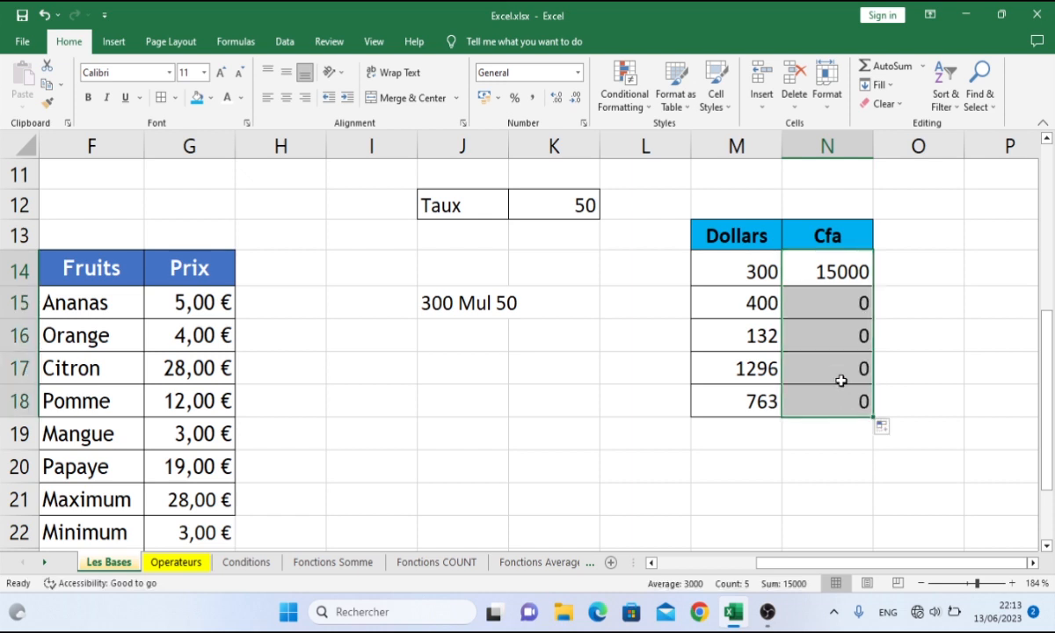
- Compare the Cfa formulas in N14 and N15 and check which rate cell each one references
click(816, 298)
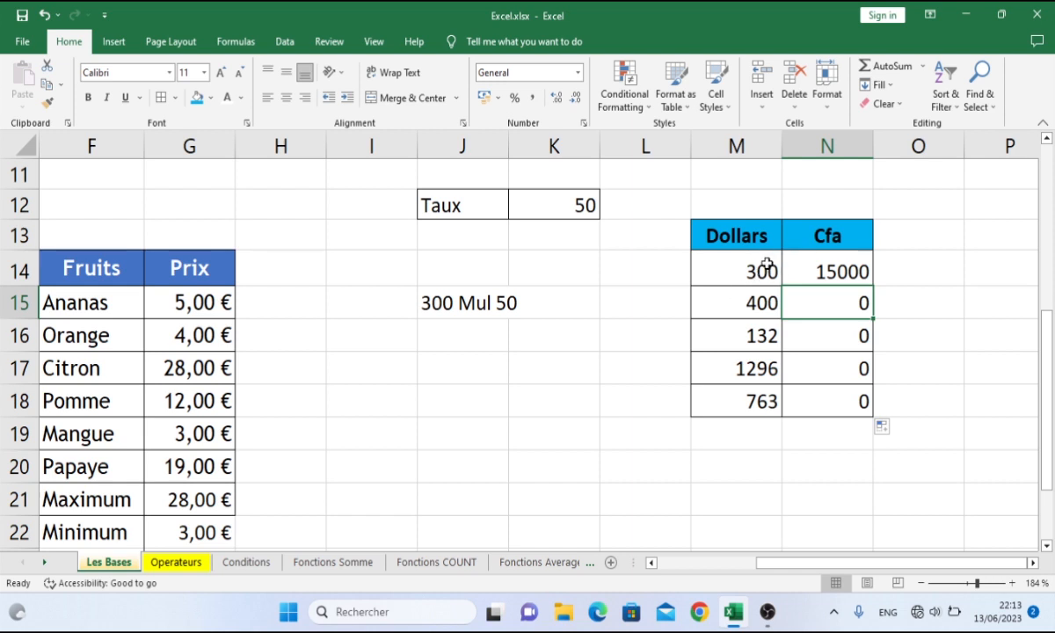
double_click(815, 263)
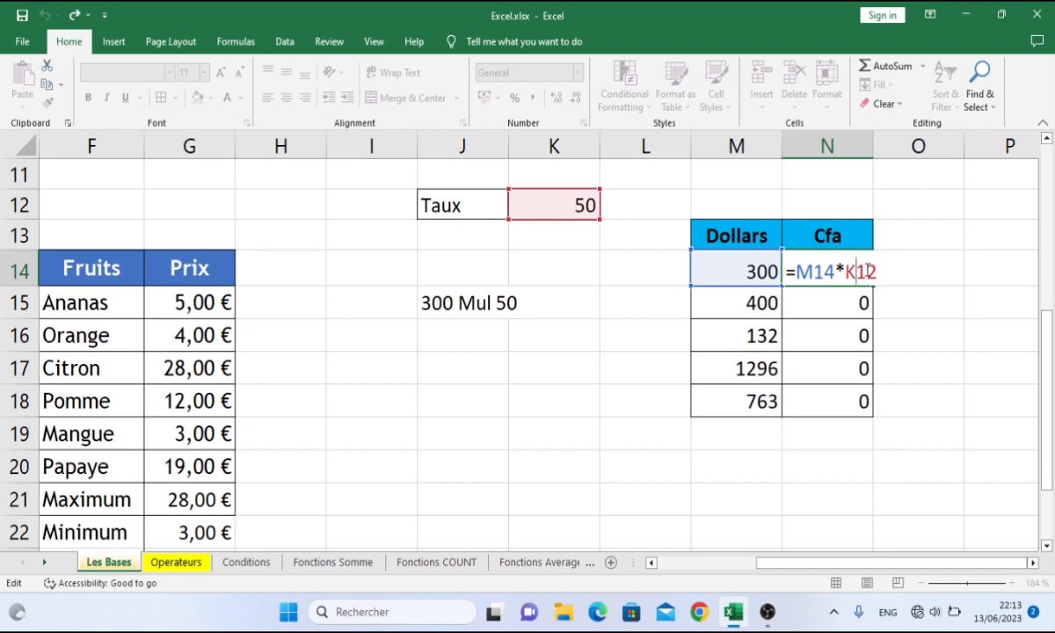
key(Return)
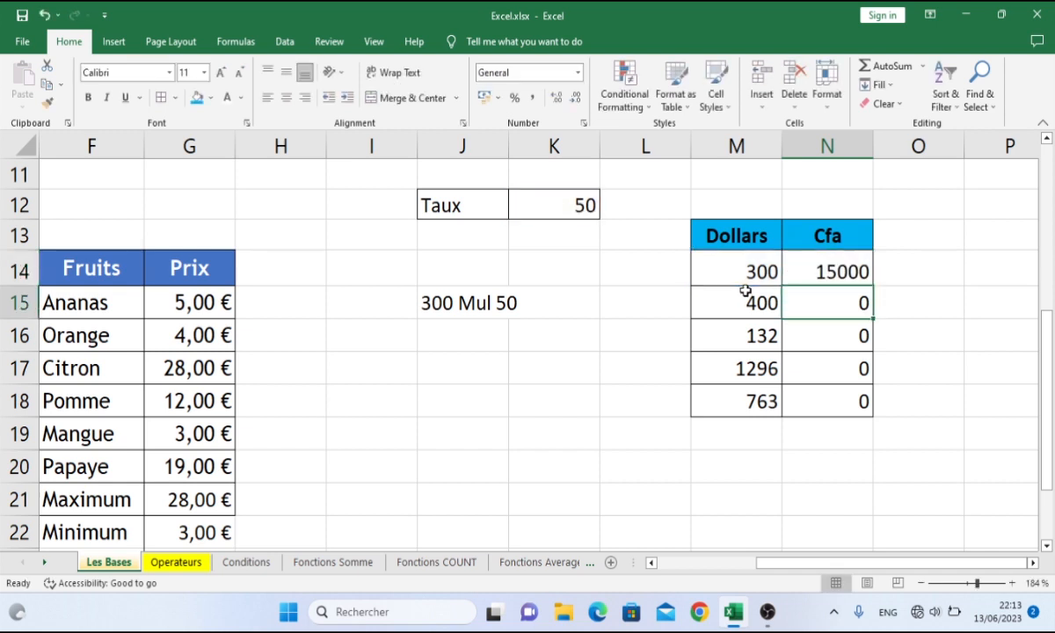
double_click(826, 299)
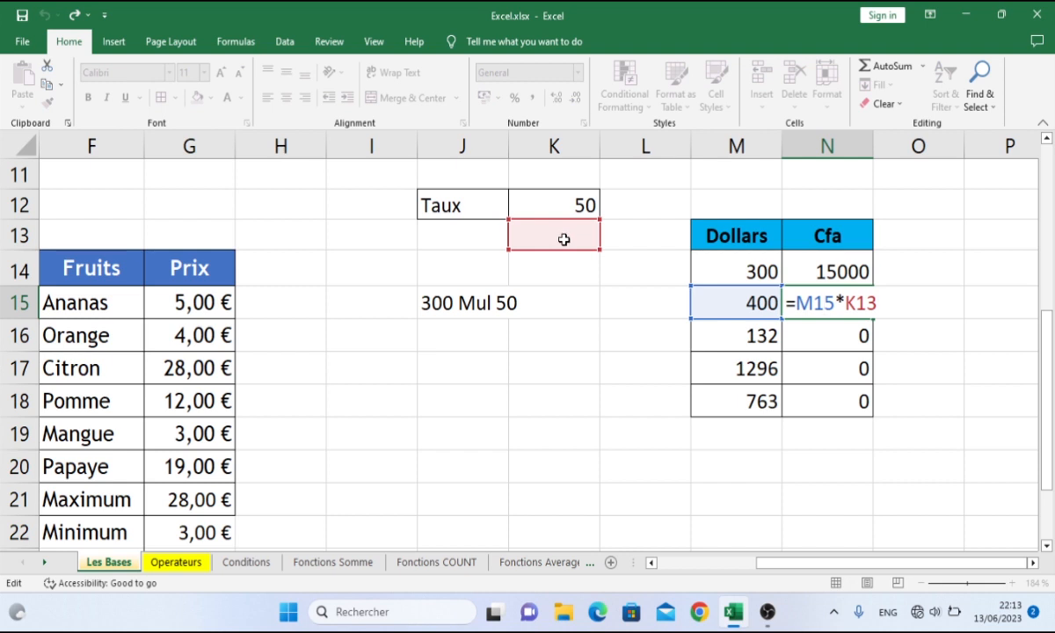
key(Return)
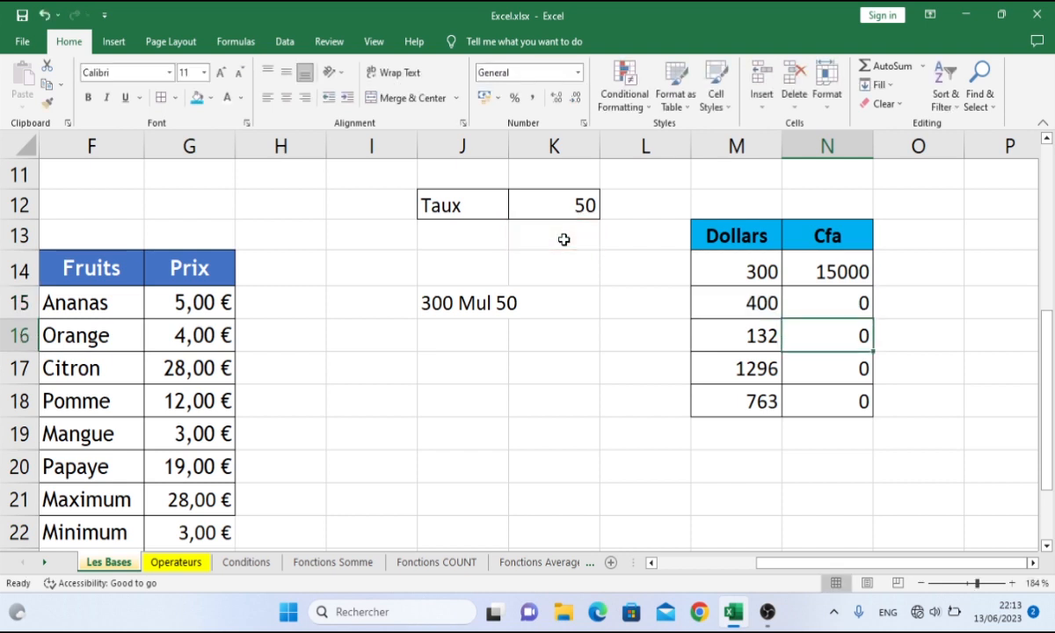
- Trace the copied formula's references from M14 down to M15 and from rate cell K12 down to K13
click(758, 270)
click(836, 267)
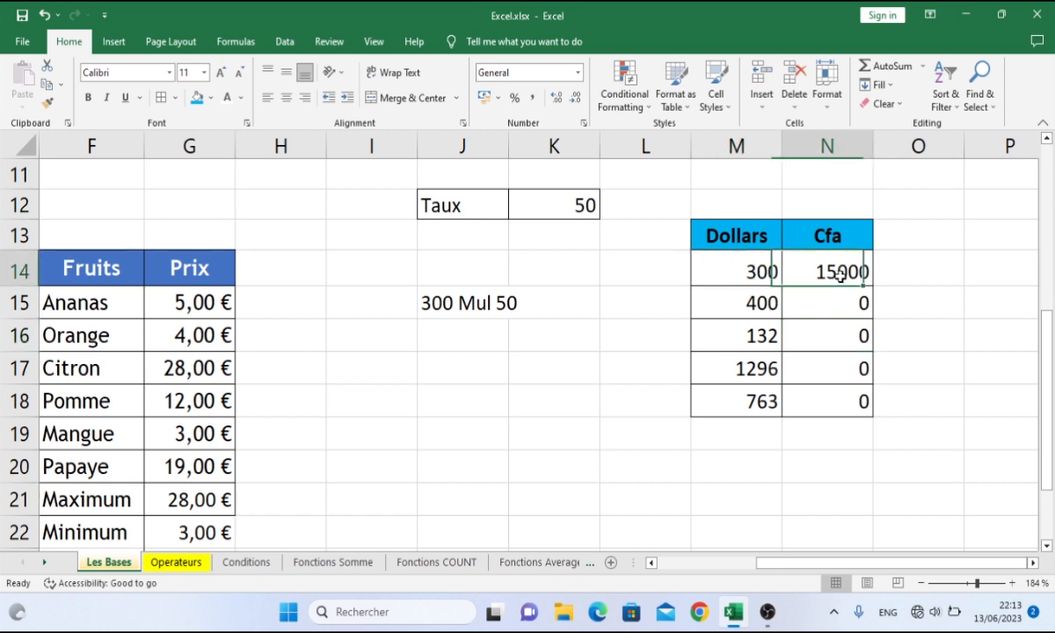
click(756, 268)
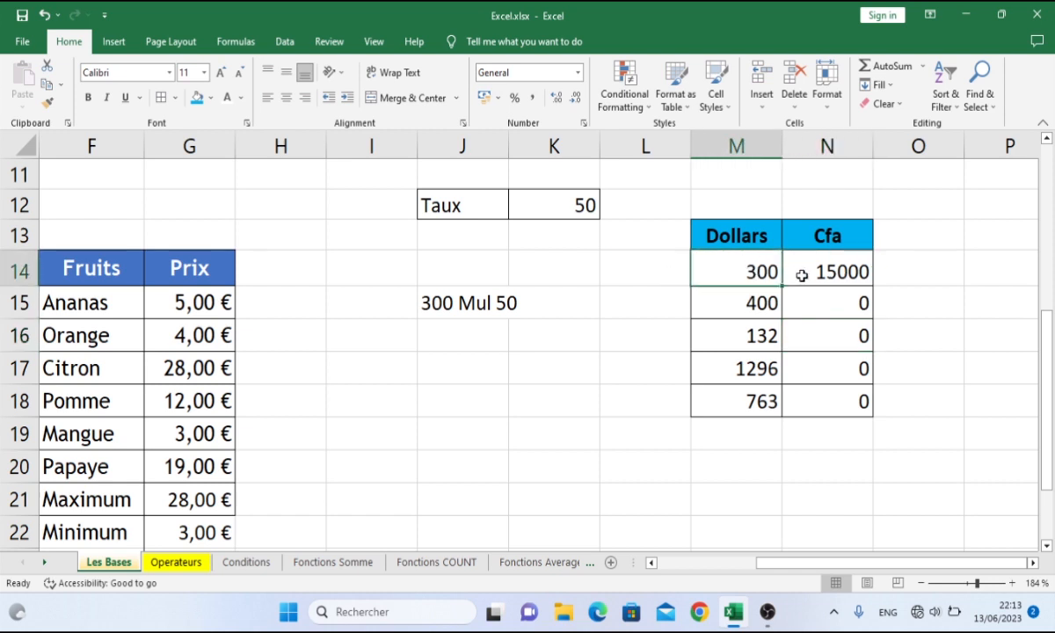
click(755, 306)
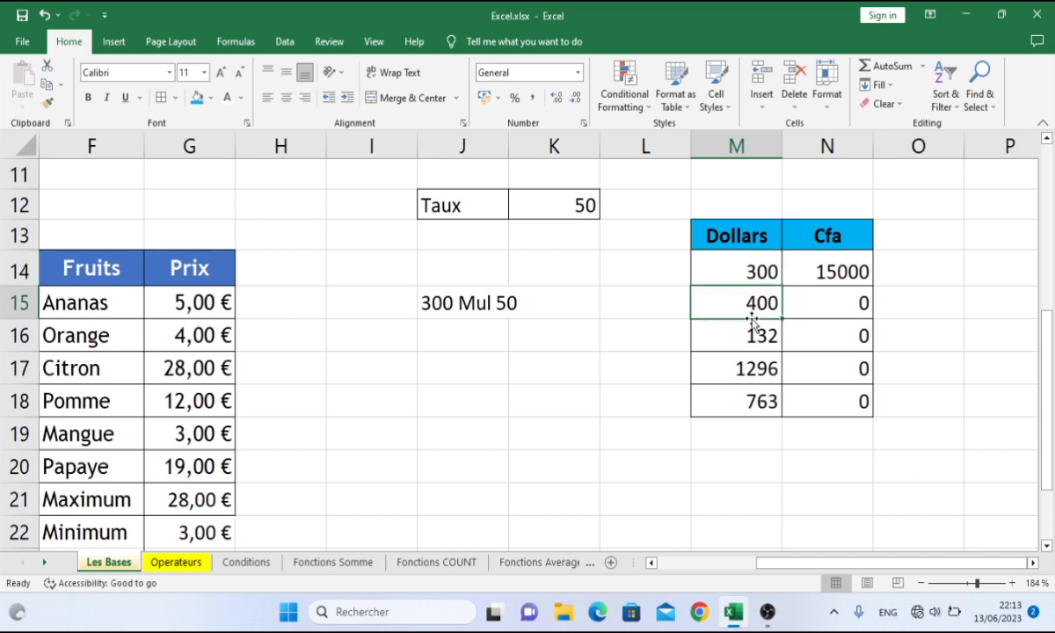
click(549, 207)
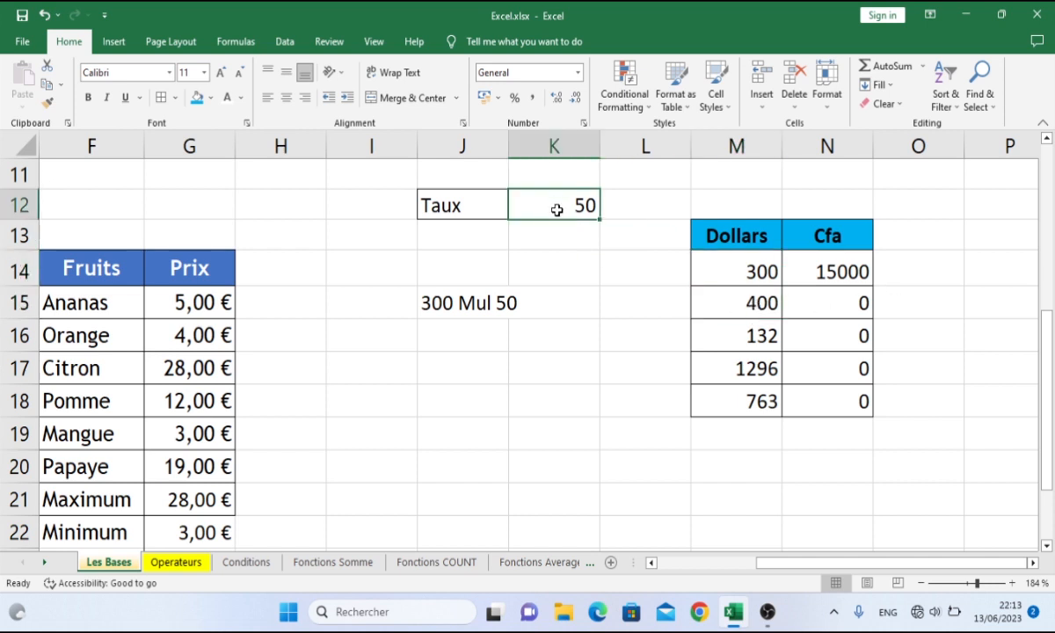
click(544, 233)
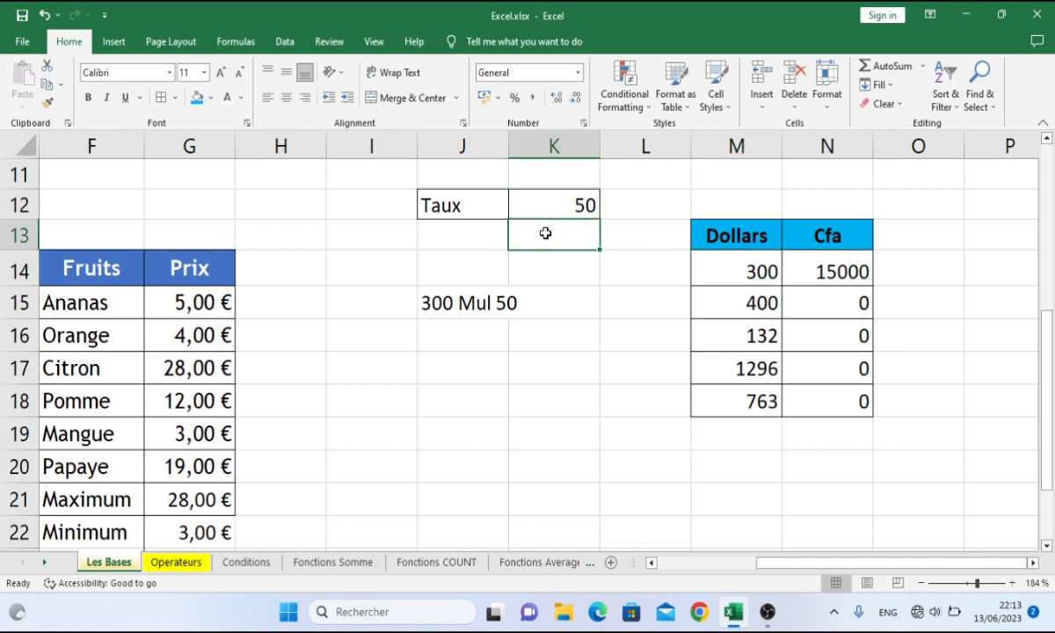
double_click(802, 300)
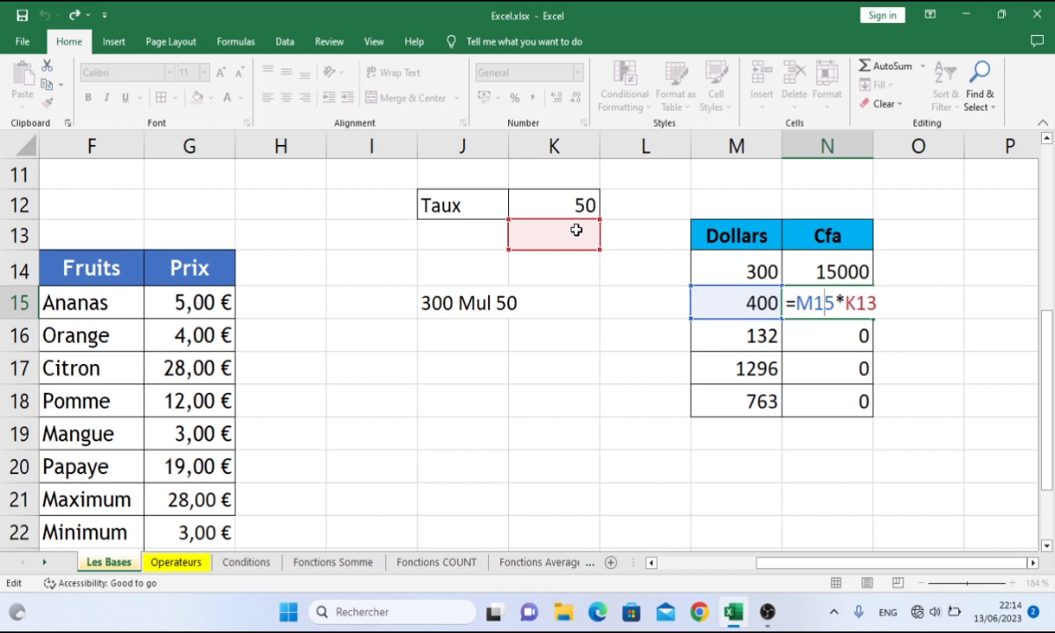
key(Return)
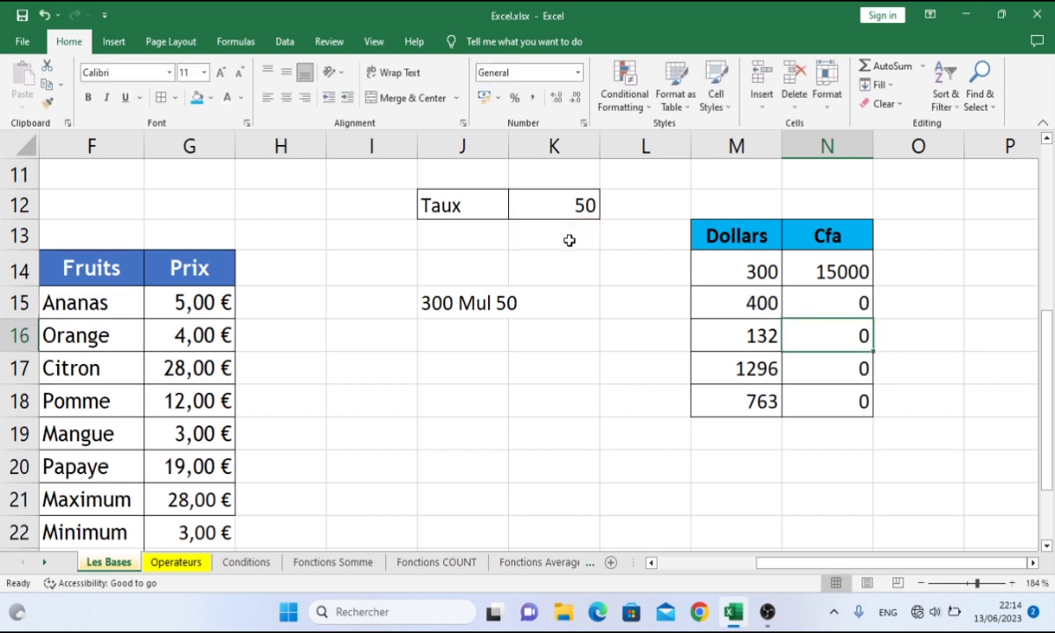
- Enter 3 as a test rate in K13 below the Taux value, and clear that cell again
click(570, 240)
text(3)
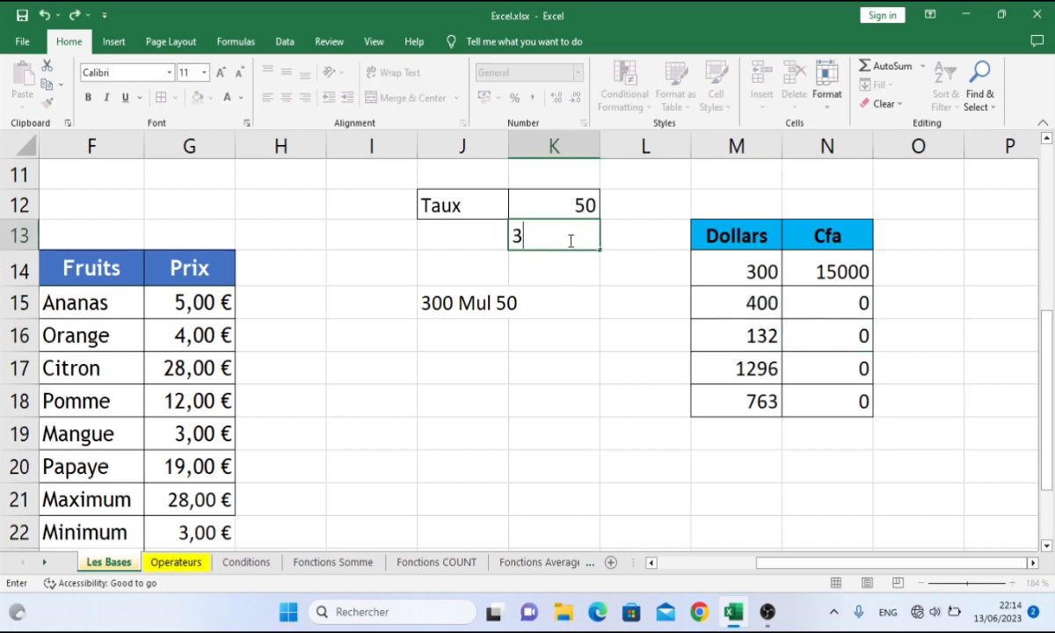
key(Return)
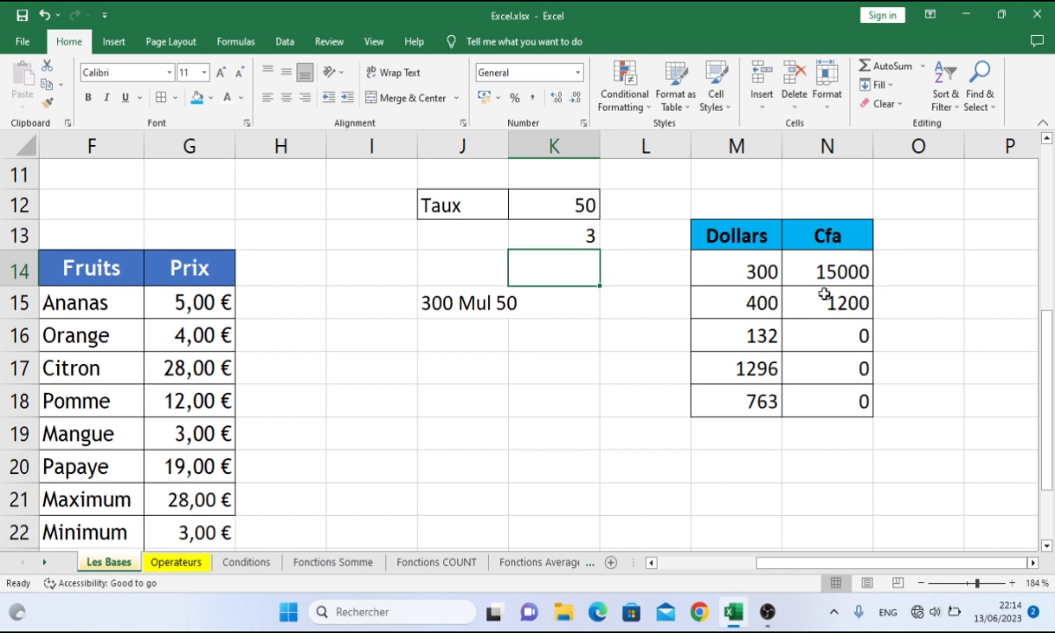
click(586, 236)
key(Delete)
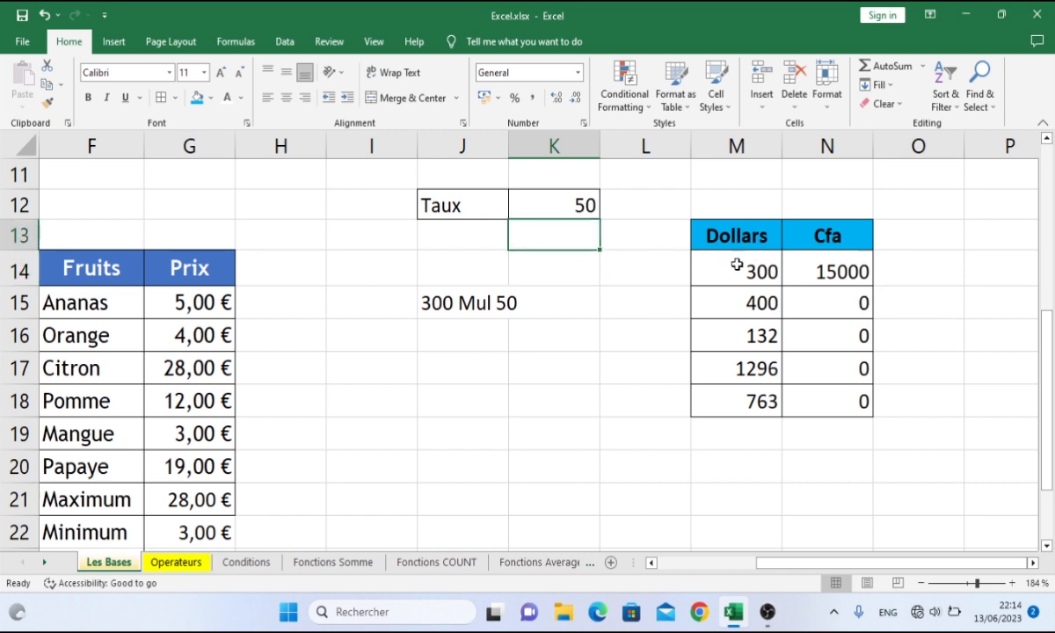
- Review the formulas in N14 and N15 again alongside rate cell K12 to examine how the rate reference shifts
double_click(822, 264)
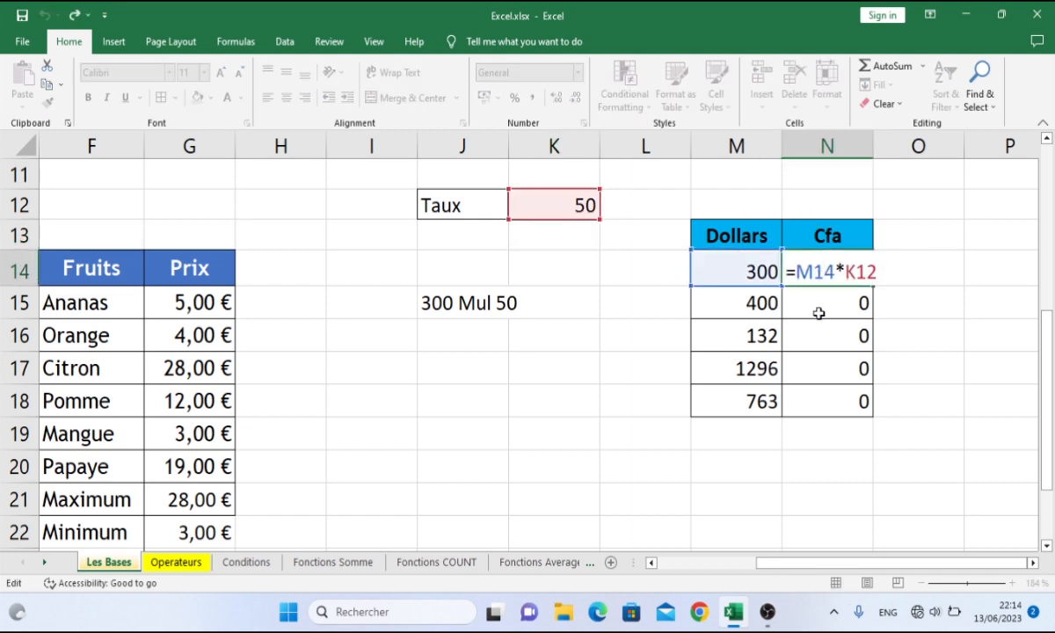
key(Return)
double_click(820, 303)
key(Return)
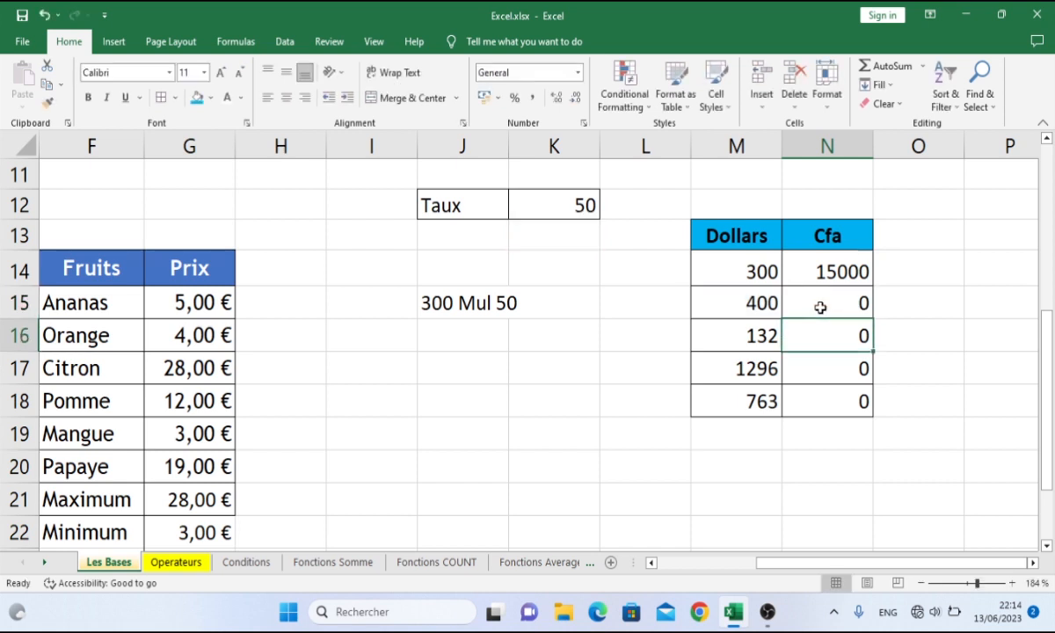
click(546, 204)
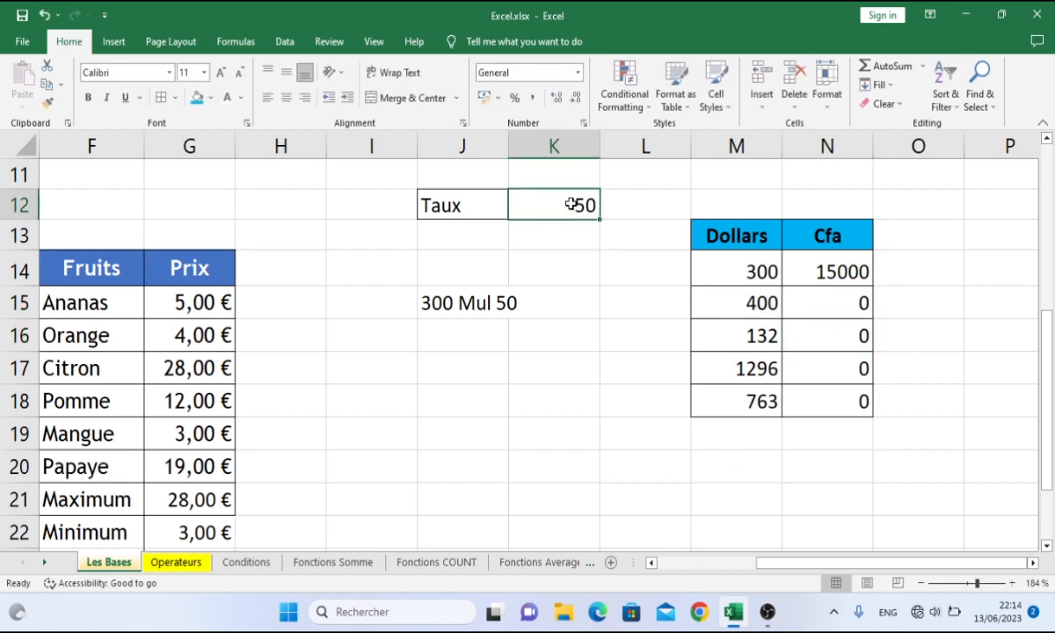
double_click(850, 278)
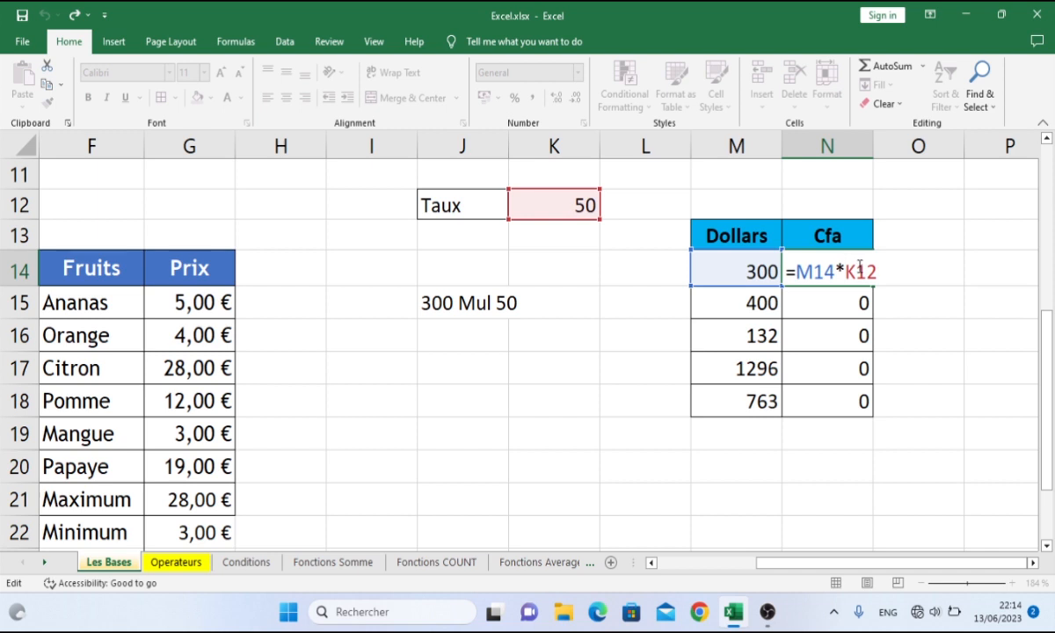
key(Return)
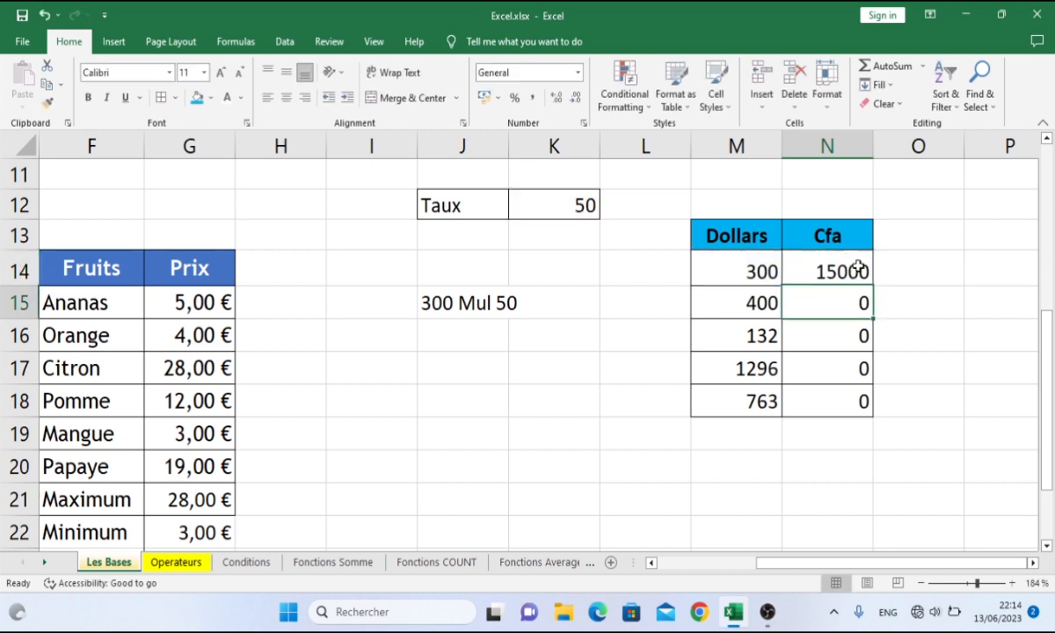
double_click(818, 302)
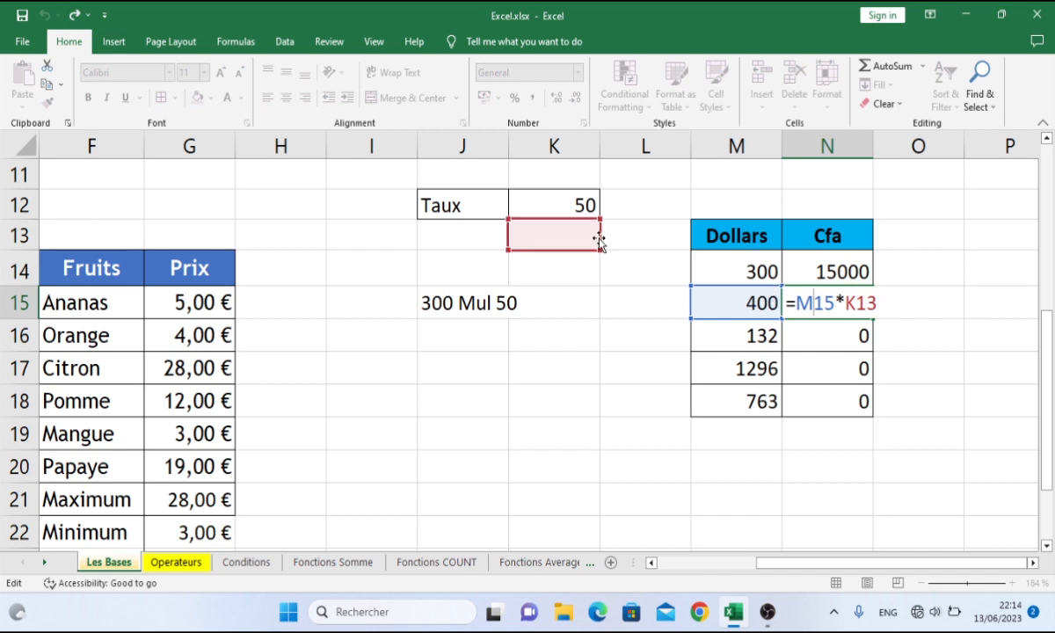
double_click(860, 272)
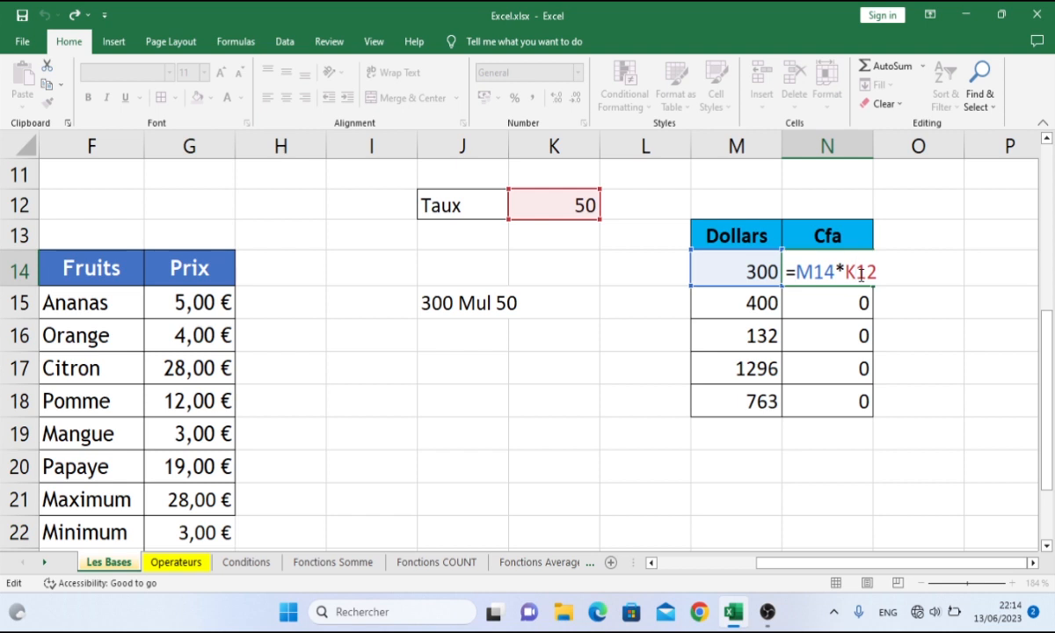
double_click(852, 301)
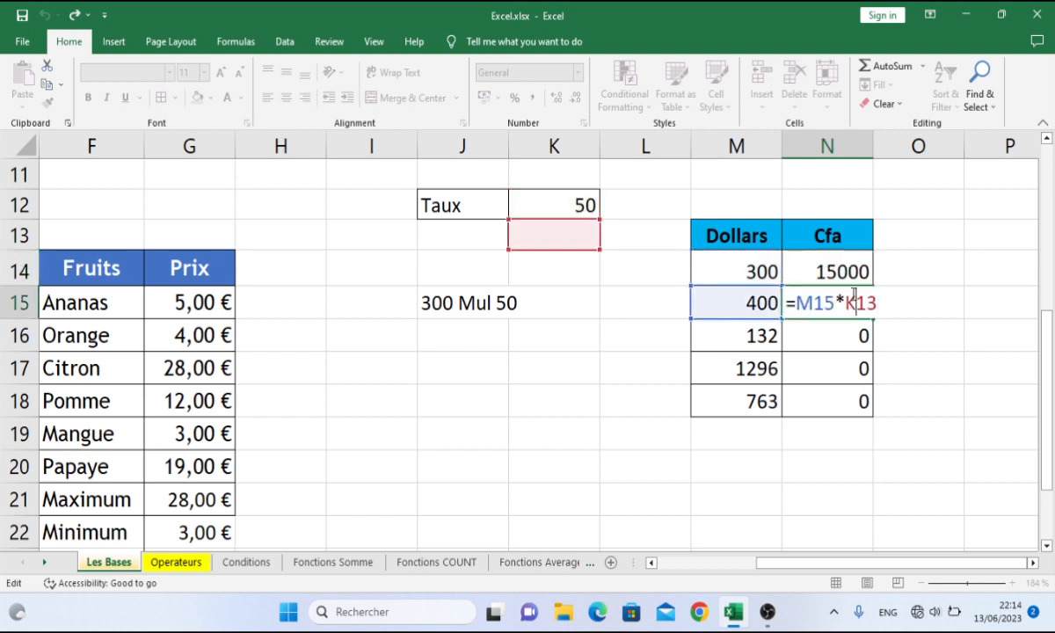
- Lock the rate row in N14 with the formula =M14*K$12 and fill it down the Cfa column through N18
click(853, 269)
double_click(855, 271)
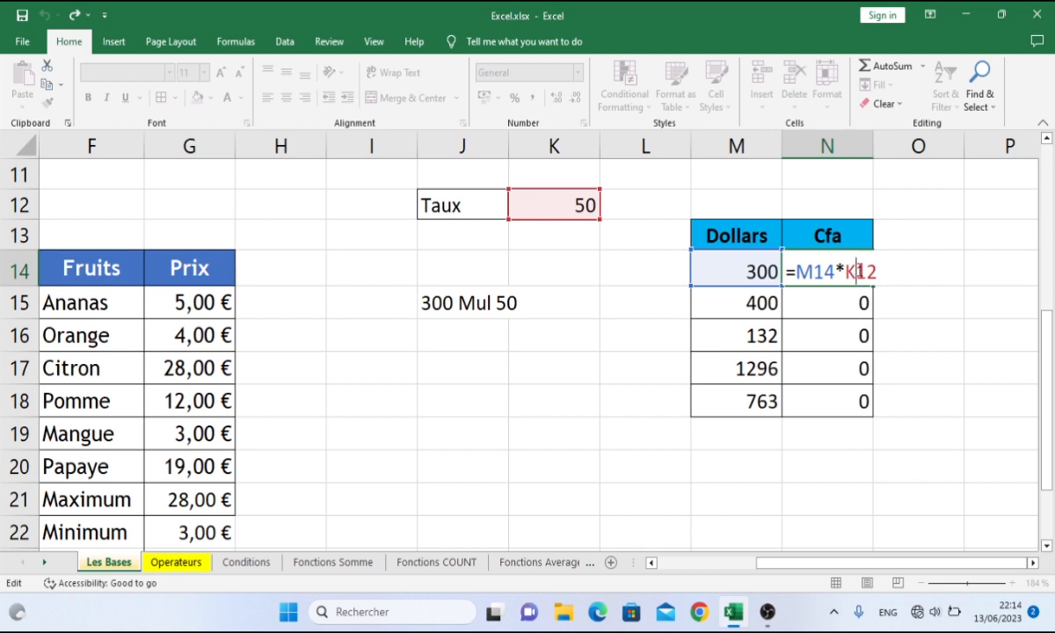
text($)
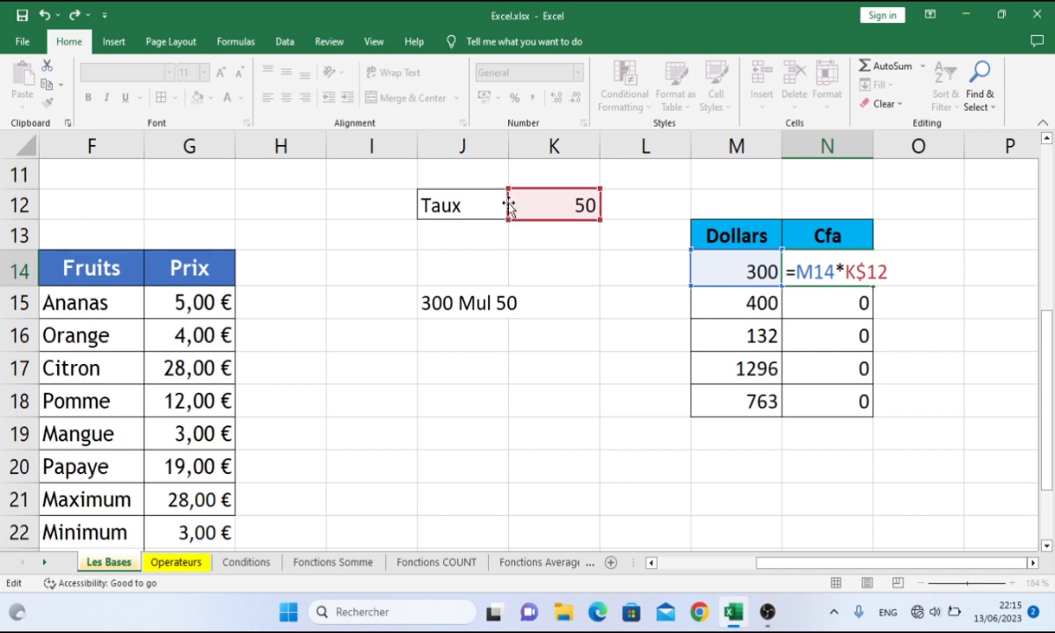
key(Return)
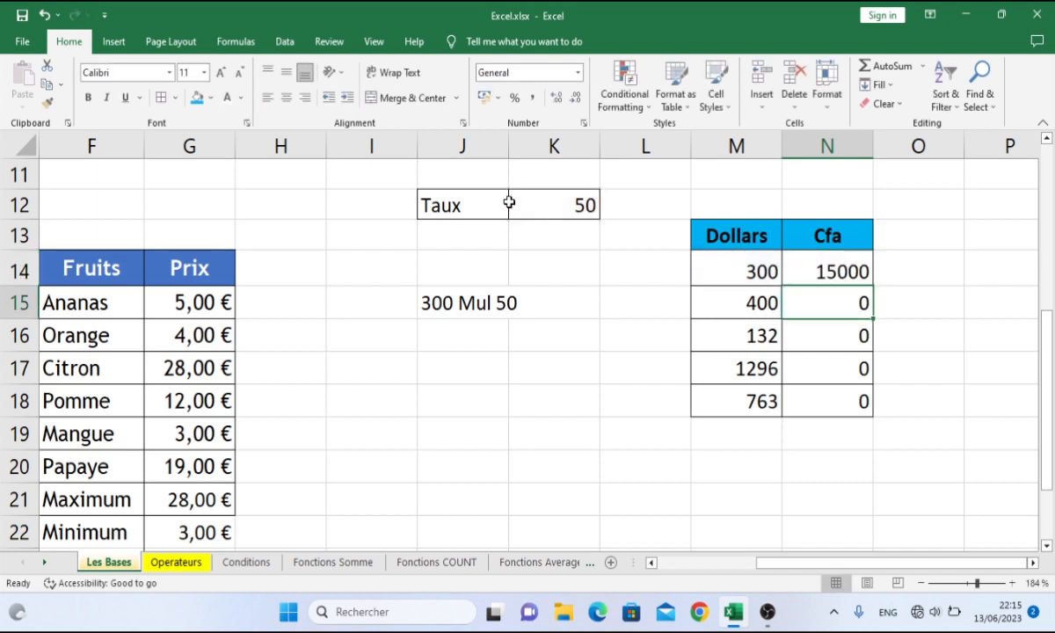
click(842, 271)
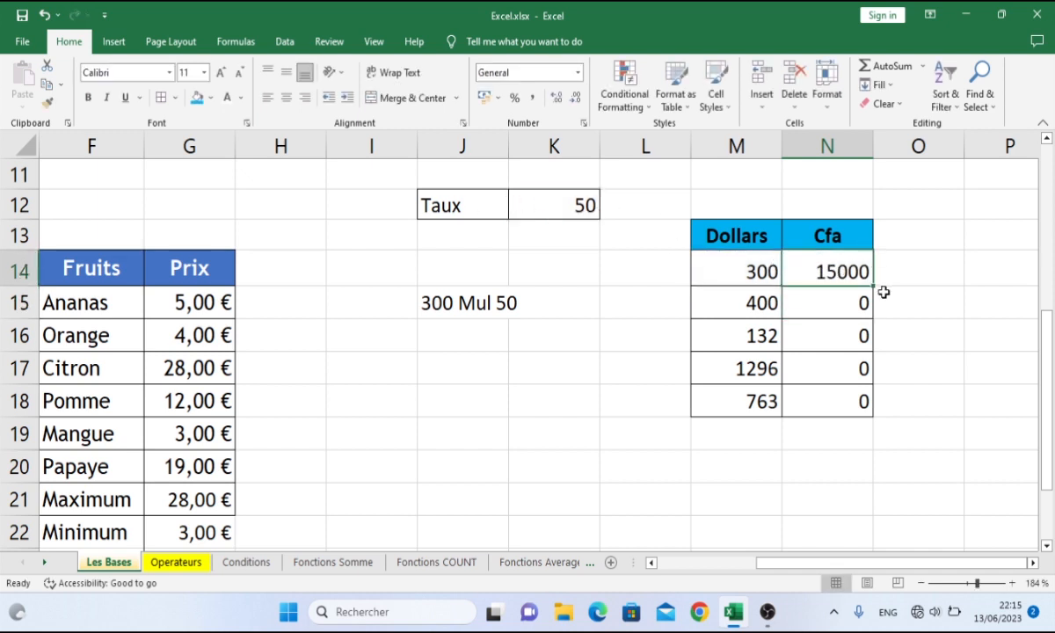
drag(874, 288, 883, 410)
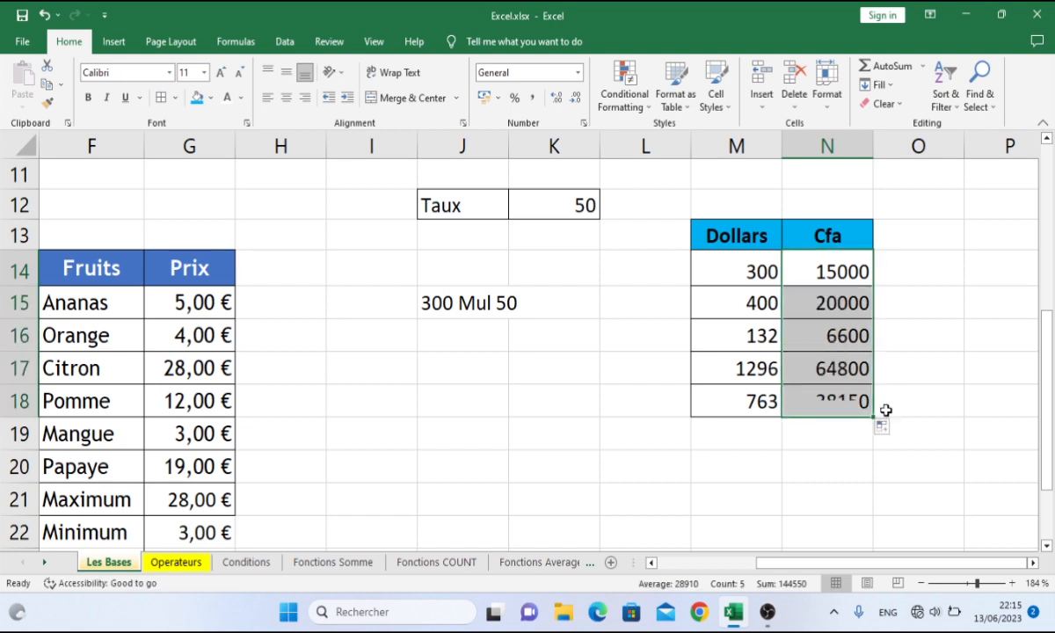
- Check the mixed-reference formulas in N14 and N15 against rate cell K12, leaving both formulas as they are
double_click(835, 273)
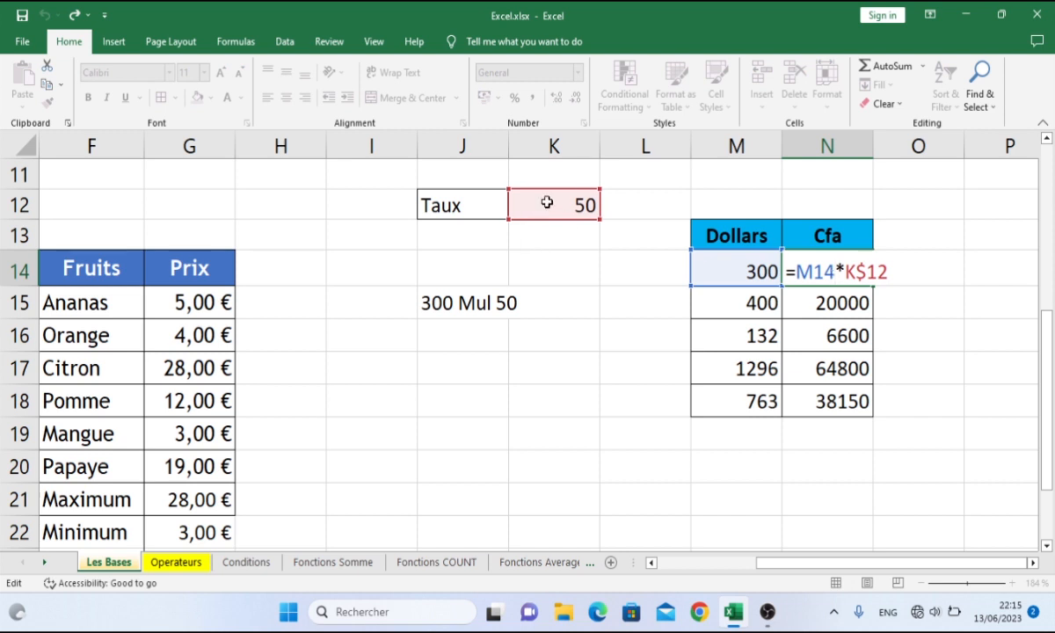
double_click(803, 302)
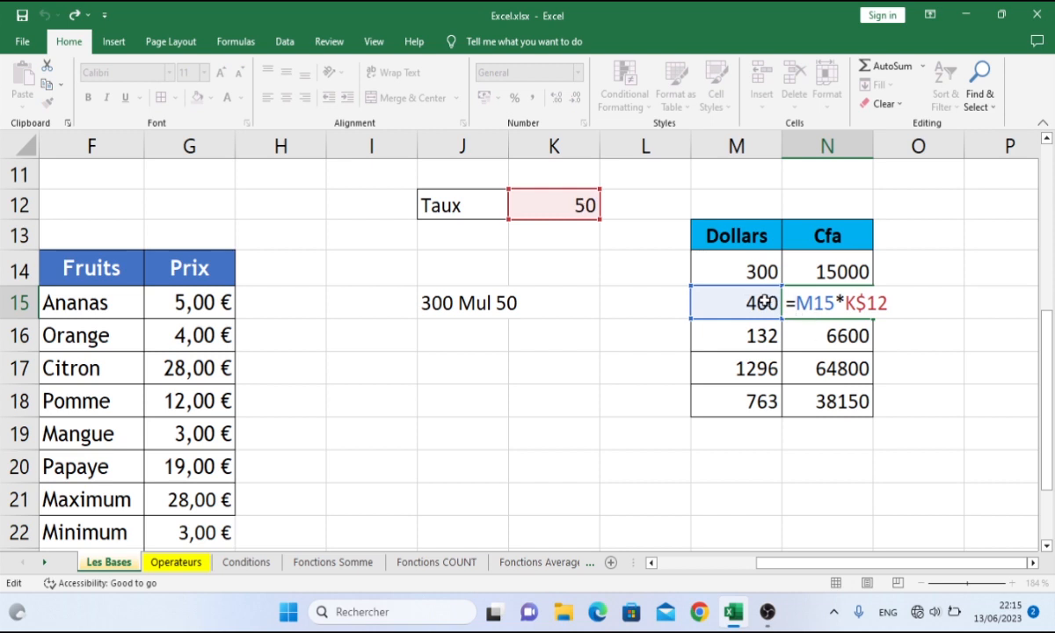
click(829, 341)
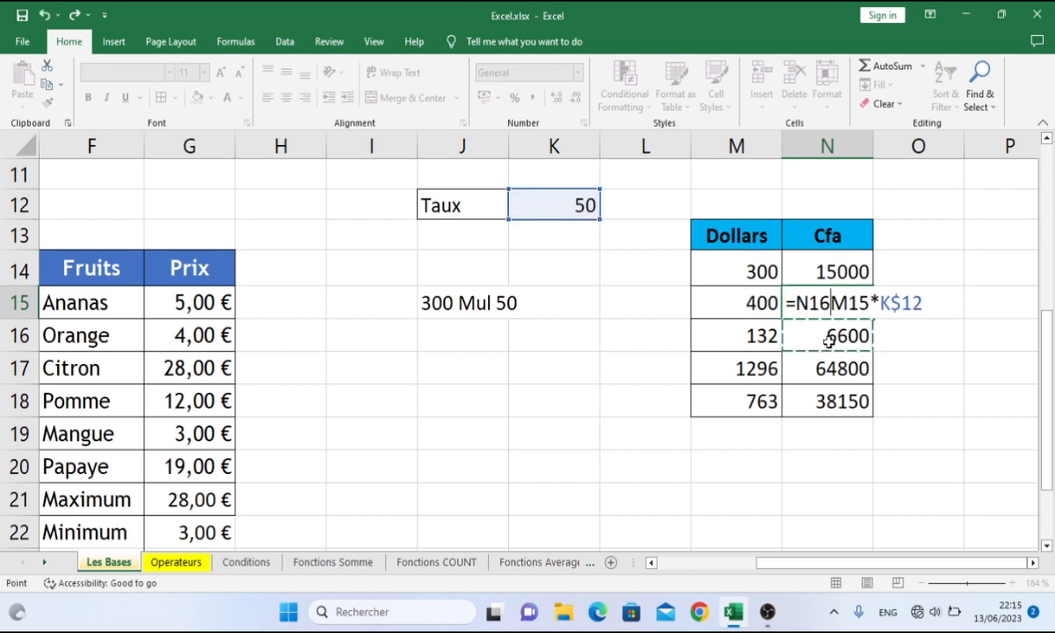
key(Escape)
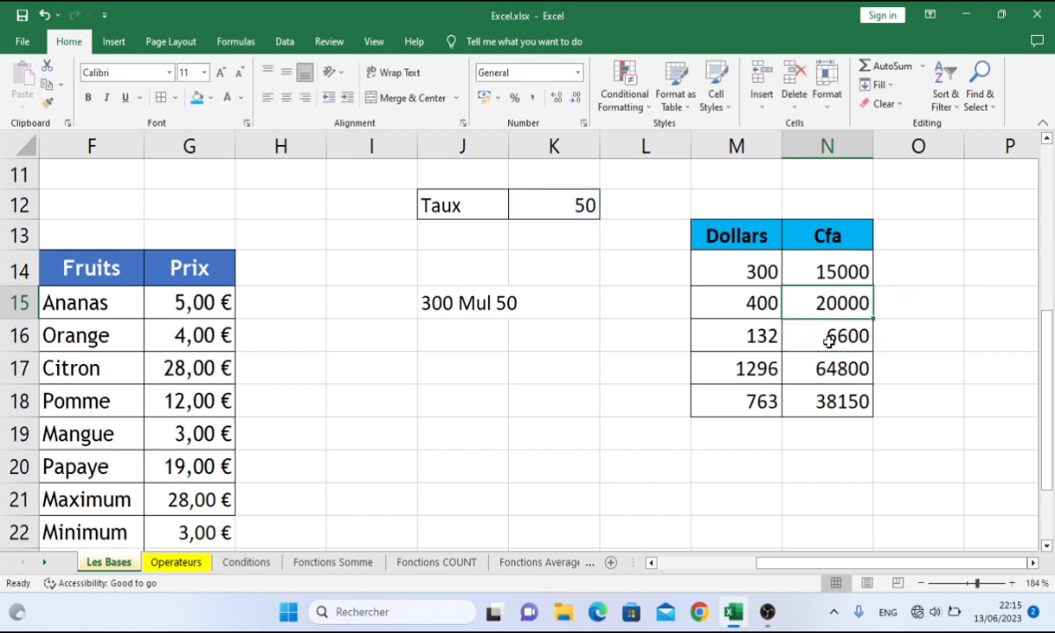
click(558, 200)
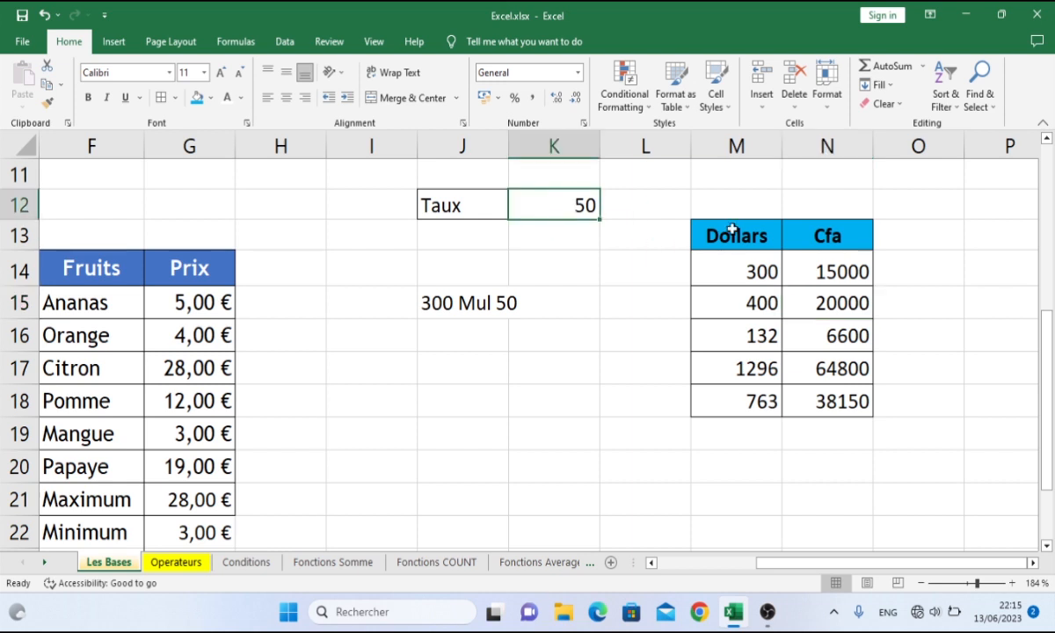
double_click(839, 270)
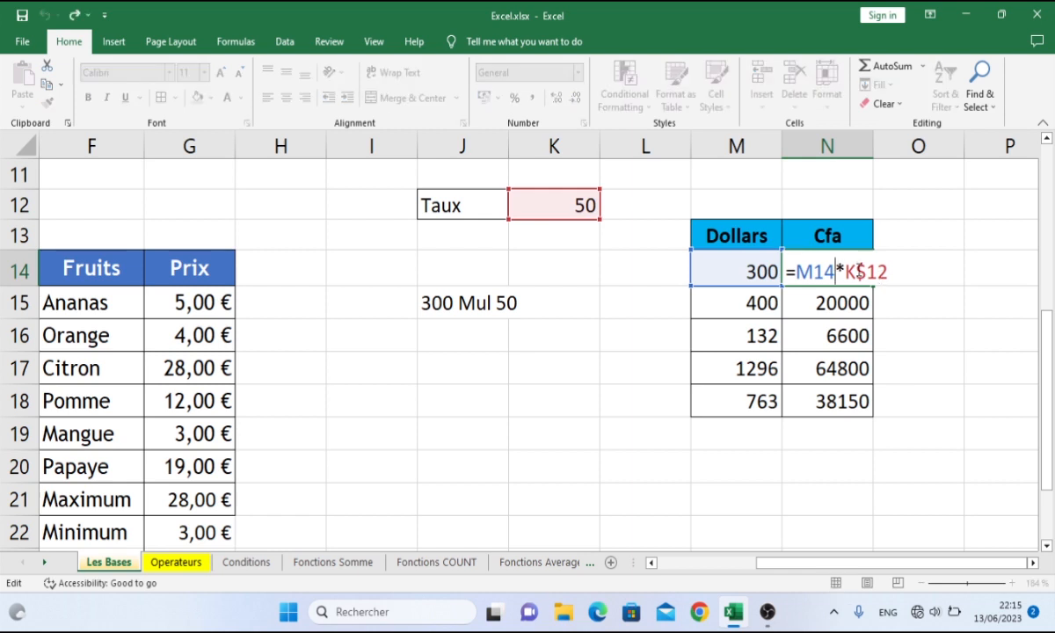
key(Return)
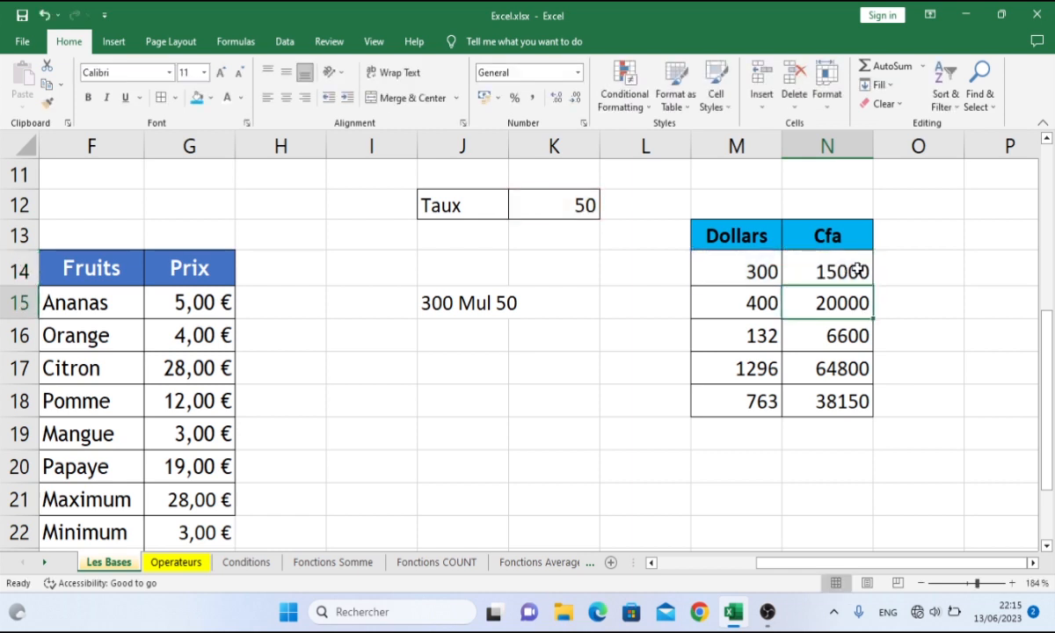
- Change the header in M13 to Euros
click(763, 236)
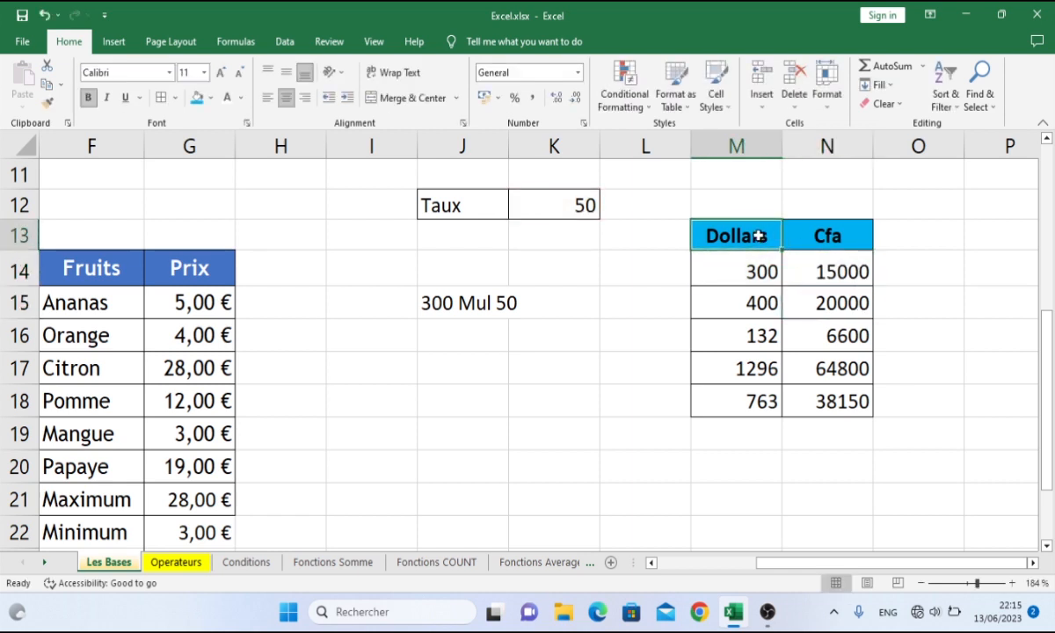
text(Euros)
key(Return)
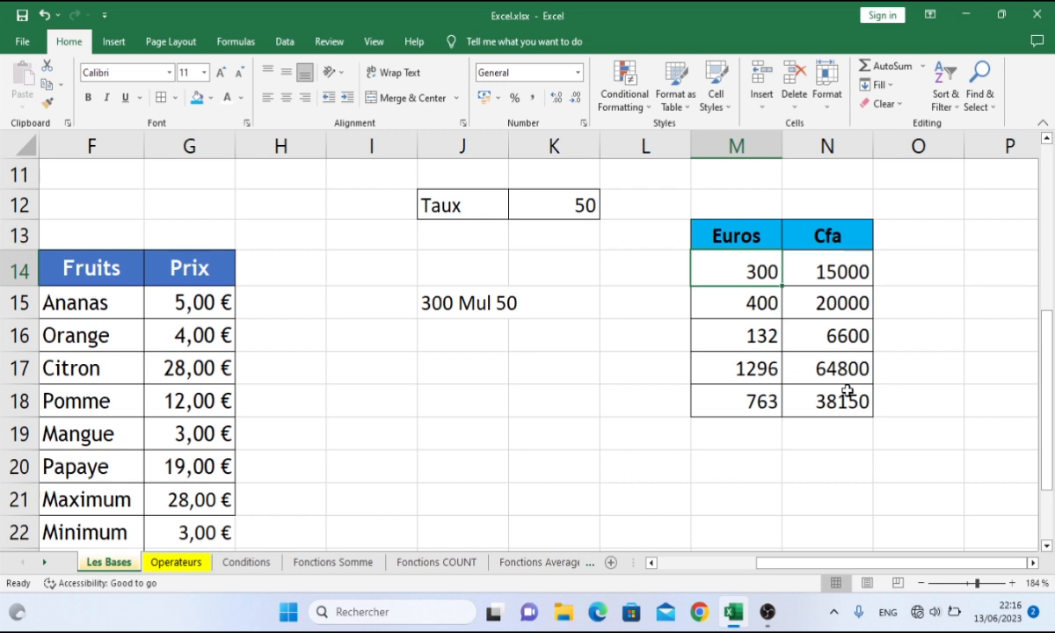
- Copy the whole Euros and Cfa table, range M13:N18
drag(756, 227, 848, 327)
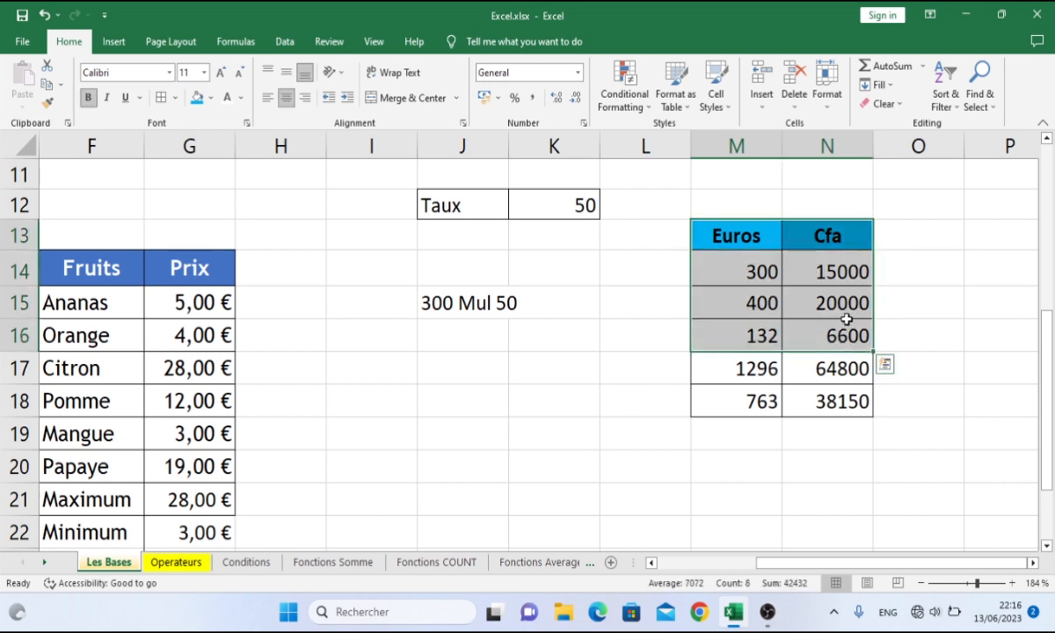
drag(748, 239, 834, 401)
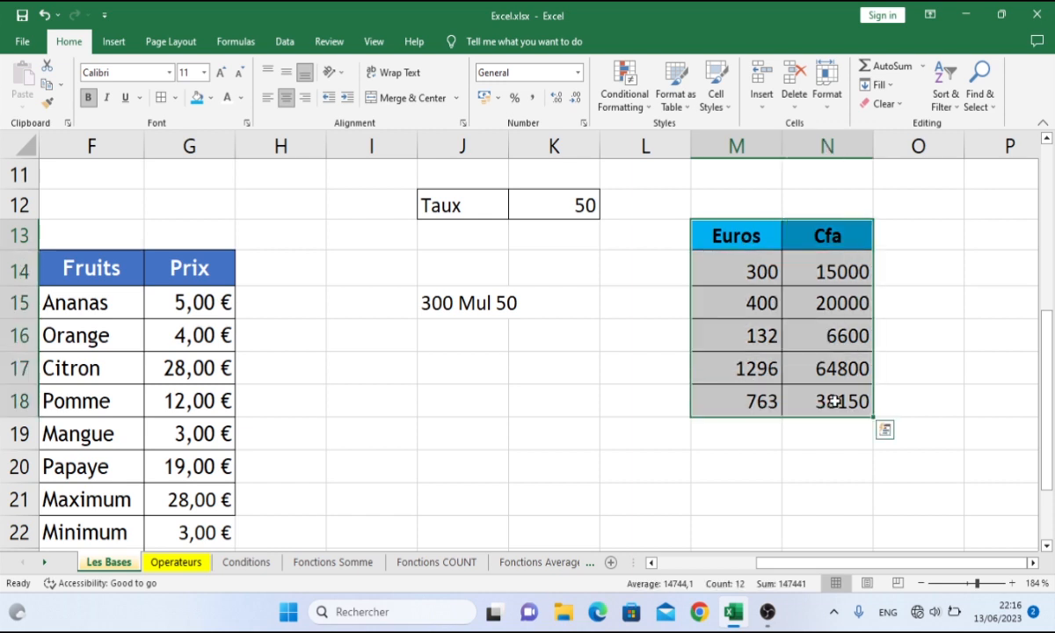
right_click(834, 401)
click(758, 9)
key(ctrl+c)
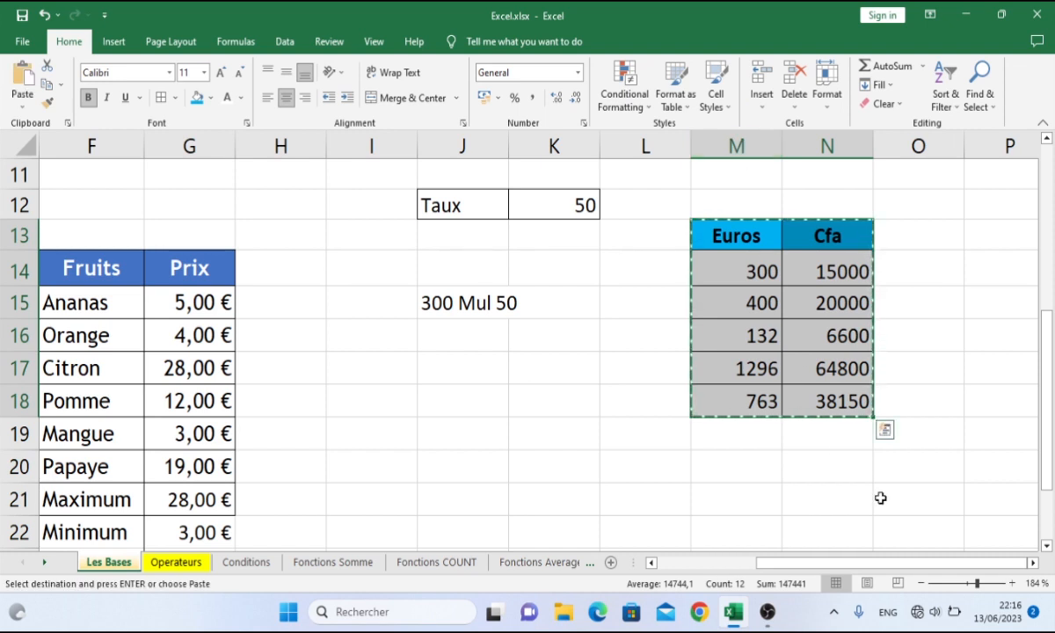
- Paste the copied table transposed with its top-left cell at P13, and end the copy mode
drag(909, 563, 992, 563)
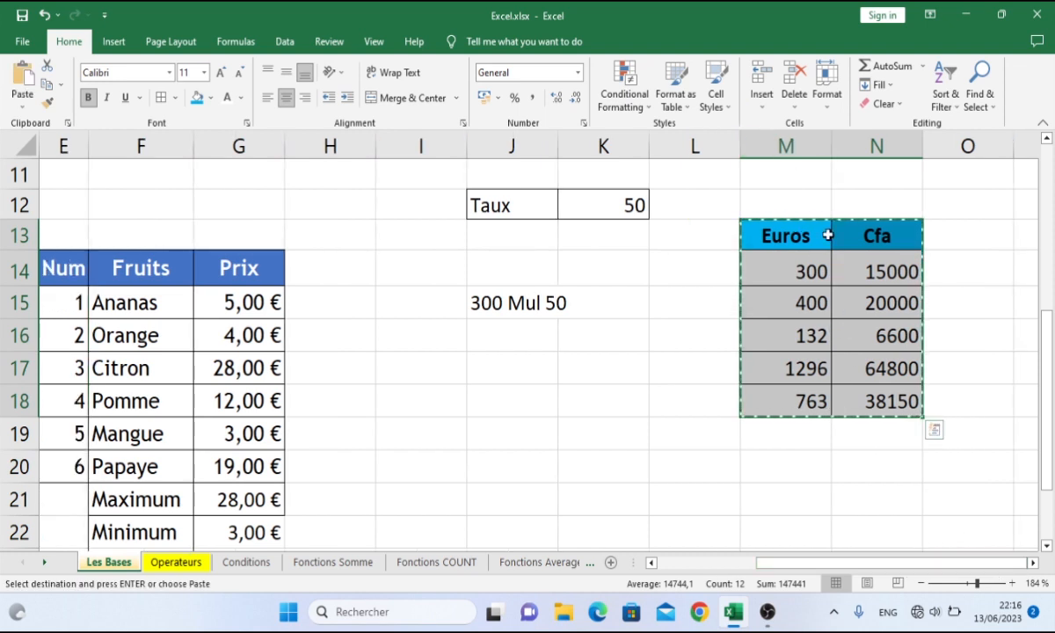
click(1033, 564)
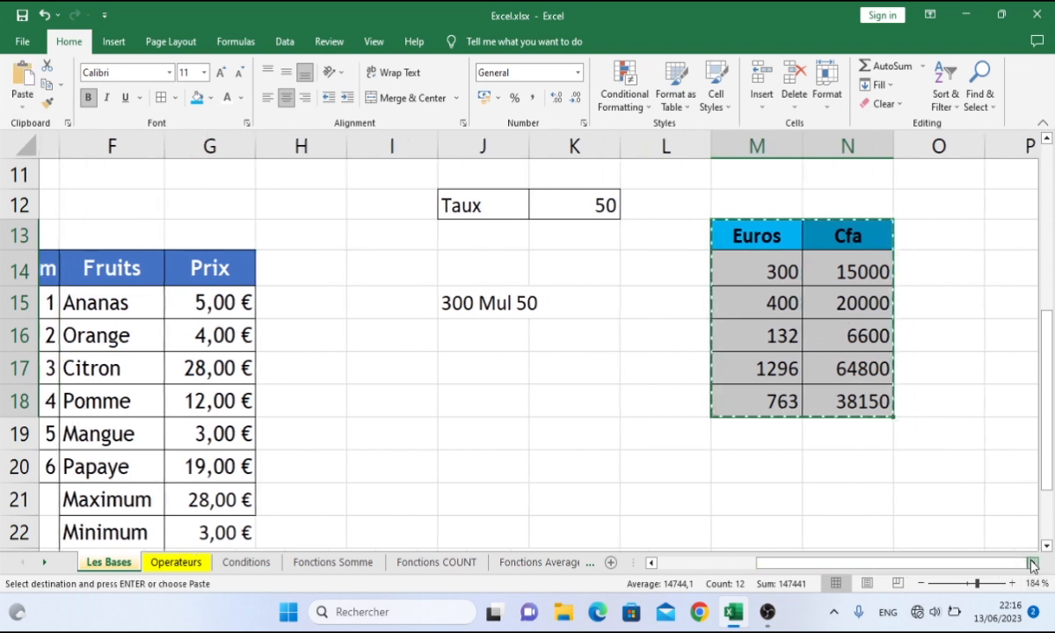
click(1033, 564)
click(1033, 563)
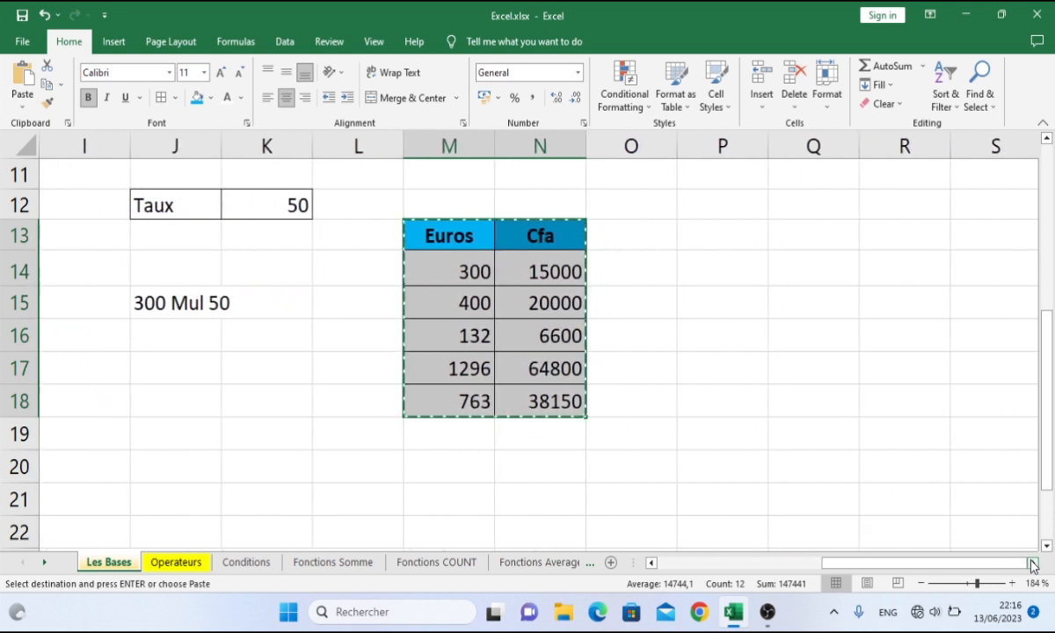
click(1033, 564)
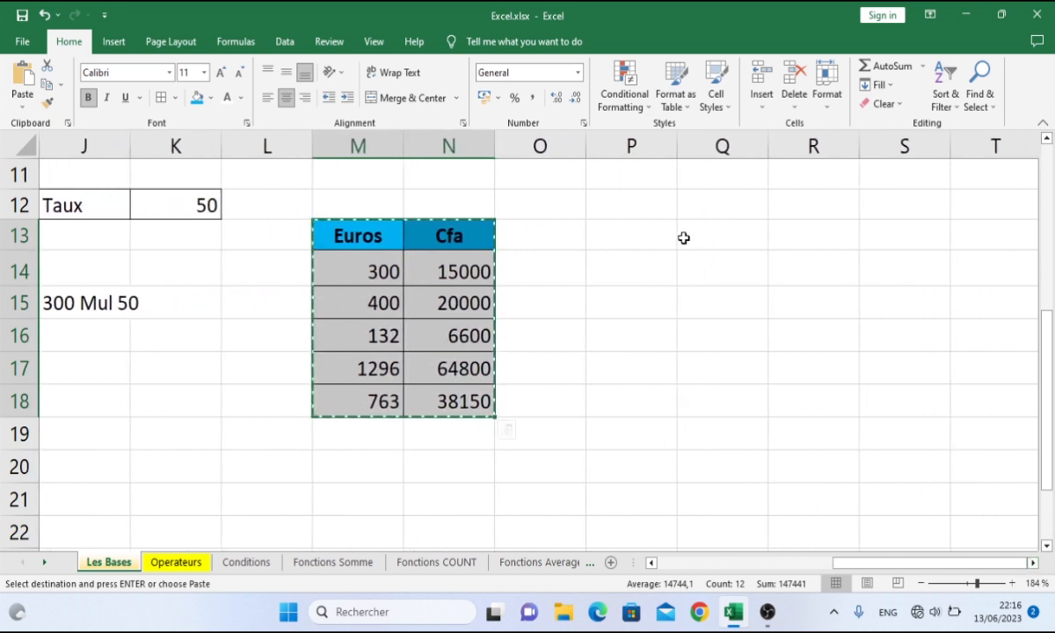
click(655, 233)
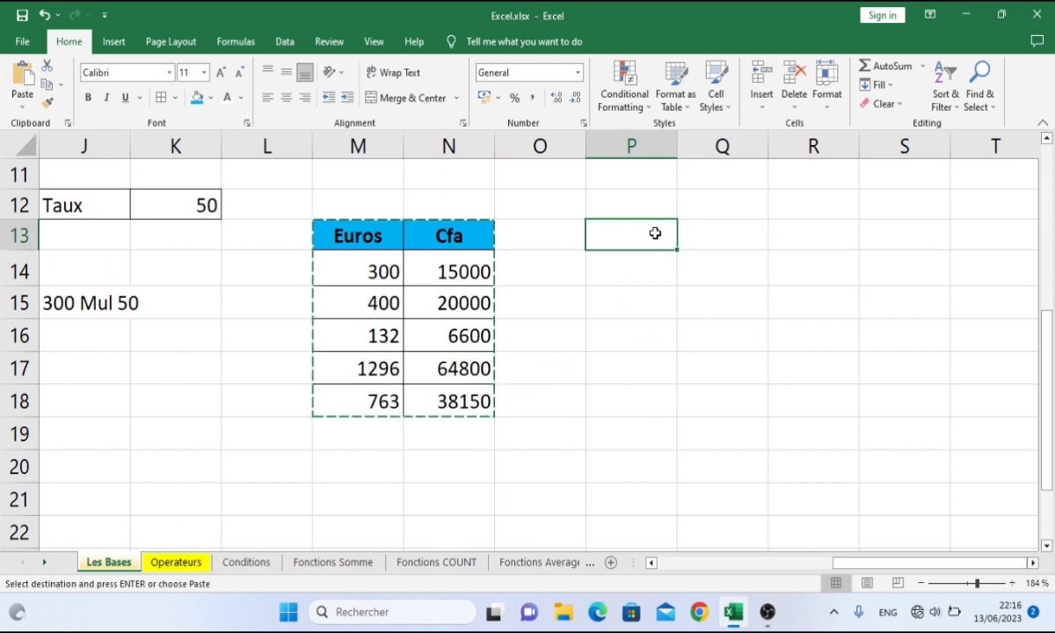
right_click(655, 233)
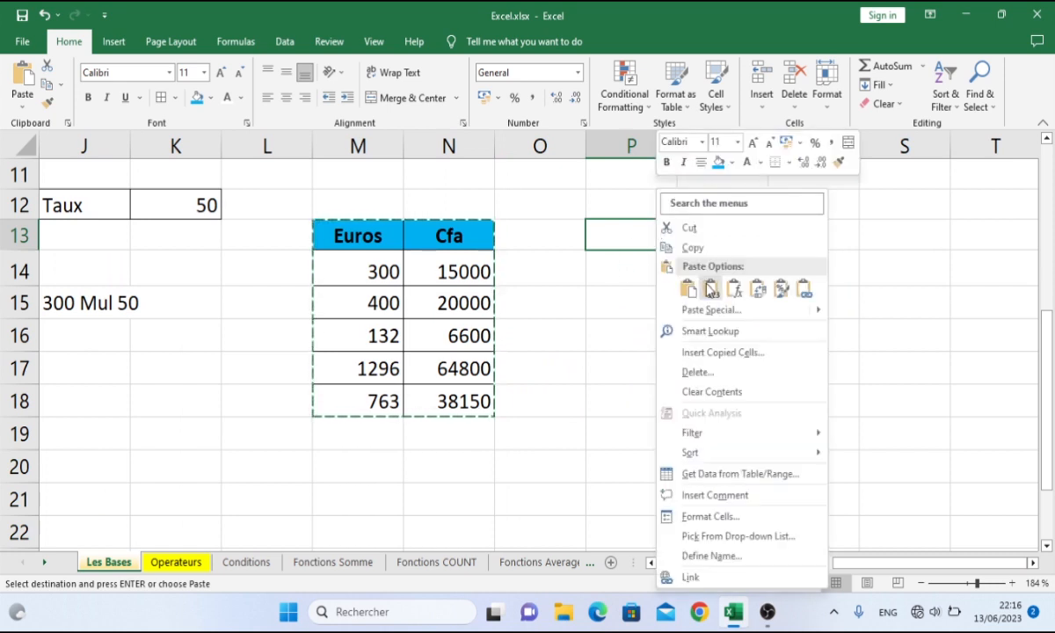
click(758, 290)
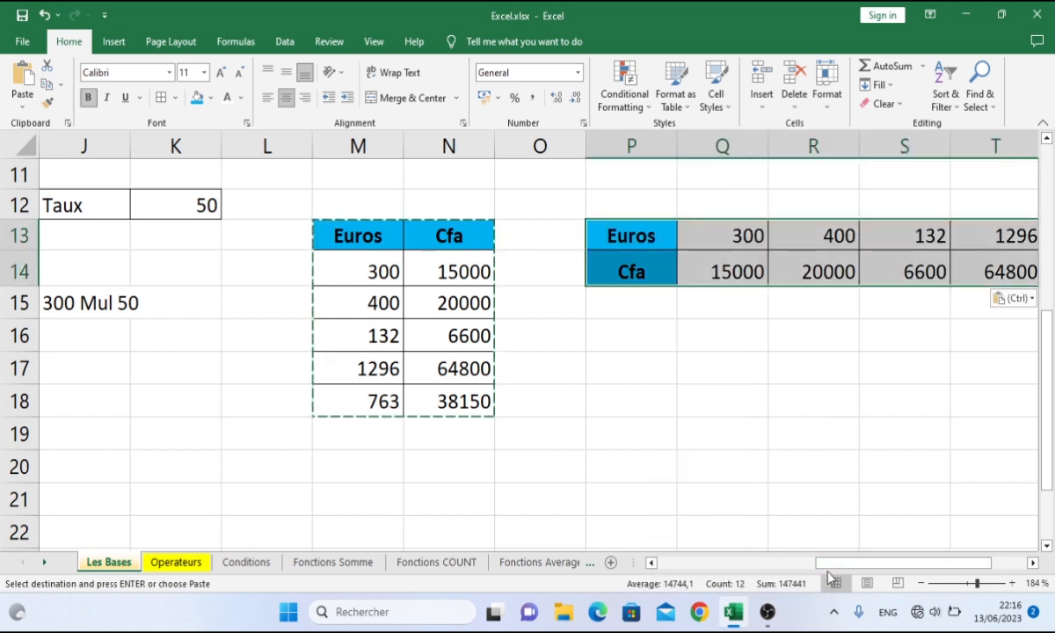
drag(831, 563, 848, 563)
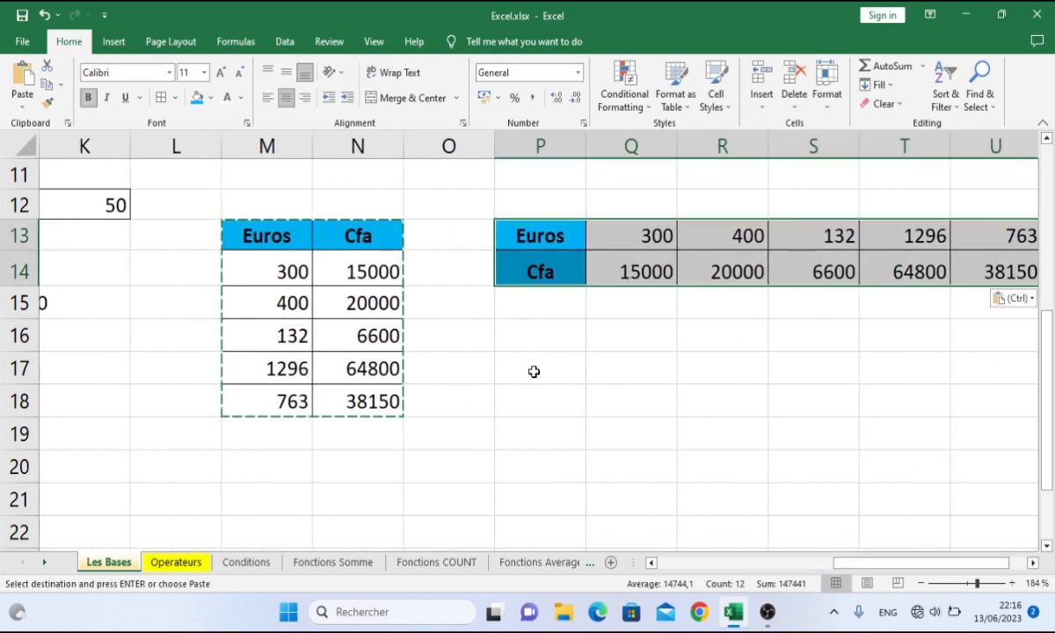
key(Escape)
click(549, 322)
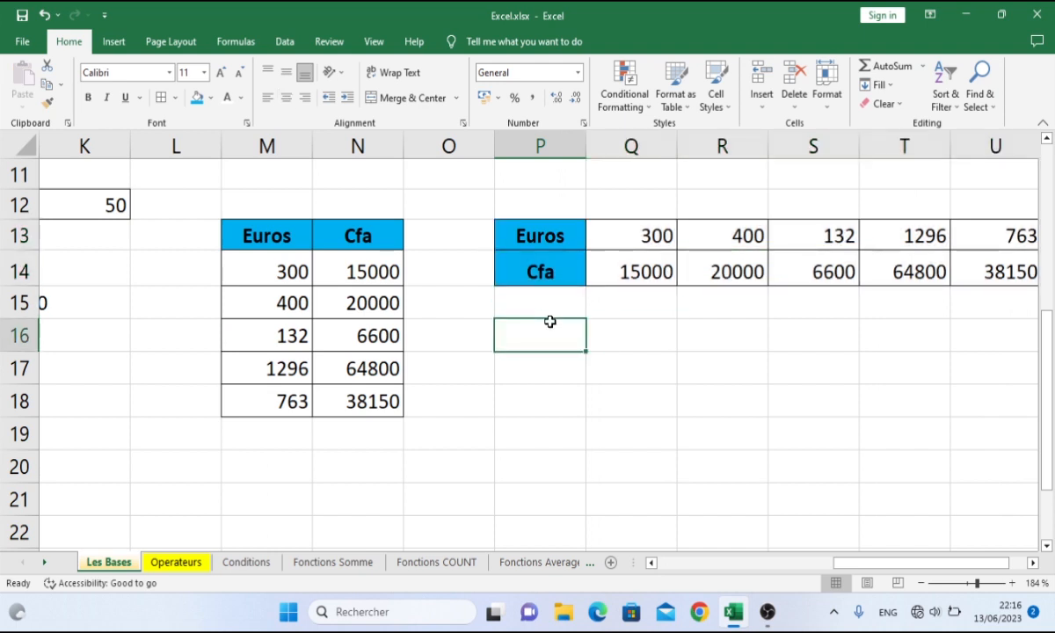
- Clear the Cfa values in Q14:U14 of the horizontal table
click(624, 268)
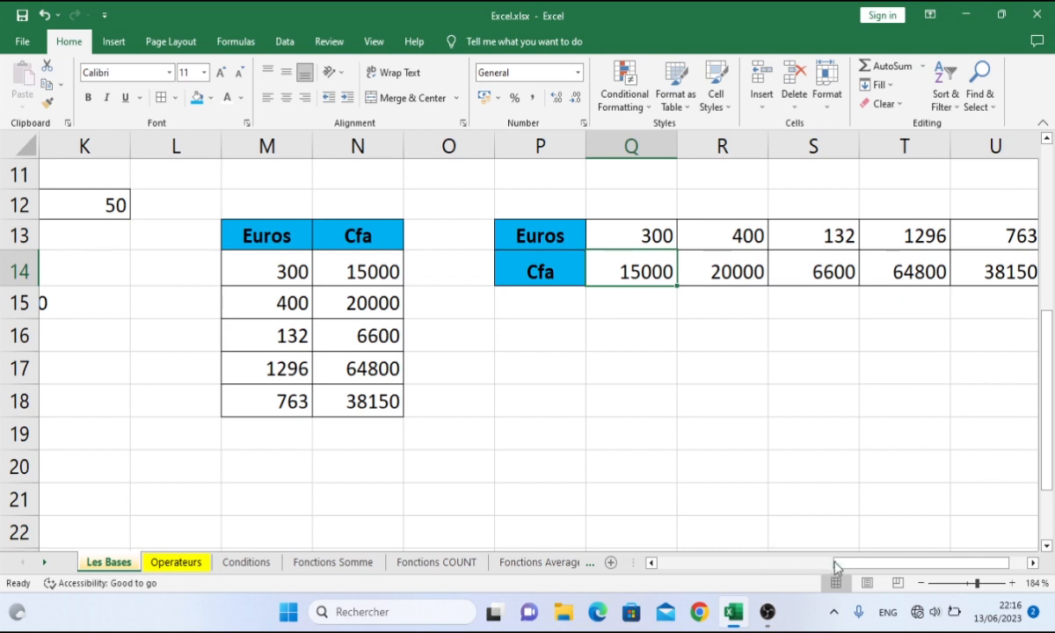
drag(836, 563, 905, 565)
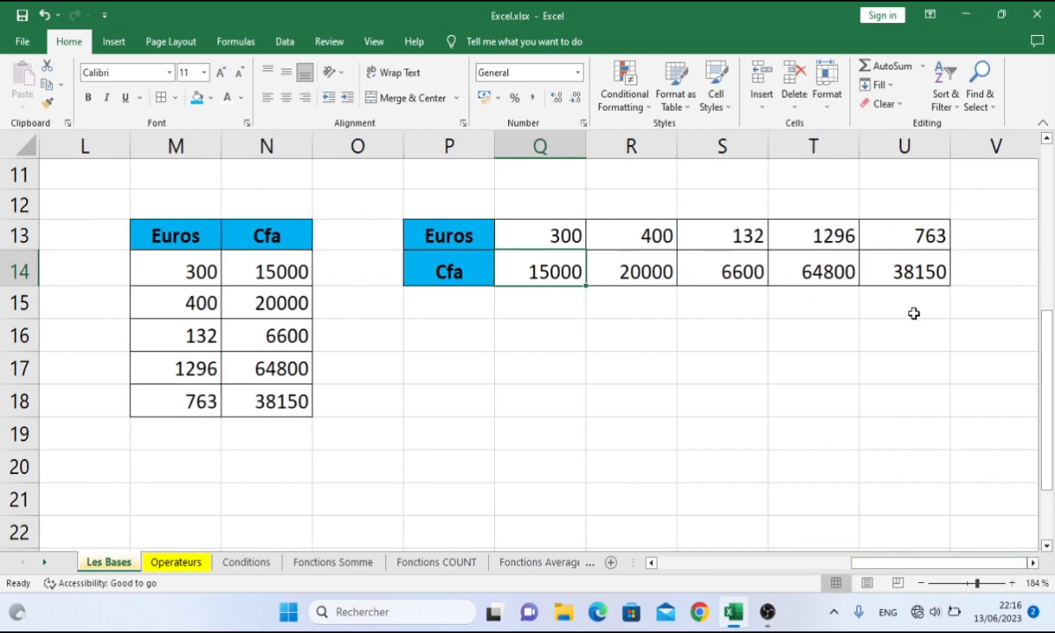
drag(586, 286, 916, 264)
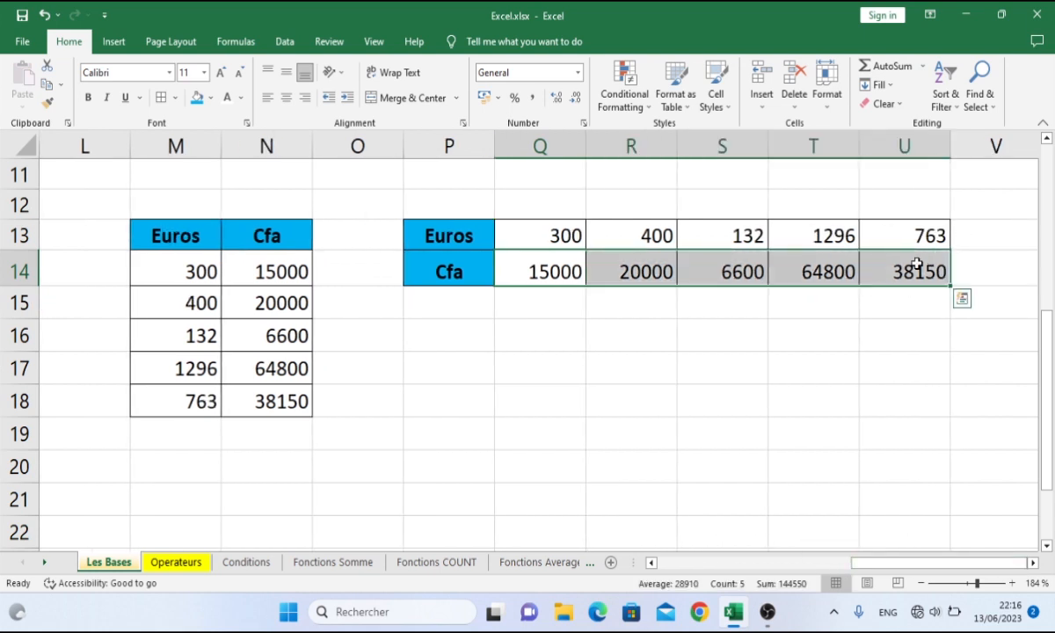
key(Delete)
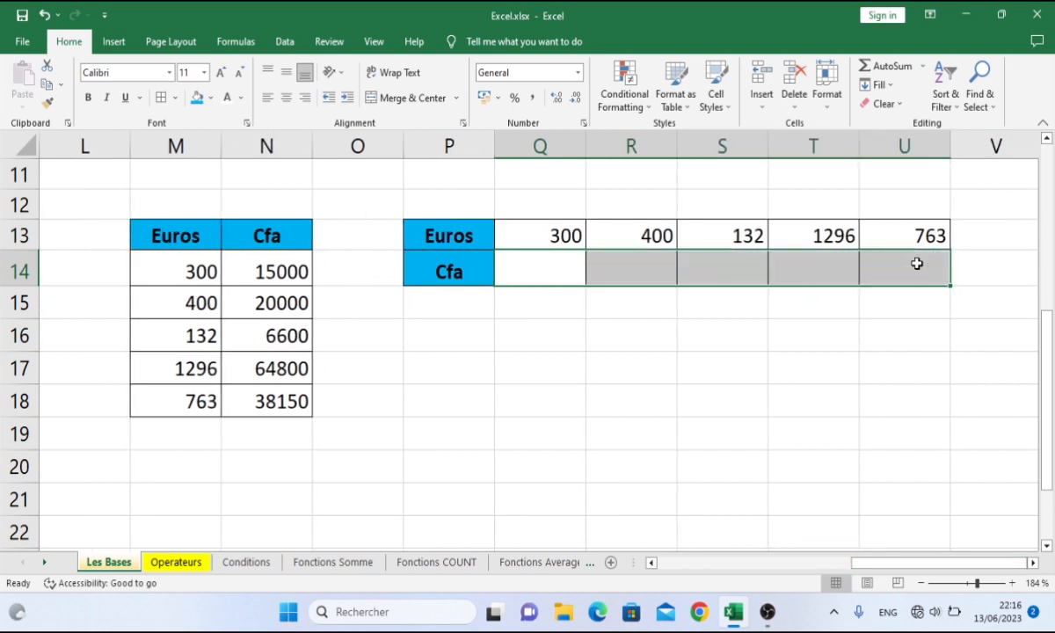
- Show the formula bar above the worksheet
click(374, 42)
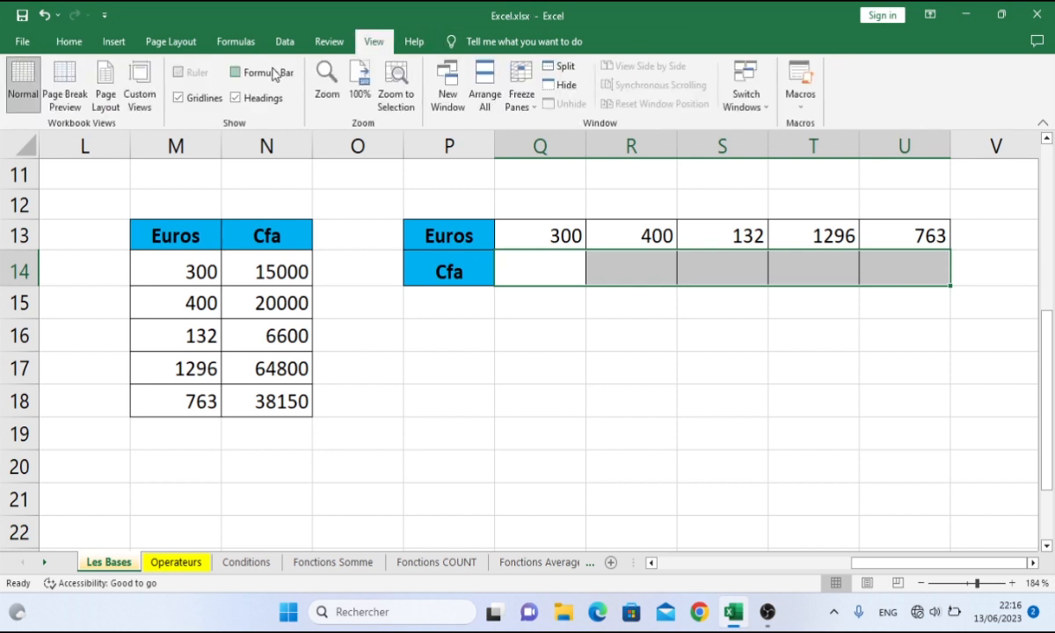
click(275, 74)
click(592, 370)
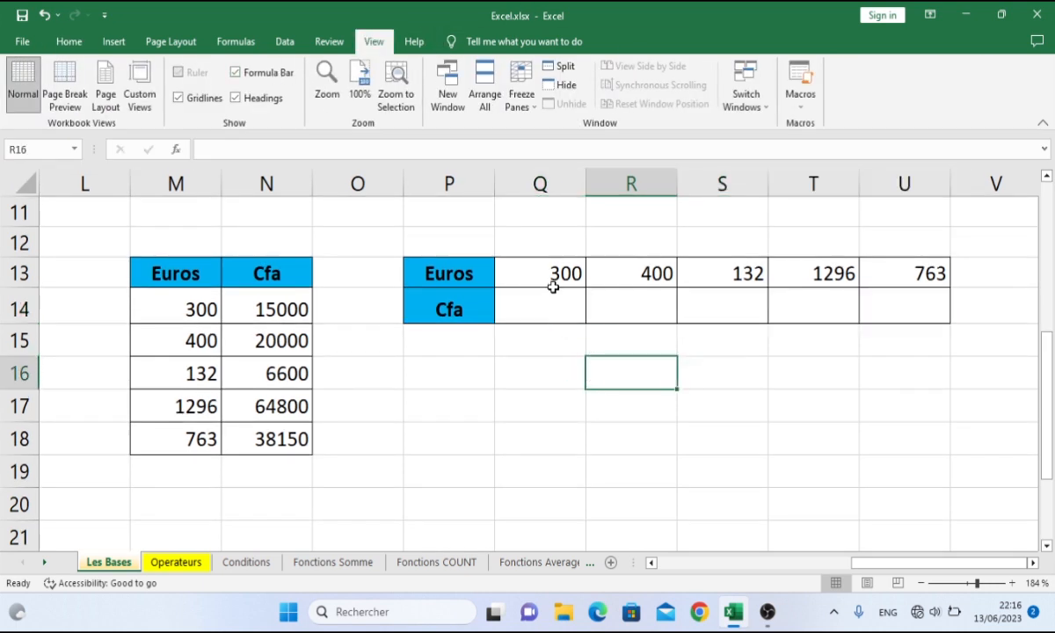
- Enter the formula =Q13*K12 in Q14 of the horizontal table and fill it across the Cfa row through U14
drag(559, 275, 902, 280)
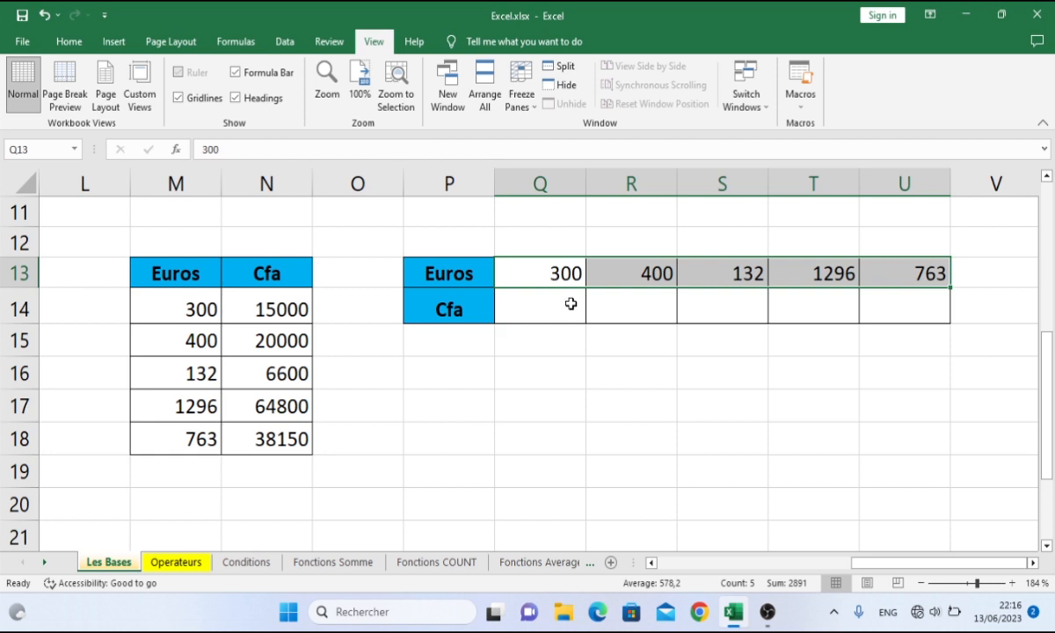
click(571, 303)
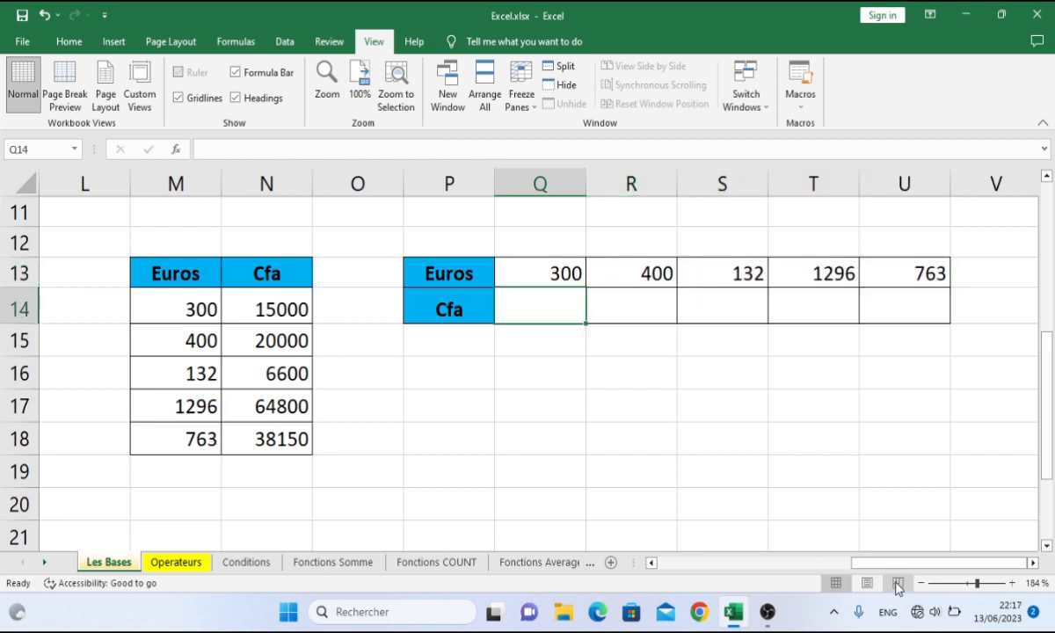
drag(885, 567, 850, 568)
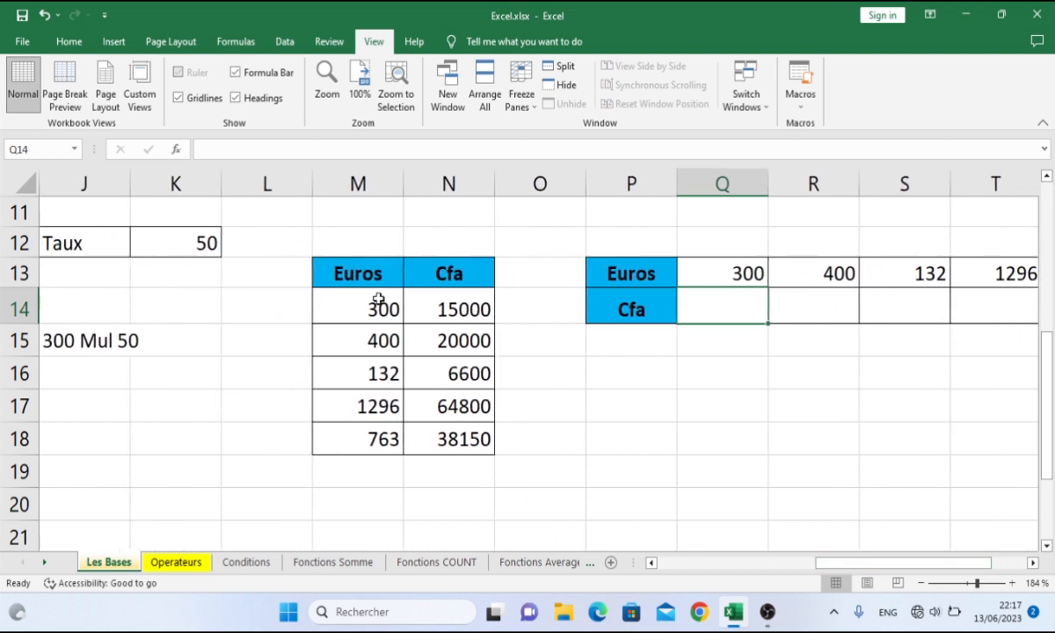
text(=)
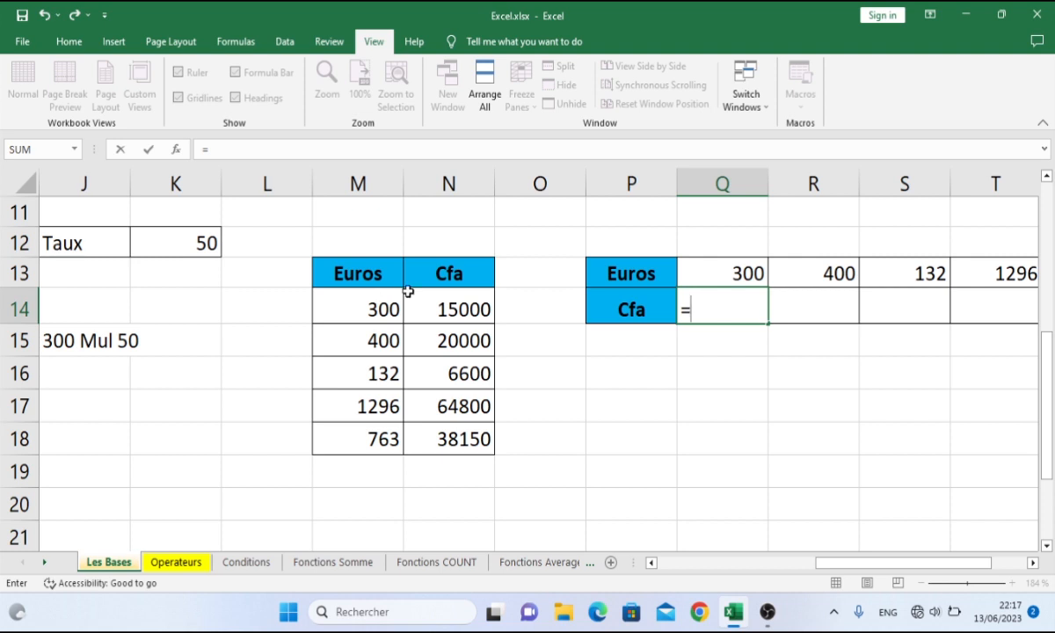
click(720, 269)
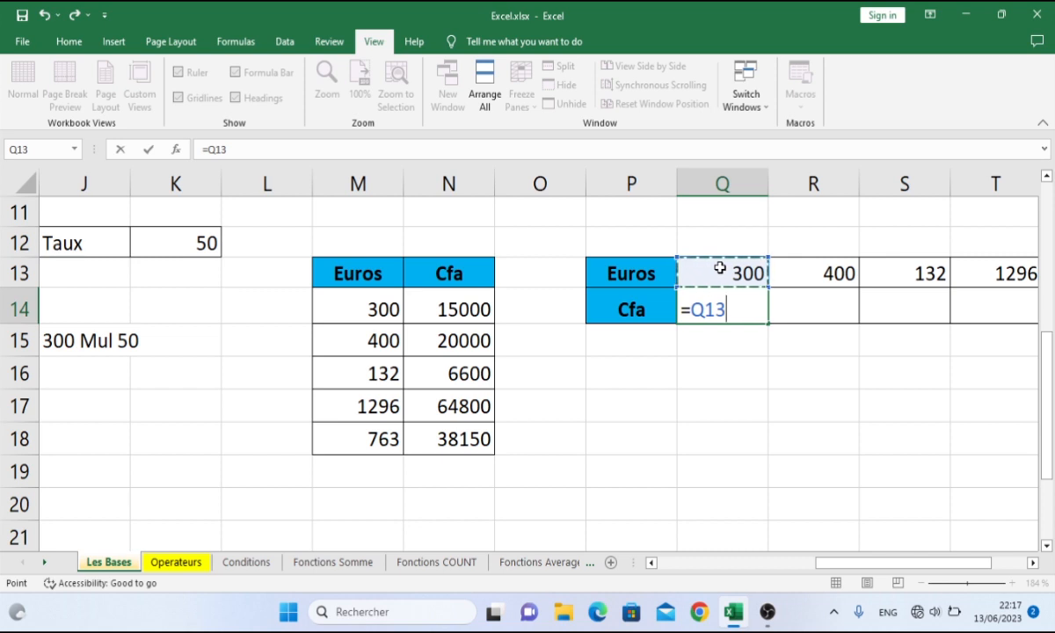
text(*)
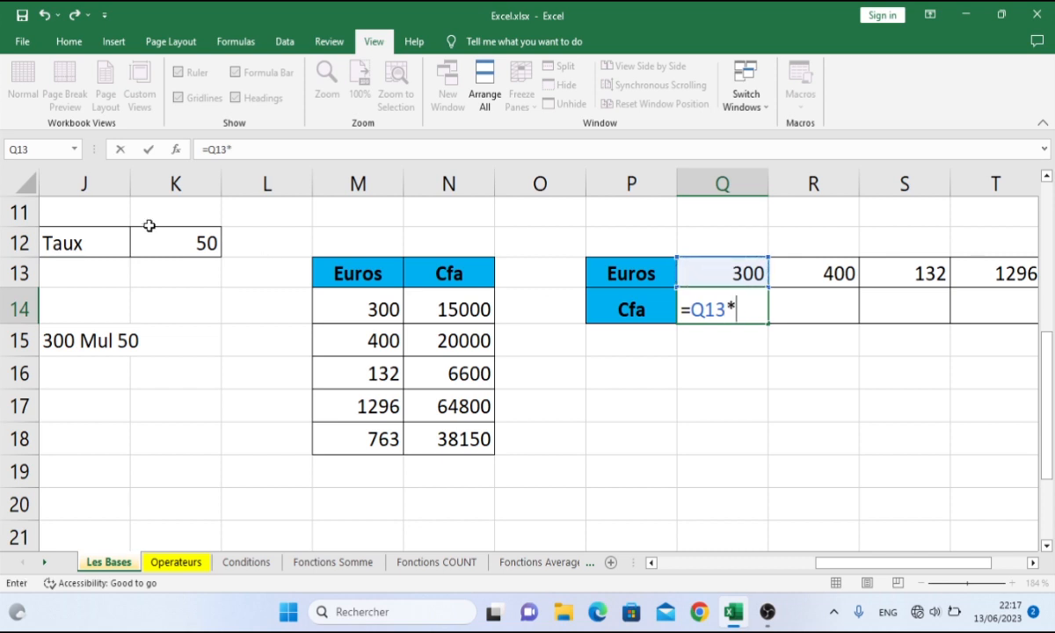
click(189, 241)
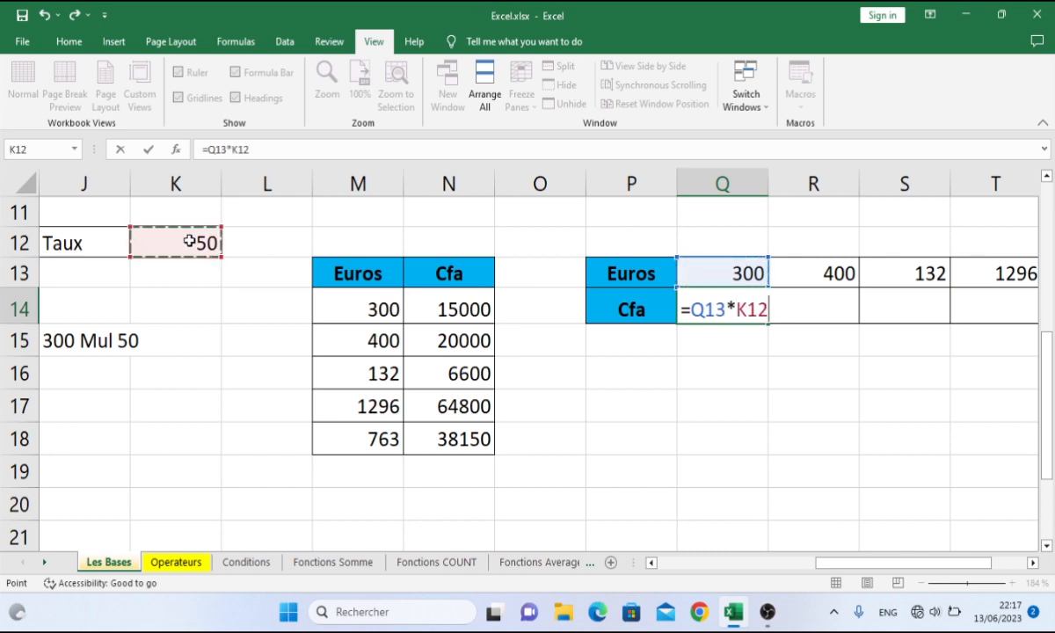
key(Return)
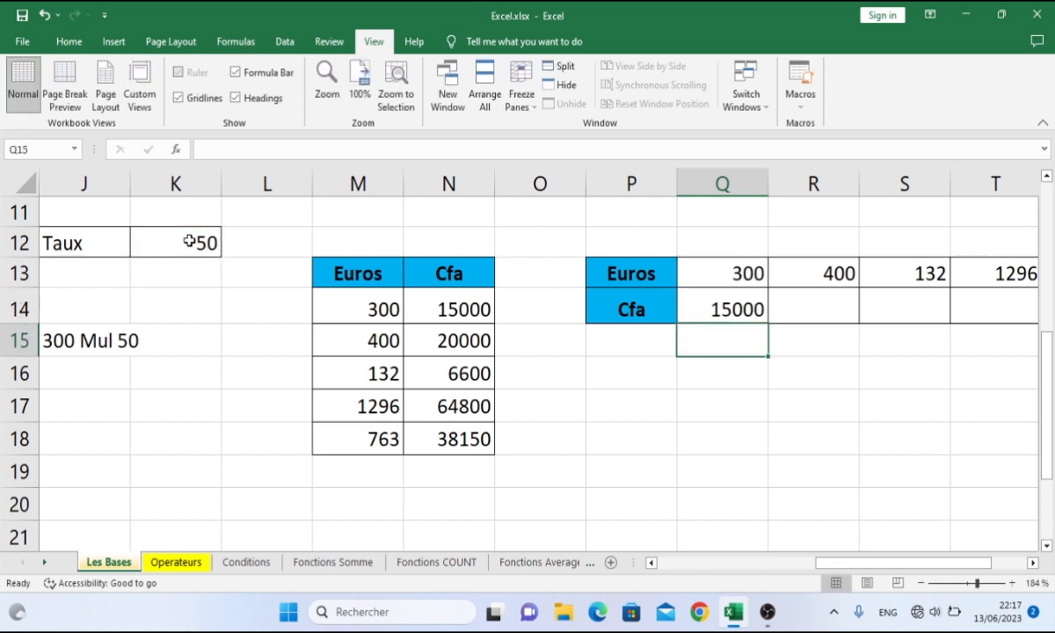
click(717, 303)
drag(767, 323, 798, 326)
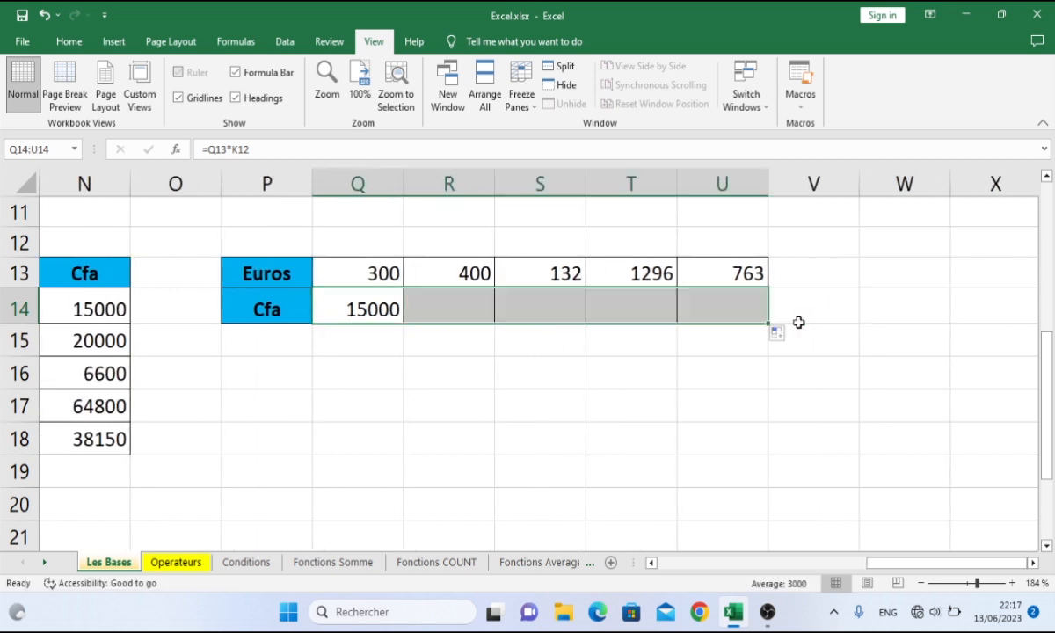
- Examine the cell references in the Cfa formulas of Q14, R14 and S14 in the horizontal table
drag(935, 563, 862, 562)
click(842, 303)
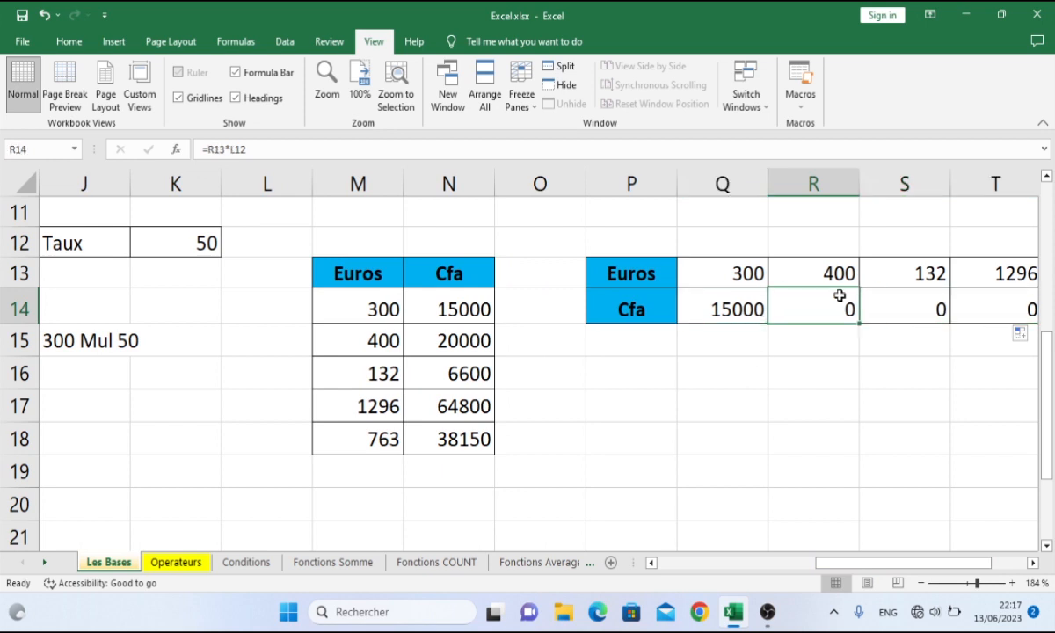
double_click(841, 303)
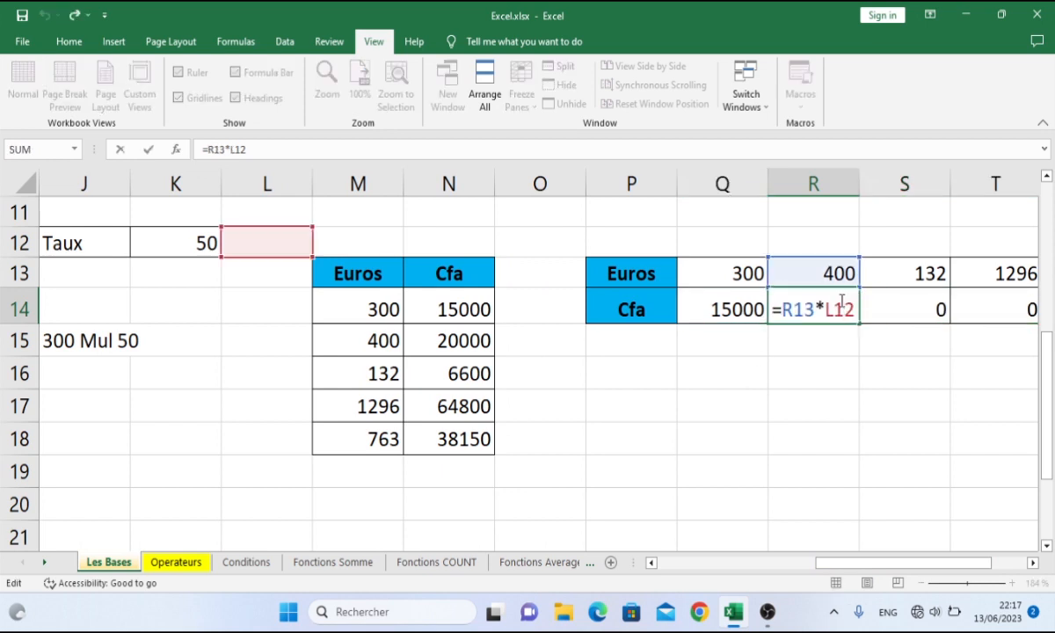
key(Return)
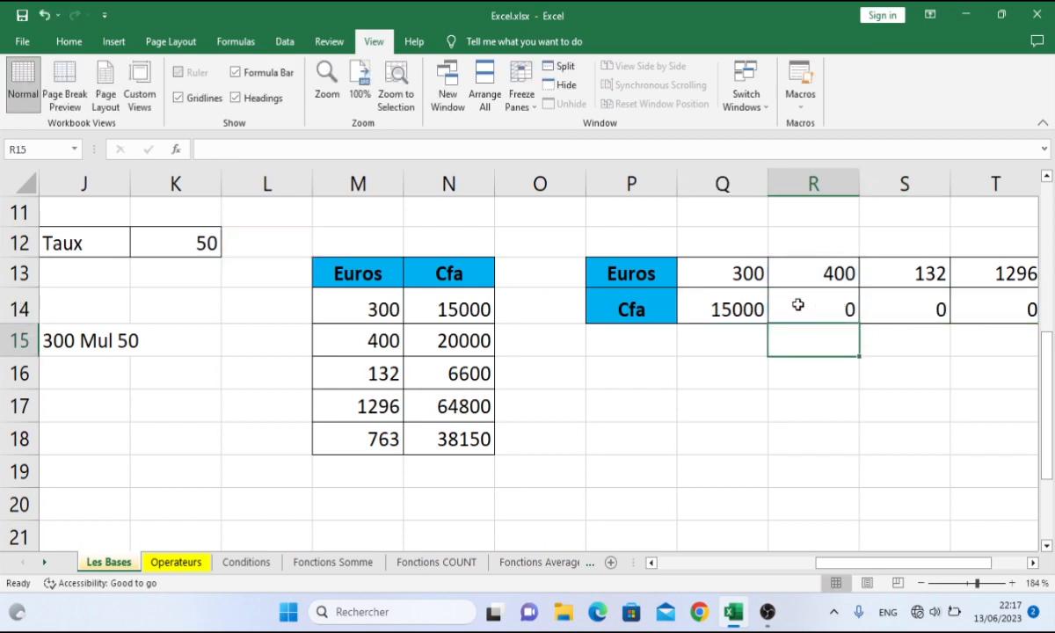
click(756, 305)
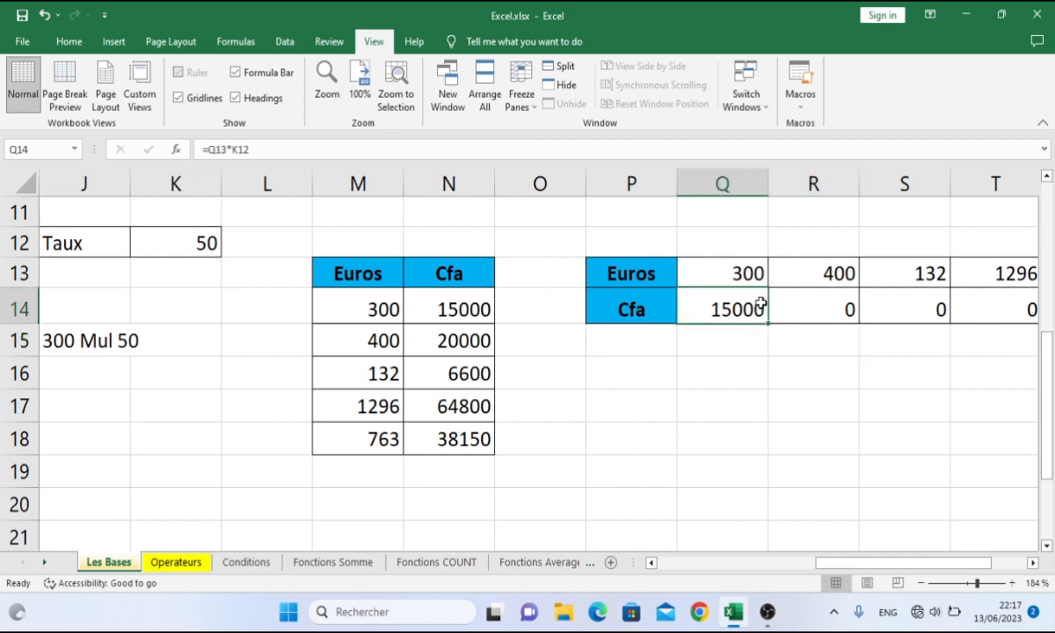
double_click(758, 305)
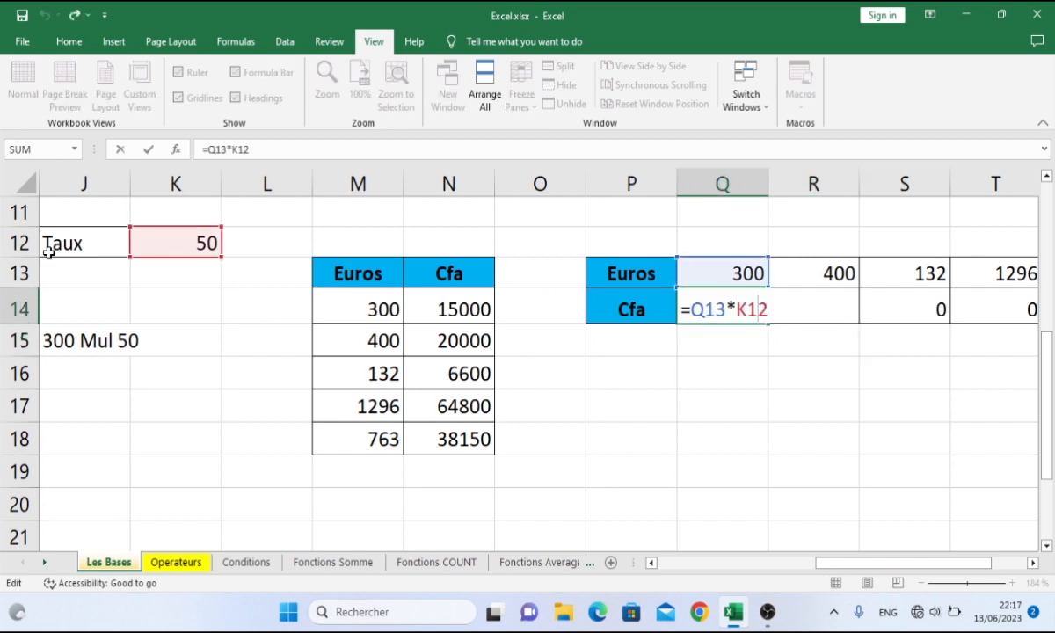
key(Escape)
double_click(833, 308)
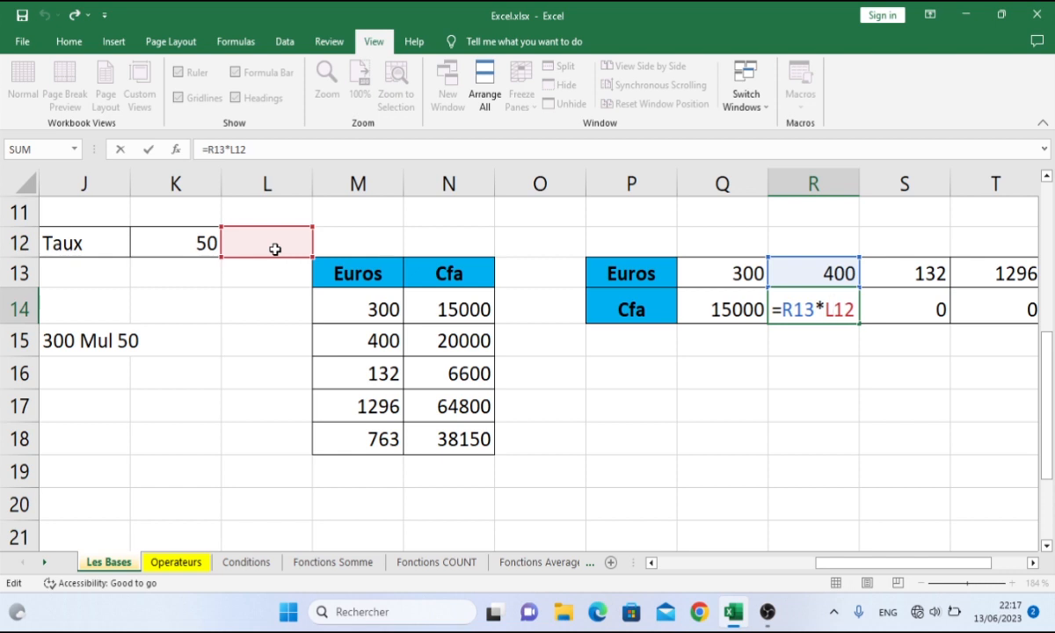
key(Escape)
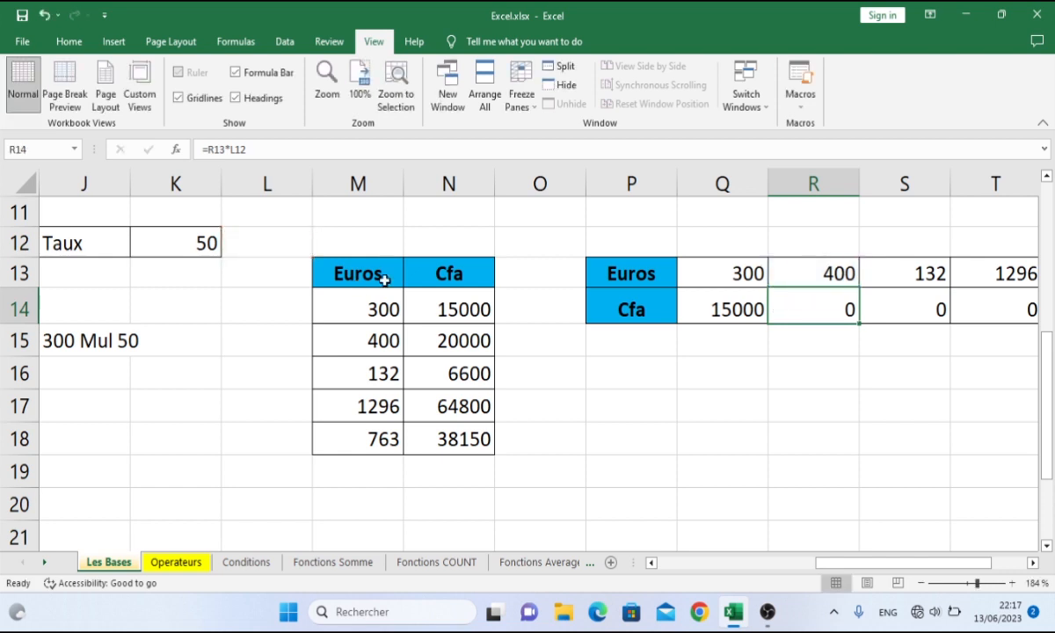
double_click(932, 301)
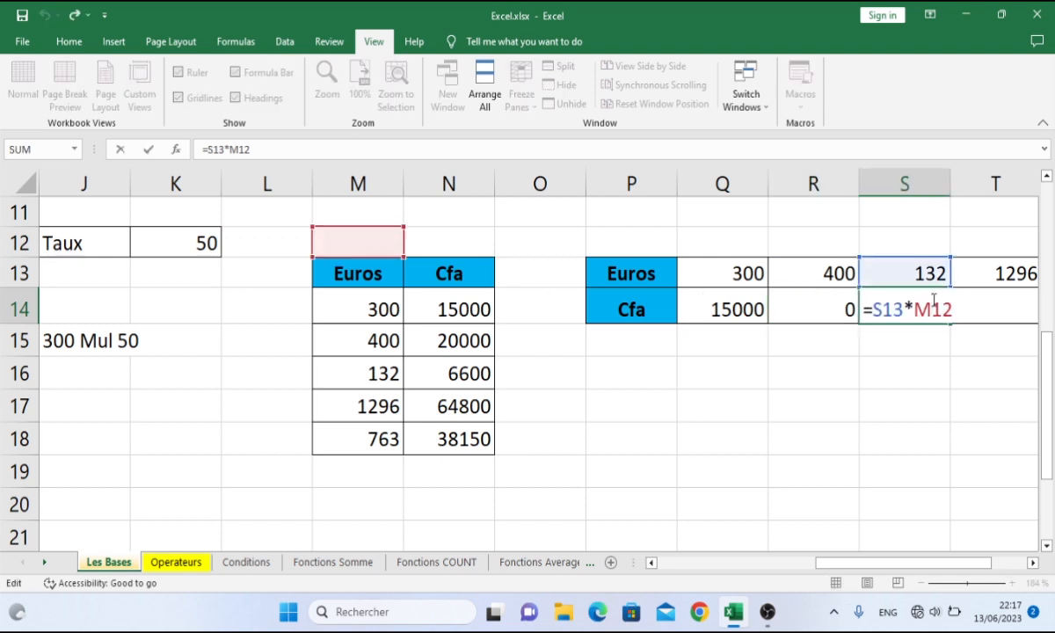
key(Escape)
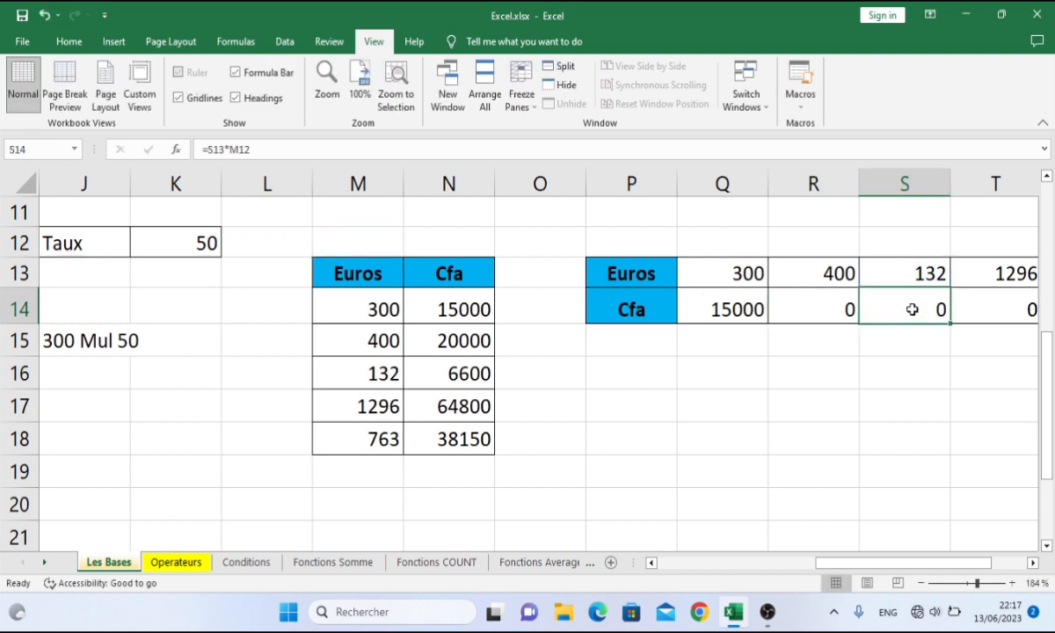
- Lock the rate's column in Q14 with the formula =Q13*$K12 and fill it across the Cfa row through U14
double_click(744, 308)
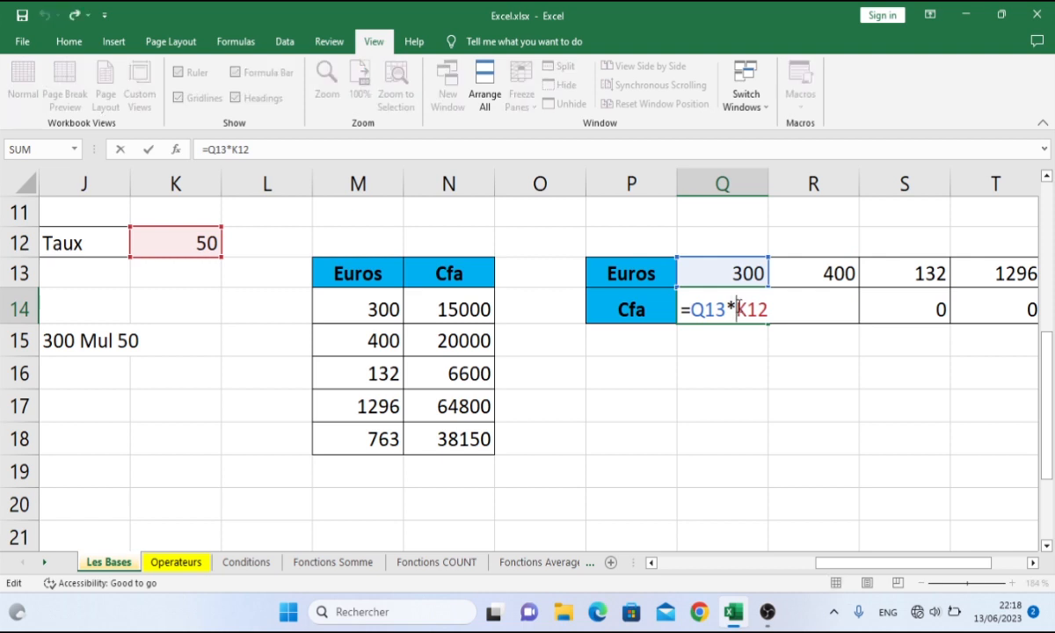
text($)
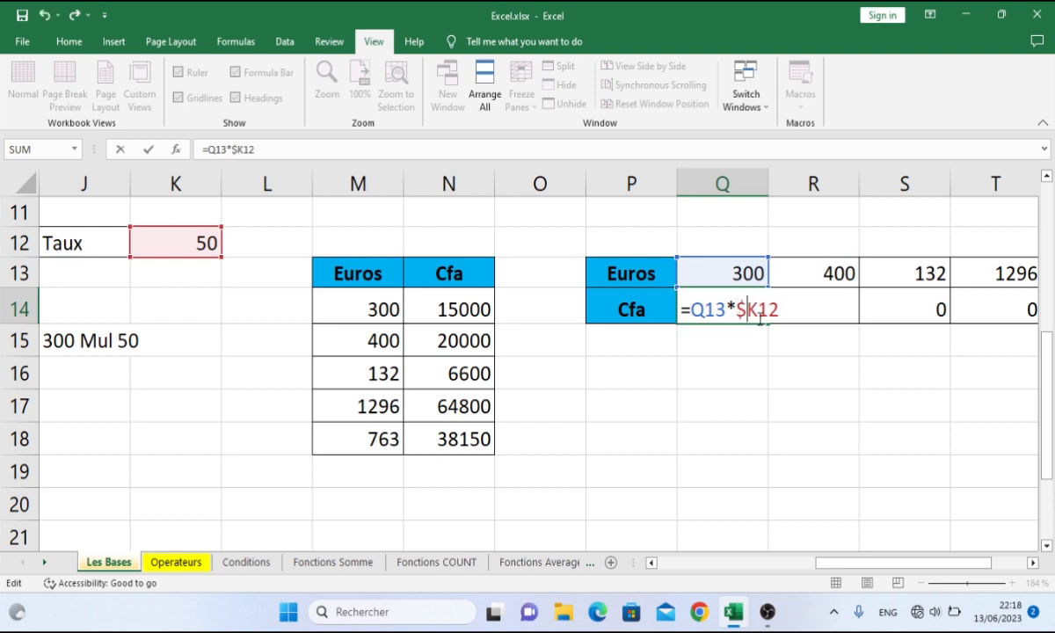
key(Return)
click(748, 307)
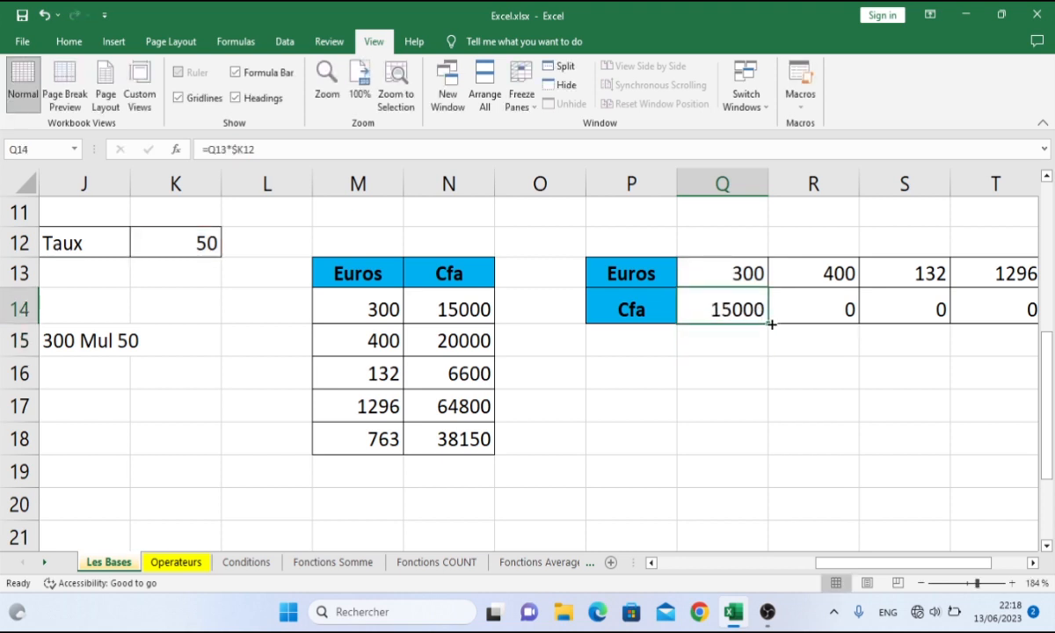
drag(771, 324, 846, 310)
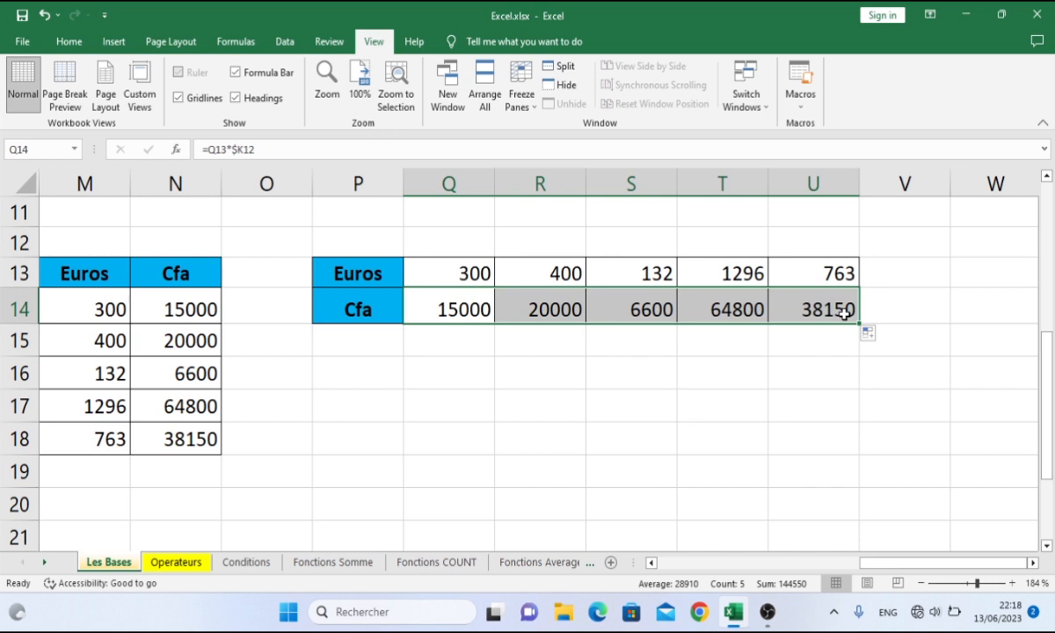
click(472, 367)
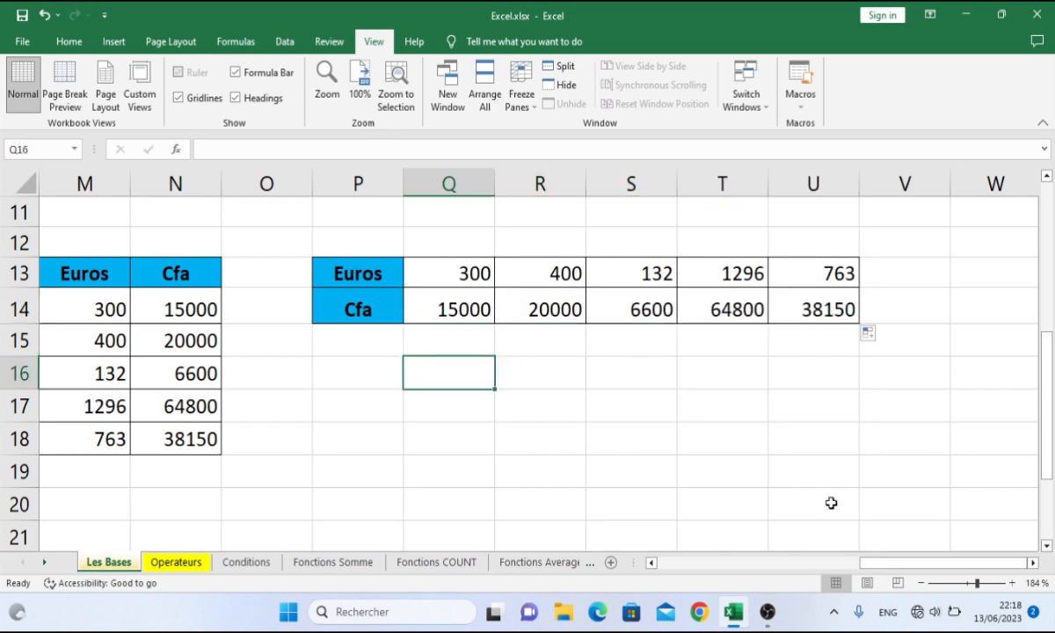
- Switch to the Operateurs sheet and go through its Sommaire entries: Operateurs Arithmetiques, Operateurs Logique and Operateurs de Comparaison
drag(911, 562, 664, 592)
drag(1045, 393, 1047, 273)
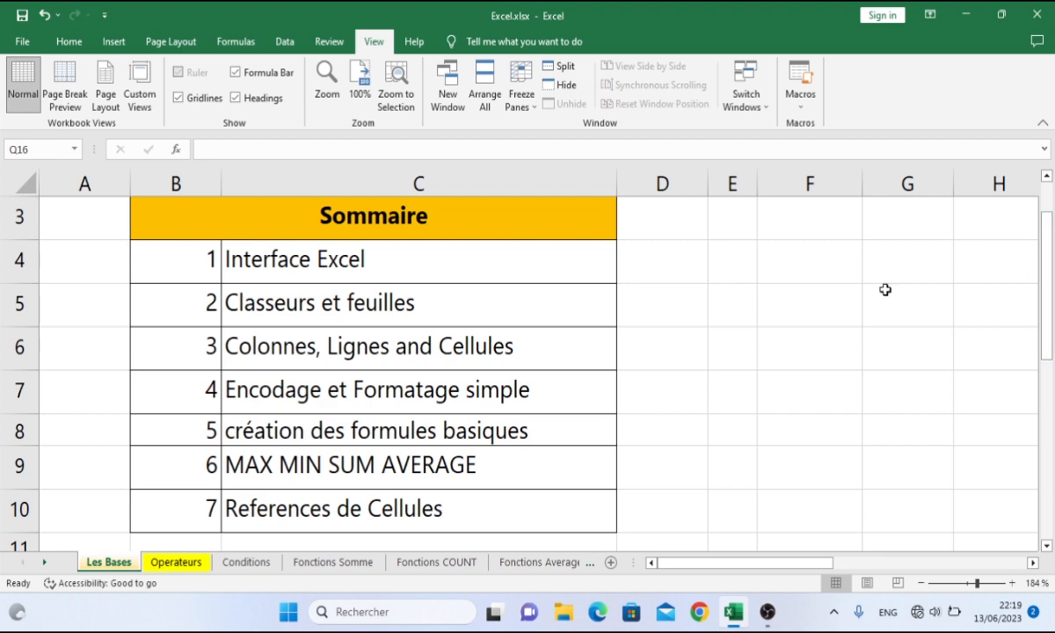
click(179, 562)
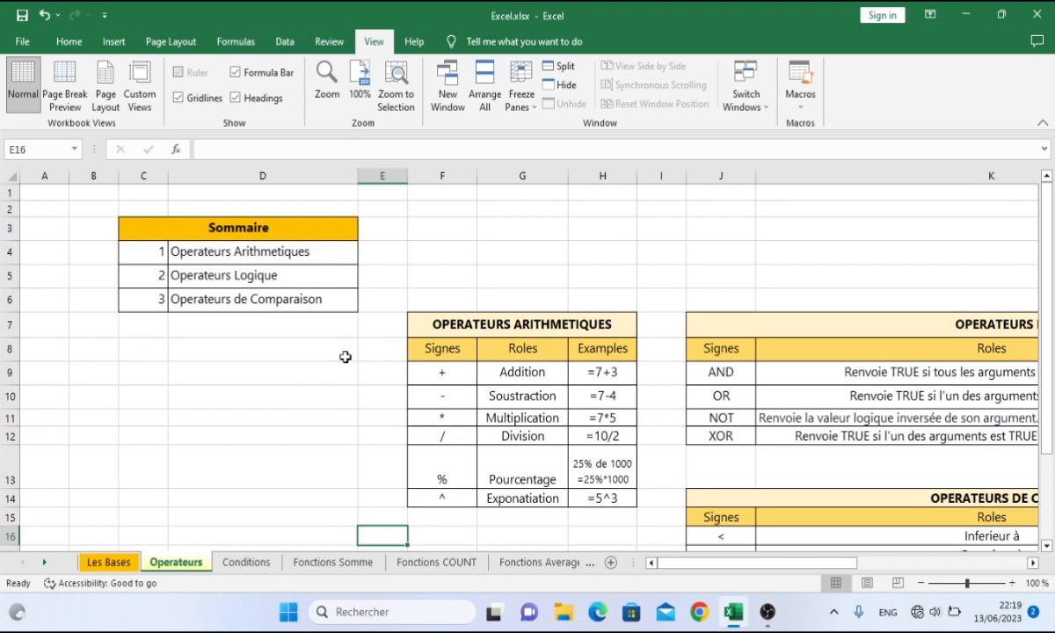
click(265, 252)
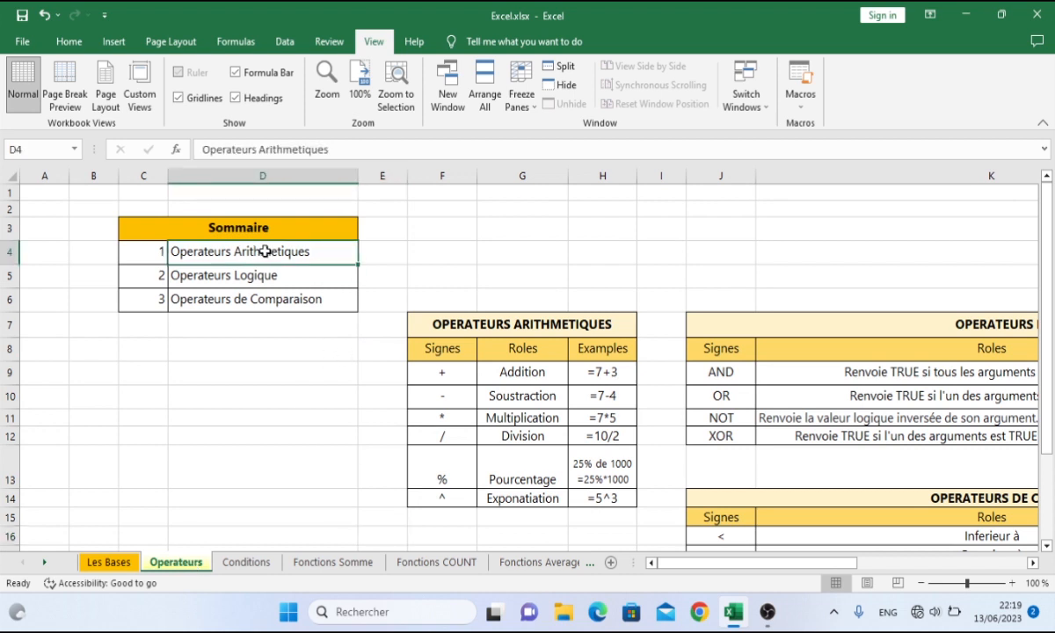
click(231, 273)
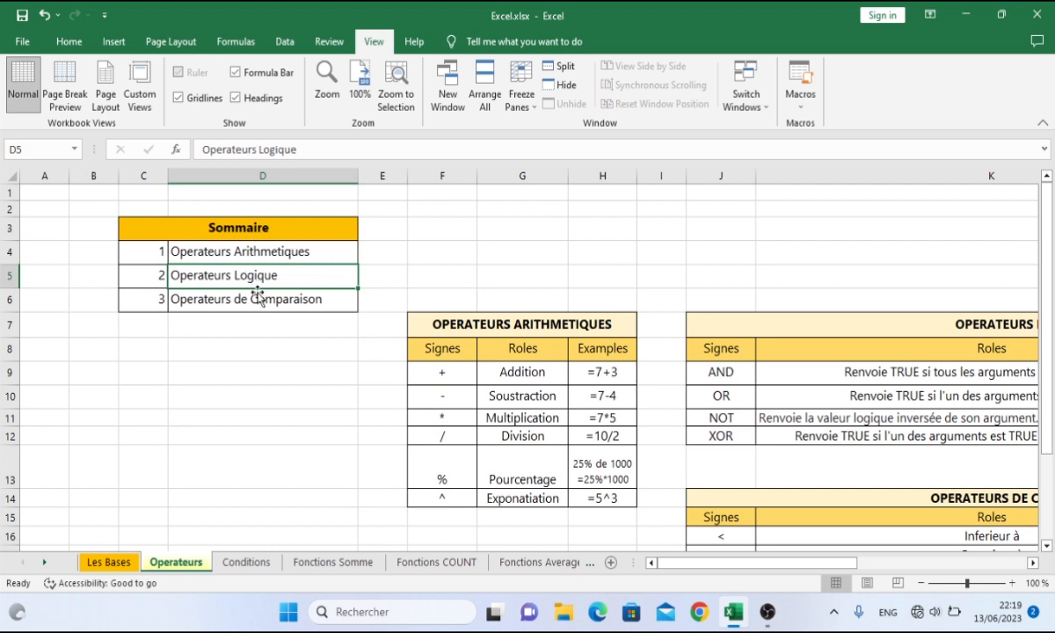
click(257, 299)
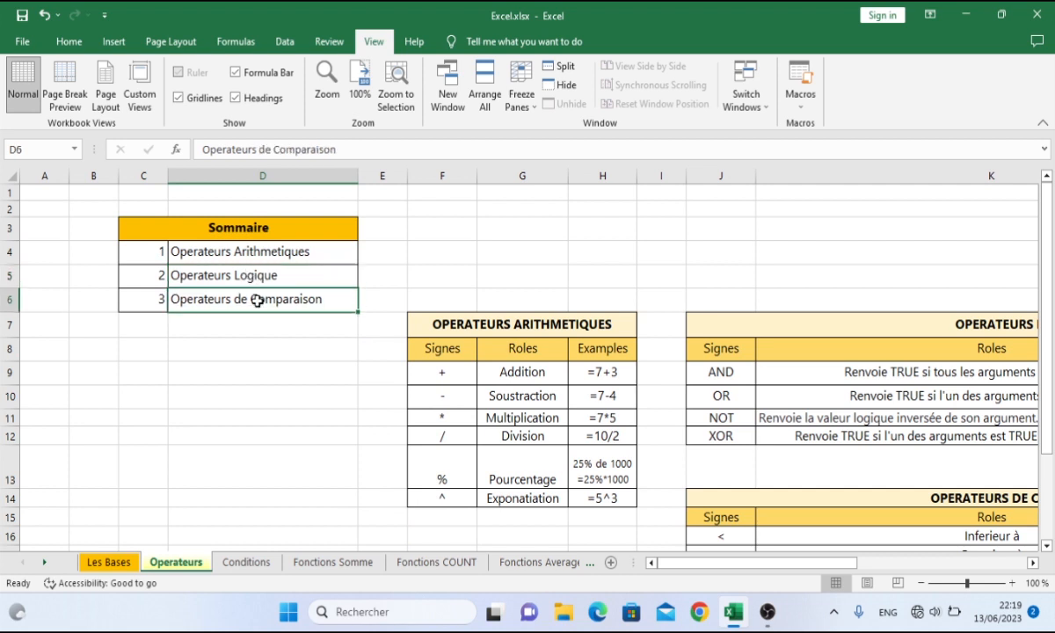